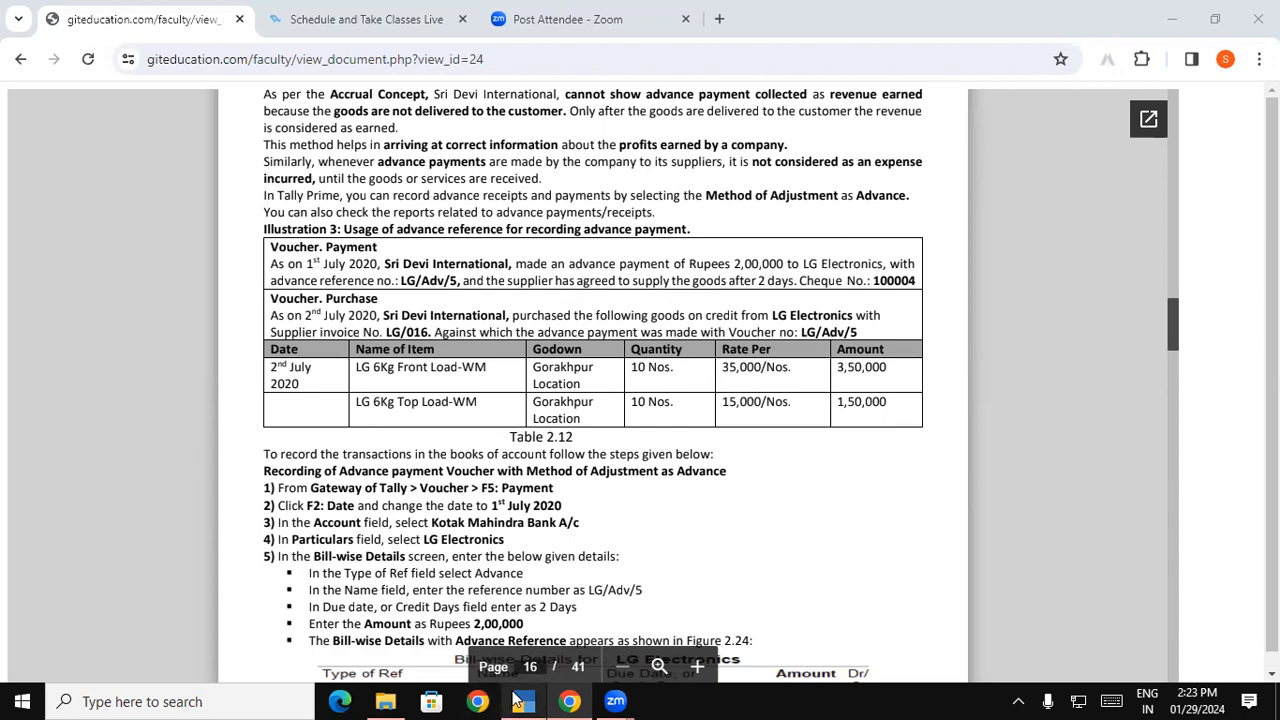
Switch to TallyPrime and start a payment voucher with LG Electronics as the debited ledger.
click(523, 701)
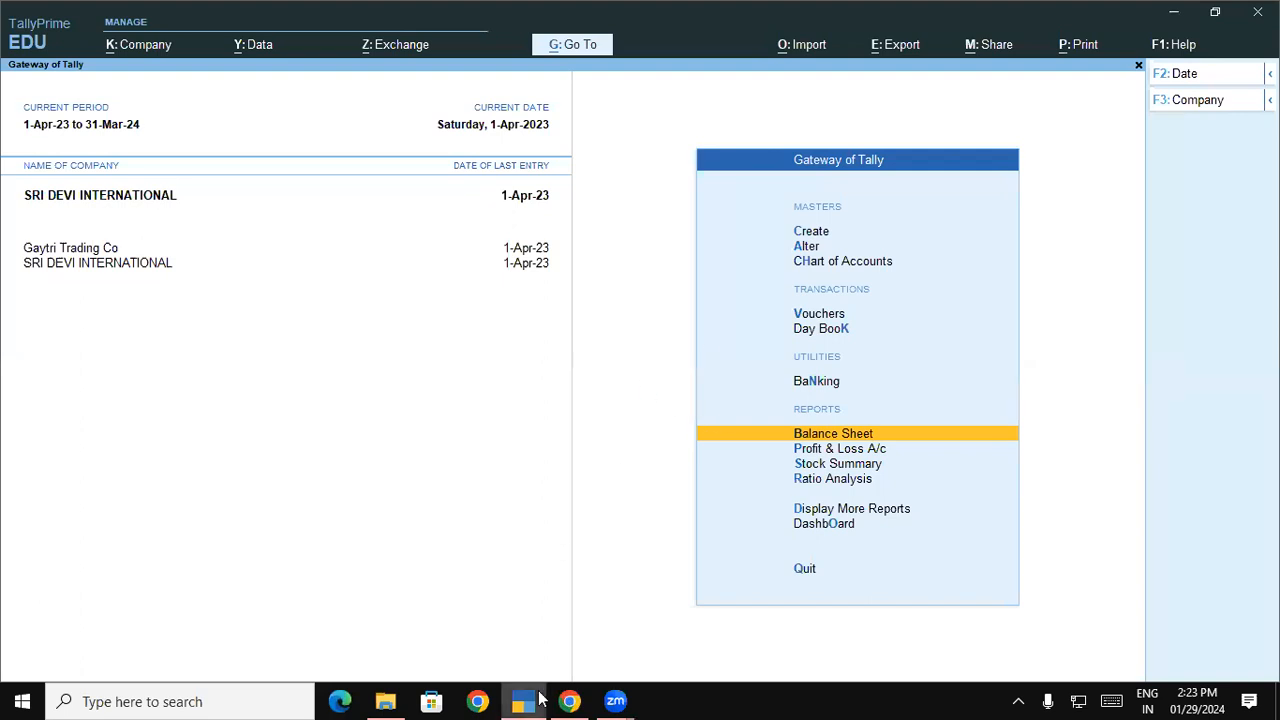
mouse_move(539, 700)
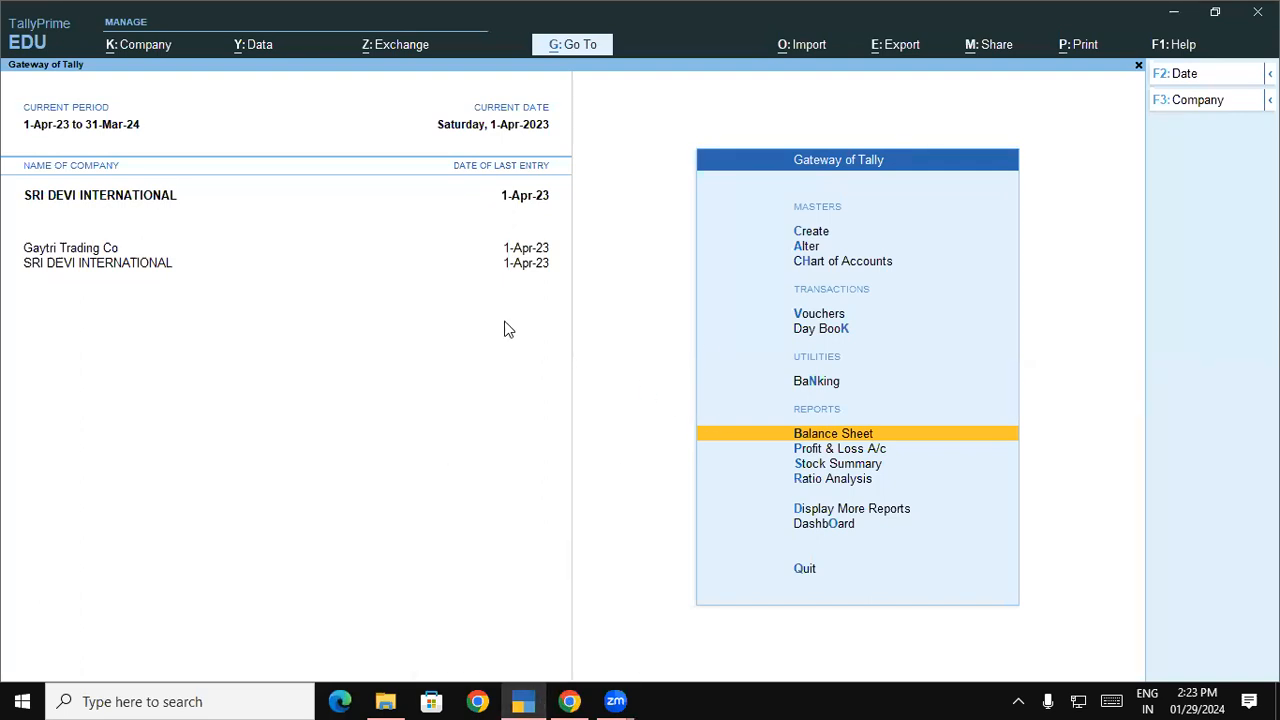
key(v)
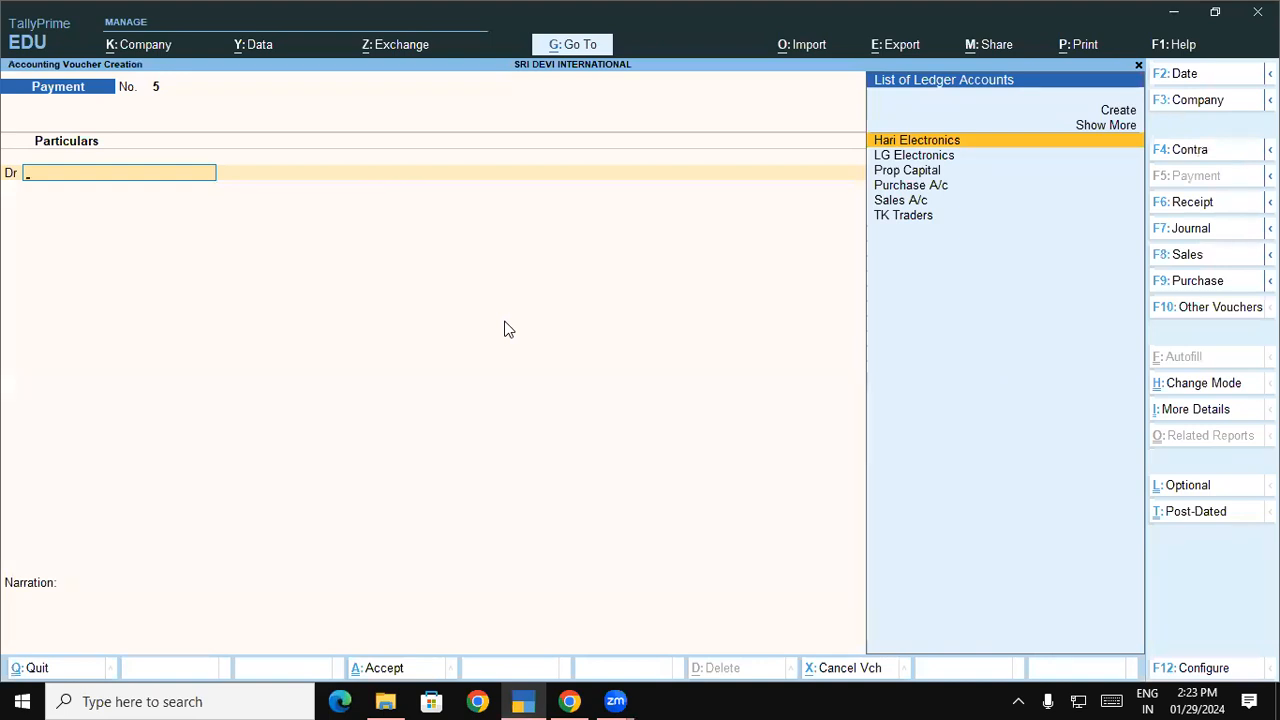
text(Lg)
key(Return)
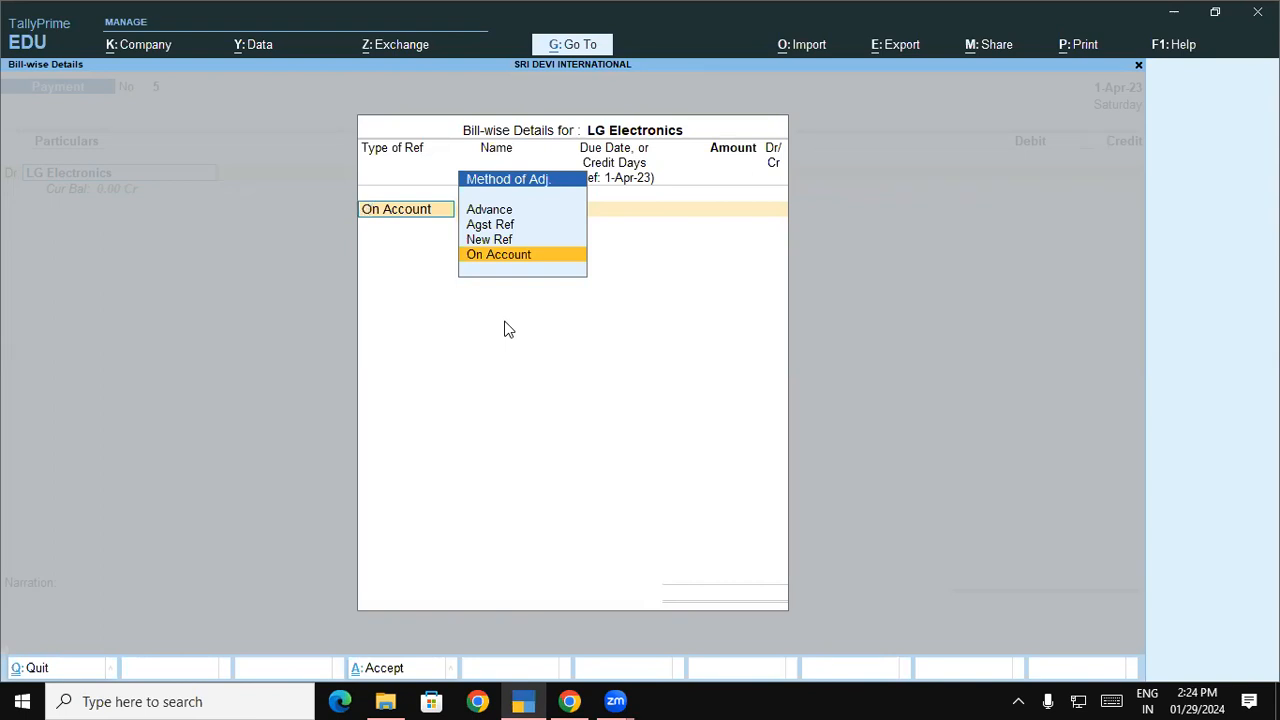
Set the type of reference in the LG Electronics bill-wise details to Advance.
key(Up)
key(Up)
key(Return)
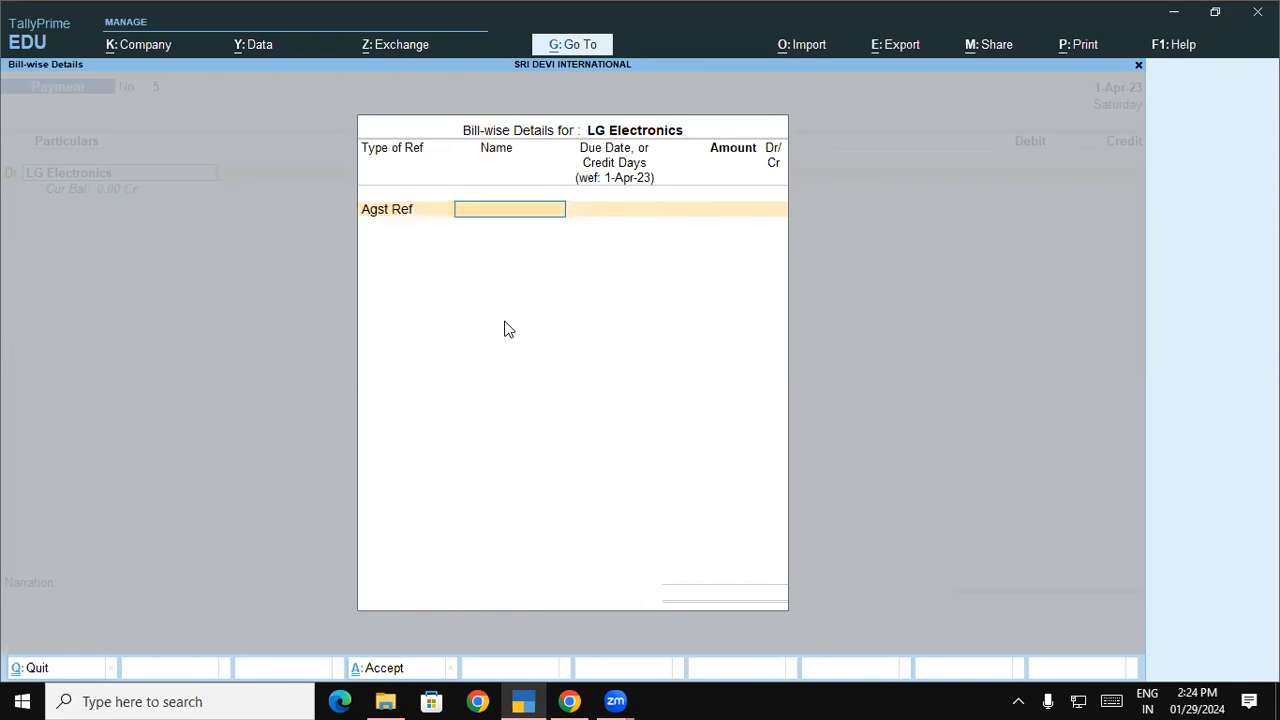
key(BackSpace)
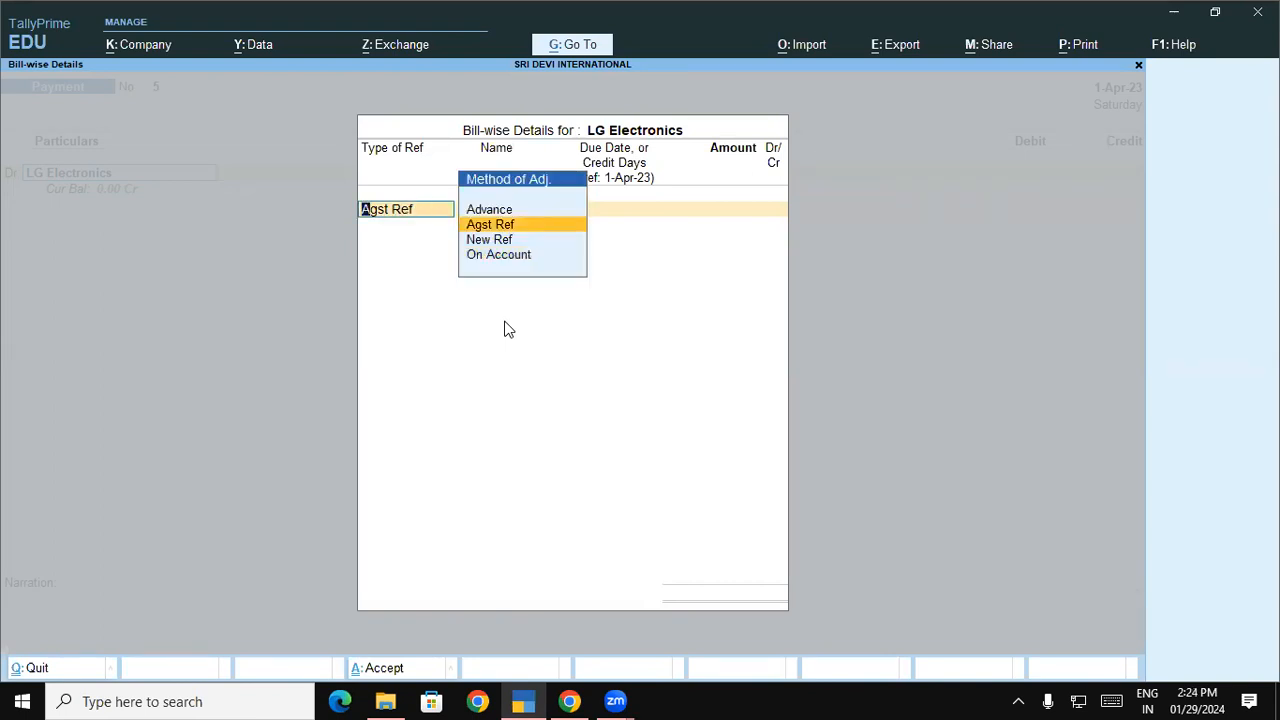
key(Up)
key(Return)
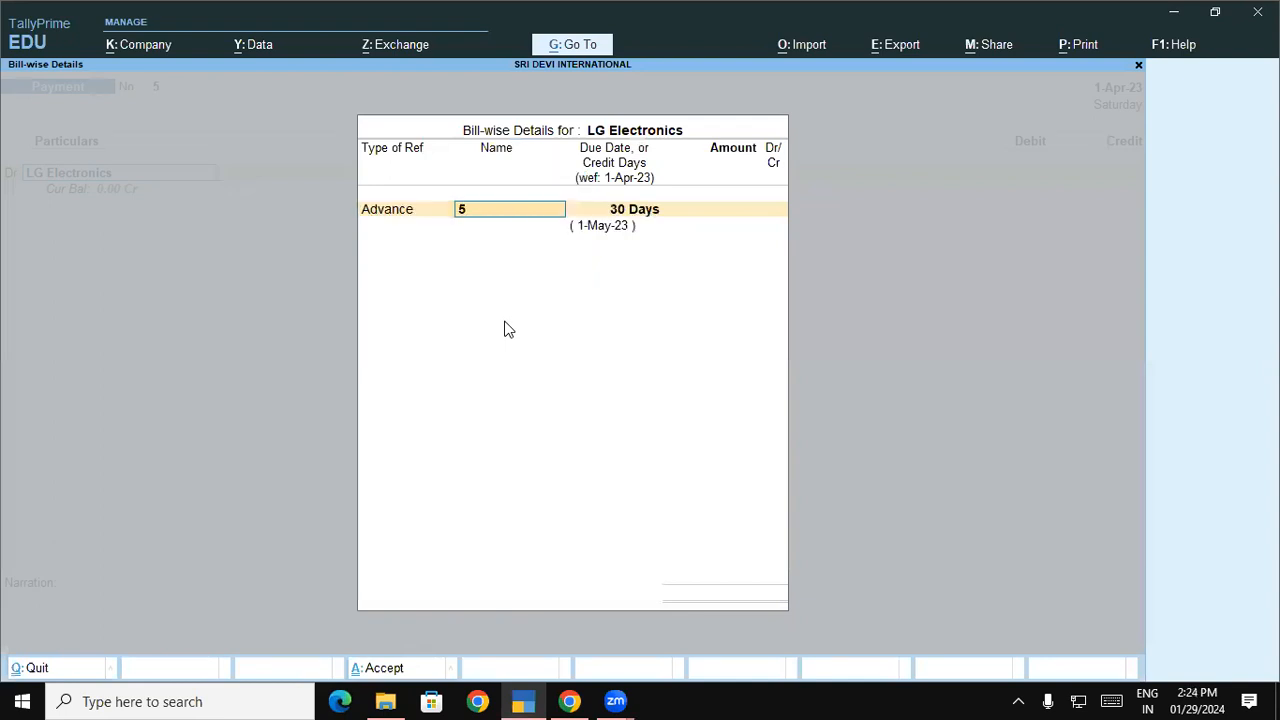
Enter LG/Adv/5 as the advance reference name and keep the 30-day credit period.
click(517, 700)
click(517, 700)
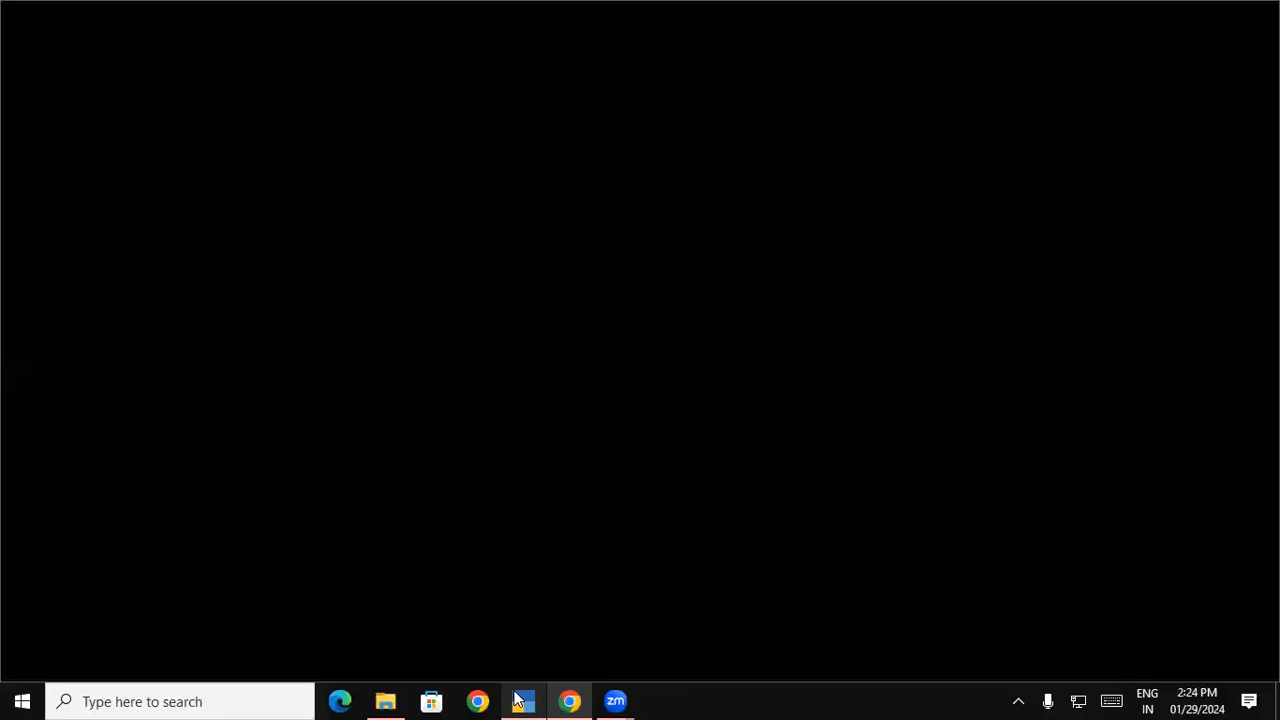
text(LG)
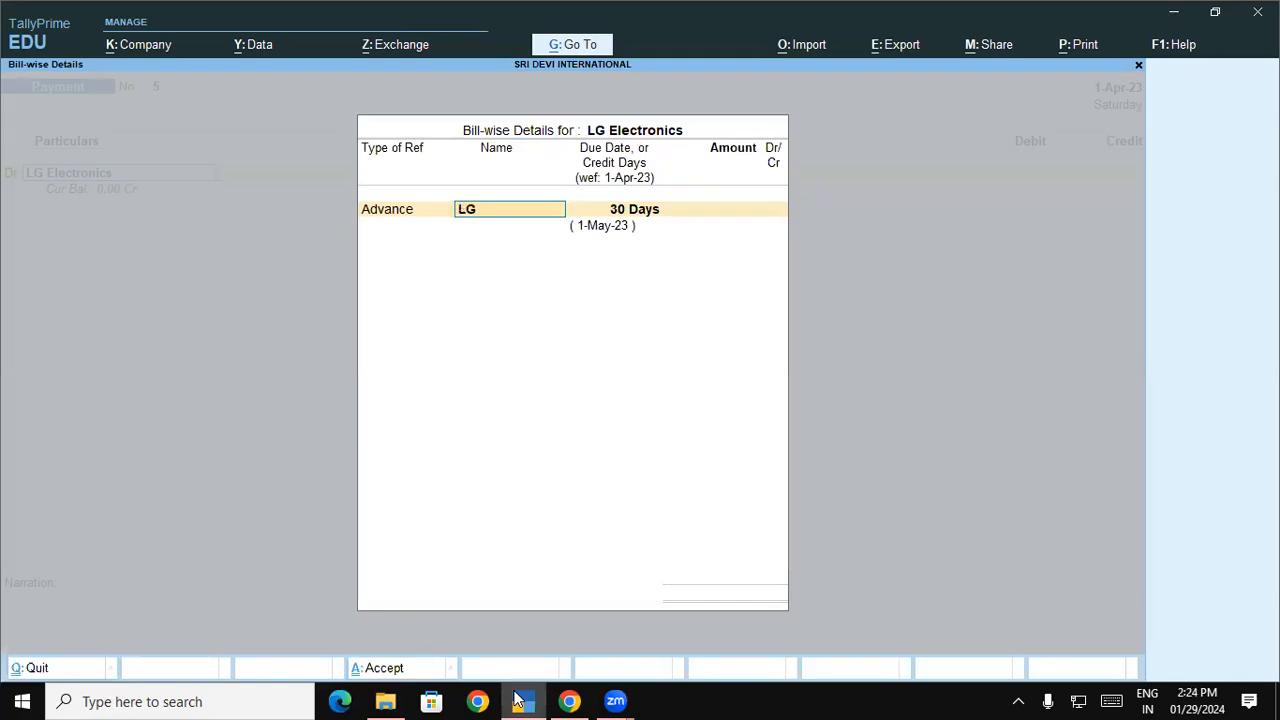
text(/Adv/5)
key(Return)
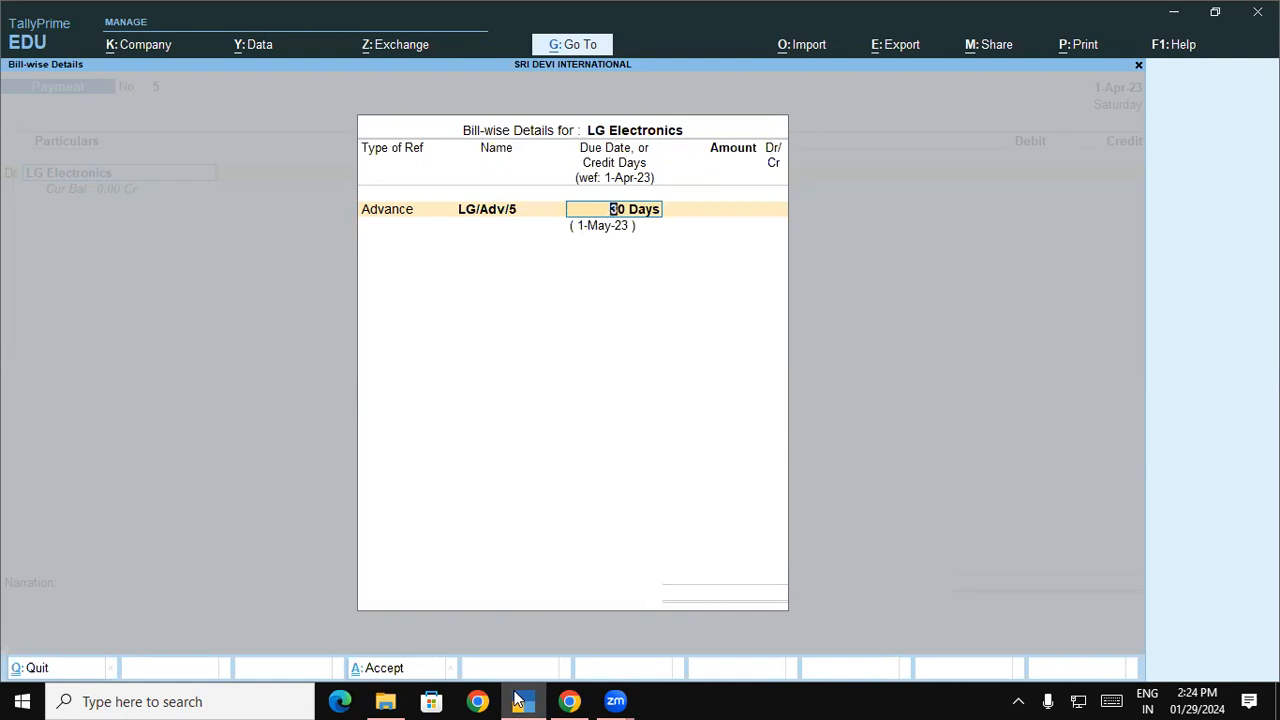
key(Return)
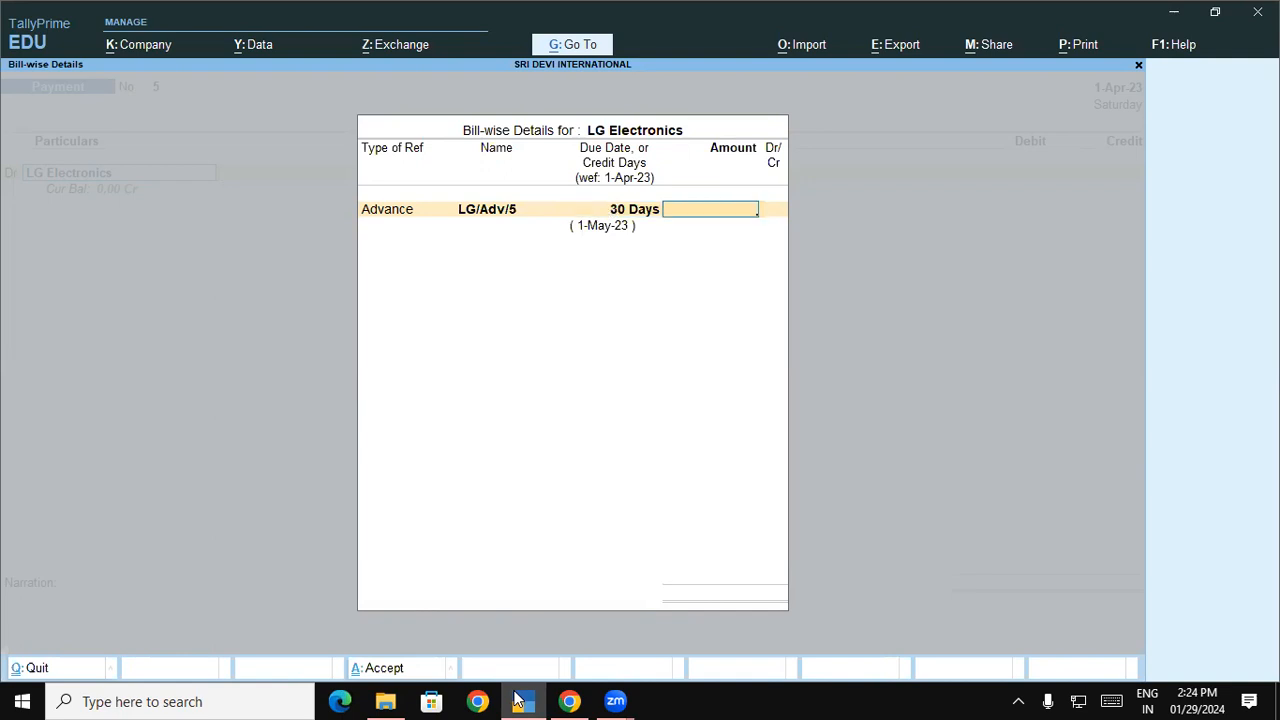
Enter a debit amount of 2,00,000 for the advance, compare it with the course document, and accept the bill-wise details.
click(519, 701)
click(519, 701)
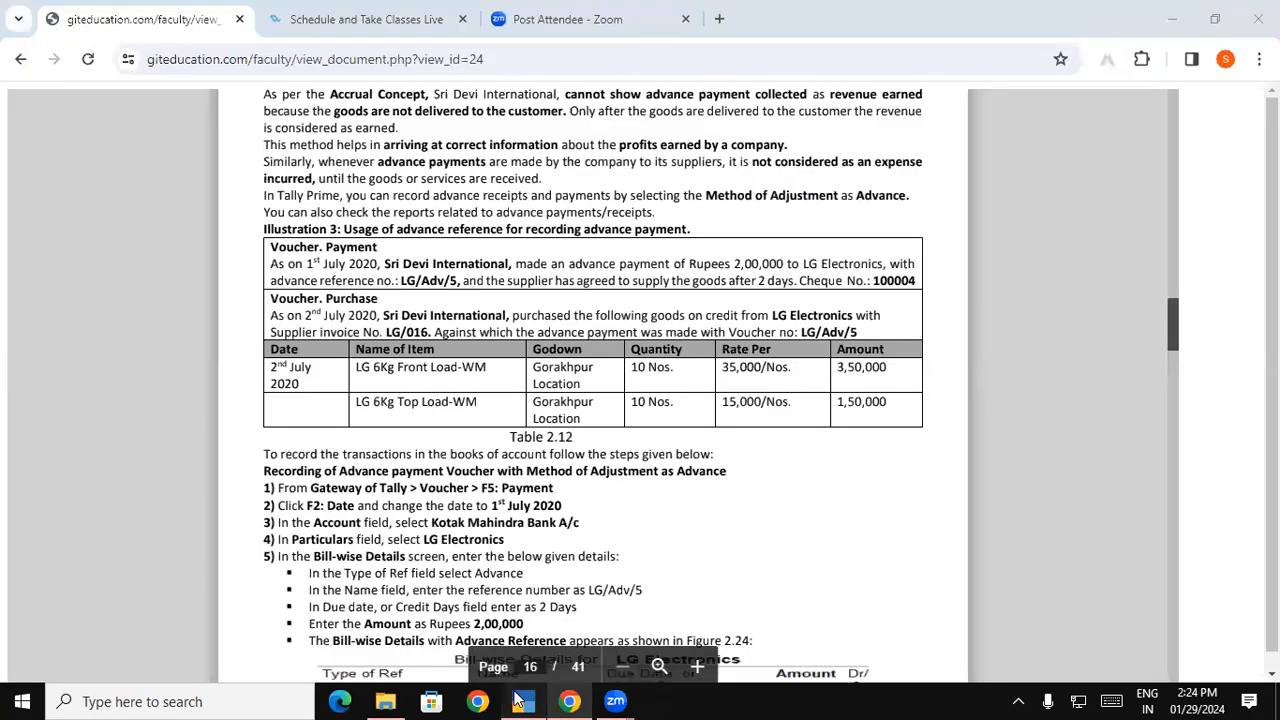
text(2000)
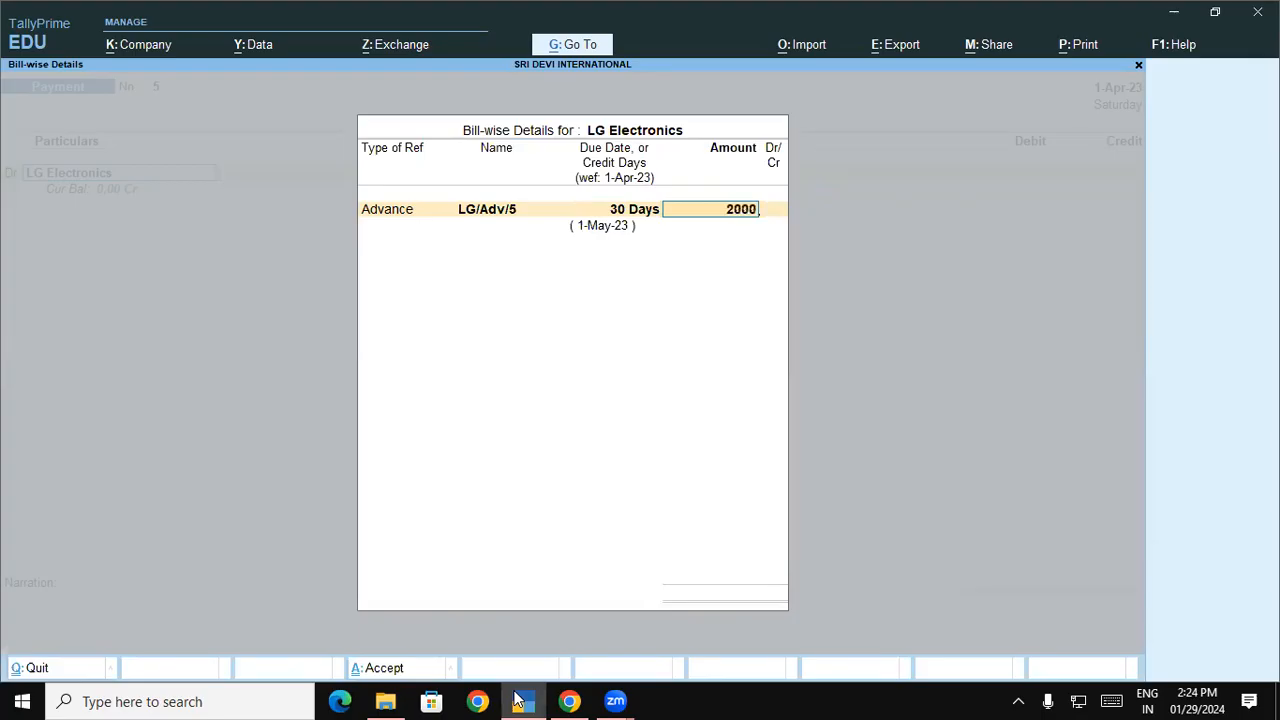
text(00)
key(Return)
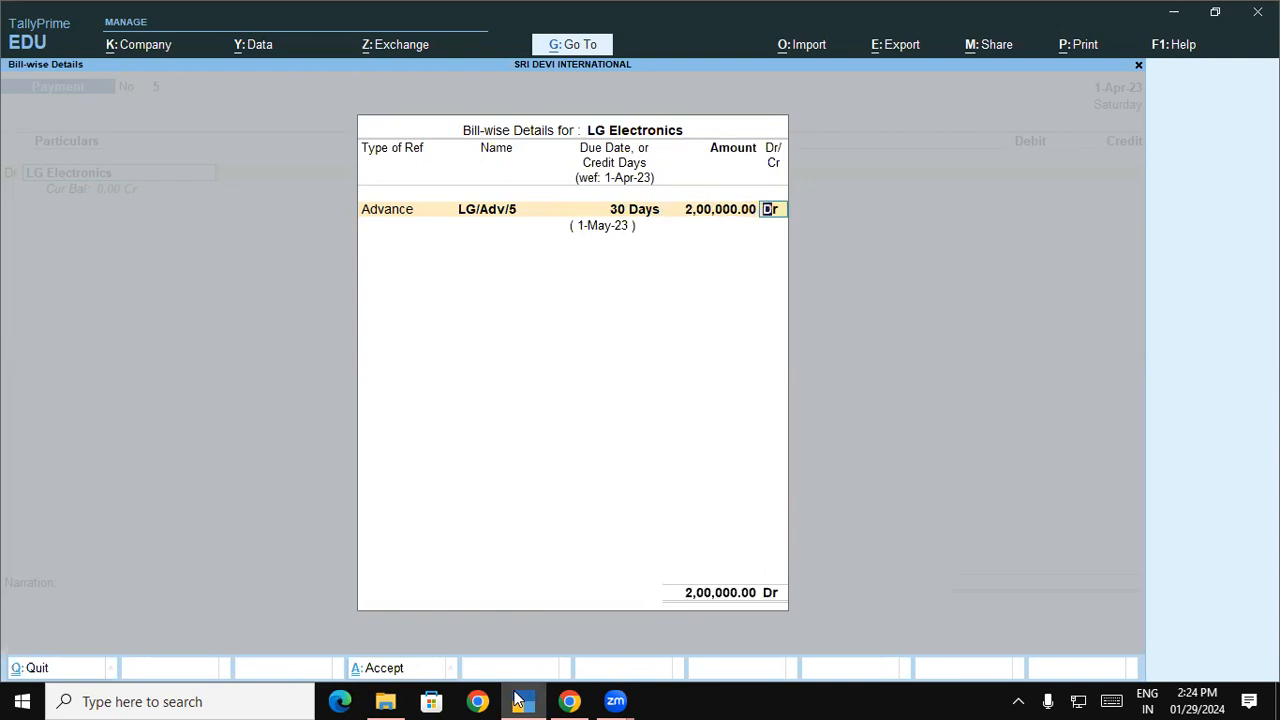
click(523, 700)
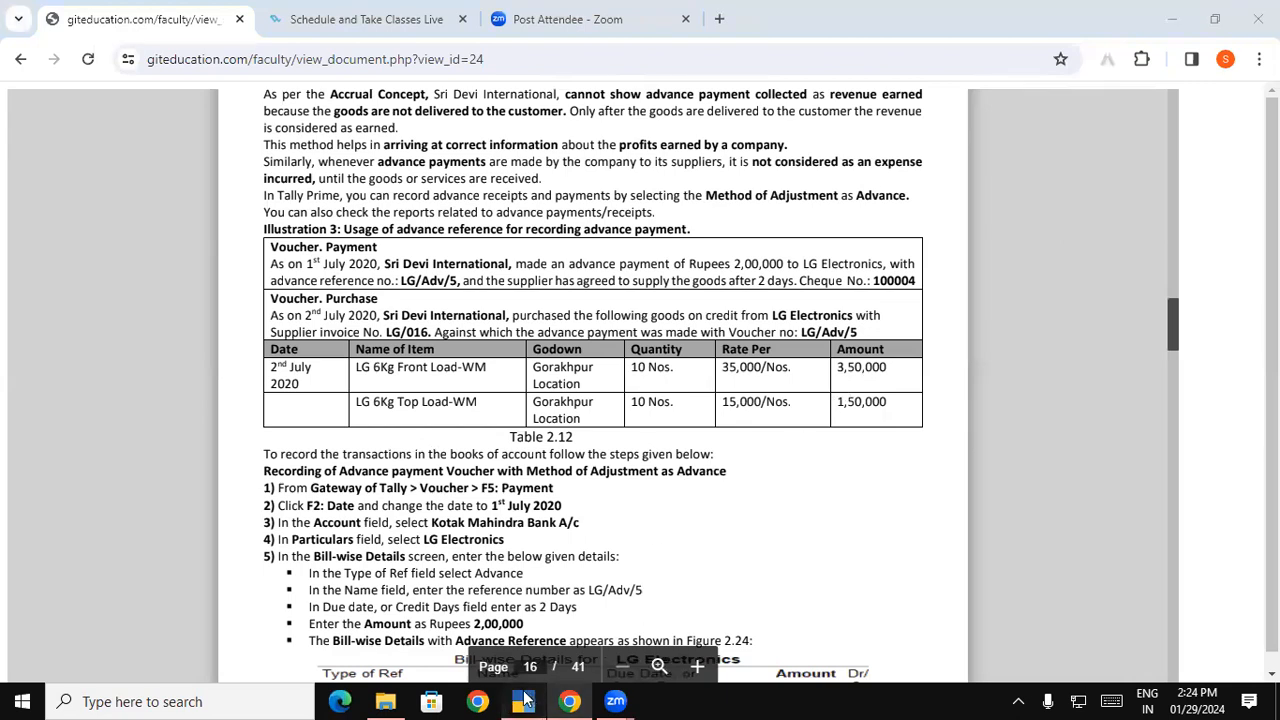
click(523, 700)
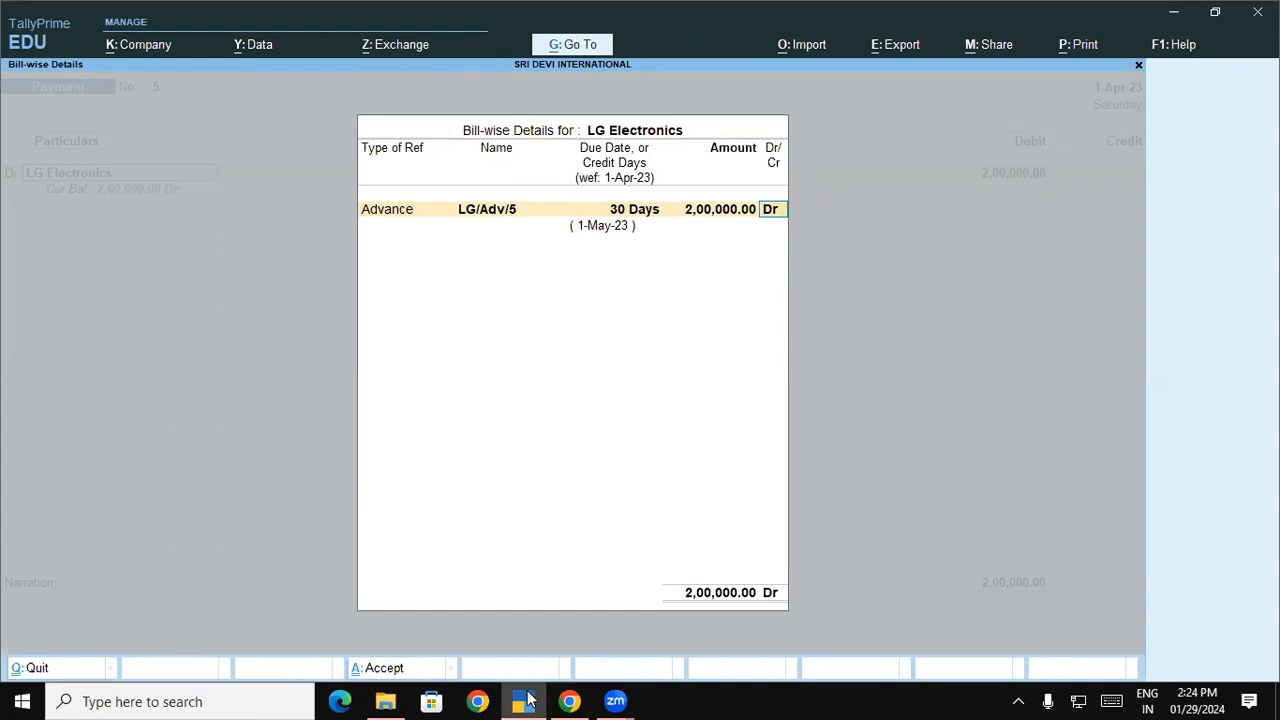
click(569, 701)
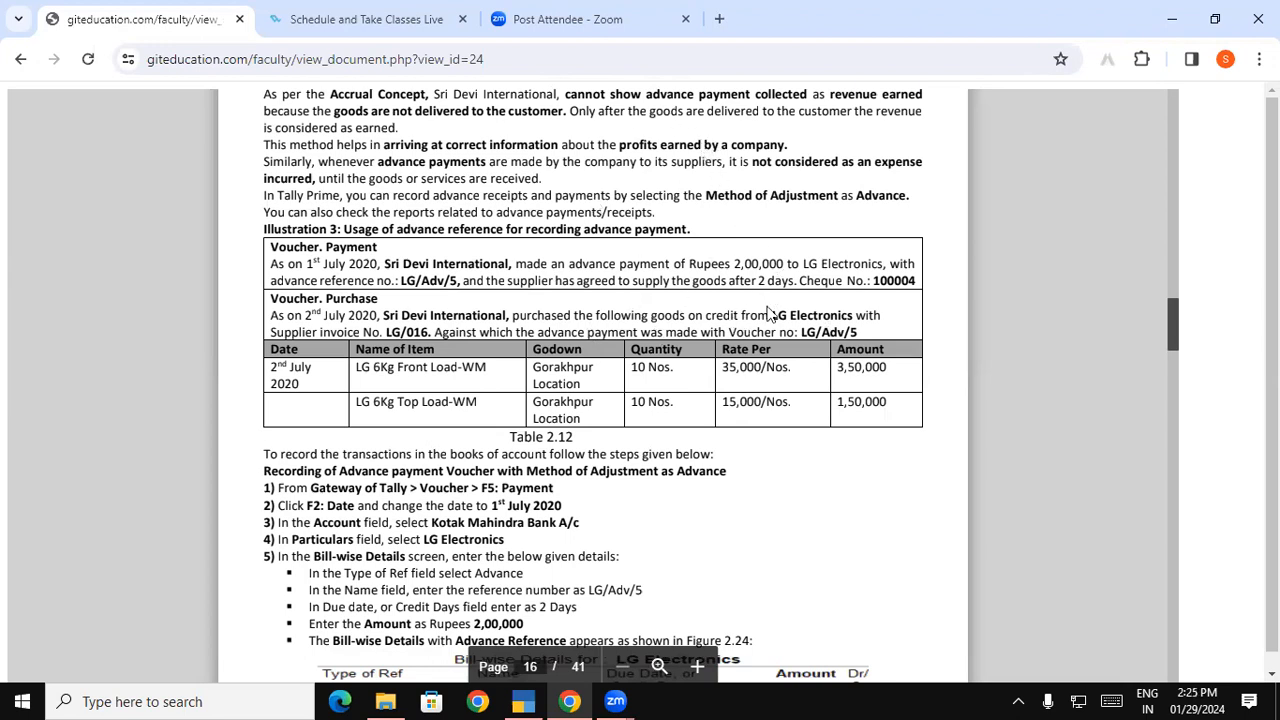
click(527, 702)
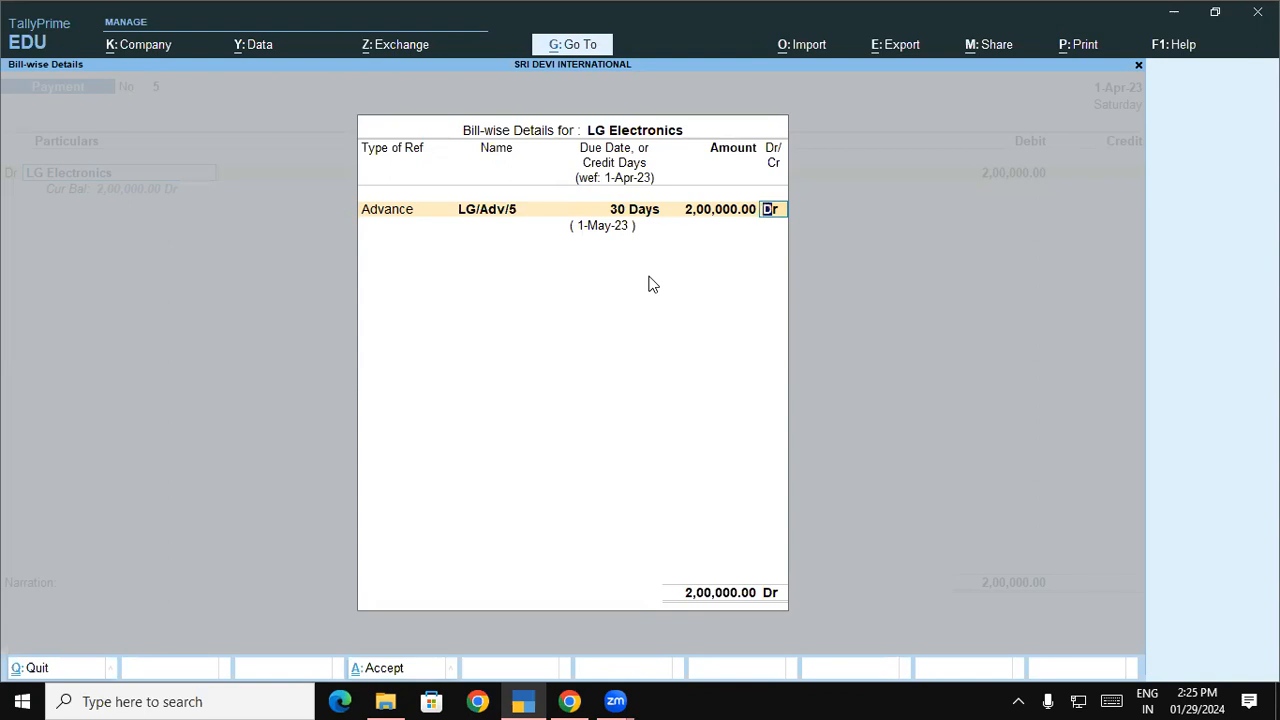
key(Return)
key(Return)
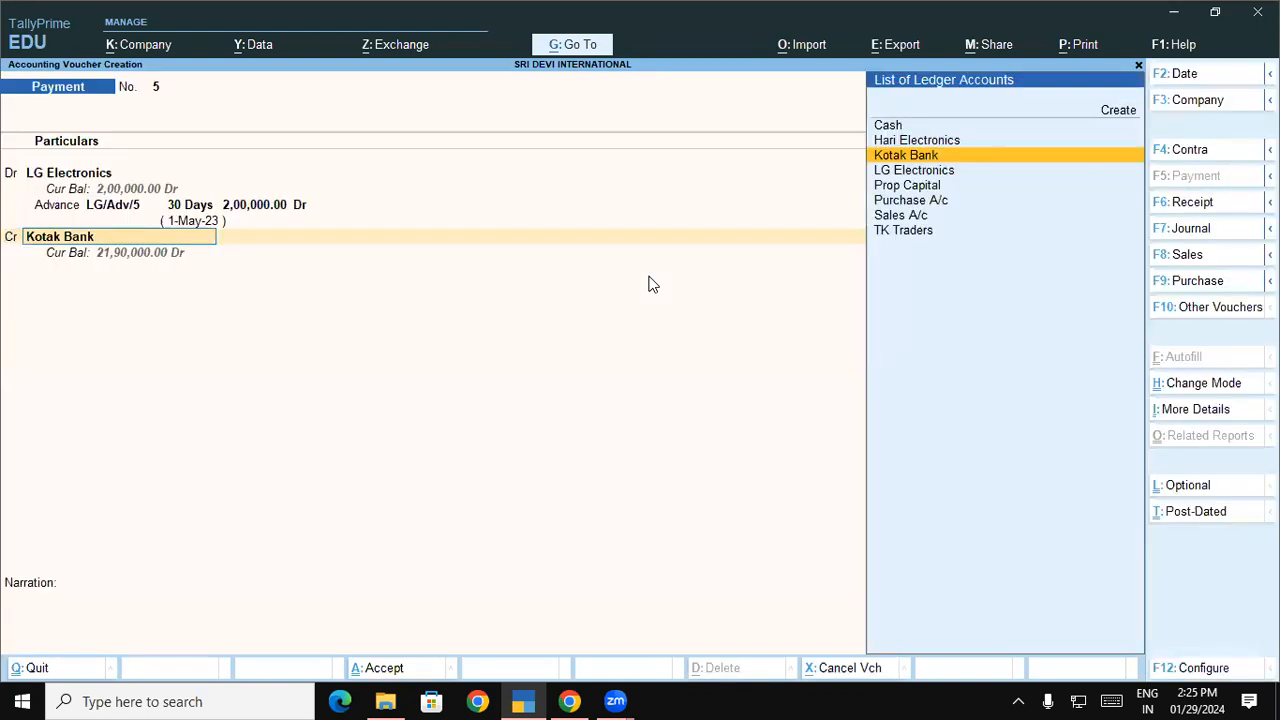
Credit Kotak Bank with 2,00,000 and proceed with Cheque as the bank transaction type.
key(Return)
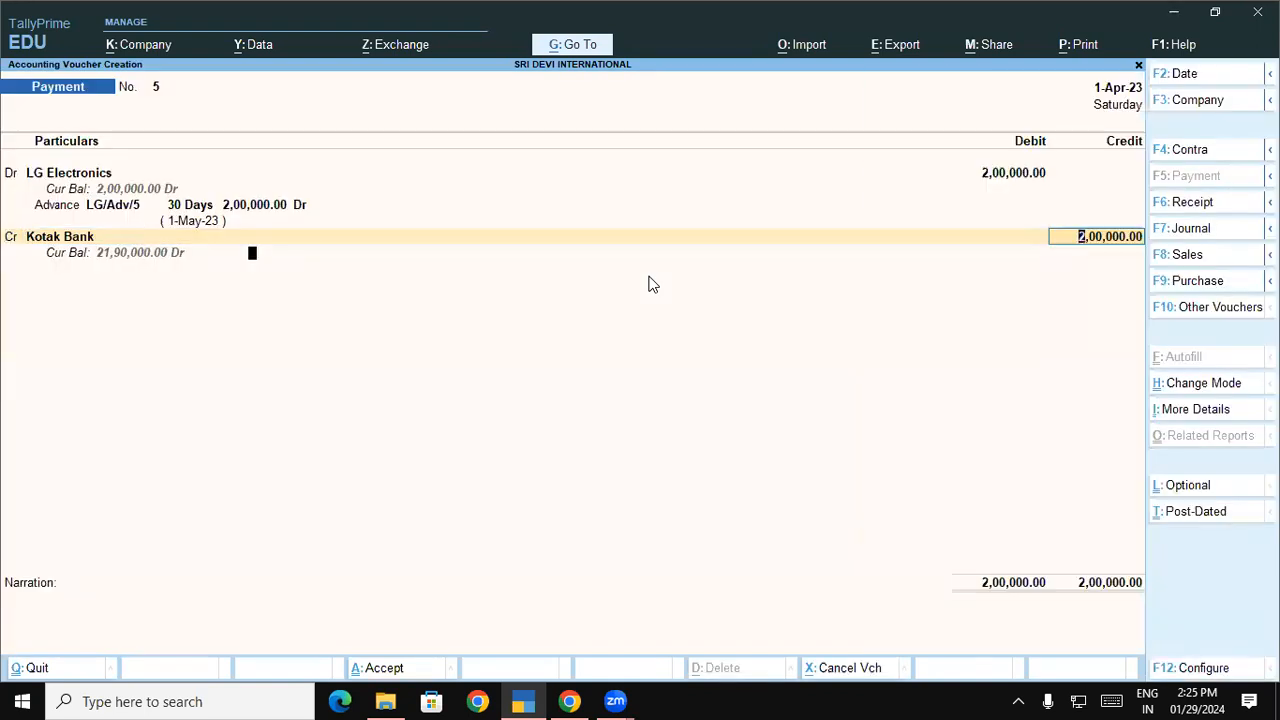
key(Return)
key(Return)
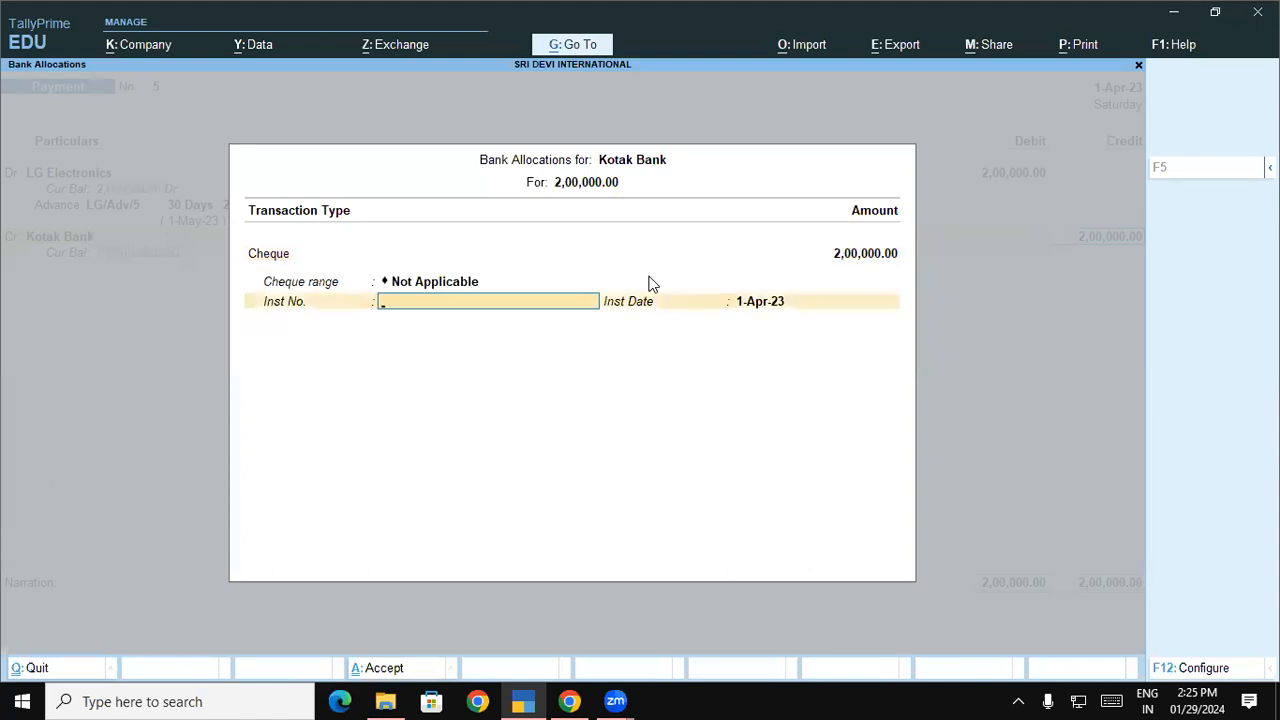
Enter cheque number 100004 dated 1-Apr-23 in the bank allocation and save the payment voucher without a narration.
text(100004)
key(Return)
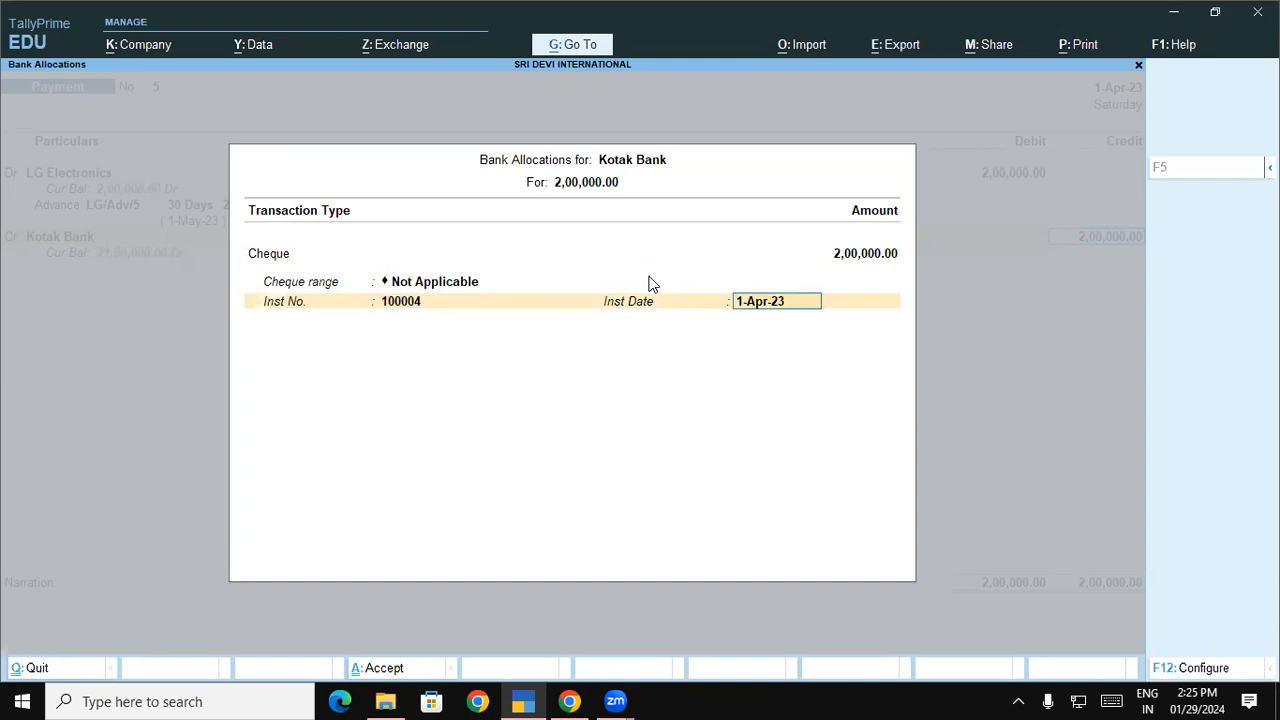
key(Return)
key(Return)
key(Return)
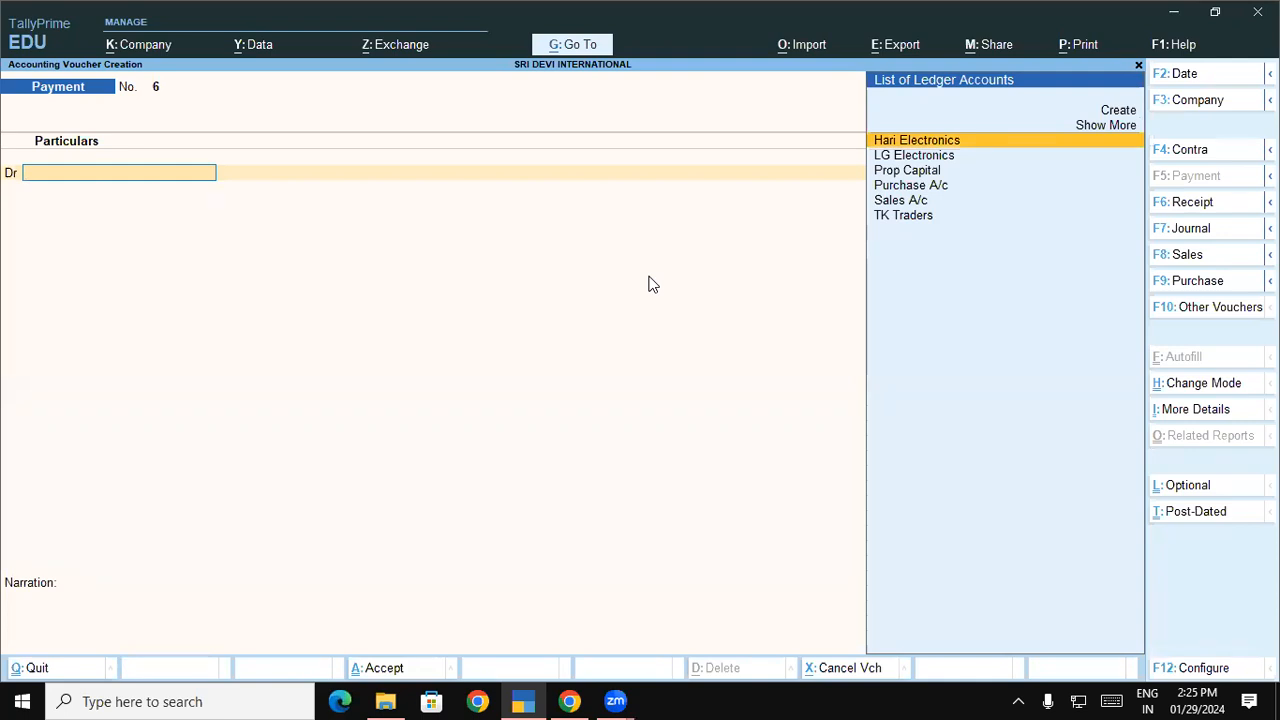
Start a purchase voucher with supplier invoice number LG/016, taken from the course document, dated 1-Apr-23.
key(F9)
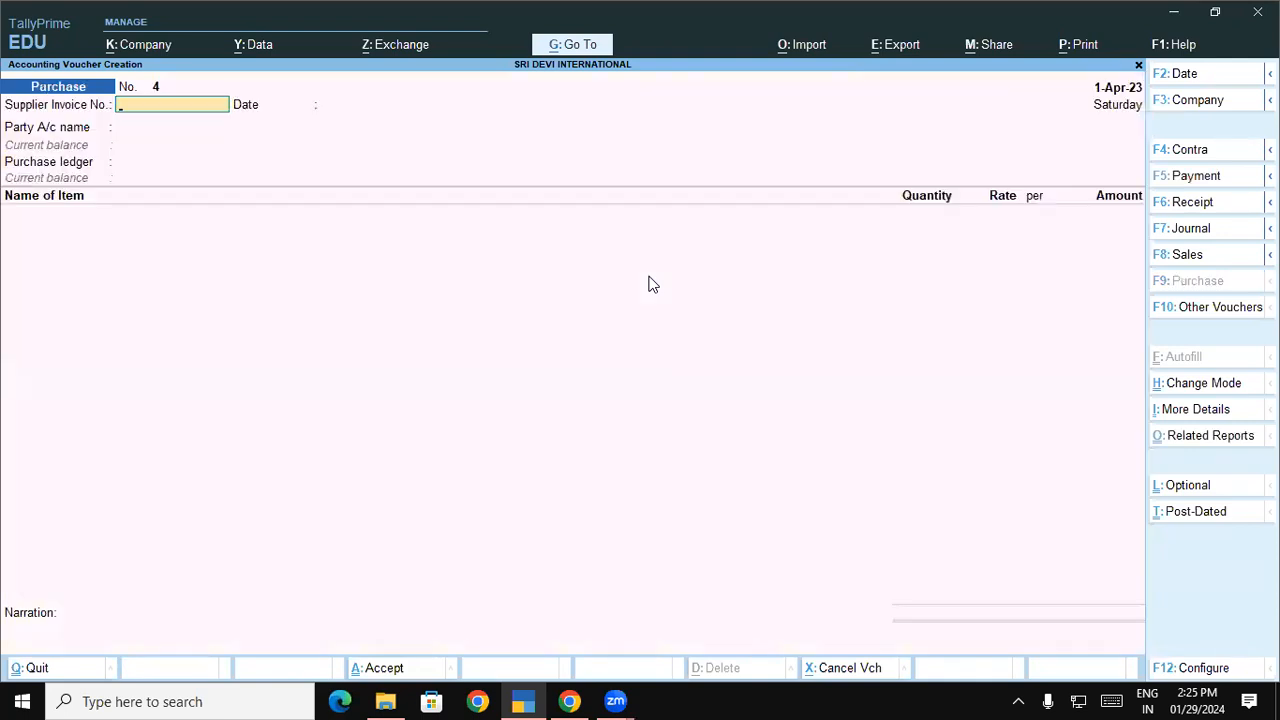
click(523, 697)
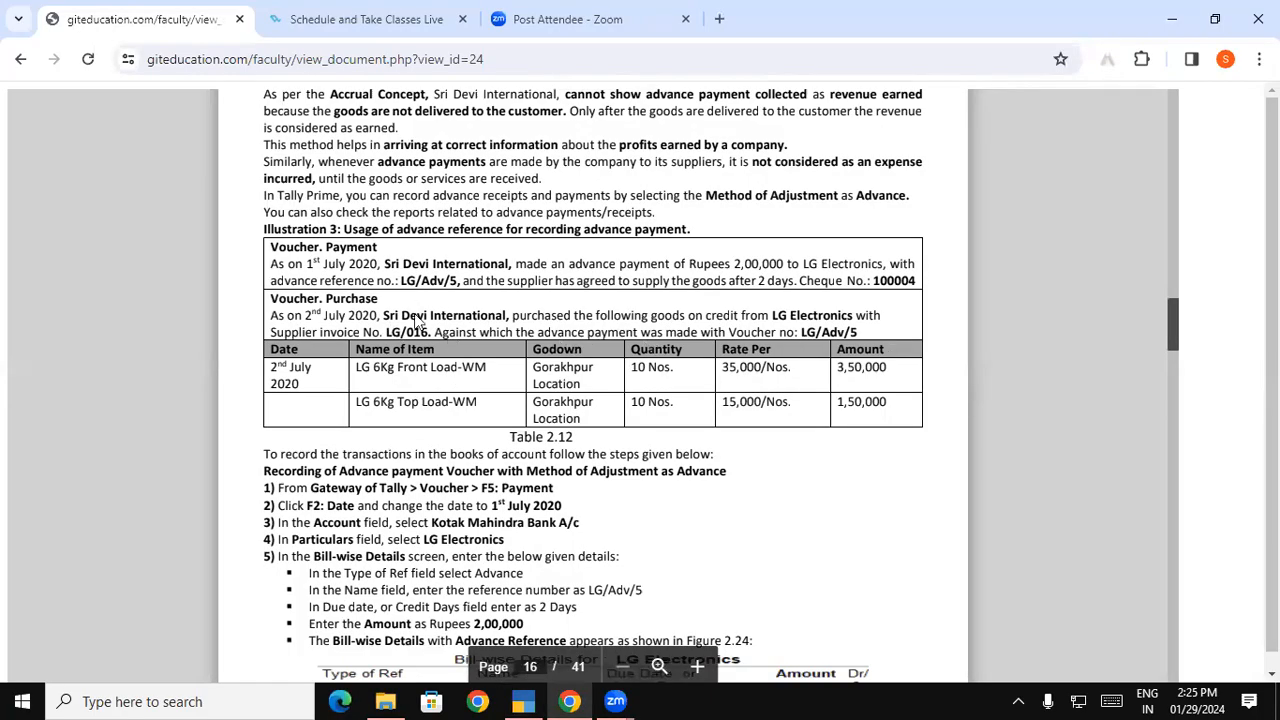
click(521, 700)
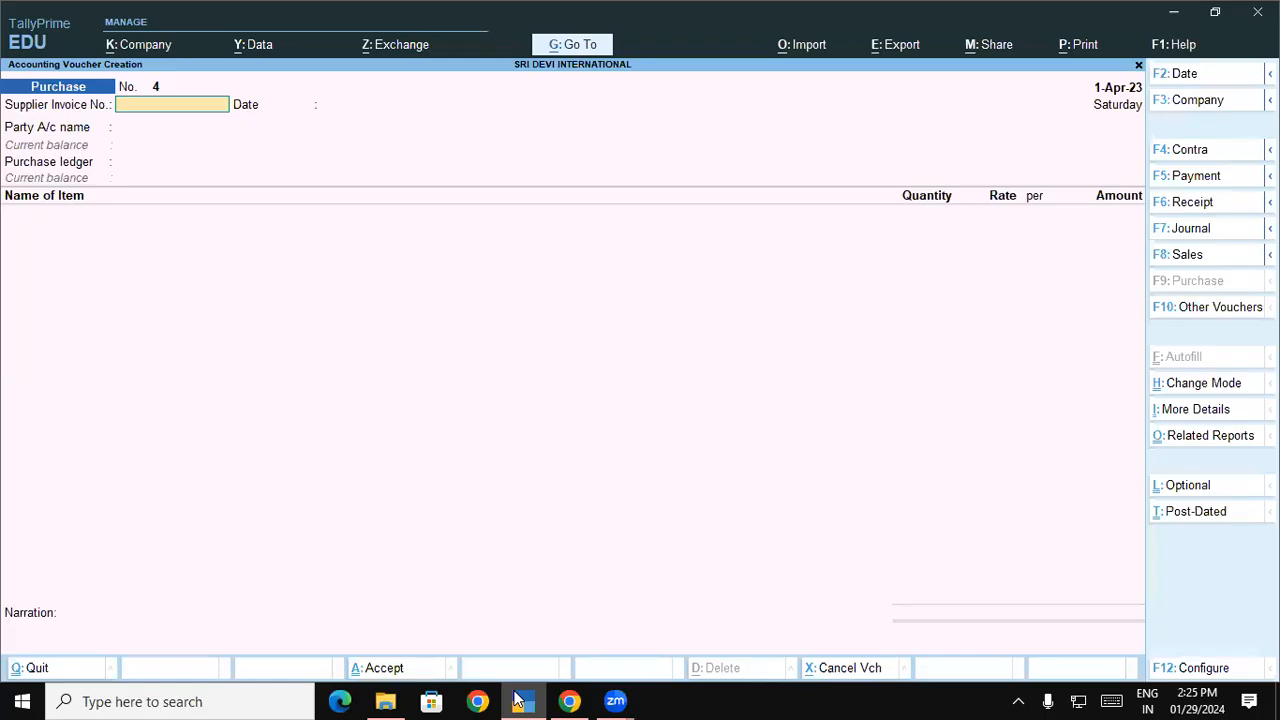
text(LG/016)
key(Return)
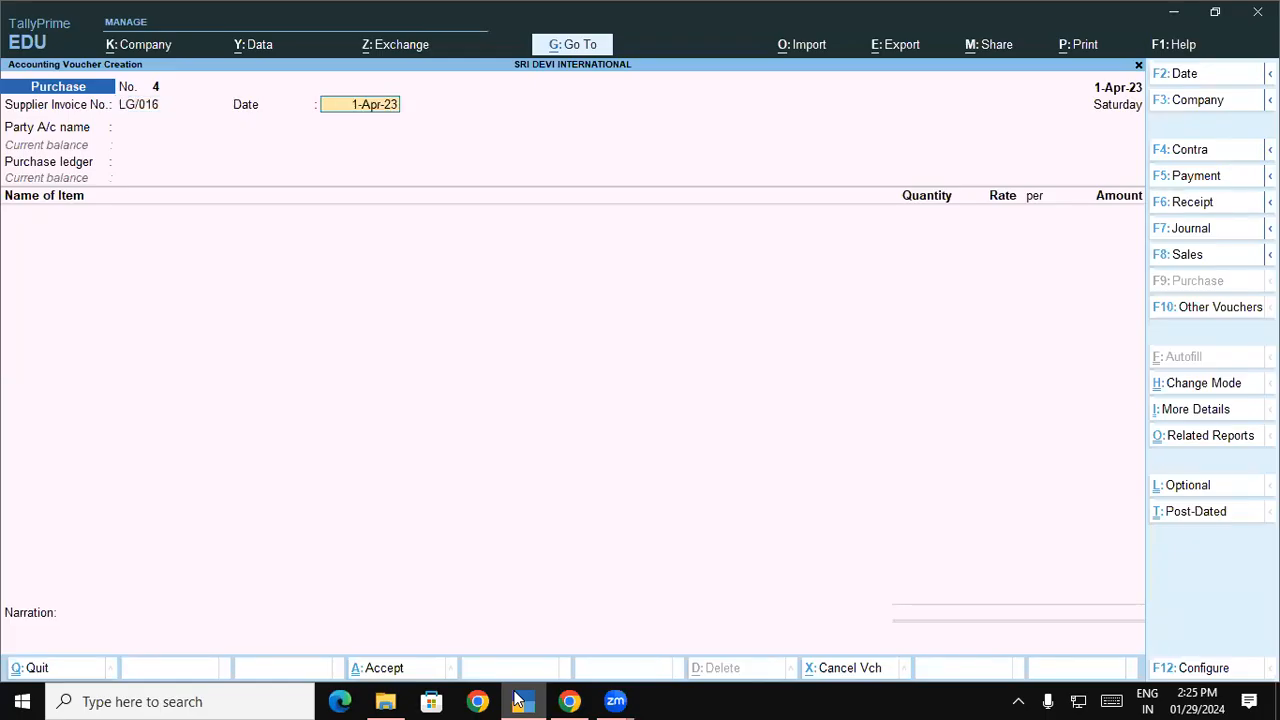
key(Return)
Select LG Electronics as the party, accept its receipt and party details as they are, and use Purchase A/c as the purchase ledger.
text(lg)
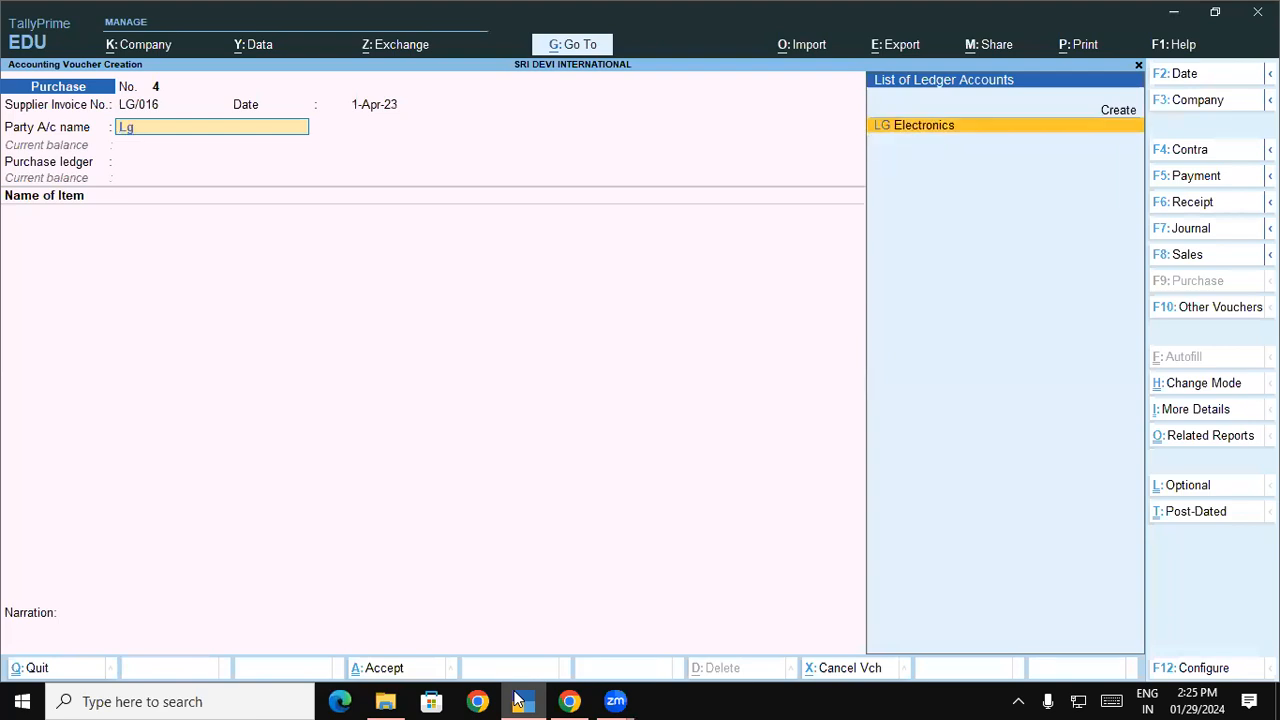
key(Return)
key(Return)
key(Return)
key(Return)
key(Return)
key(Return)
key(Return)
key(Return)
key(Return)
key(Return)
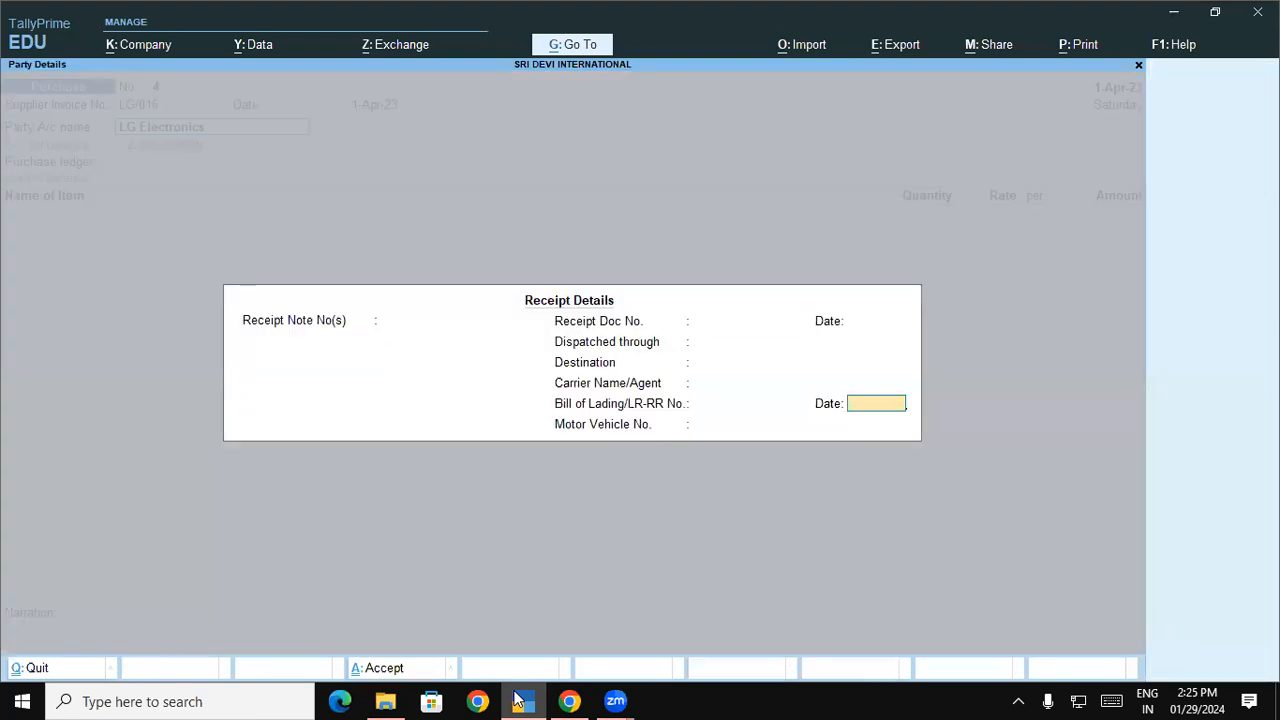
key(Return)
key(Return)
key(Return)
key(Return)
key(Return)
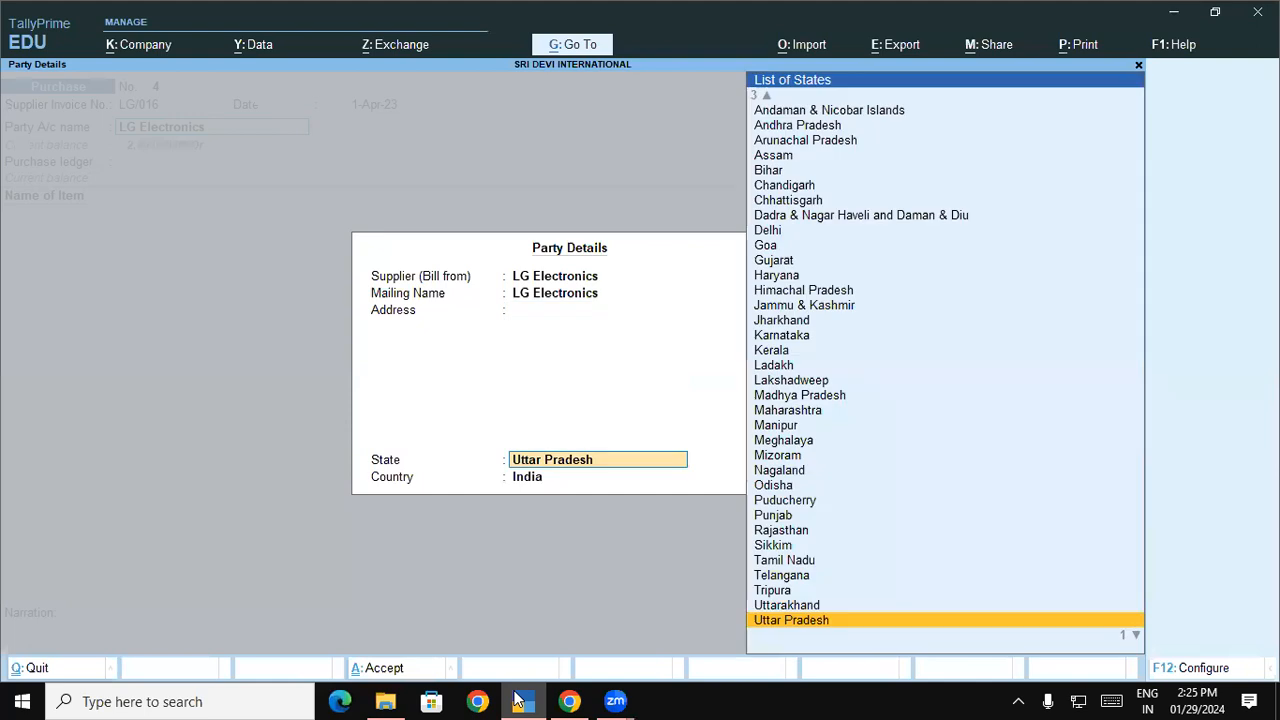
key(Return)
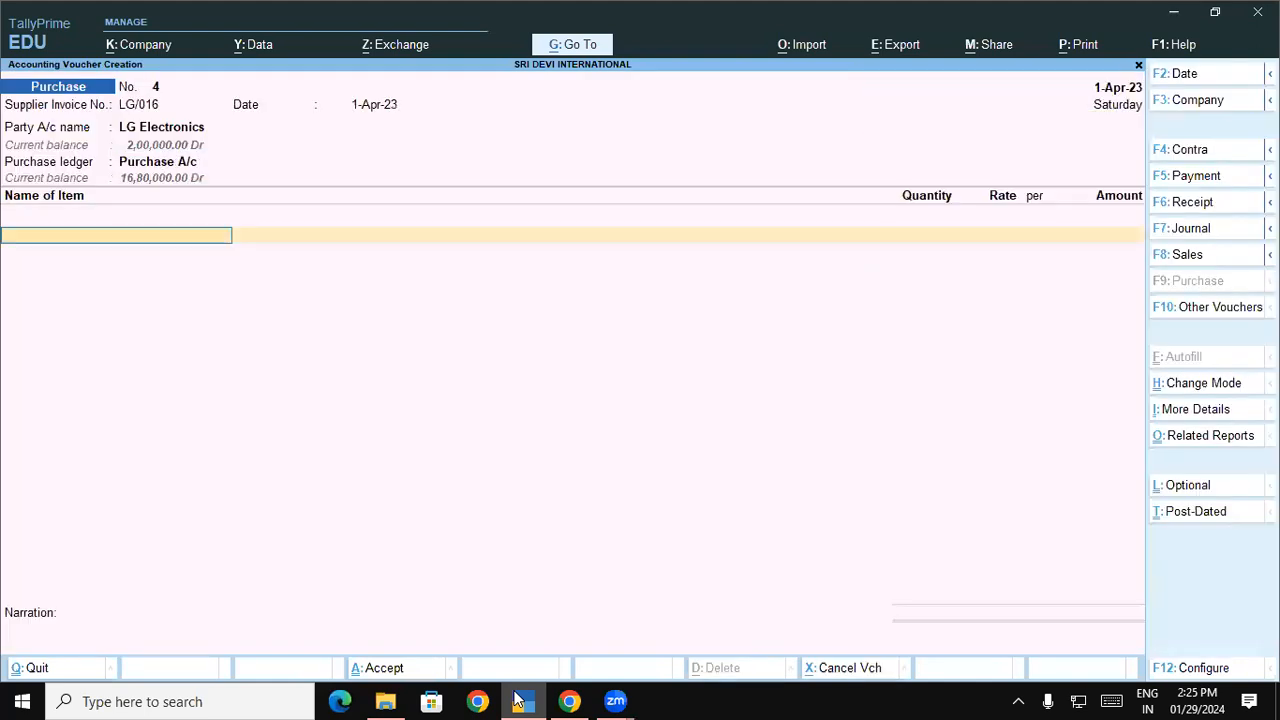
Review the purchased items, quantities and rates in Illustration 3 of the course document, and return to the purchase voucher.
click(518, 700)
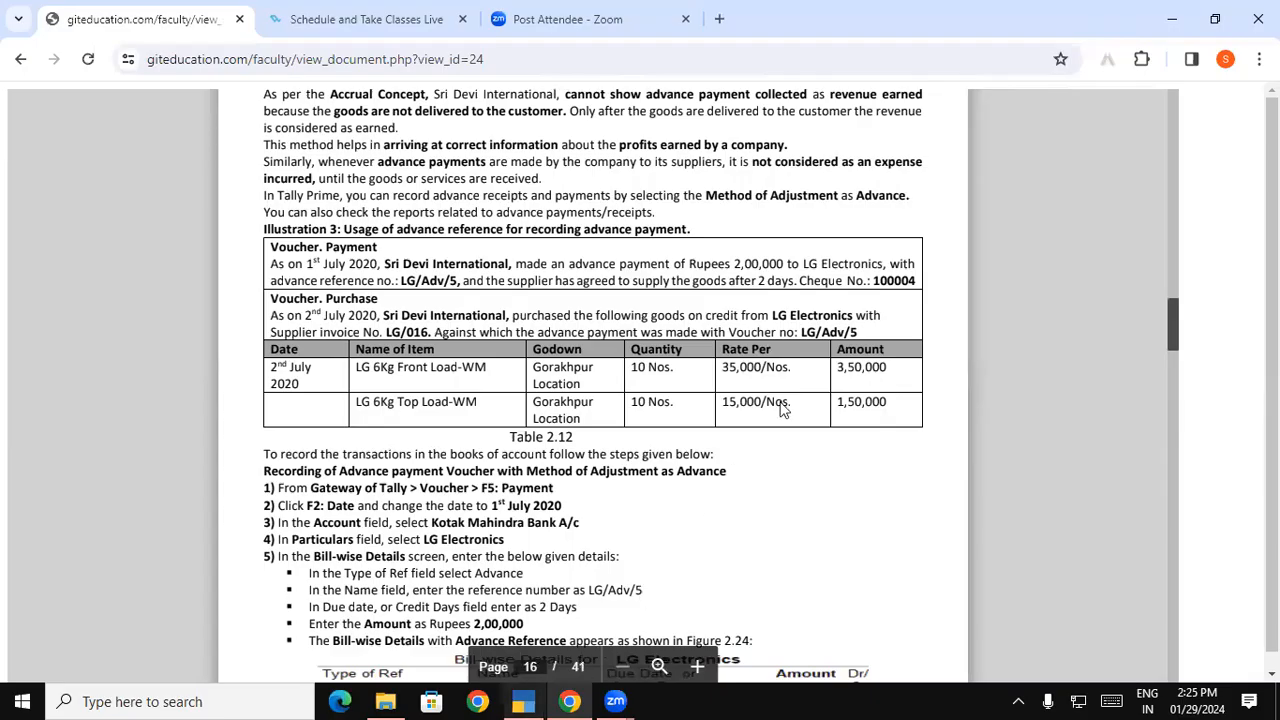
drag(1177, 314, 1175, 315)
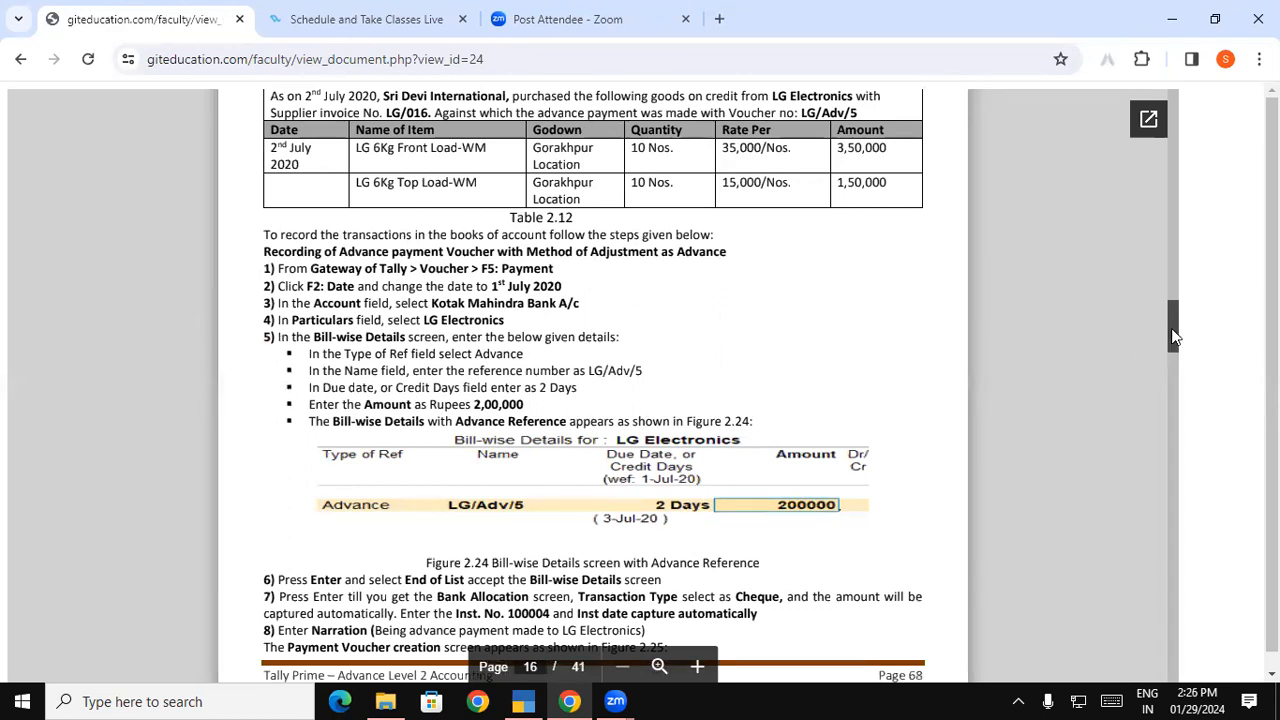
mouse_move(1174, 337)
mouse_down()
mouse_move(1175, 359)
mouse_move(1175, 326)
mouse_up()
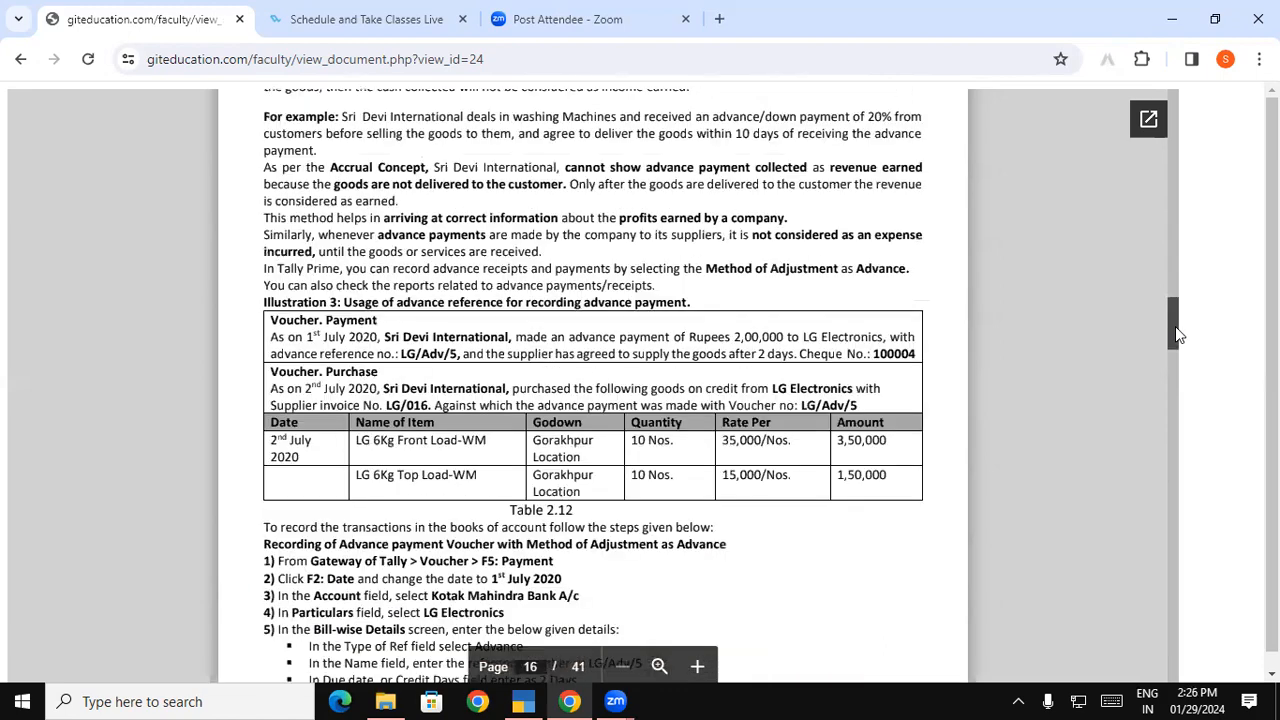
click(523, 701)
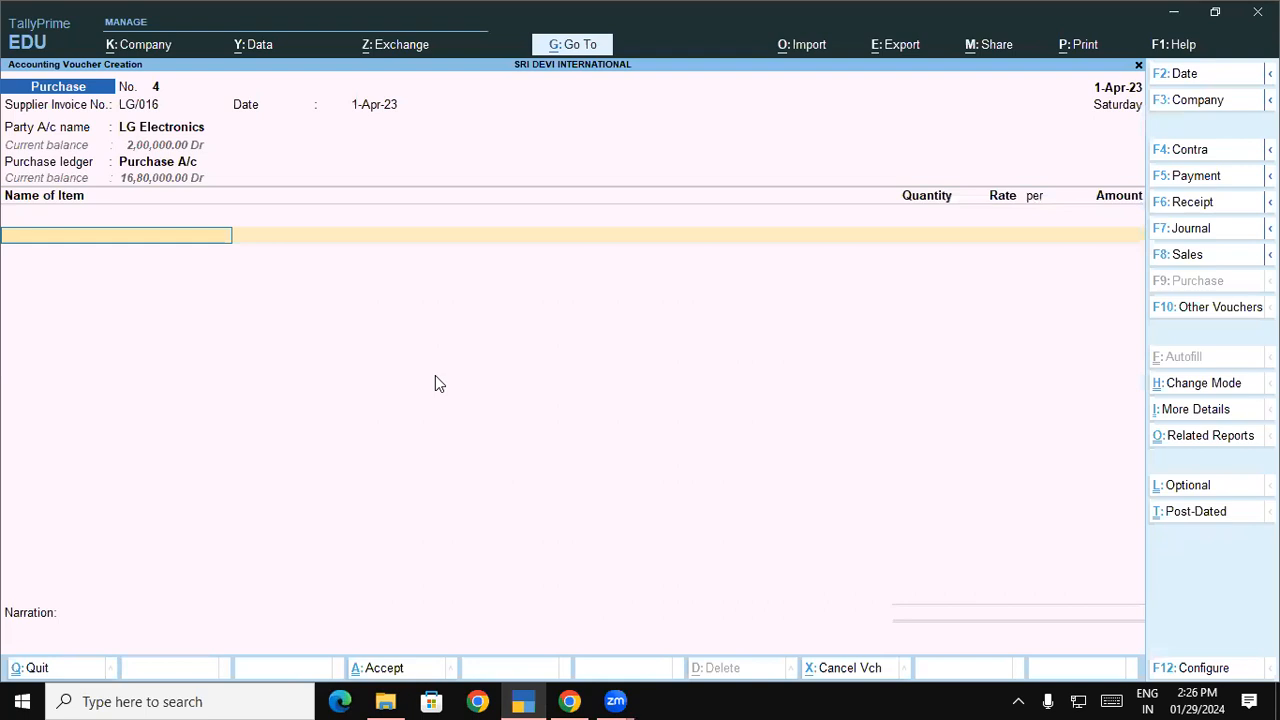
Abandon the unfinished purchase voucher and open the LG Electronics payment voucher of 2,00,000 from the Day Book for alteration.
key(Escape)
key(Down)
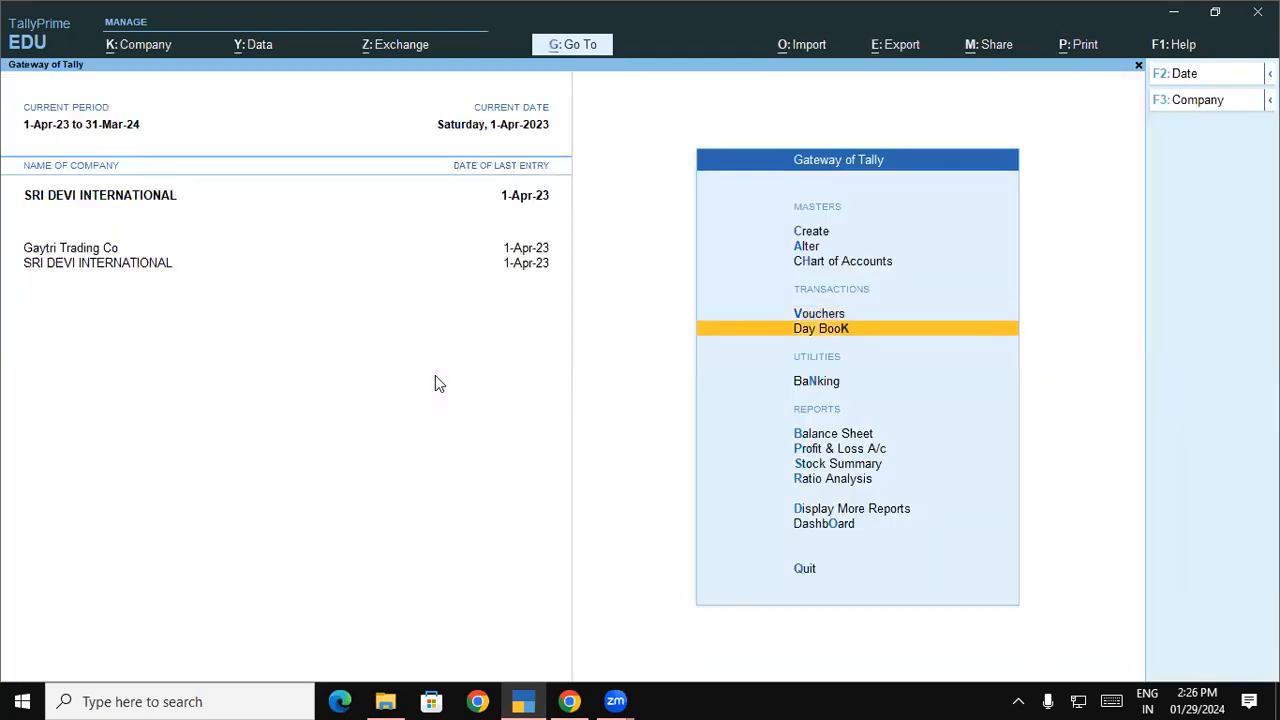
key(Return)
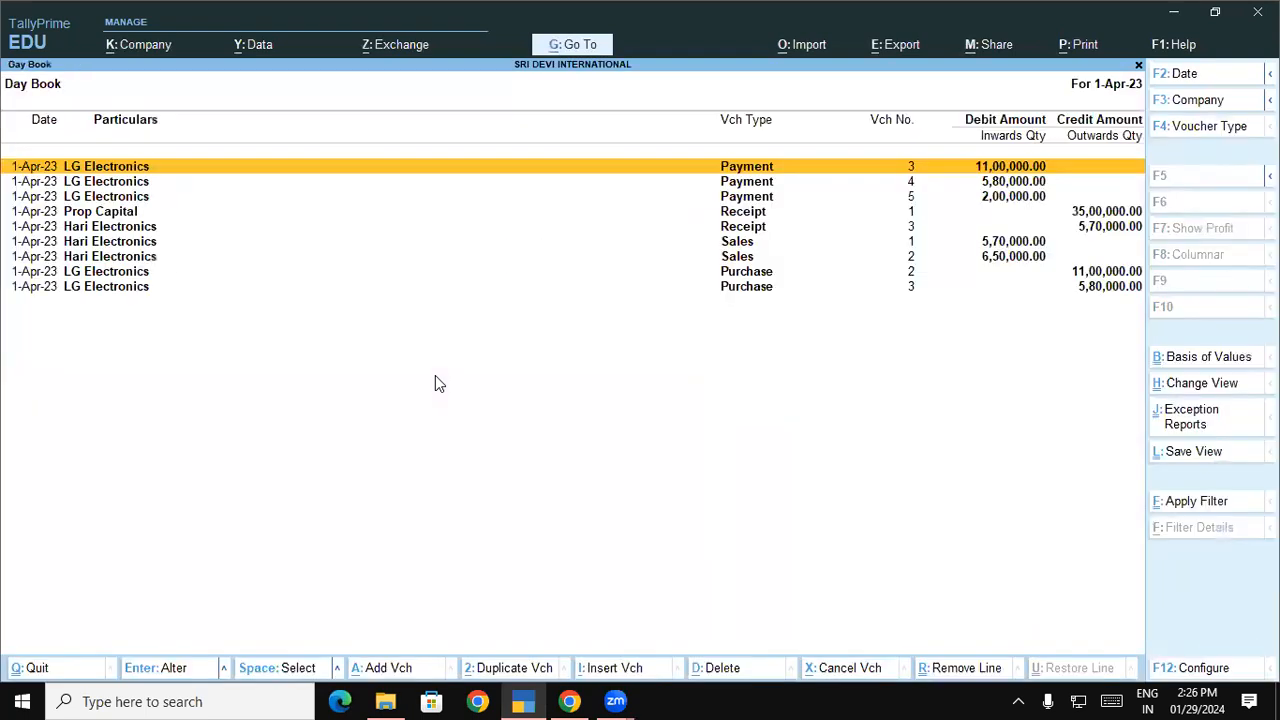
key(Down)
key(Down)
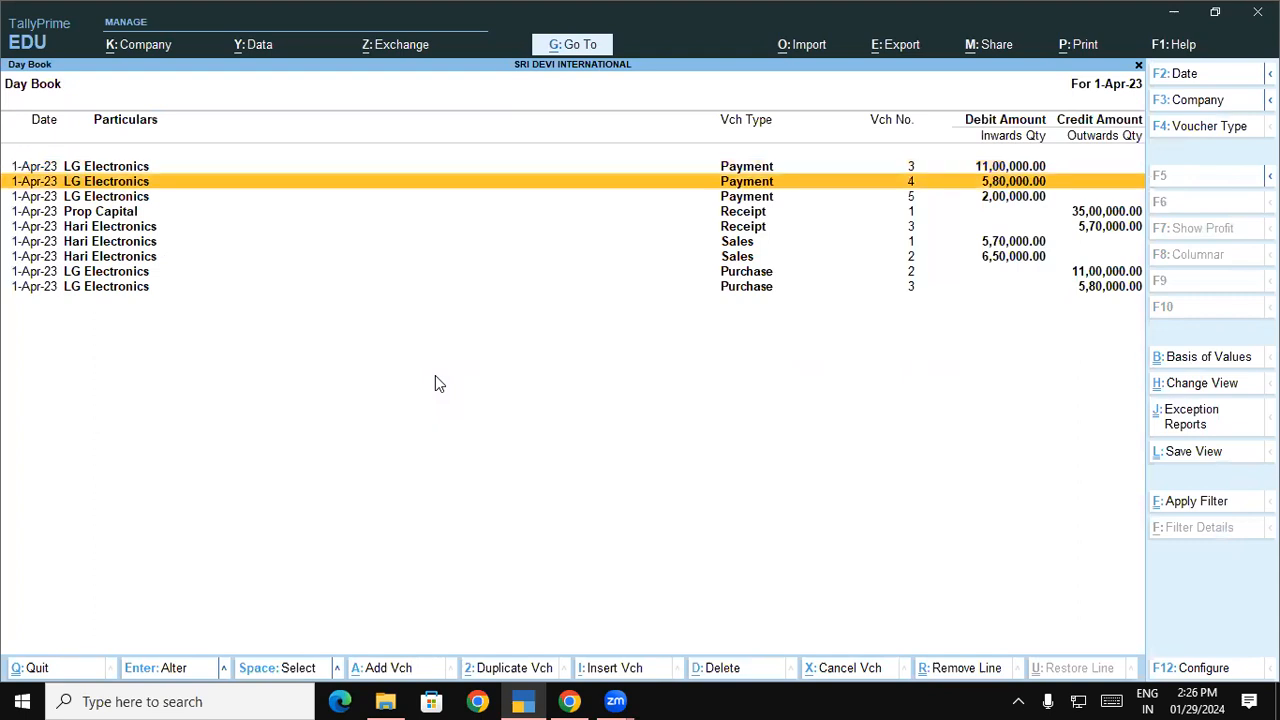
key(Return)
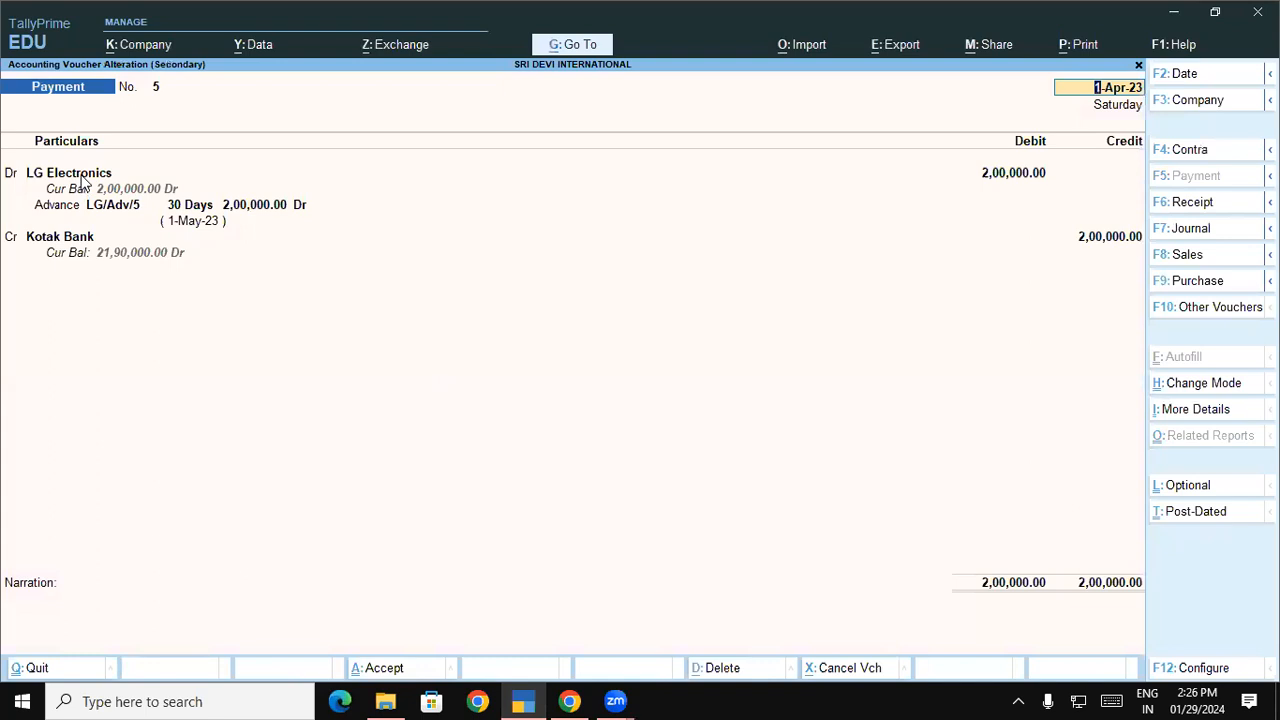
Go through the entries of the LG Electronics payment voucher, delete the voucher and leave the Day Book.
key(Return)
key(Return)
key(Return)
key(Return)
key(Return)
key(Return)
key(Return)
key(Return)
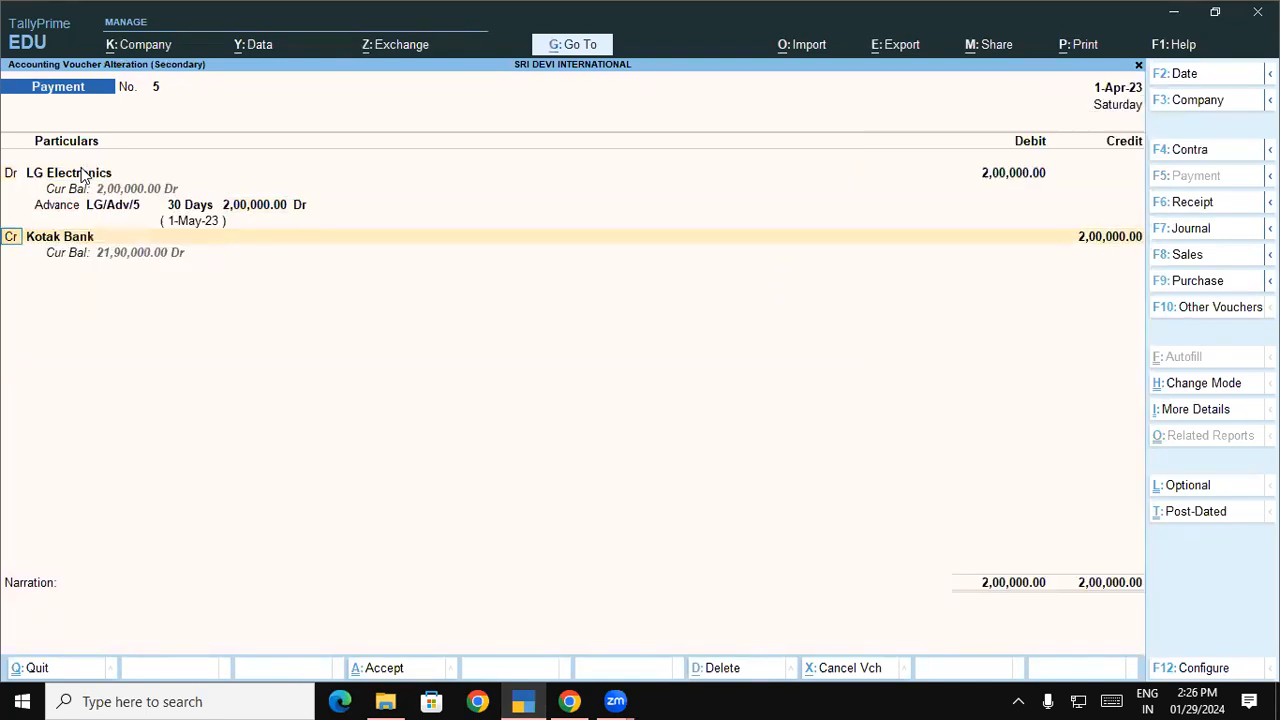
key(Return)
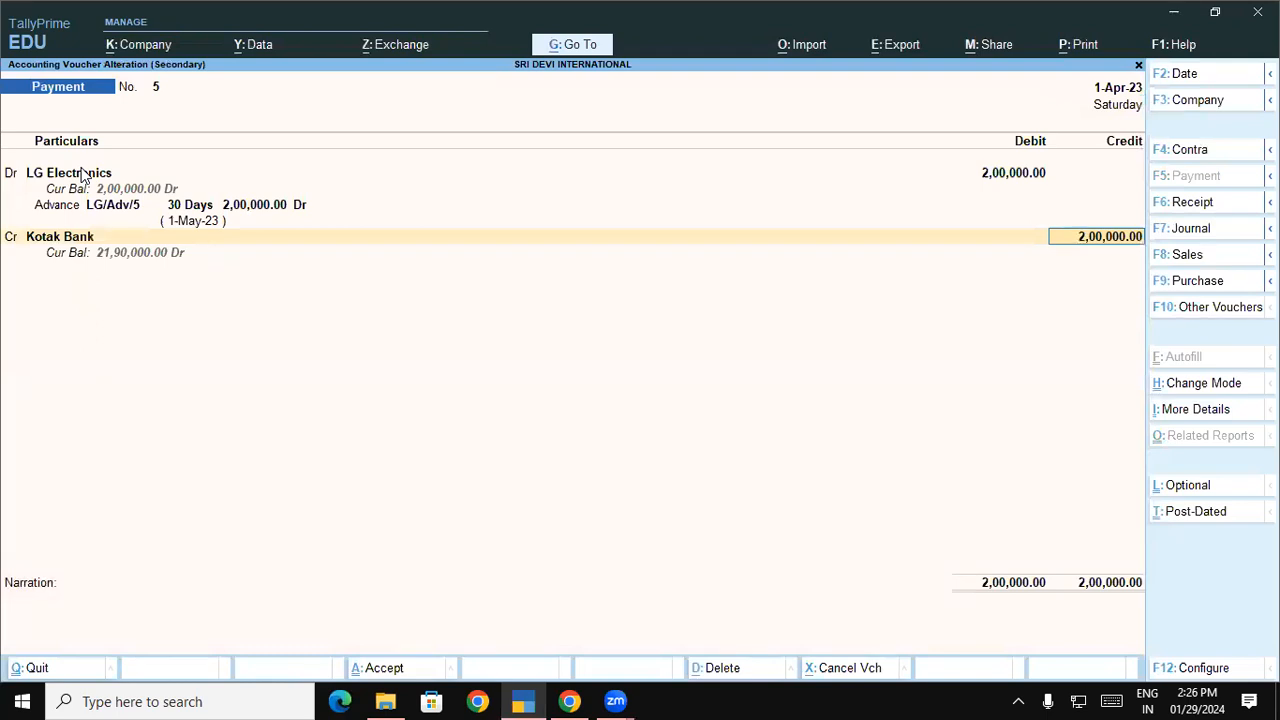
key(ctrl)
key(alt+d)
key(y)
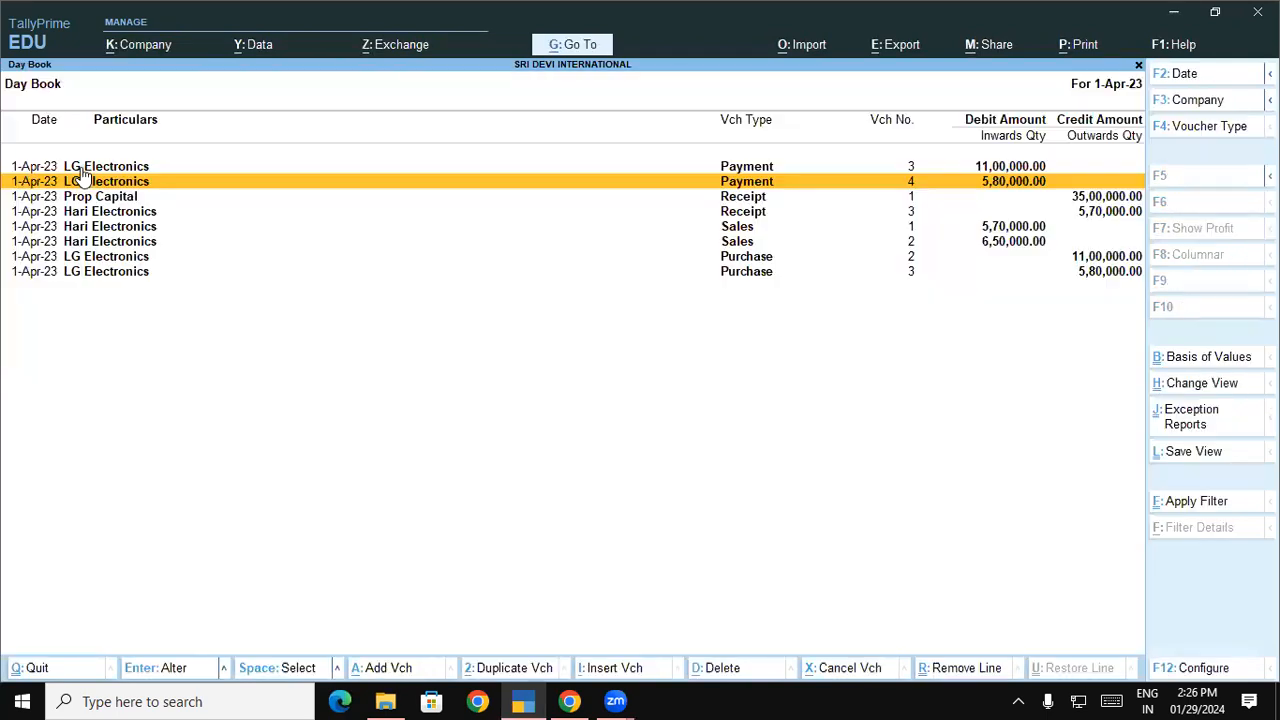
key(Escape)
key(Escape)
key(n)
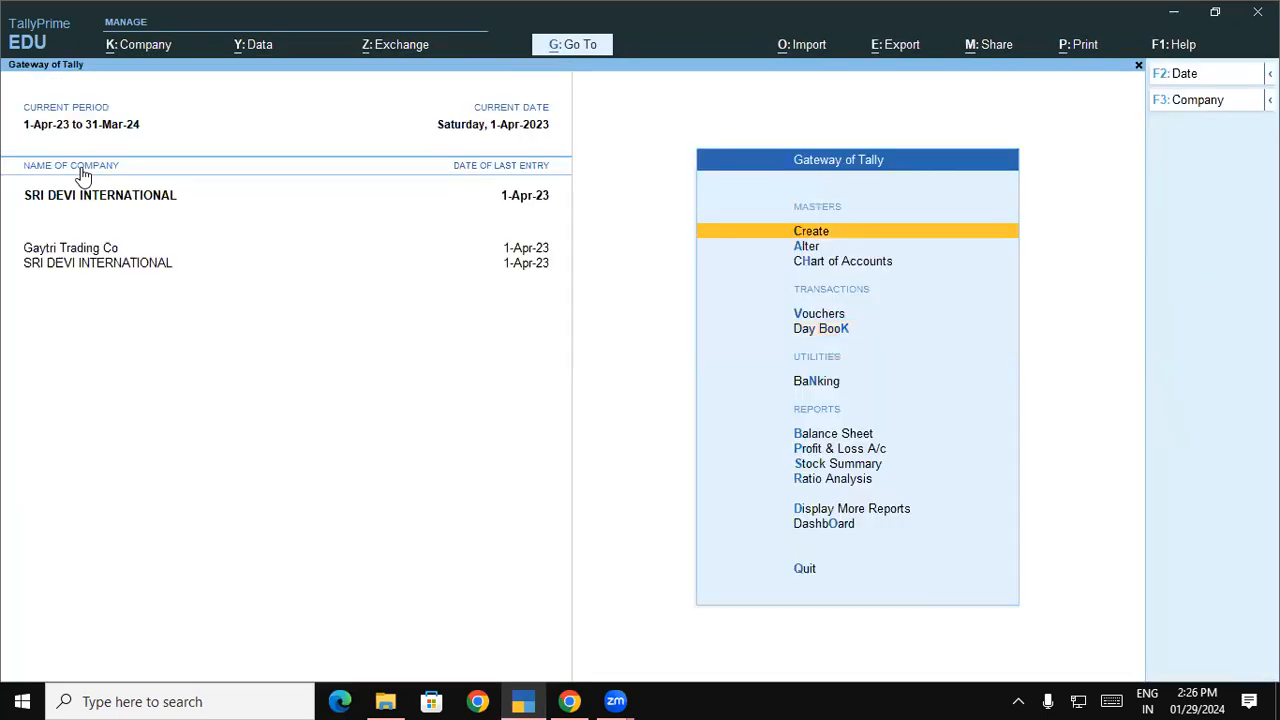
Start a new payment voucher debiting LG Electronics, with an Advance bill reference named LG/Adv/5 and a credit period of 2 days.
key(v)
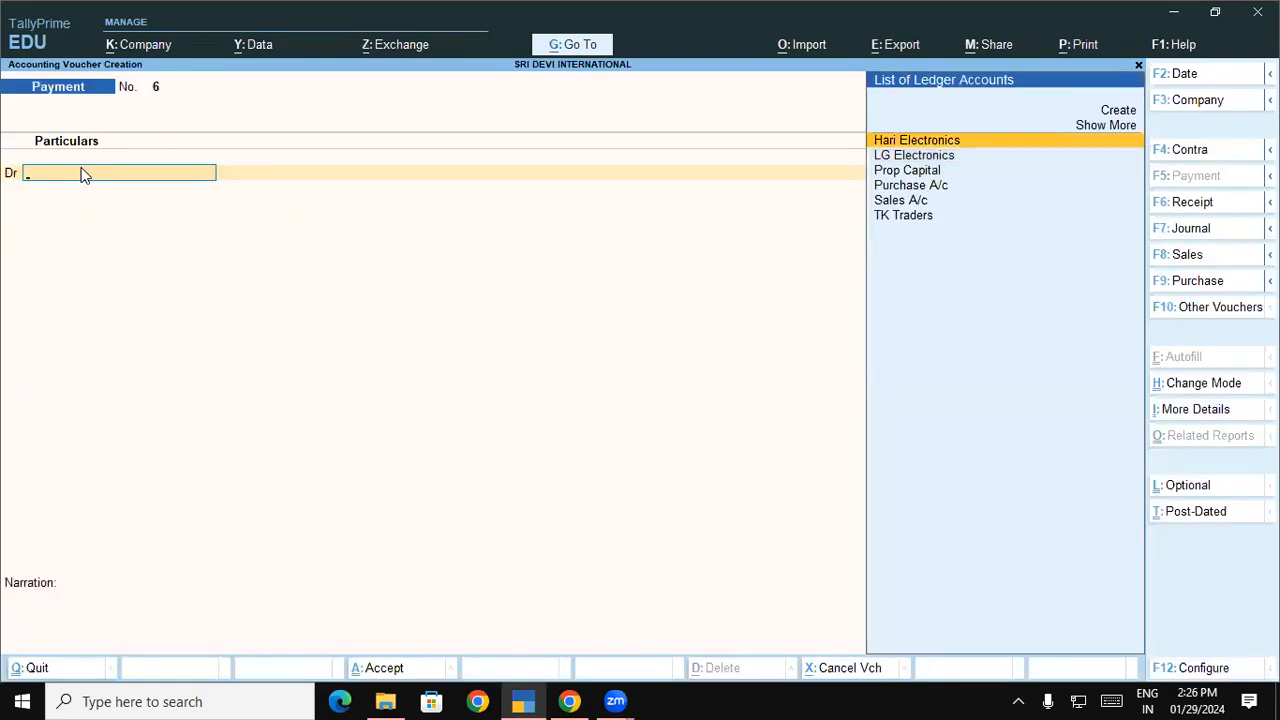
text(l)
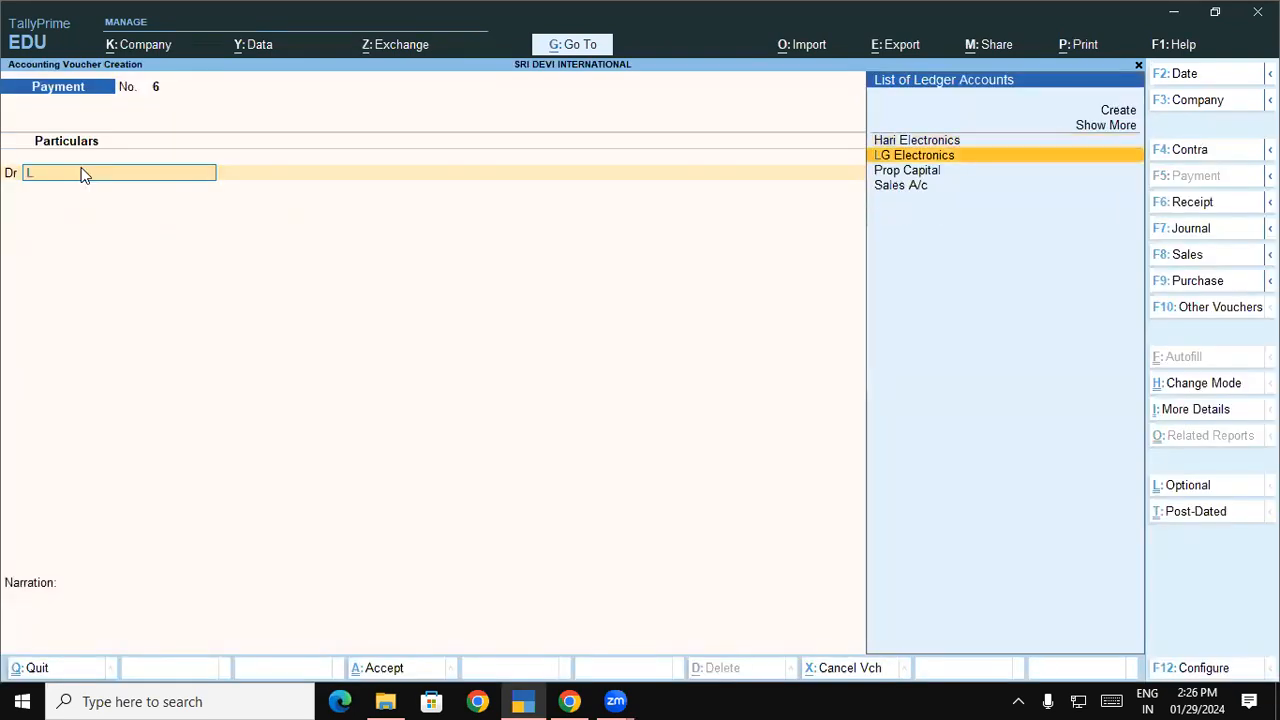
key(Return)
key(Up)
key(Up)
key(Up)
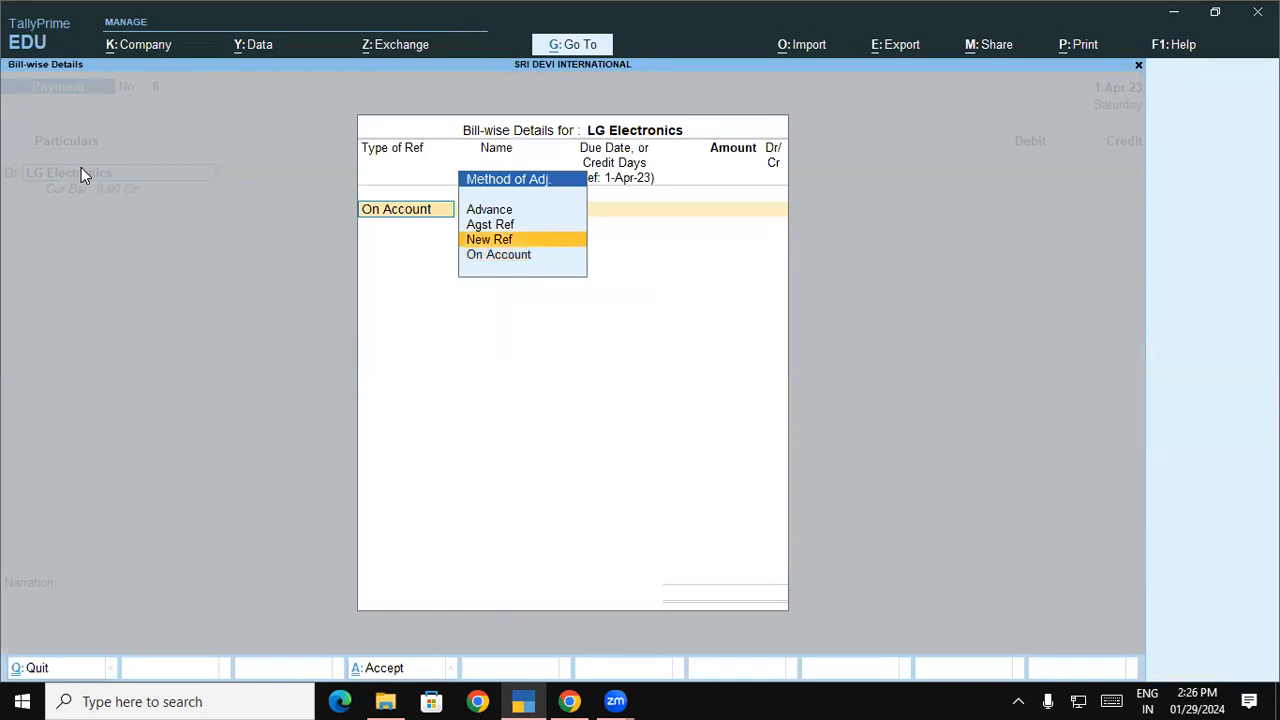
key(Return)
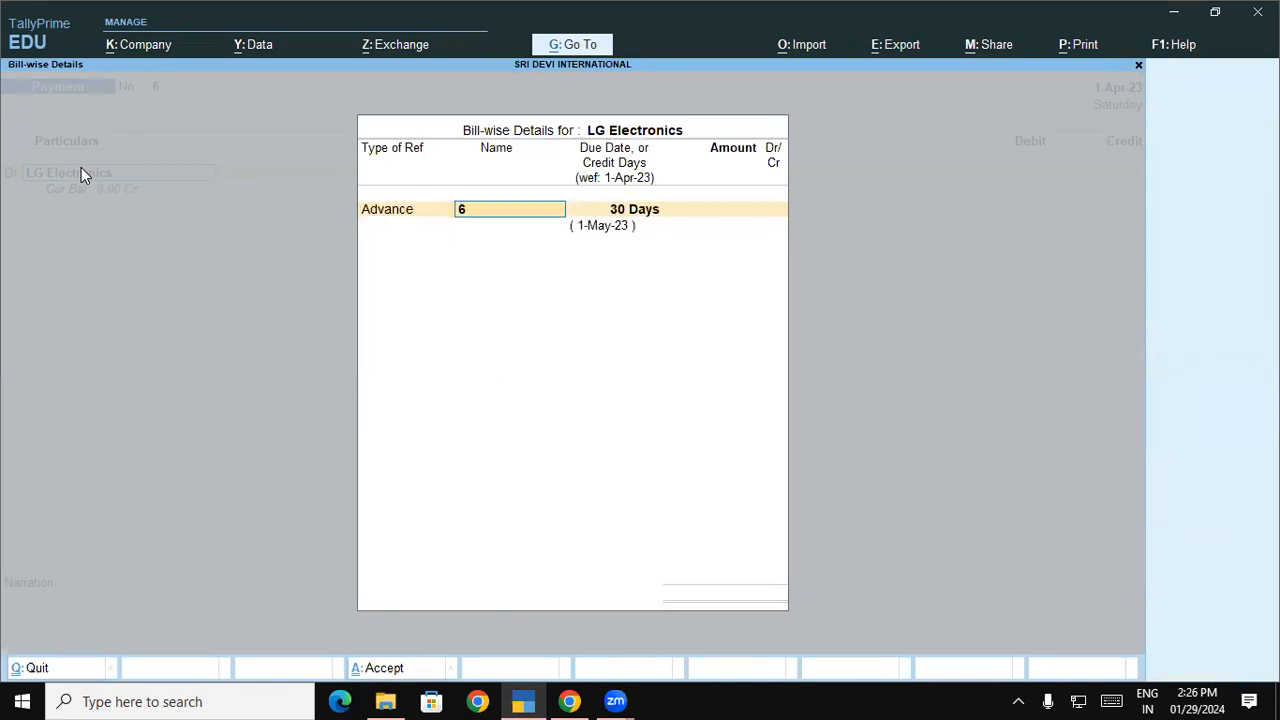
text(LG/Adv/5)
key(Return)
text(2)
key(Return)
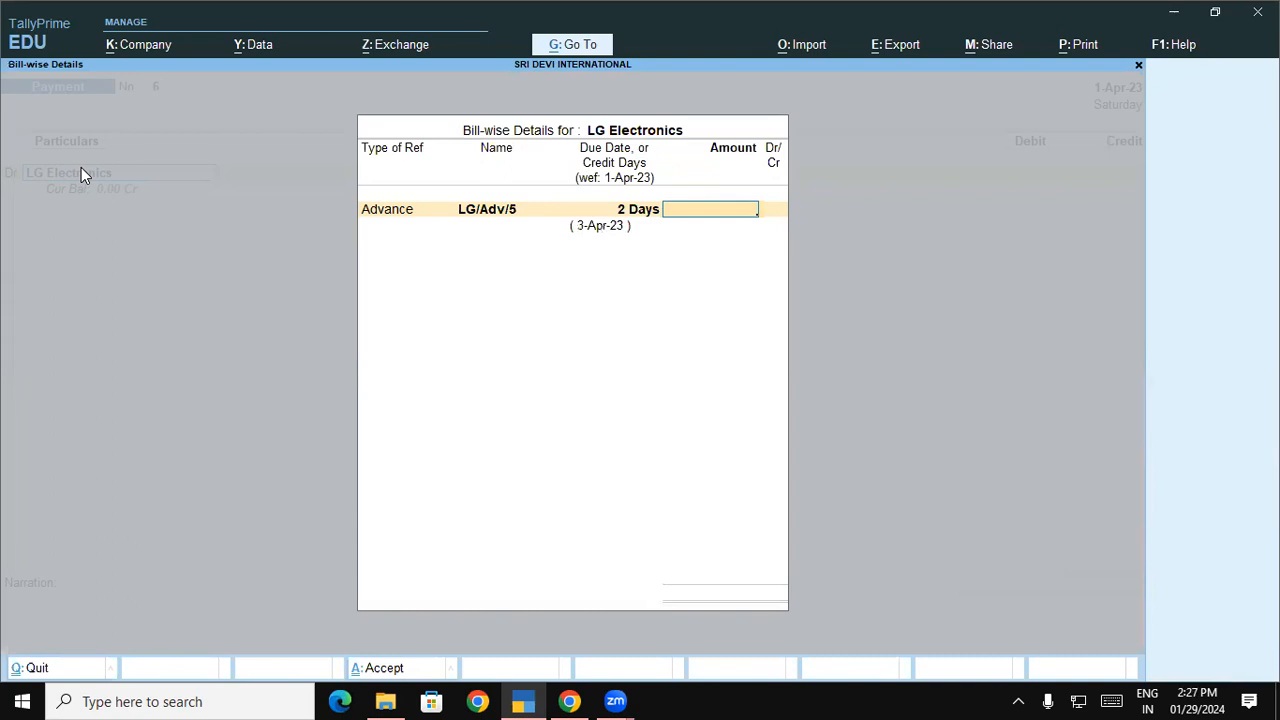
Inspect the bill-by-bill and credit period settings in the LG Electronics ledger, and return to the payment voucher.
key(BackSpace)
key(BackSpace)
key(BackSpace)
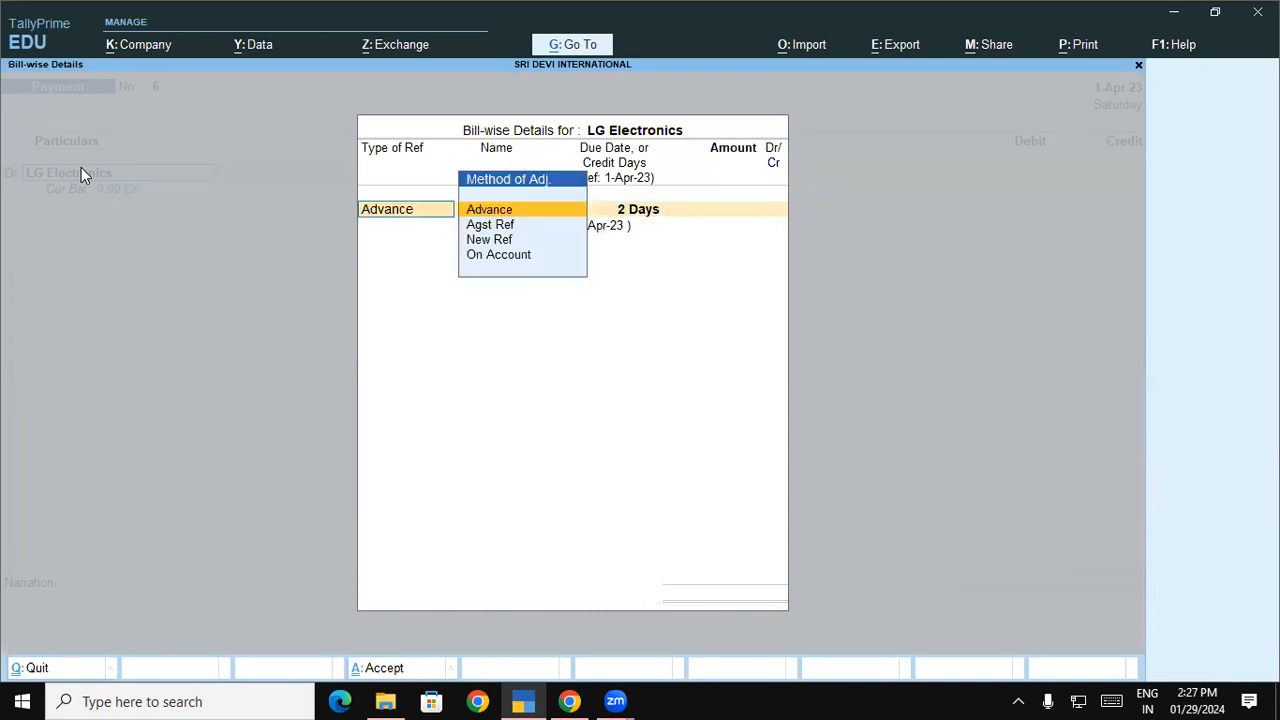
key(Escape)
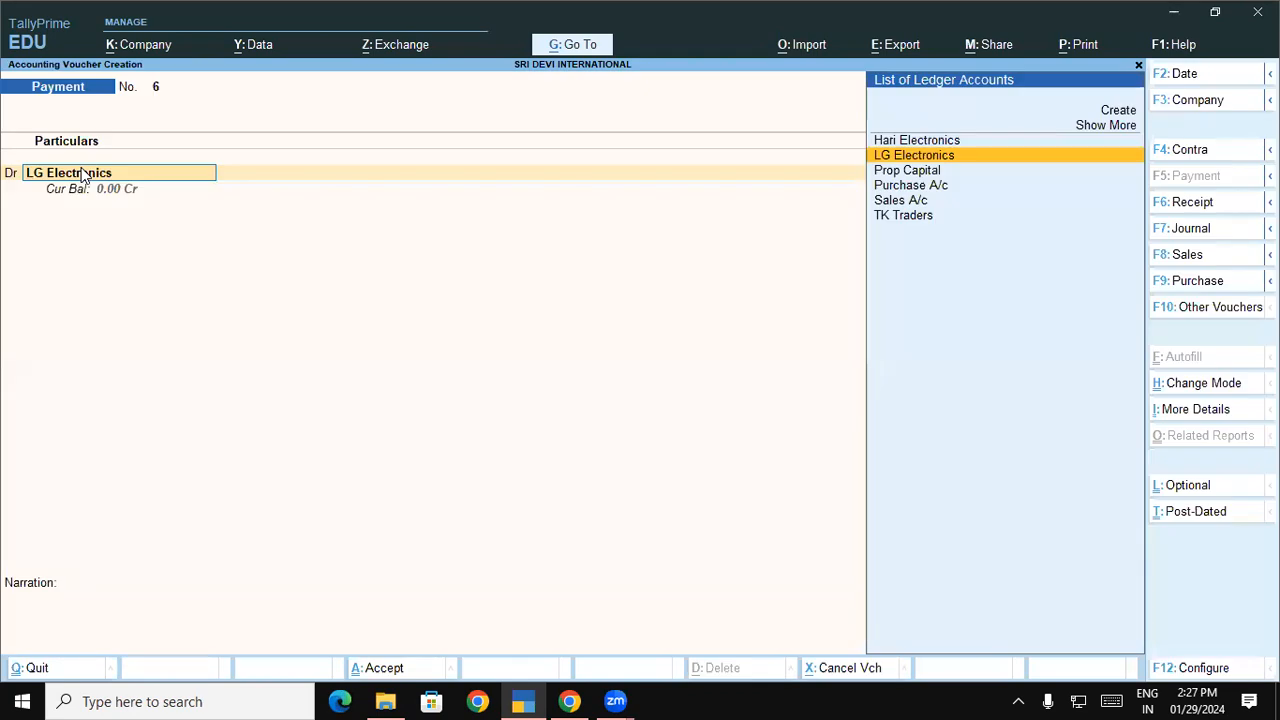
key(ctrl+Return)
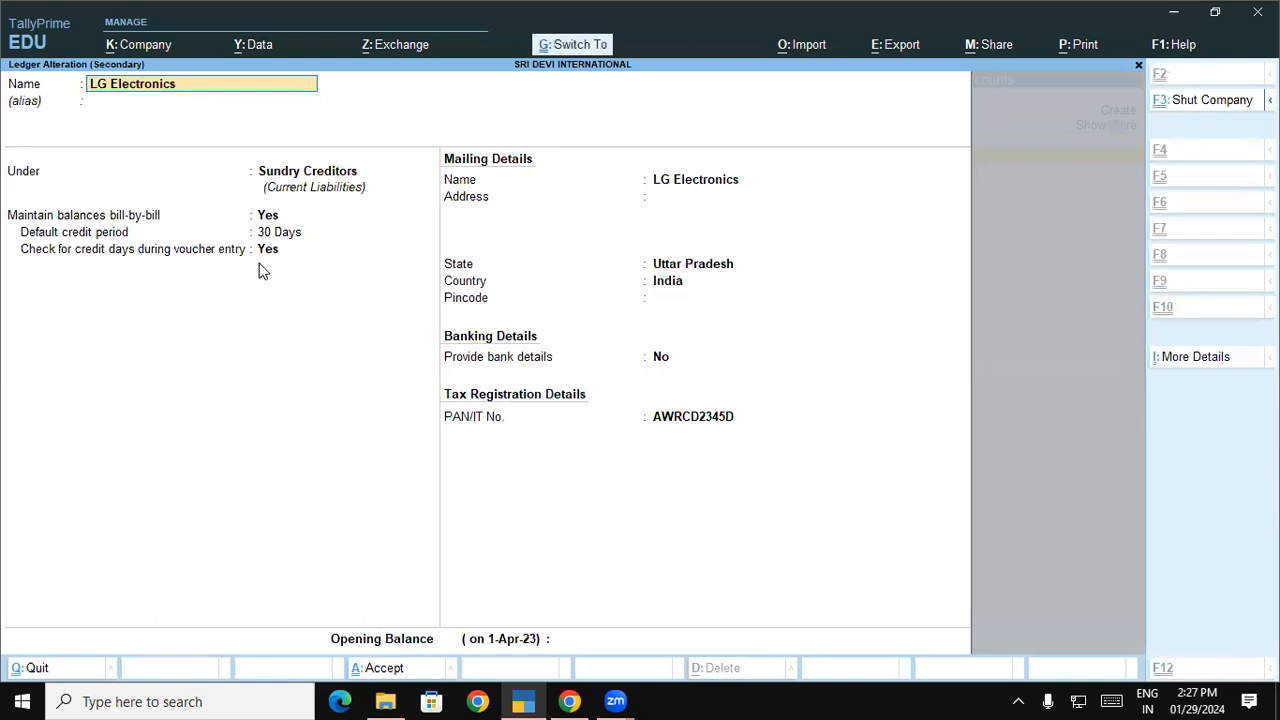
key(ctrl+a)
Allocate 2,00,000 Dr to the advance reference LG/Adv/5 and credit Kotak Bank with the same amount.
key(Return)
key(Return)
key(Return)
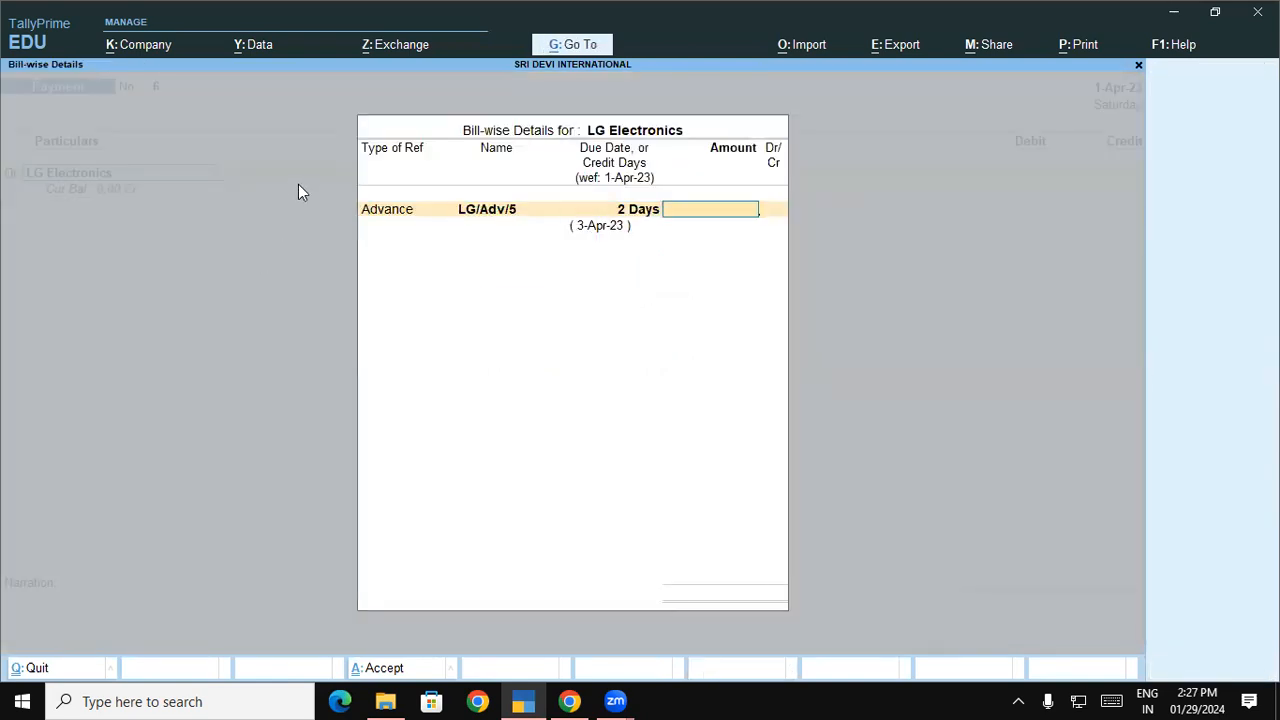
text(2,00,000)
key(Return)
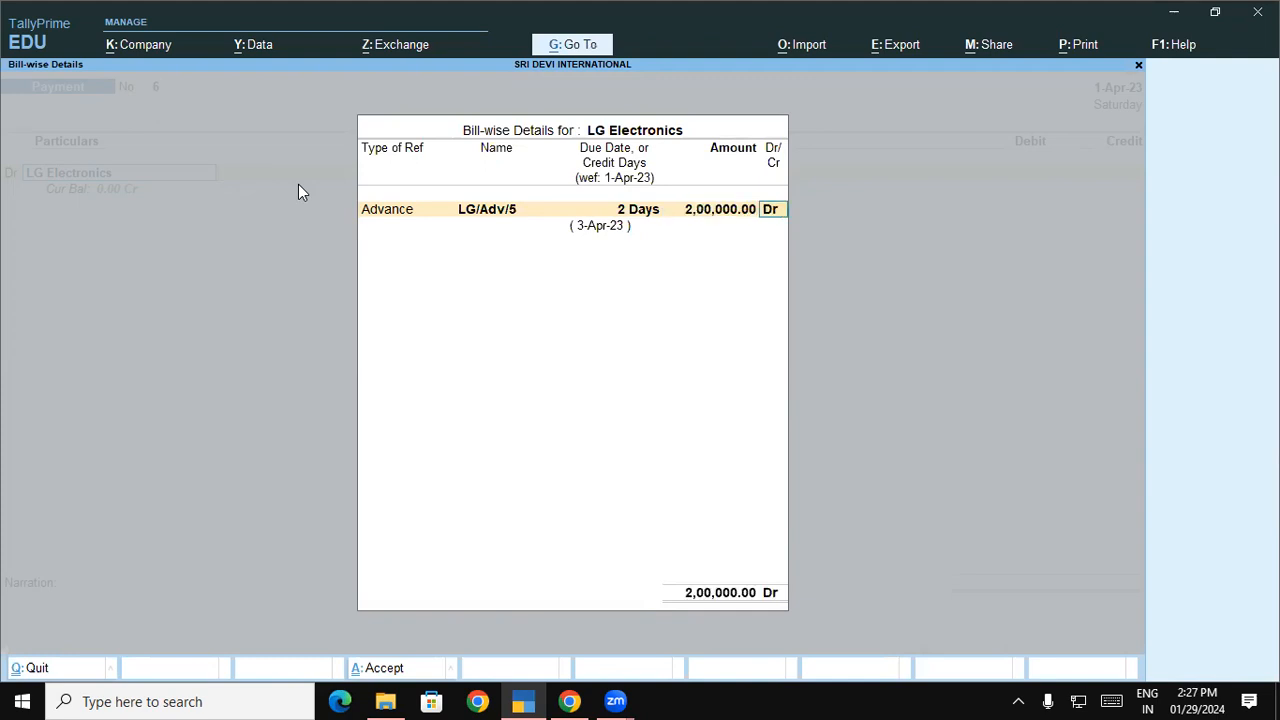
key(Return)
key(Return)
key(Return)
key(Return)
key(Return)
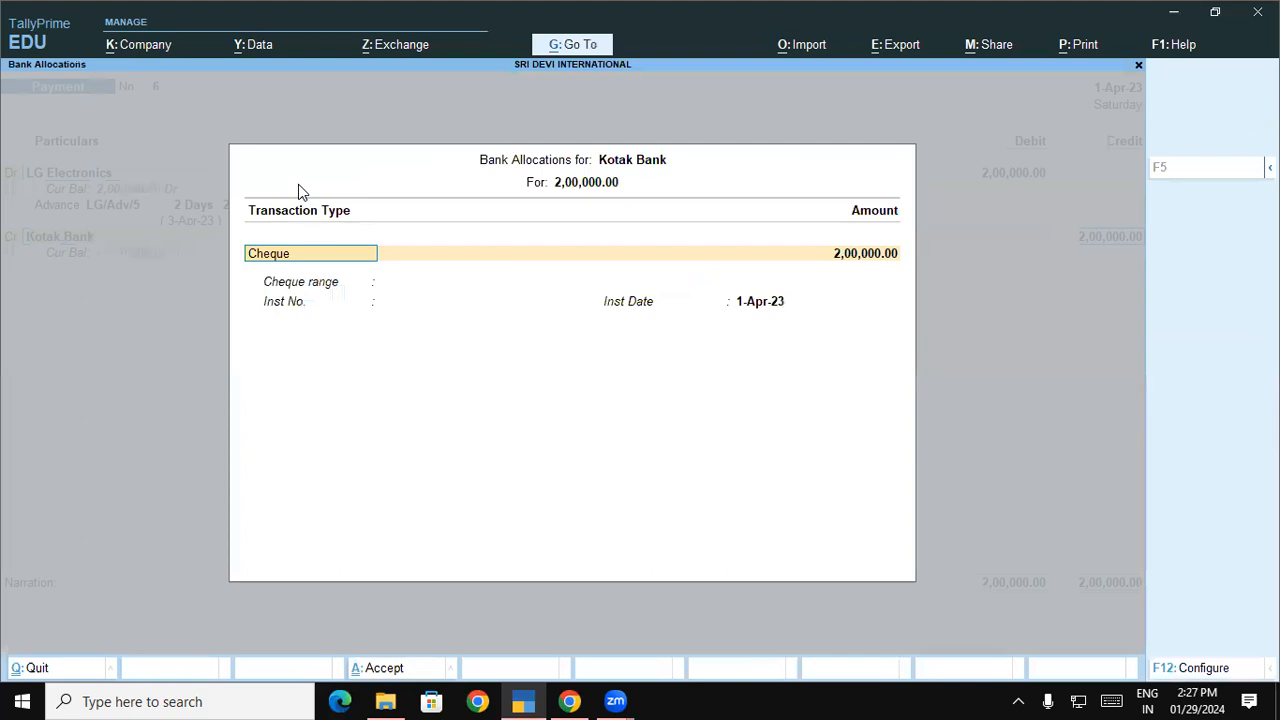
Enter cheque number 100004 dated 1-Apr-23 with no cheque range in the bank allocation, and save the payment voucher without a narration.
key(Return)
key(Return)
text(100004)
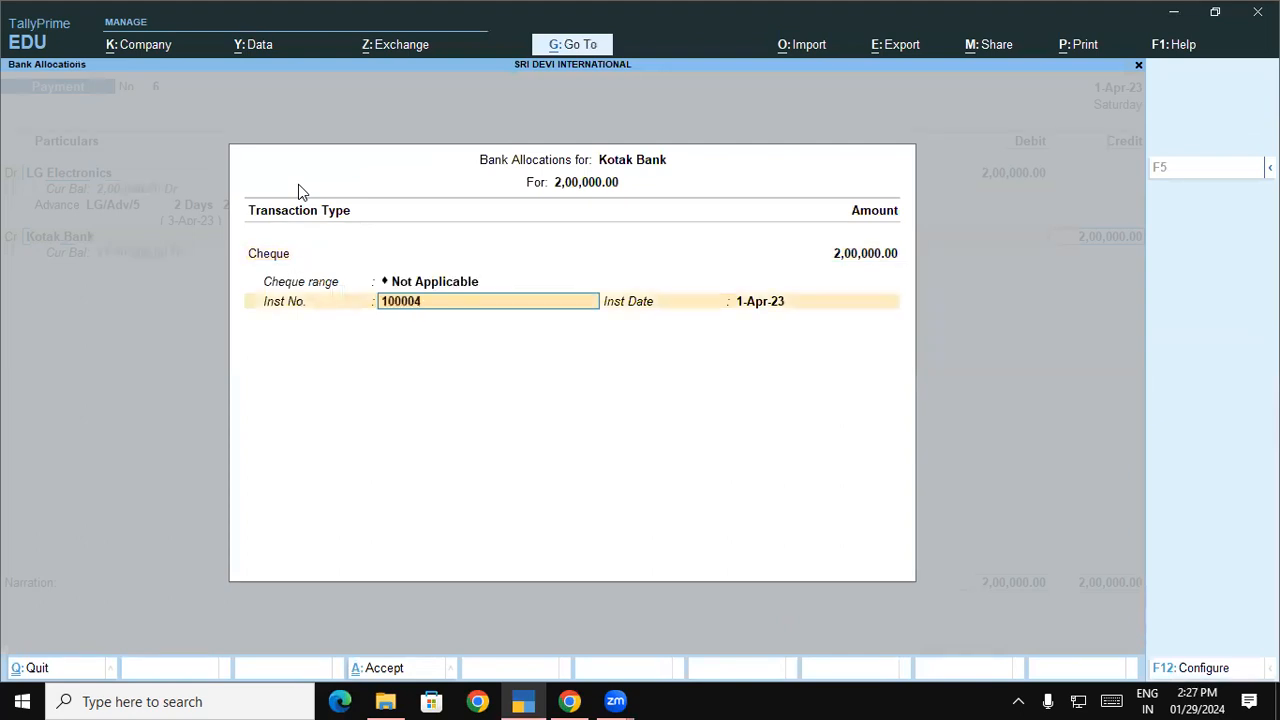
key(Return)
key(Return)
key(Return)
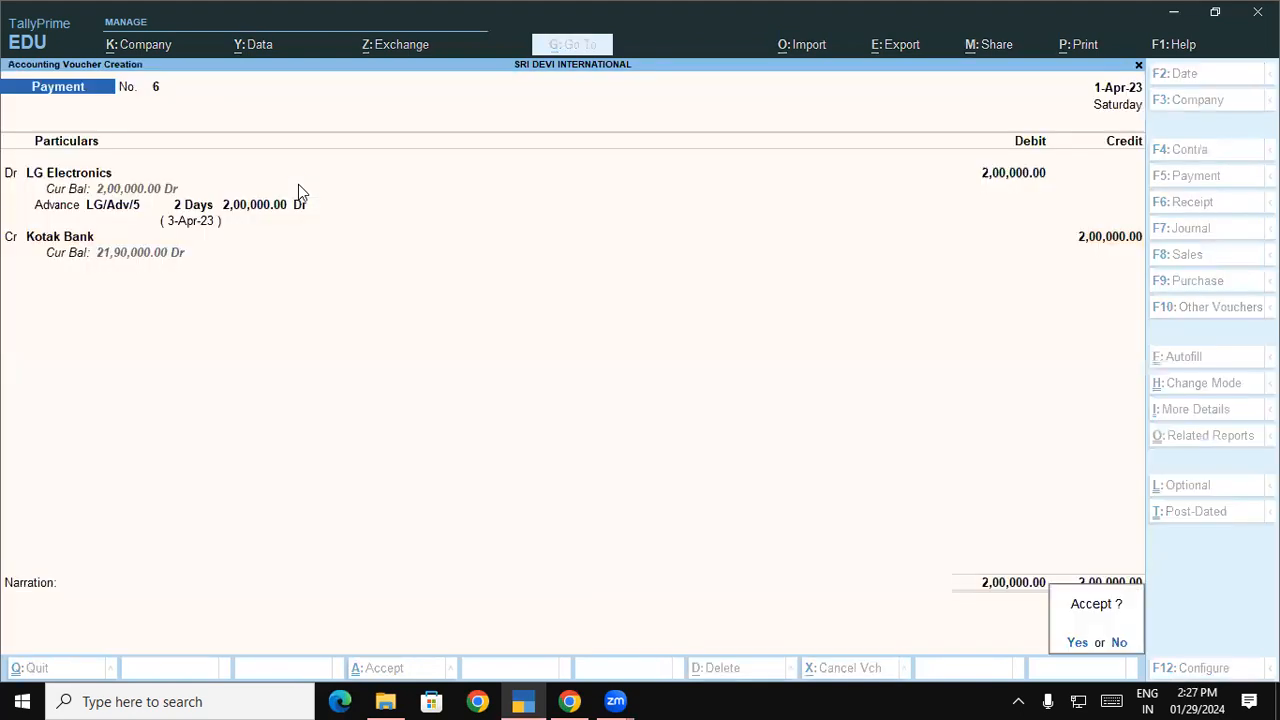
key(Return)
key(Escape)
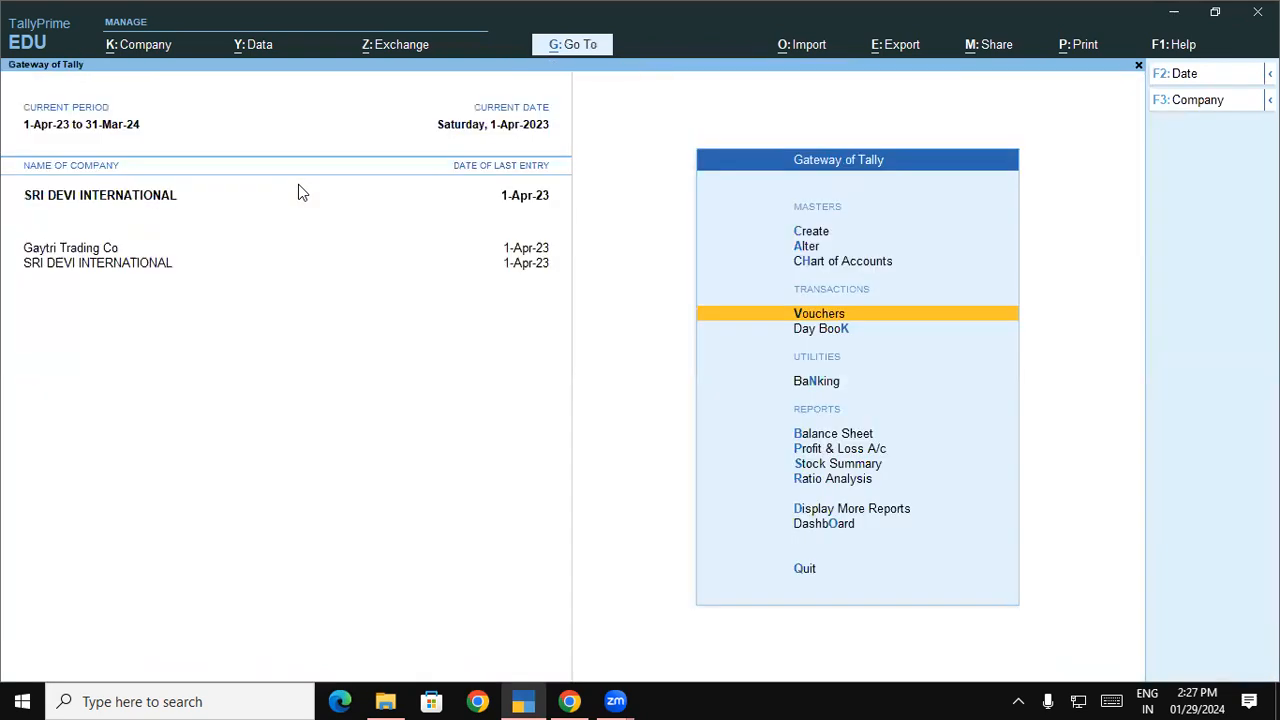
Check the Day Book for the new LG Electronics payment voucher and return to the Gateway of Tally.
key(k)
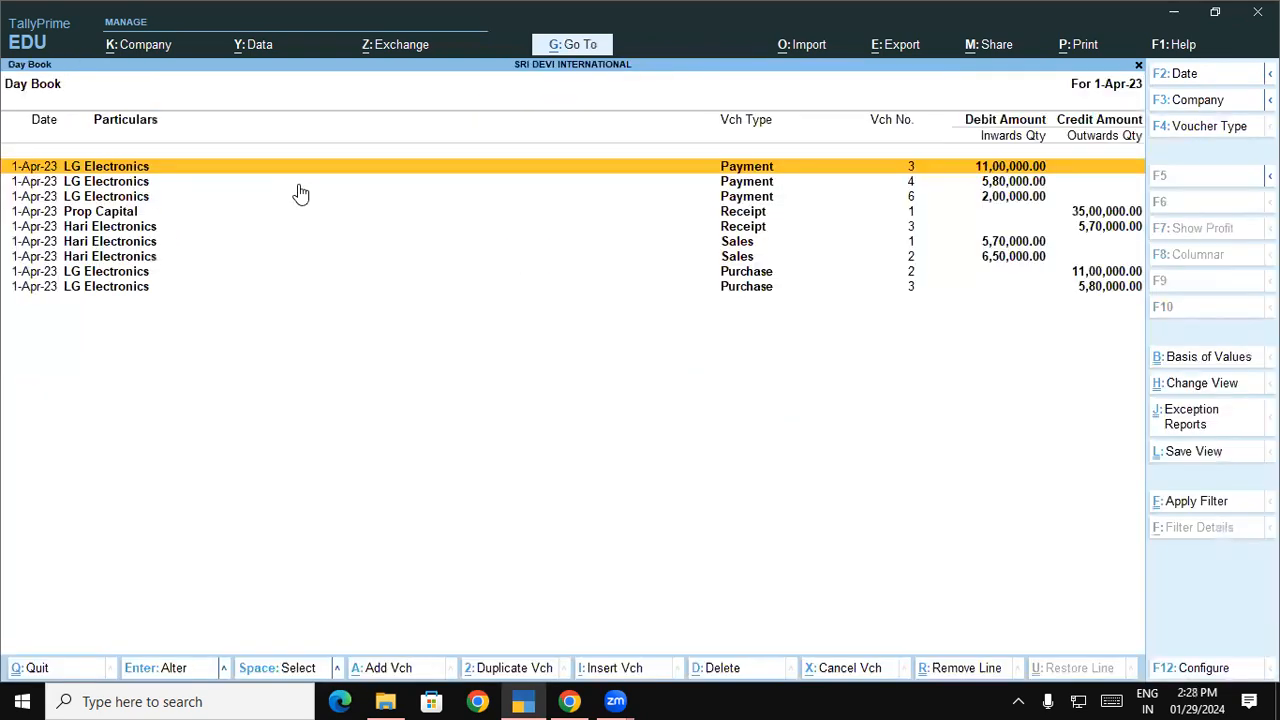
key(Escape)
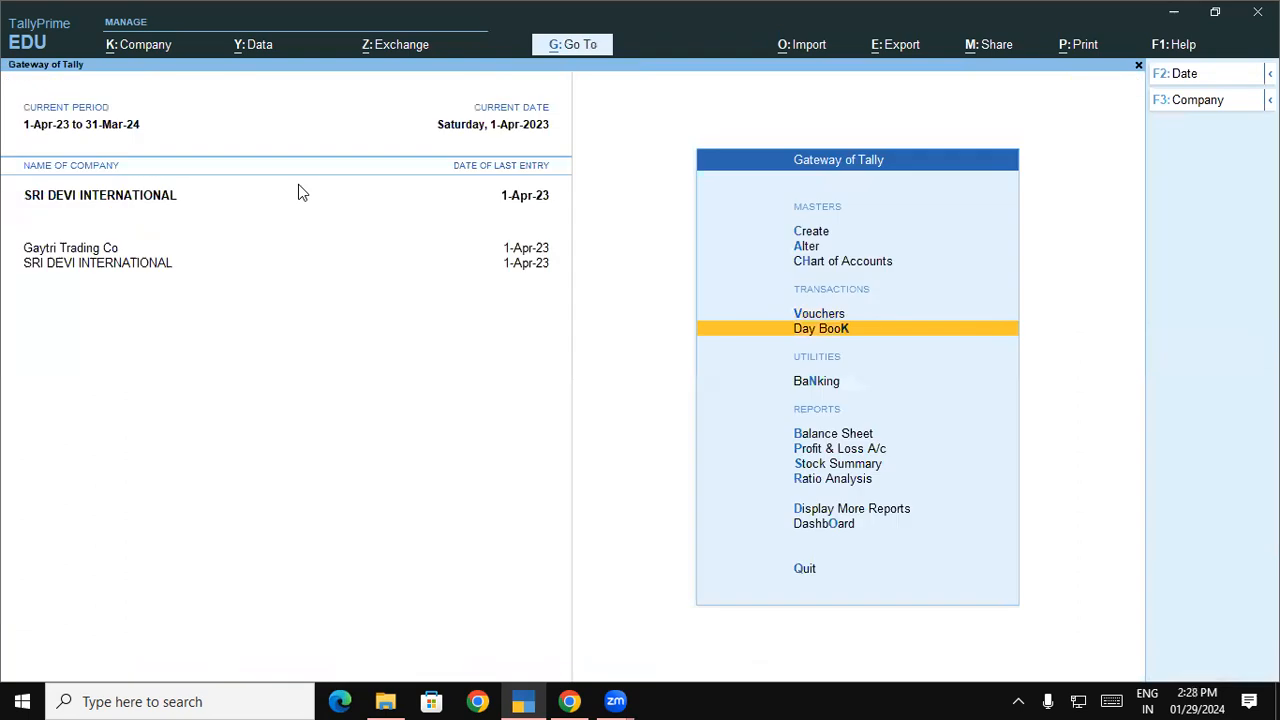
key(v)
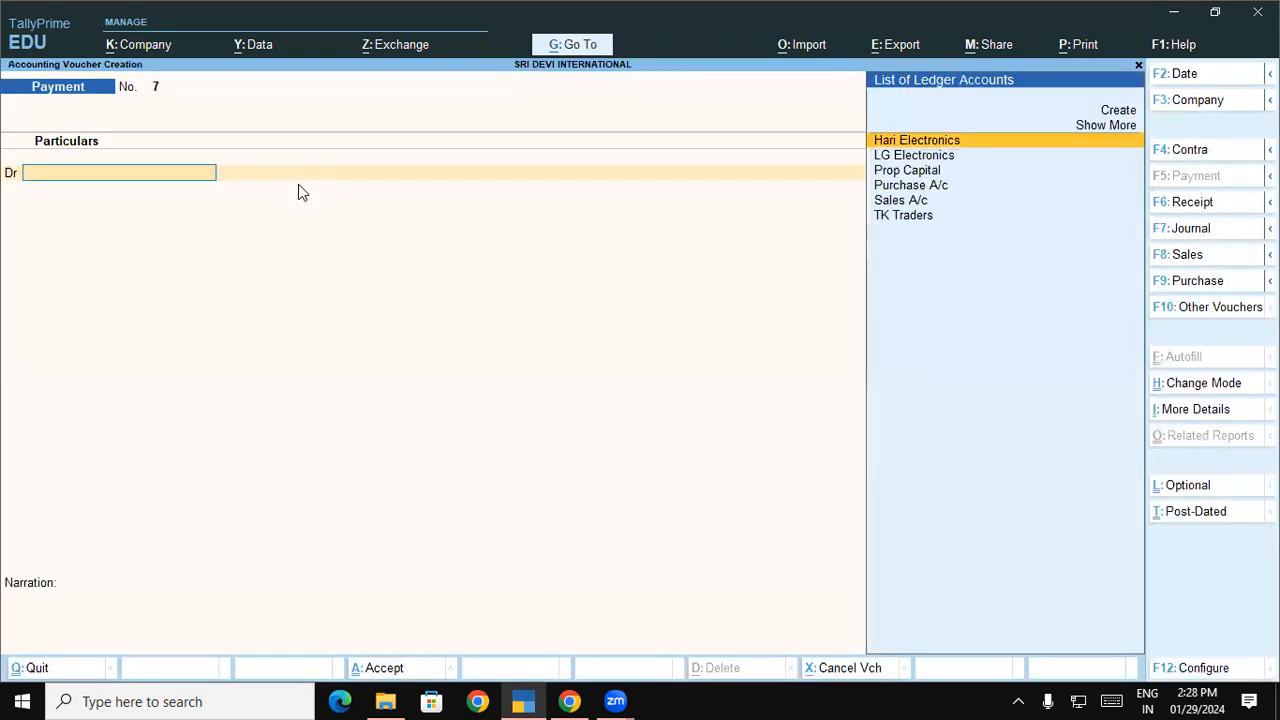
key(Escape)
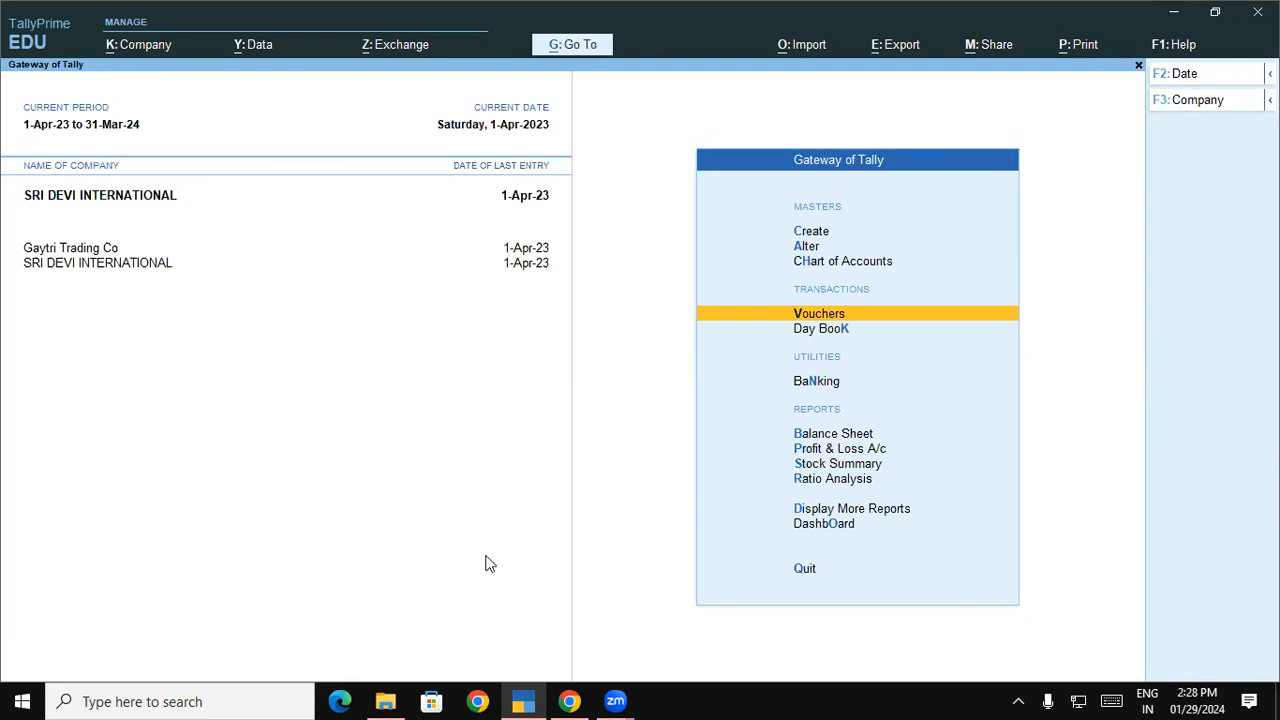
Review the advance payment and Bills Receivable report instructions in the course document in Chrome, and return to TallyPrime.
click(569, 701)
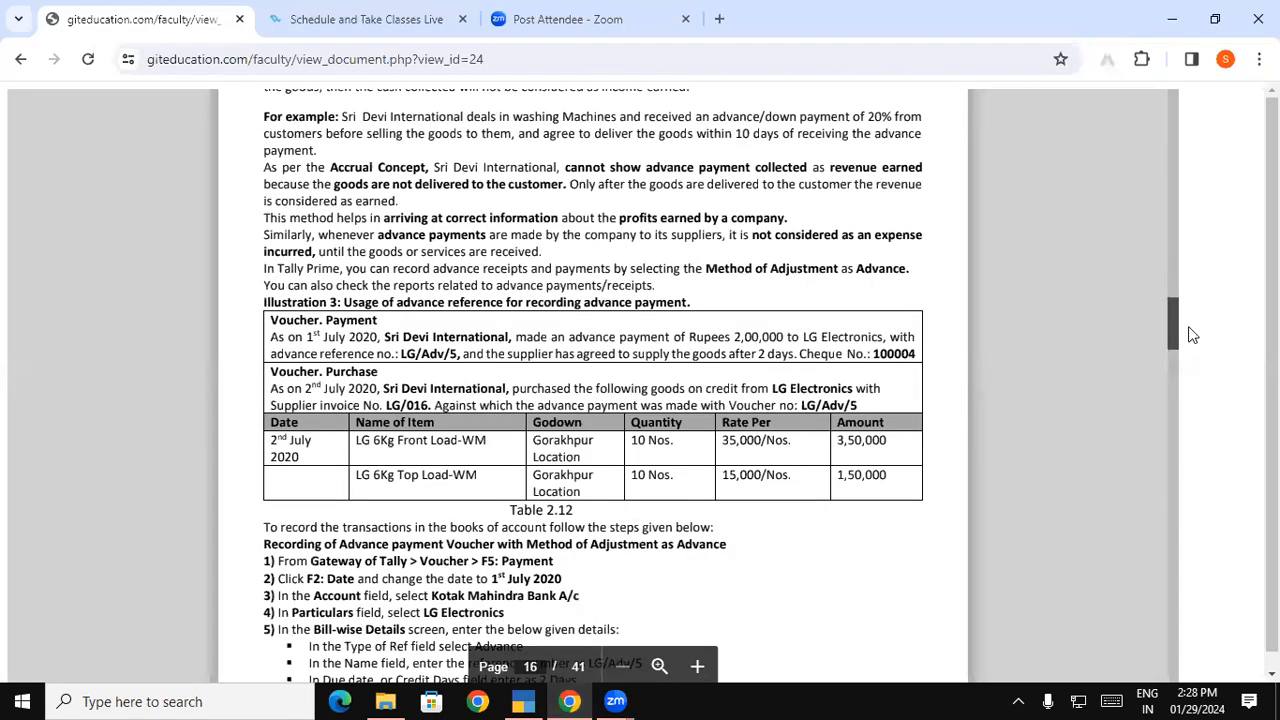
drag(1177, 324, 1178, 327)
scroll(1178, 336, down, 2)
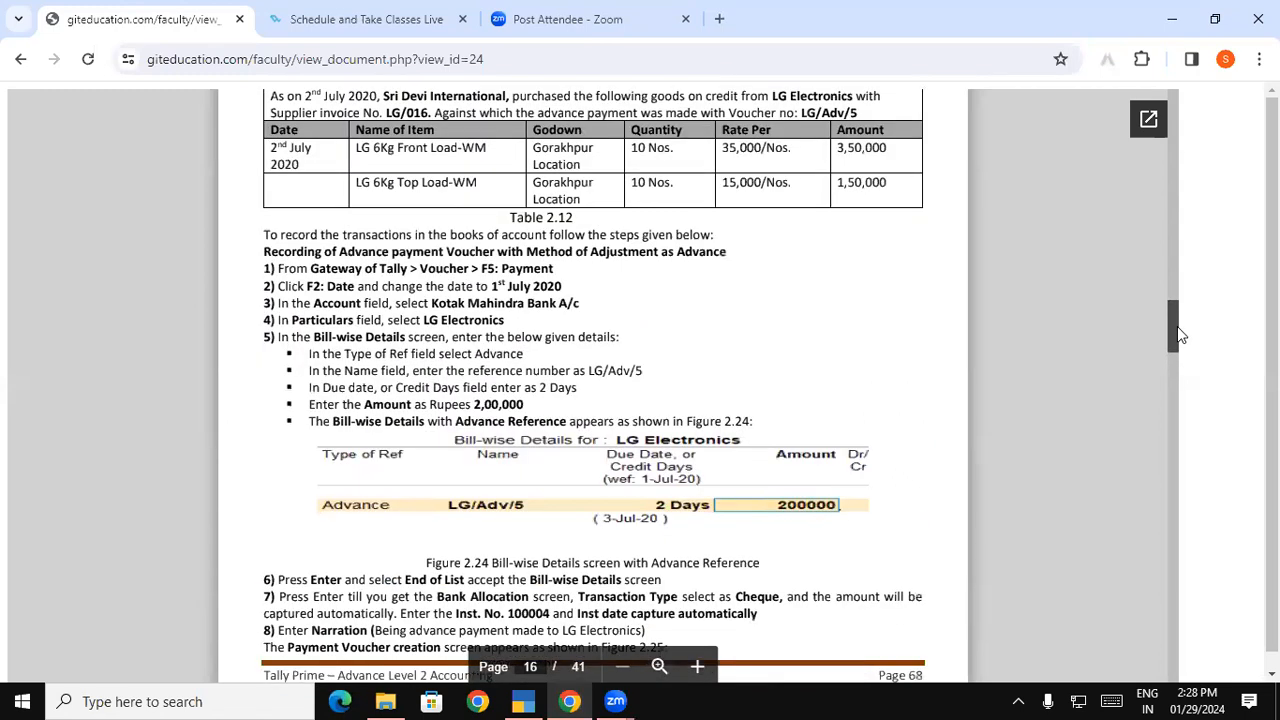
drag(1177, 335, 1178, 342)
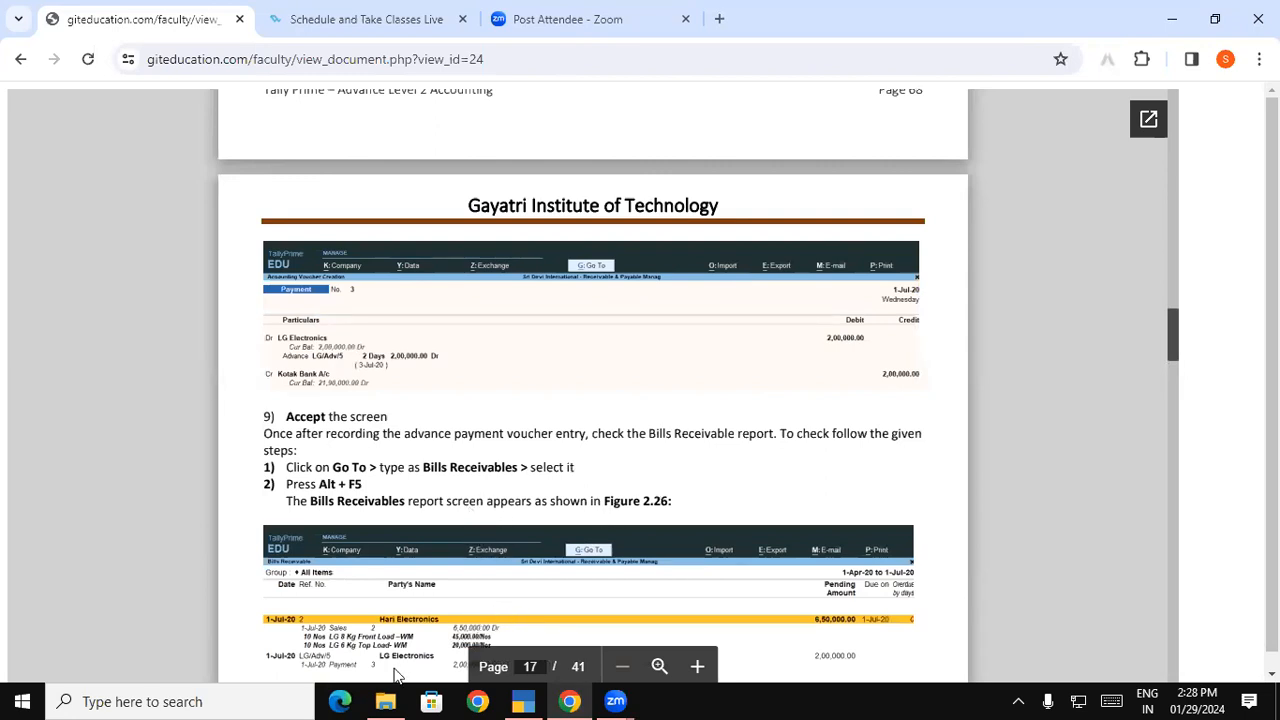
click(524, 692)
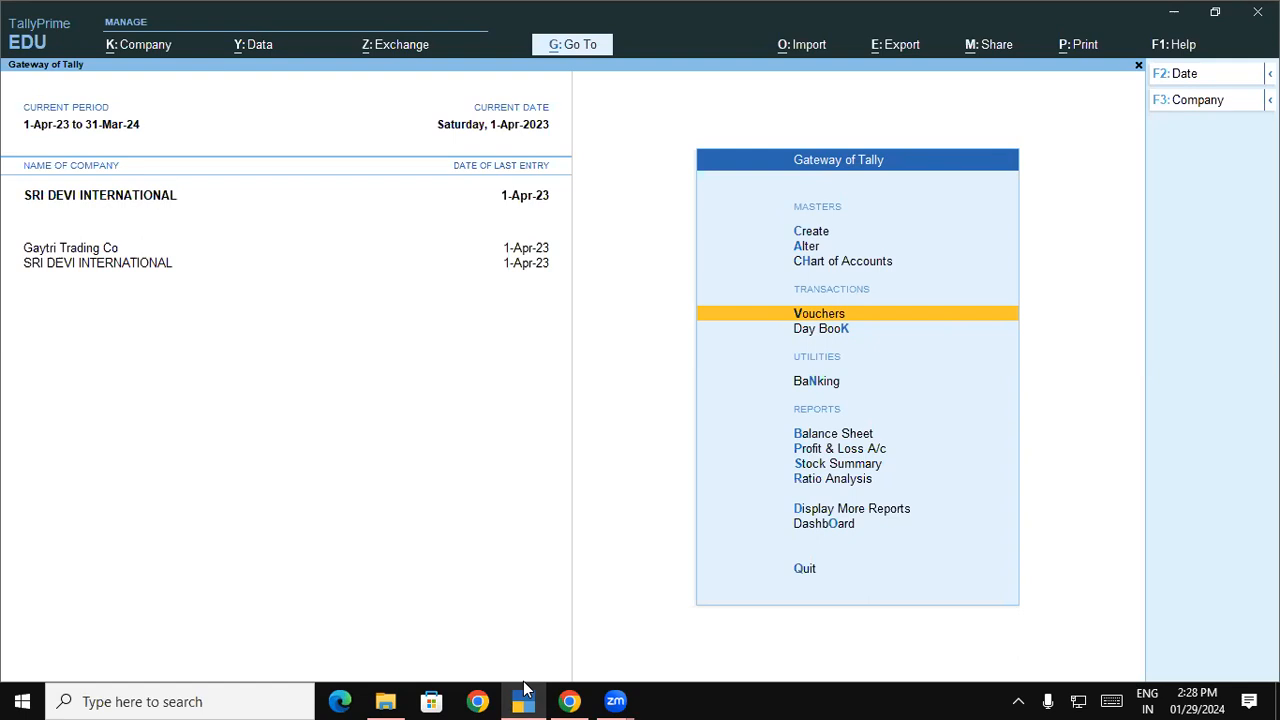
Display the Bills Receivable outstandings report and select the LG Electronics entry with reference LG/Adv/5.
key(Down)
key(Down)
key(Down)
key(Down)
key(Down)
key(Down)
key(Down)
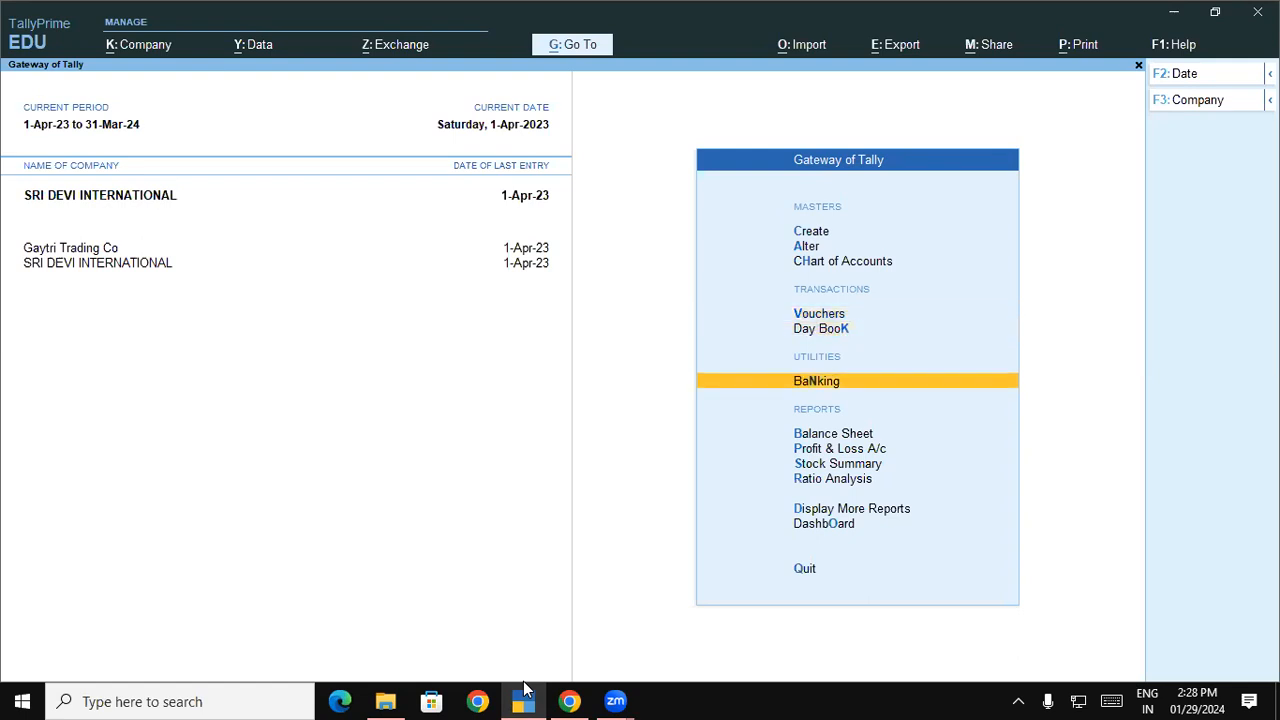
key(Return)
key(Down)
key(Down)
key(Down)
key(Down)
key(Down)
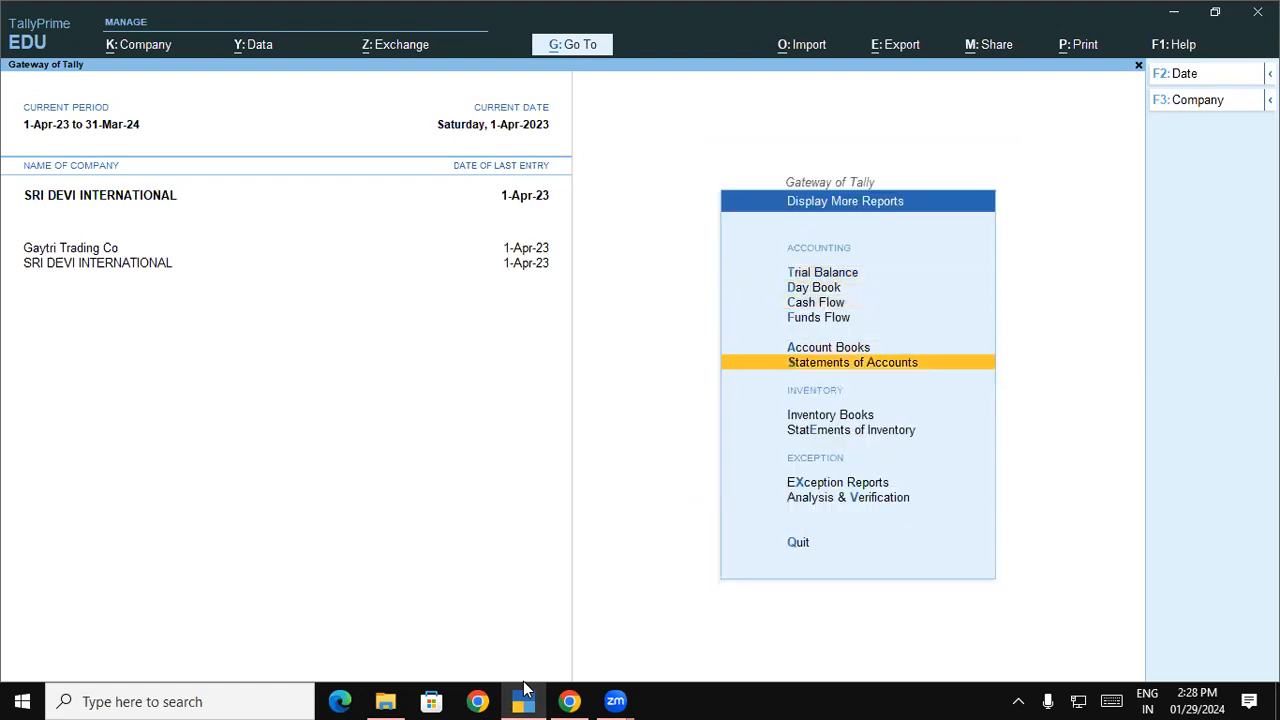
key(Return)
key(Return)
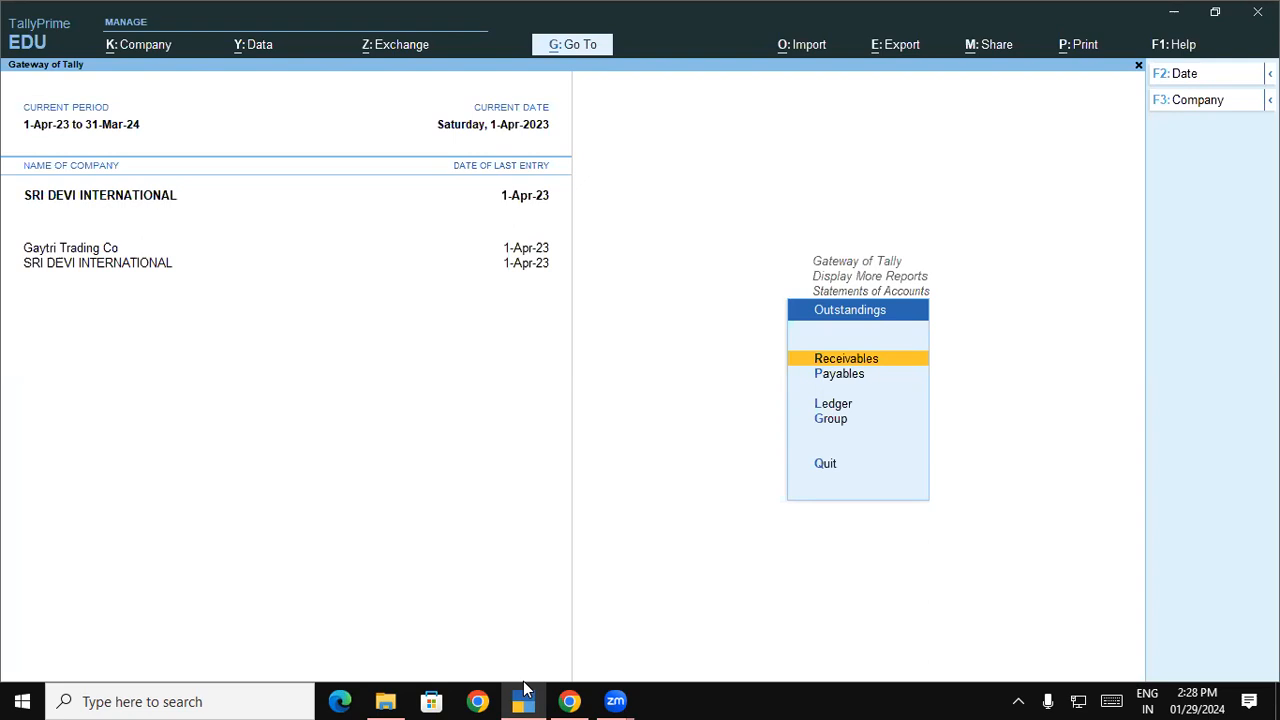
key(Return)
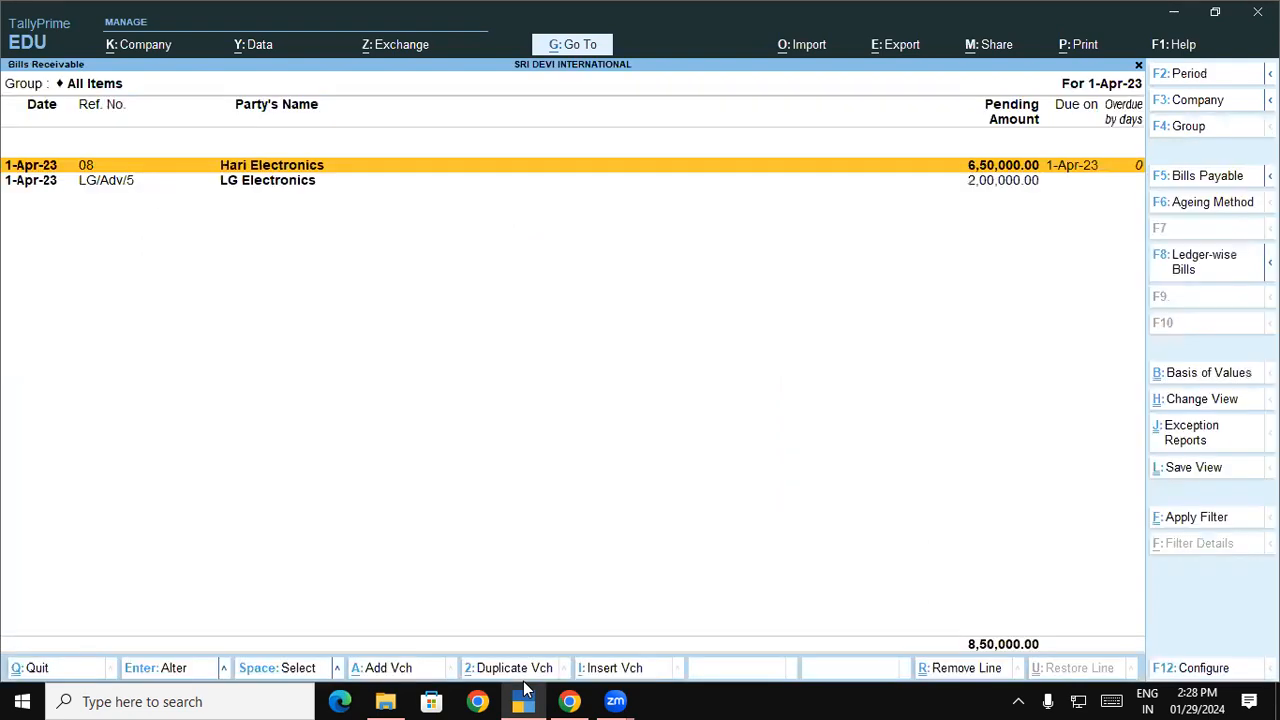
key(Down)
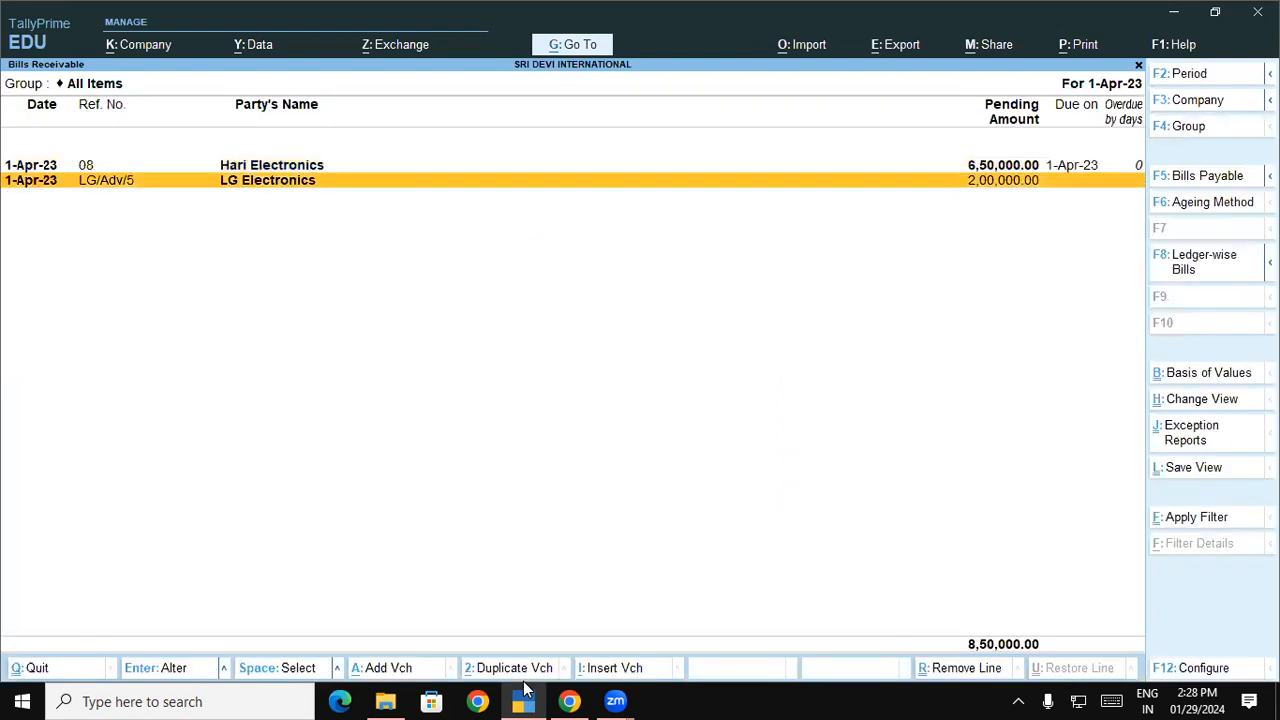
Expand the Bills Receivable report to show the voucher details behind each bill, and return to the Gateway of Tally.
key(alt+F5)
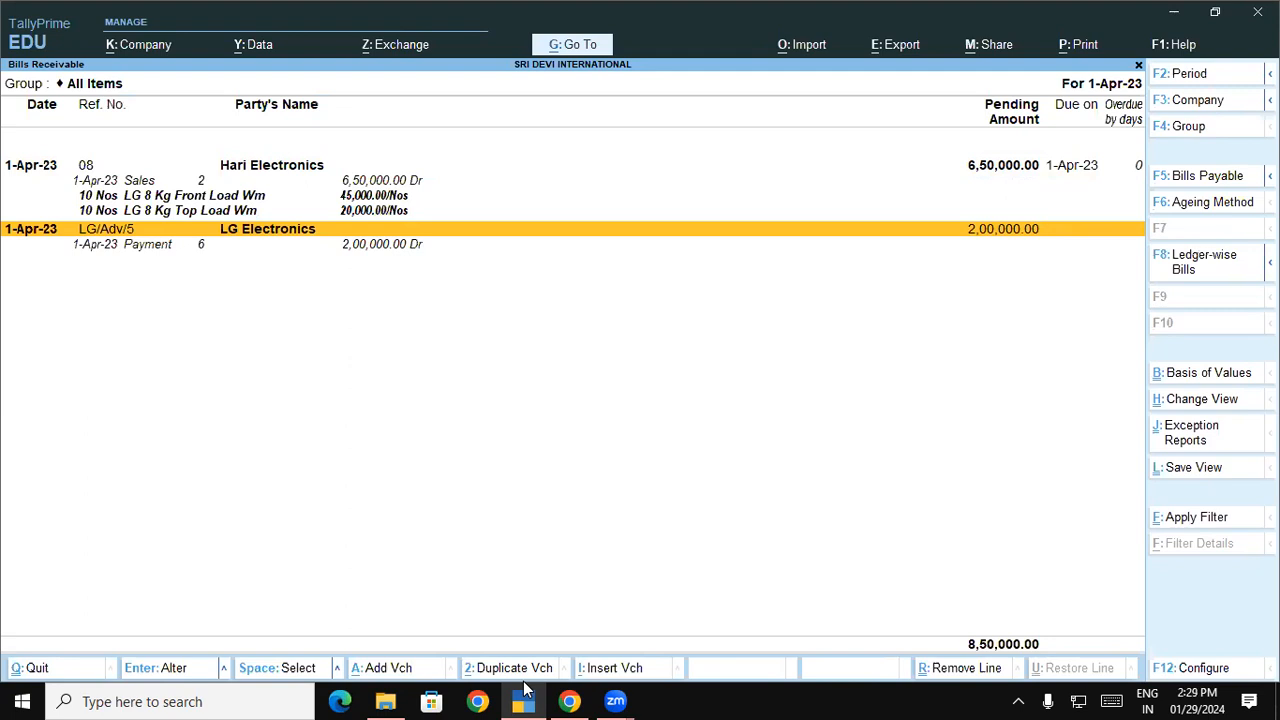
key(Escape)
key(Escape)
key(Escape)
key(Escape)
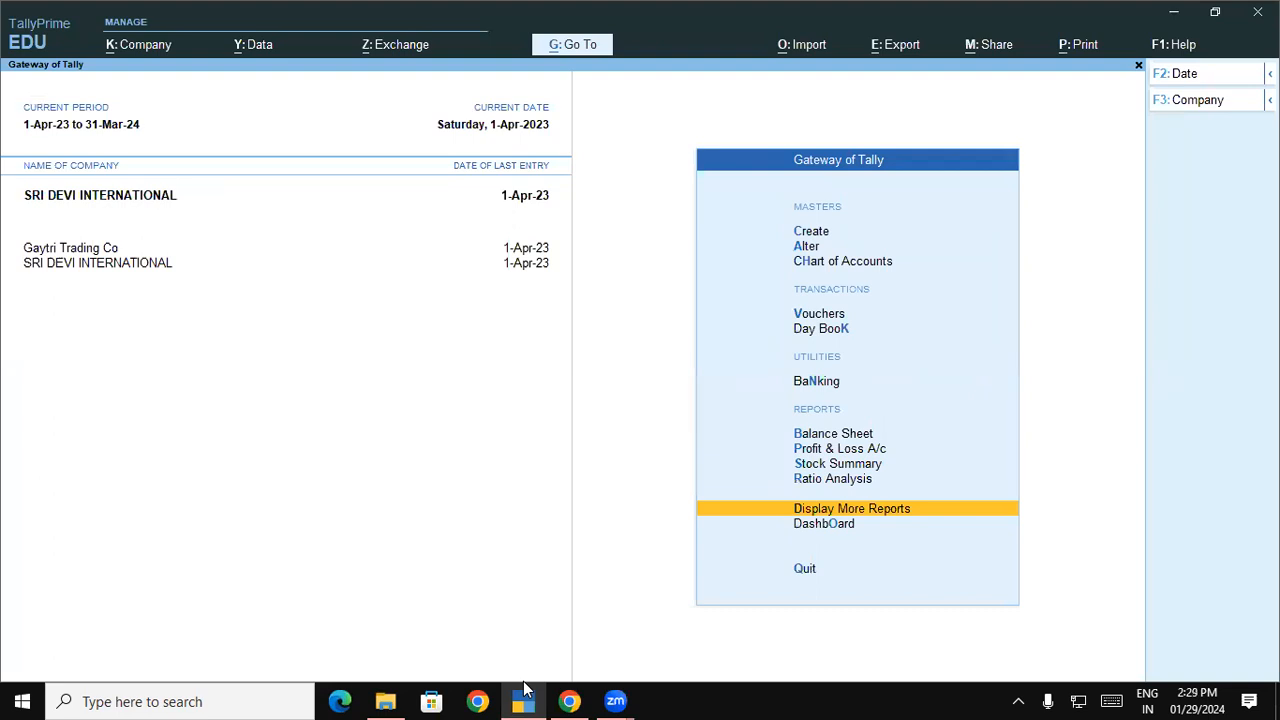
Start a purchase voucher with supplier invoice number LG/016 dated 1-Apr-23.
key(F5)
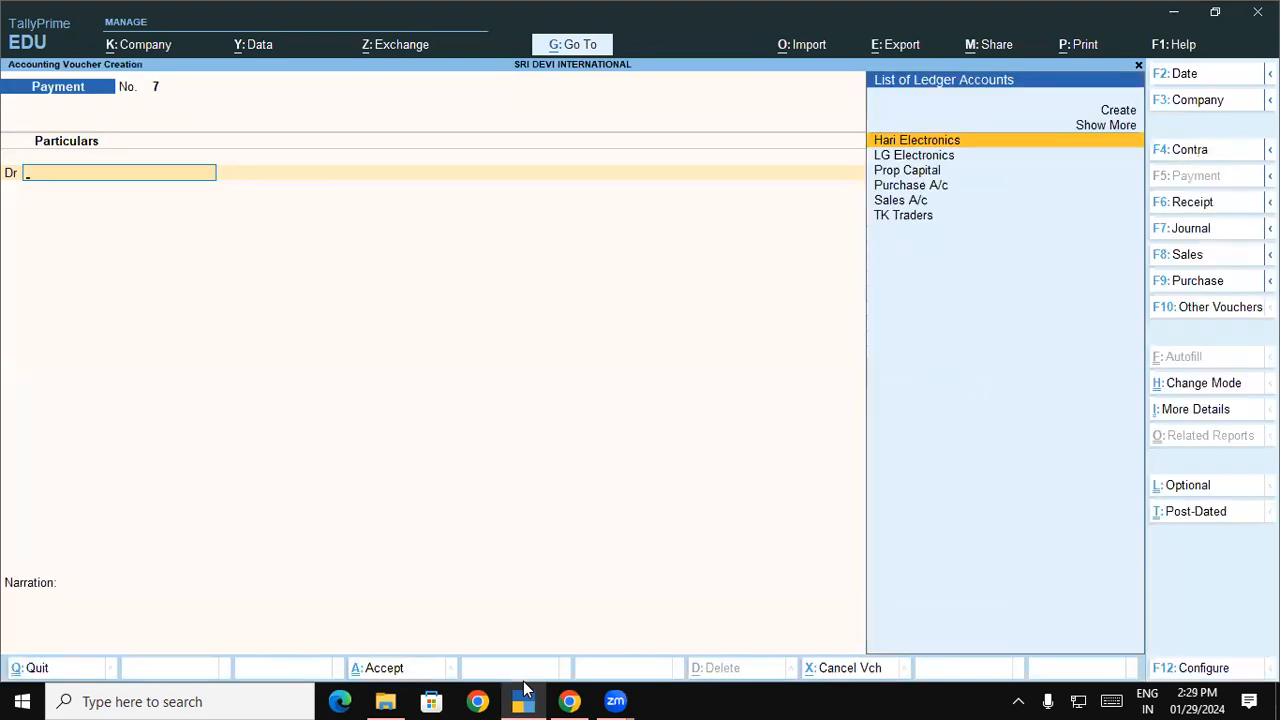
key(F9)
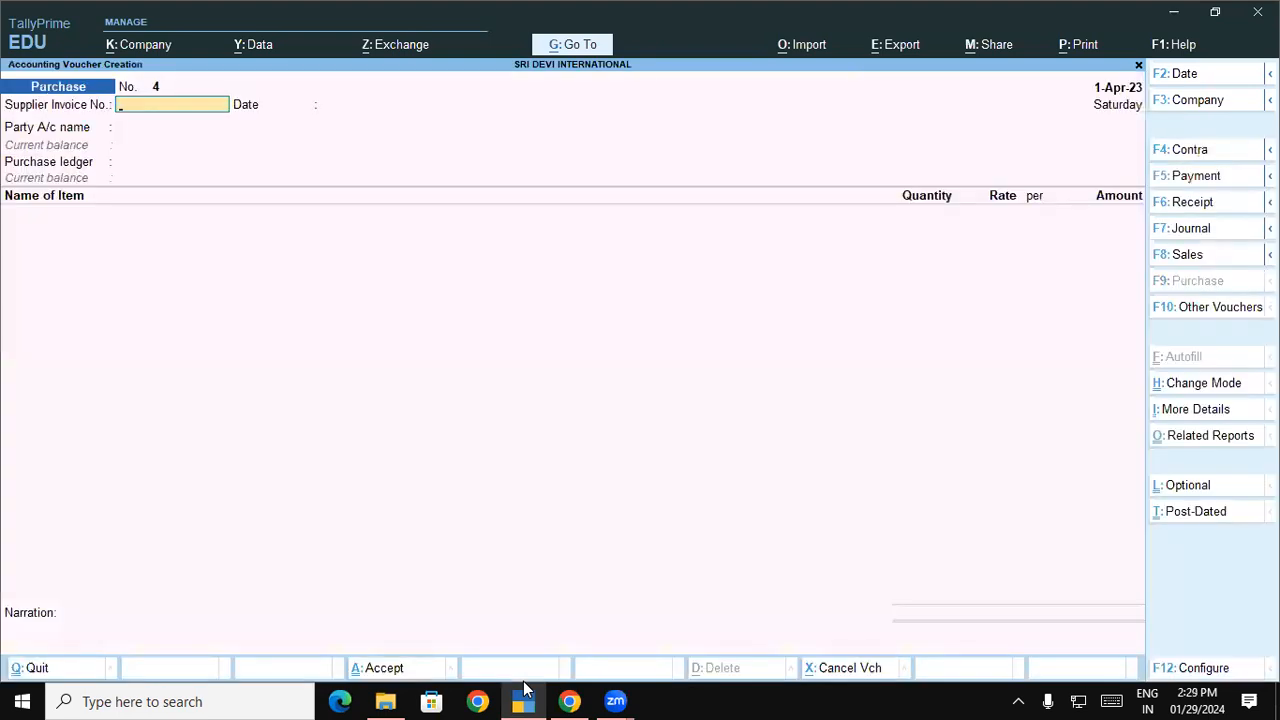
text(LG/016)
key(Return)
key(Return)
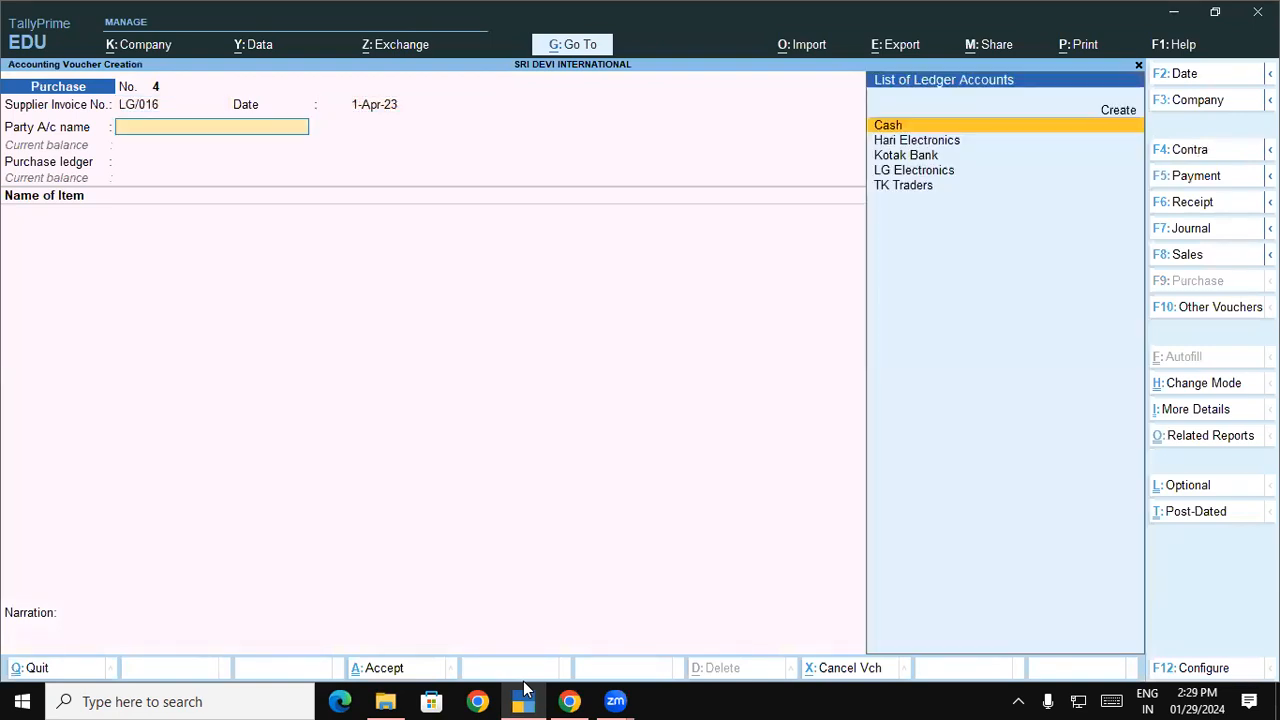
Set LG Electronics as the party account with its default supplementary details, and use Purchase A/c as the purchase ledger.
key(Down)
key(Down)
key(Down)
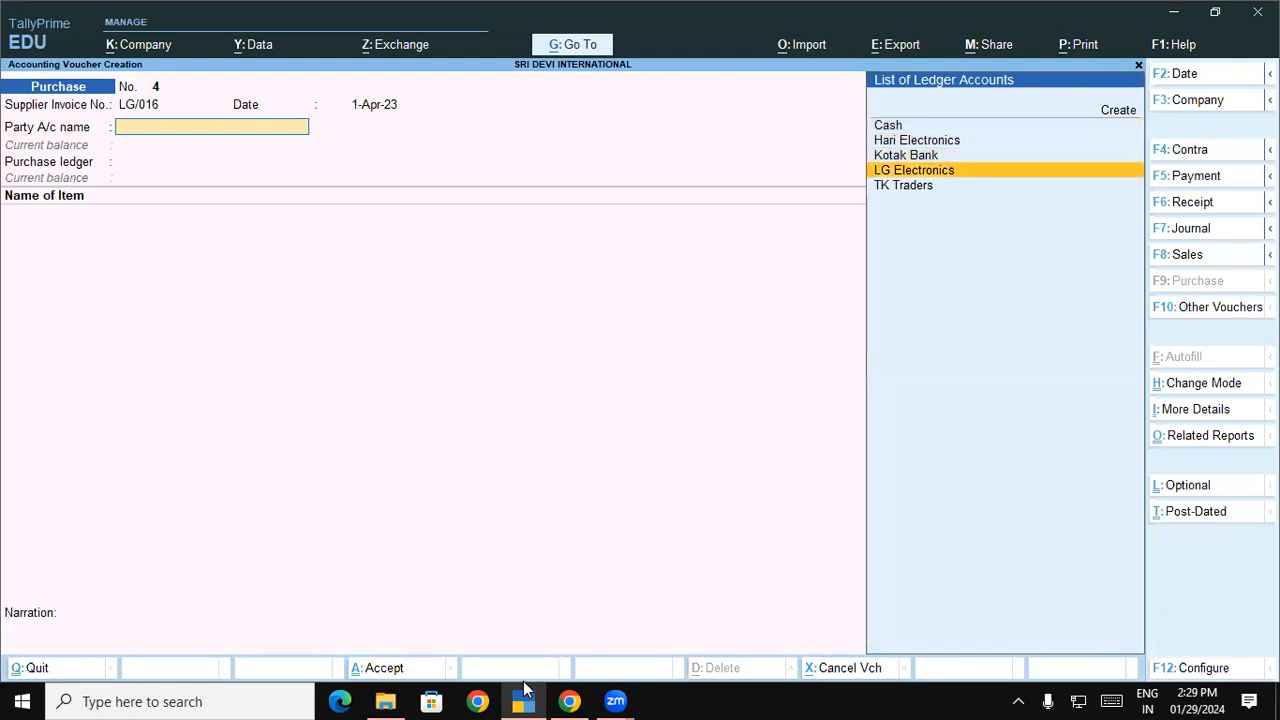
key(Return)
key(Return)
key(Return)
key(Return)
key(Return)
key(Return)
key(Return)
key(Return)
key(Return)
key(Return)
key(Return)
key(Return)
key(Return)
key(Return)
key(Return)
key(Return)
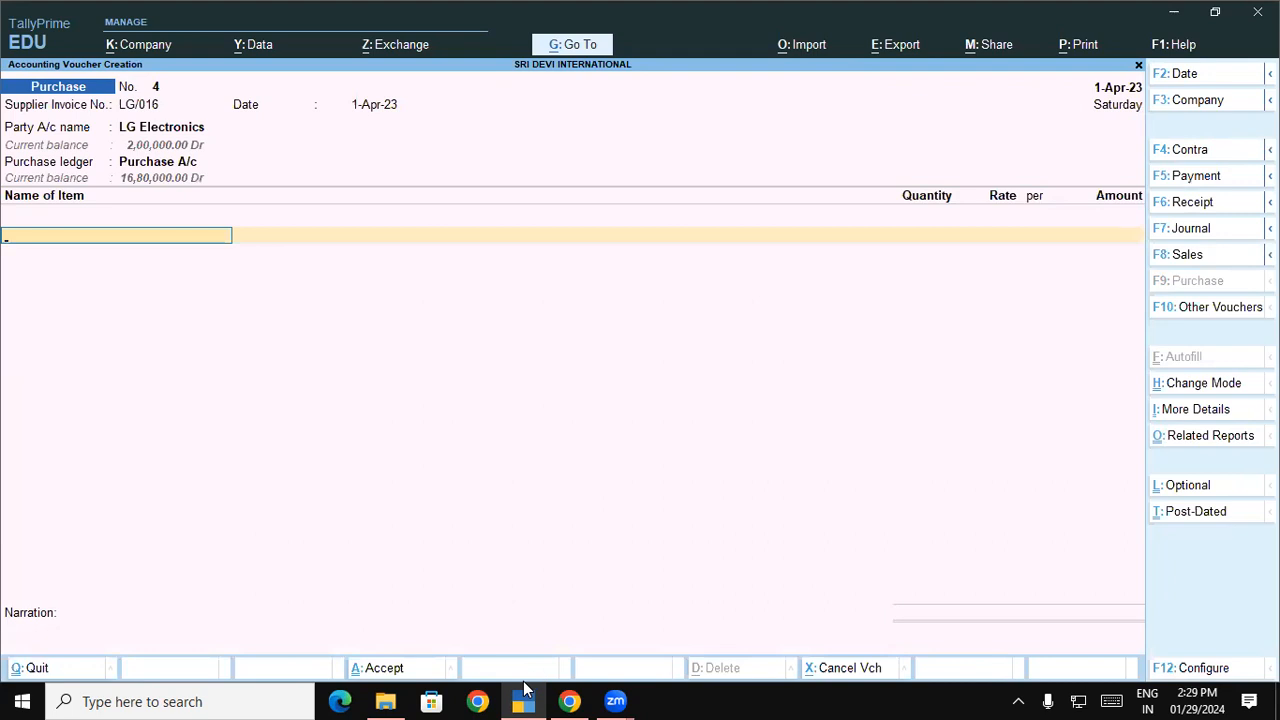
Add the stock item LG 6kg Front Load Wm with 10 Nos at 35,000.00 each, allocated to the Gkp godown.
text(Lg)
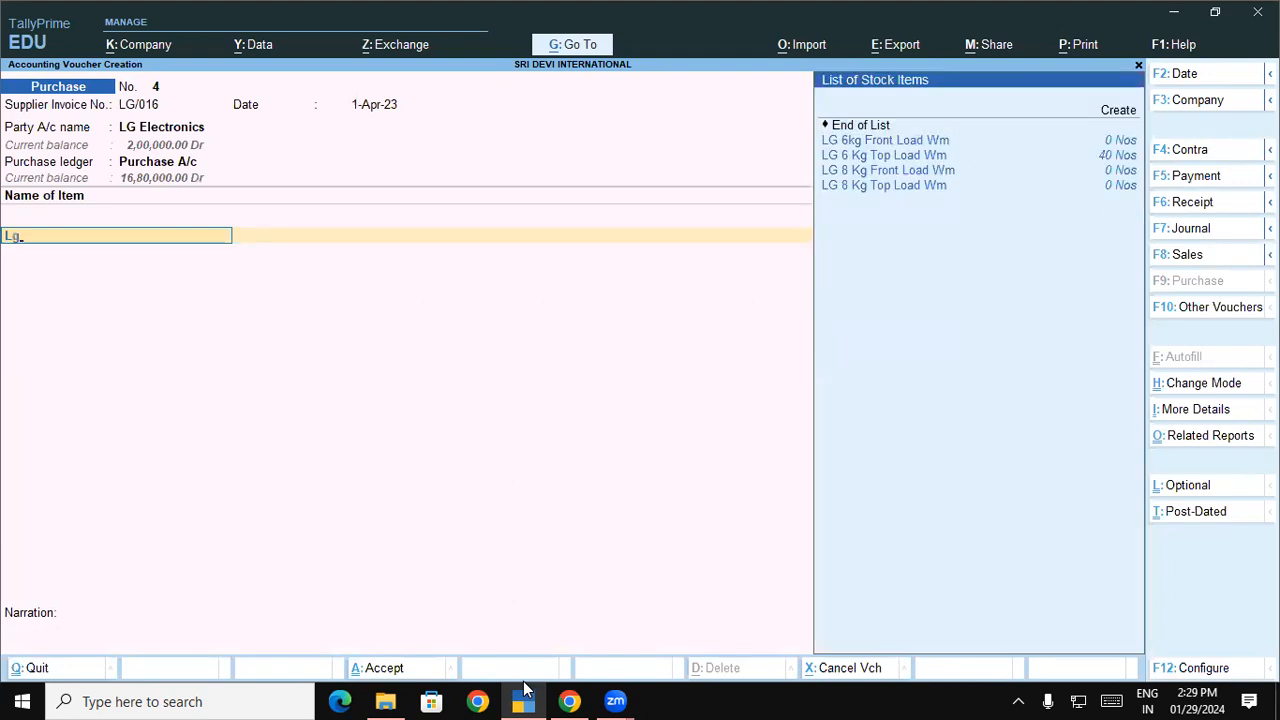
key(Return)
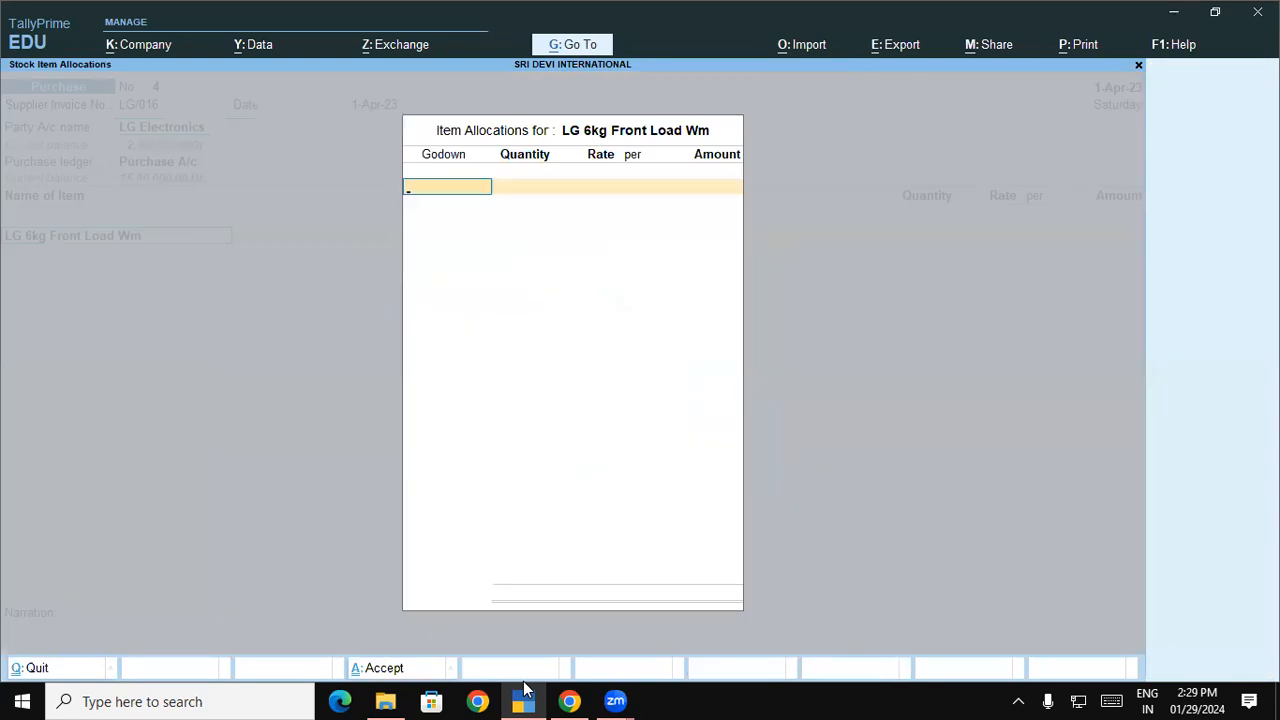
key(Return)
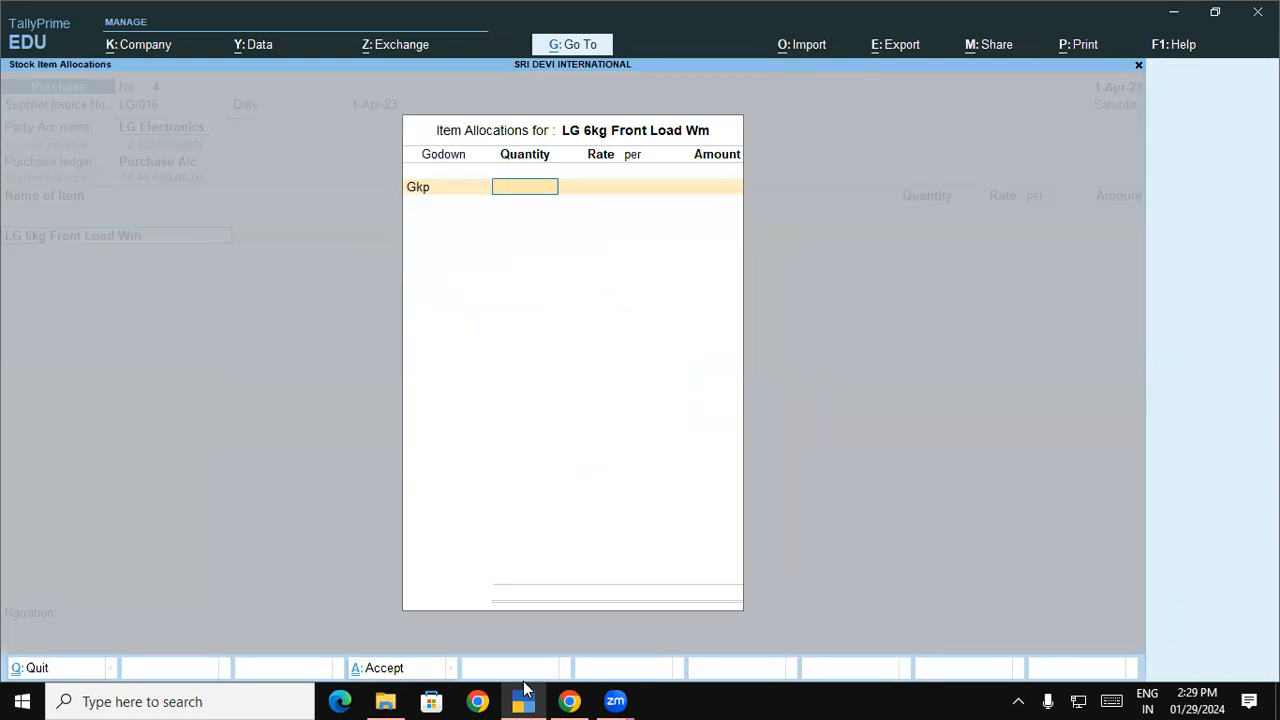
text(10 Nos)
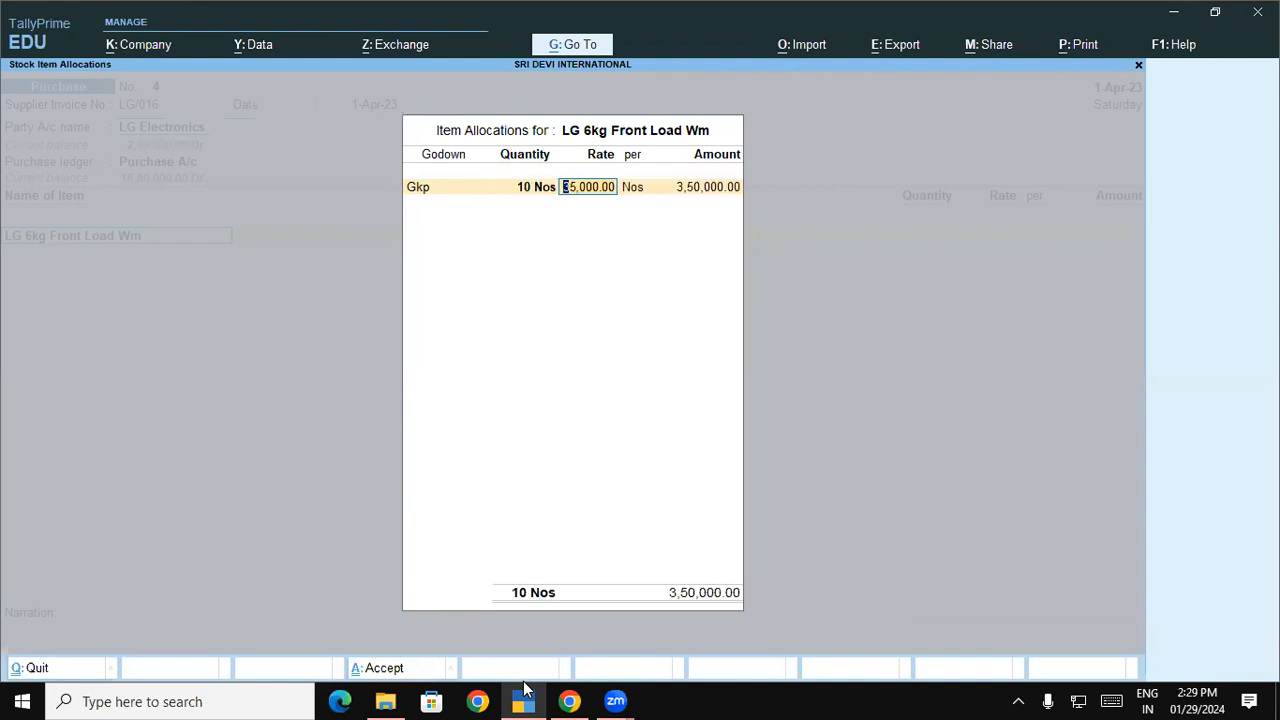
key(Return)
key(Return)
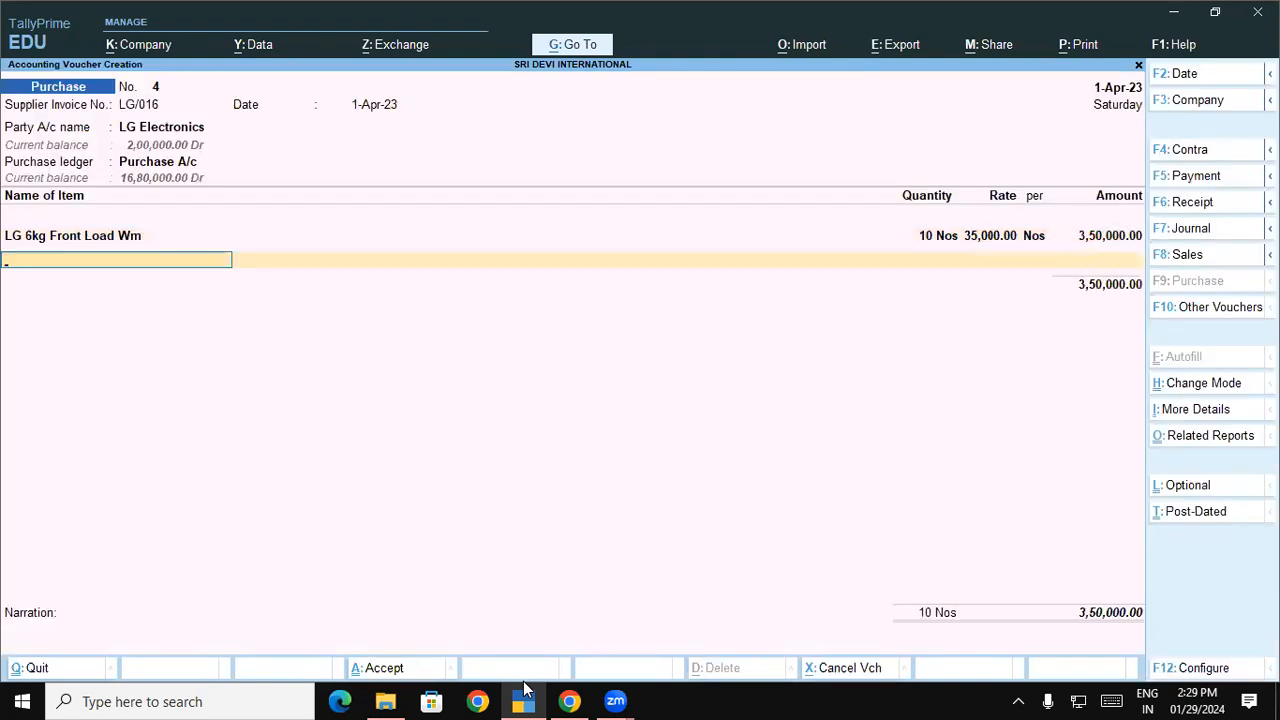
Add the stock item LG 6 Kg Top Load Wm with 10 Nos at 15,000.00 each, allocated to the Gkp godown.
text(Lg)
key(Down)
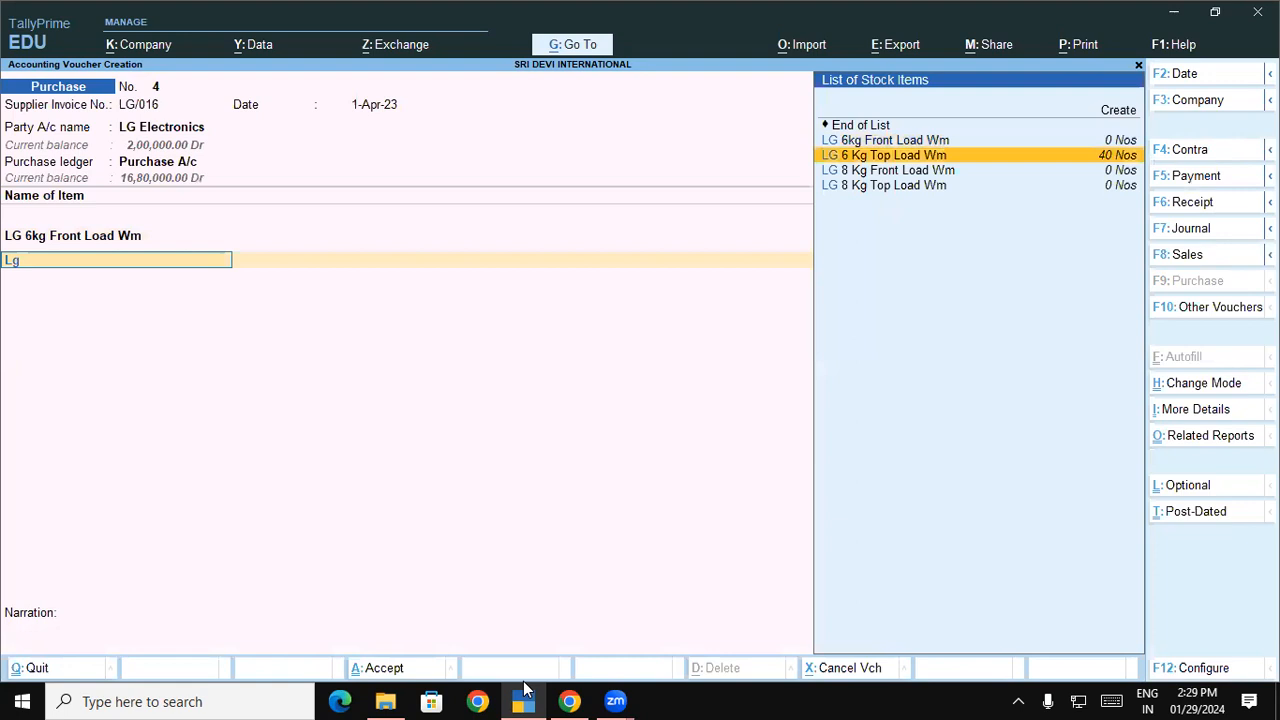
key(Return)
text(g)
key(Return)
text(10)
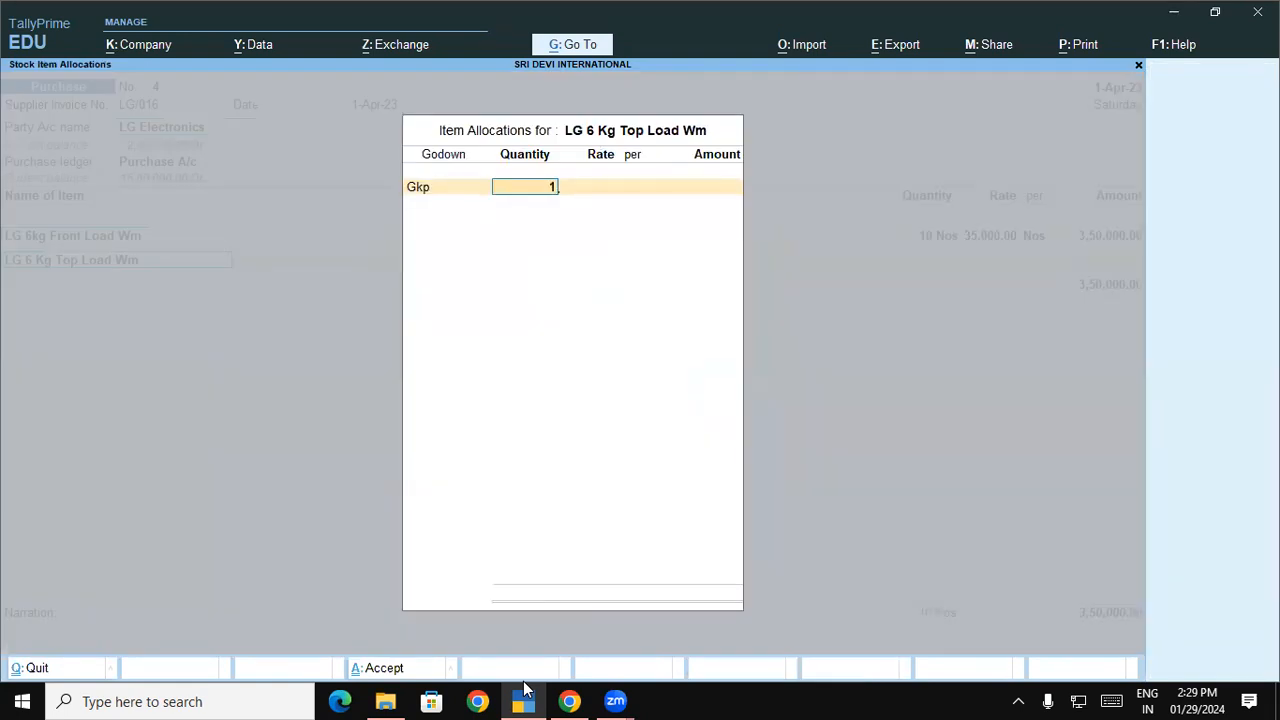
key(Return)
key(Return)
key(Return)
key(Return)
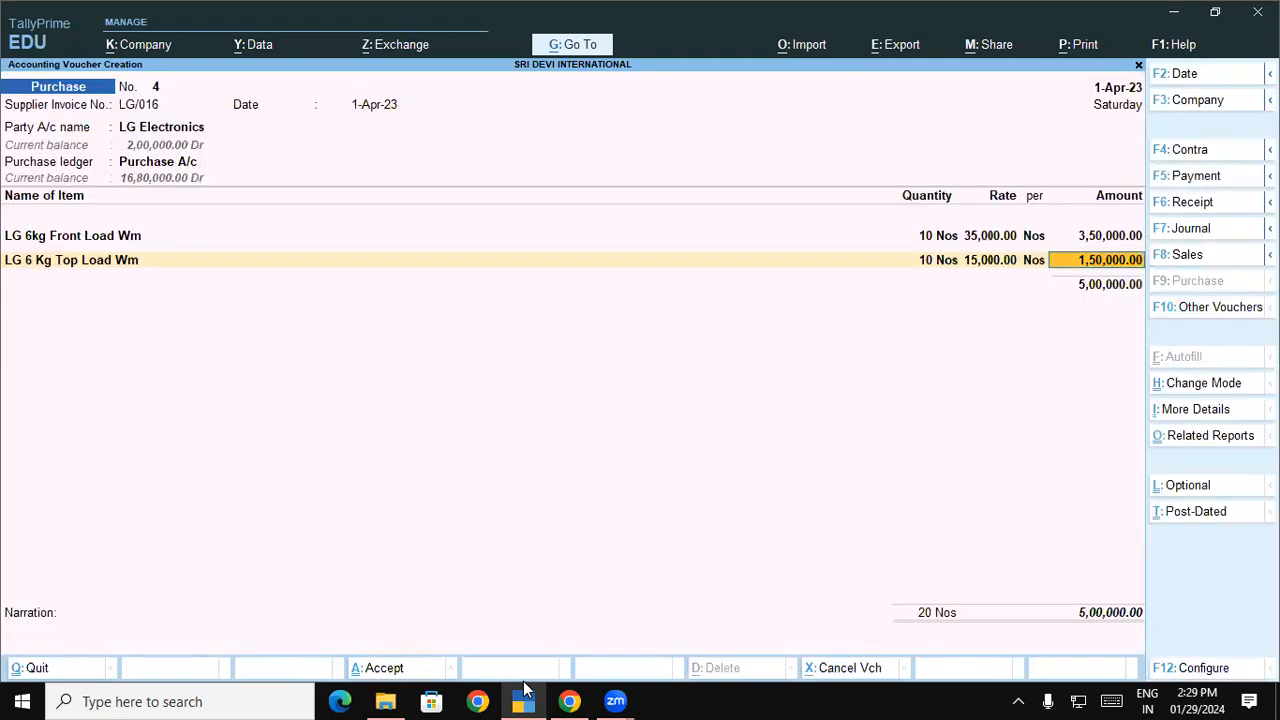
key(Return)
key(Return)
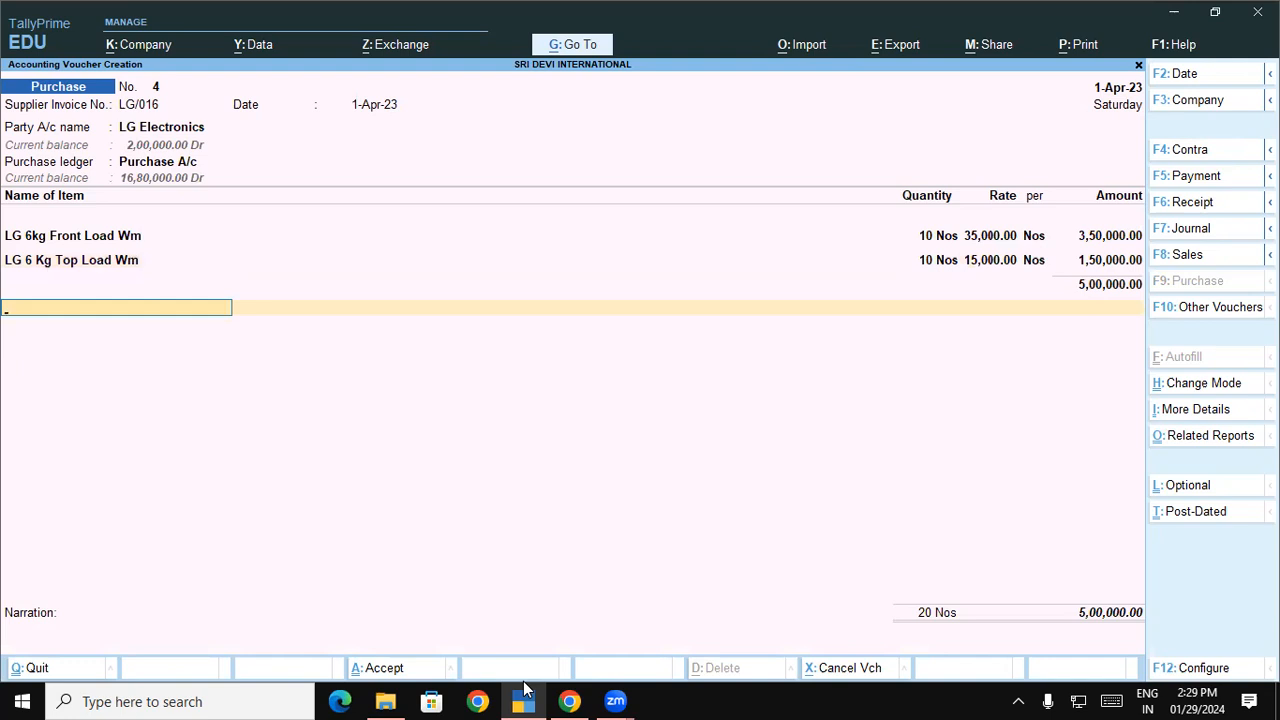
End the item list and allocate 2,00,000.00 Cr of the LG Electronics bill as Agst Ref against LG/Adv/5.
key(Return)
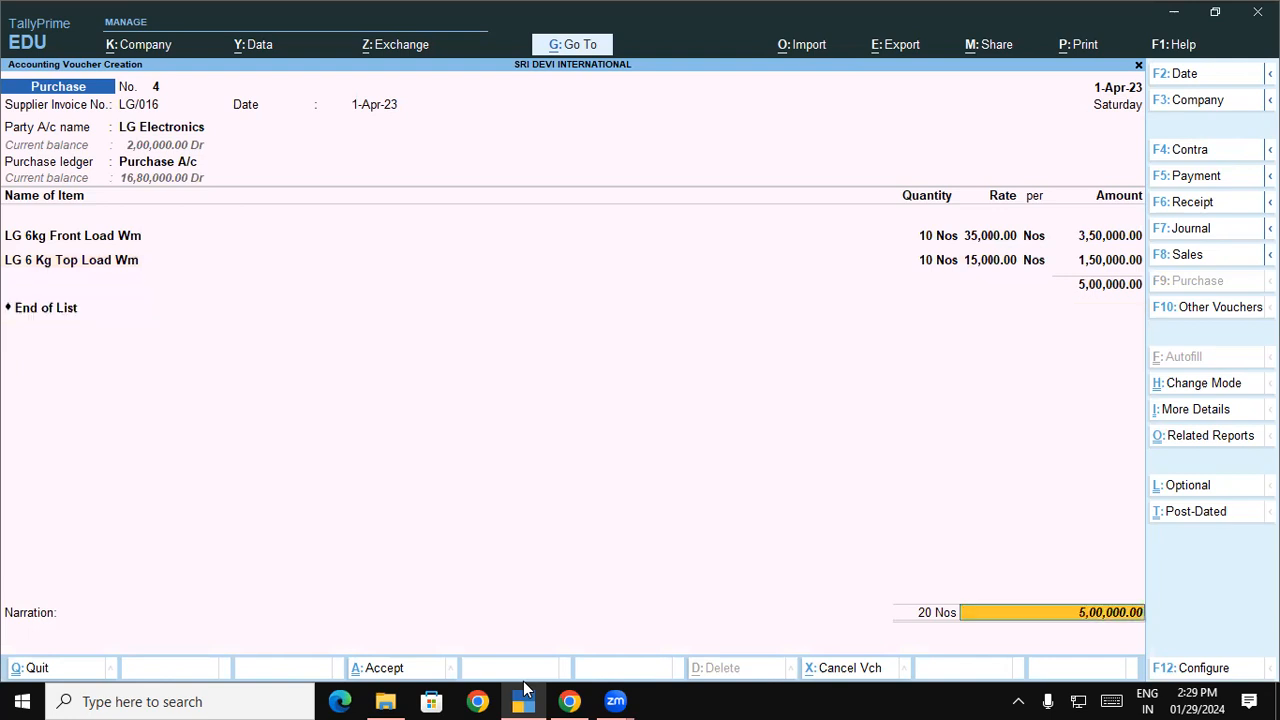
key(Return)
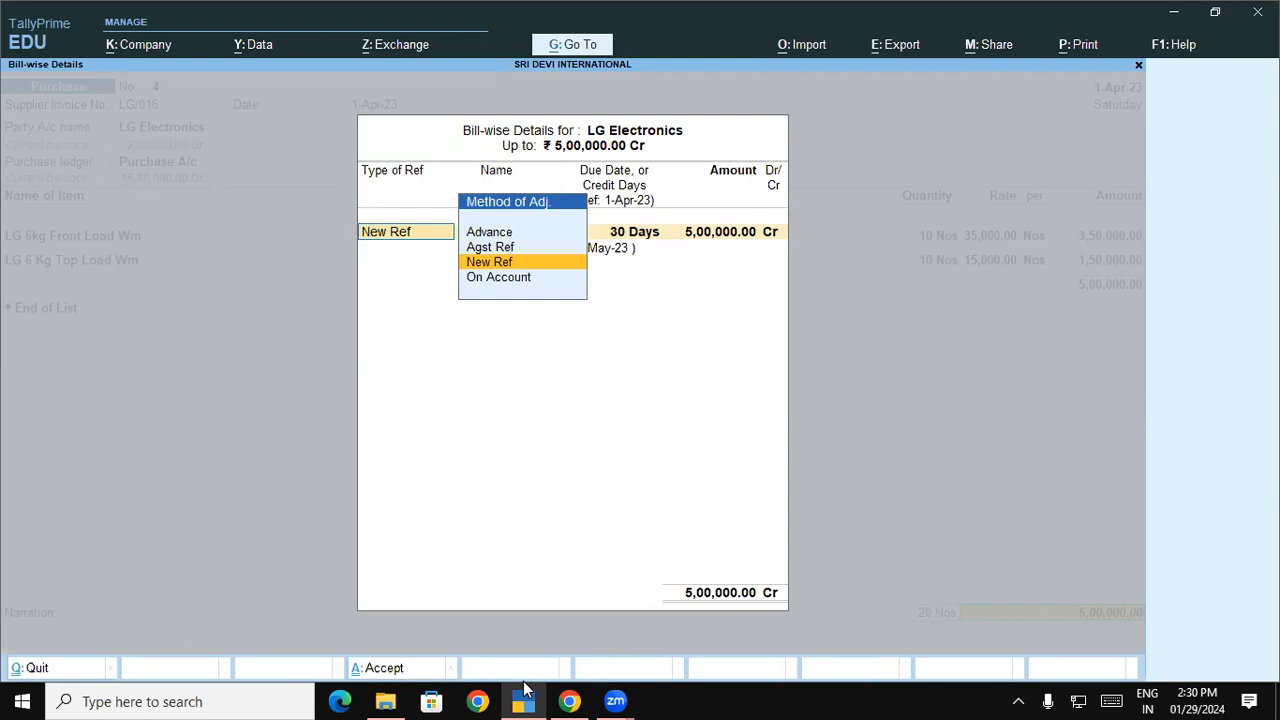
key(Up)
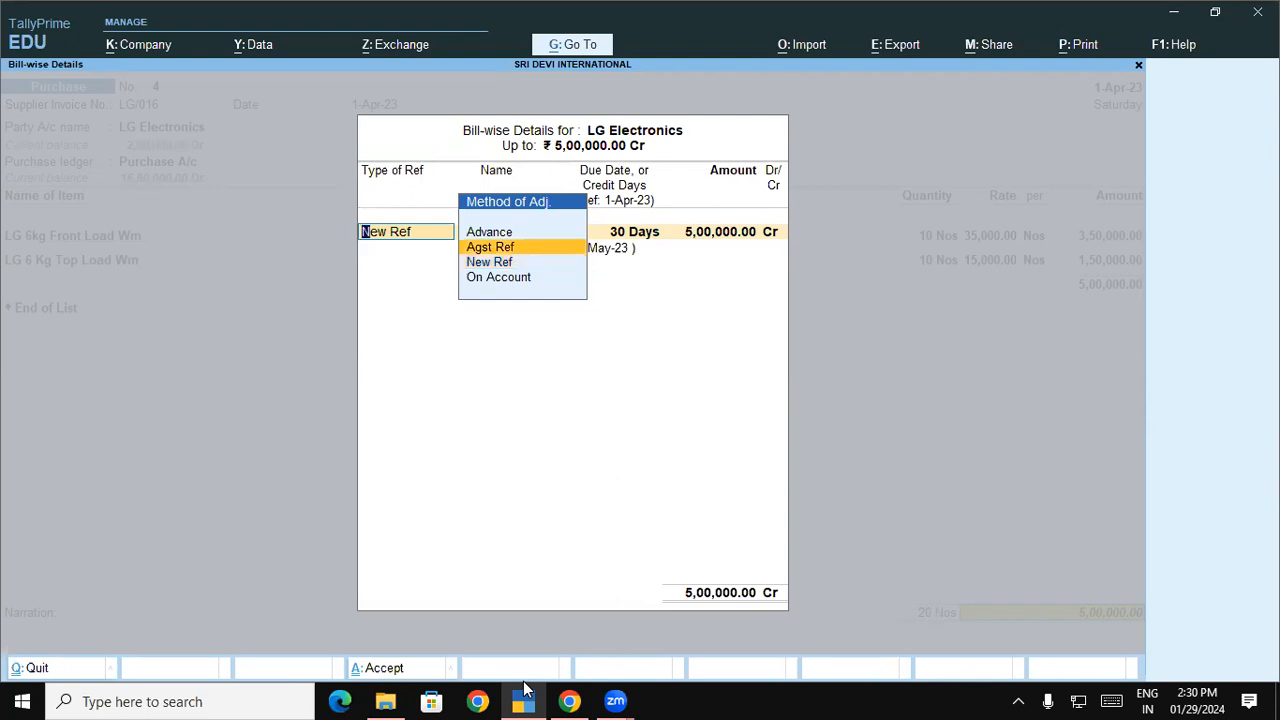
key(Down)
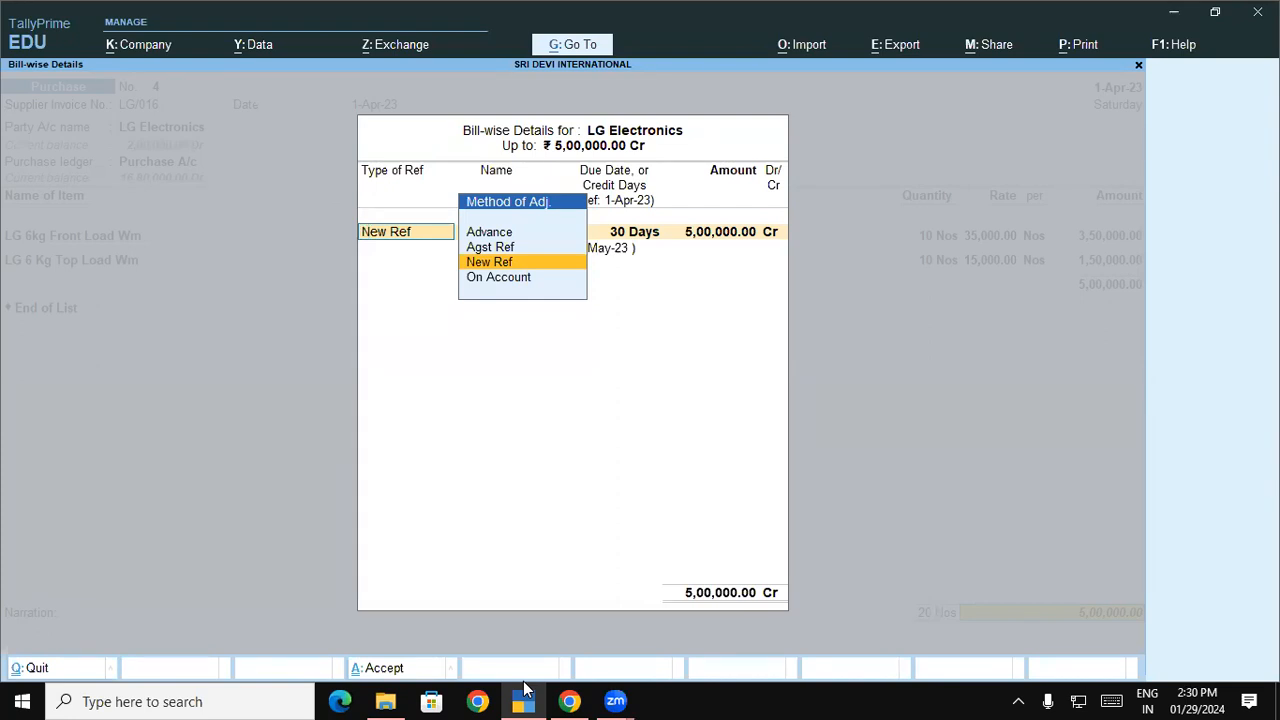
key(Up)
key(Return)
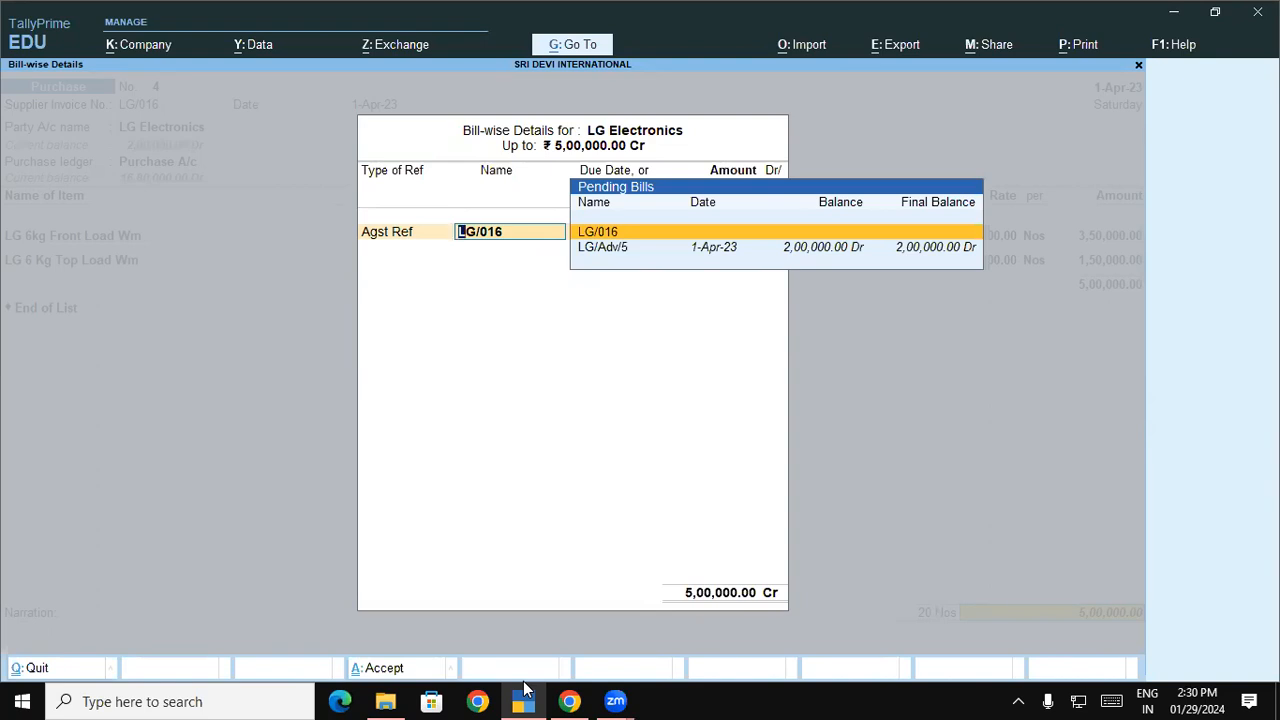
key(Down)
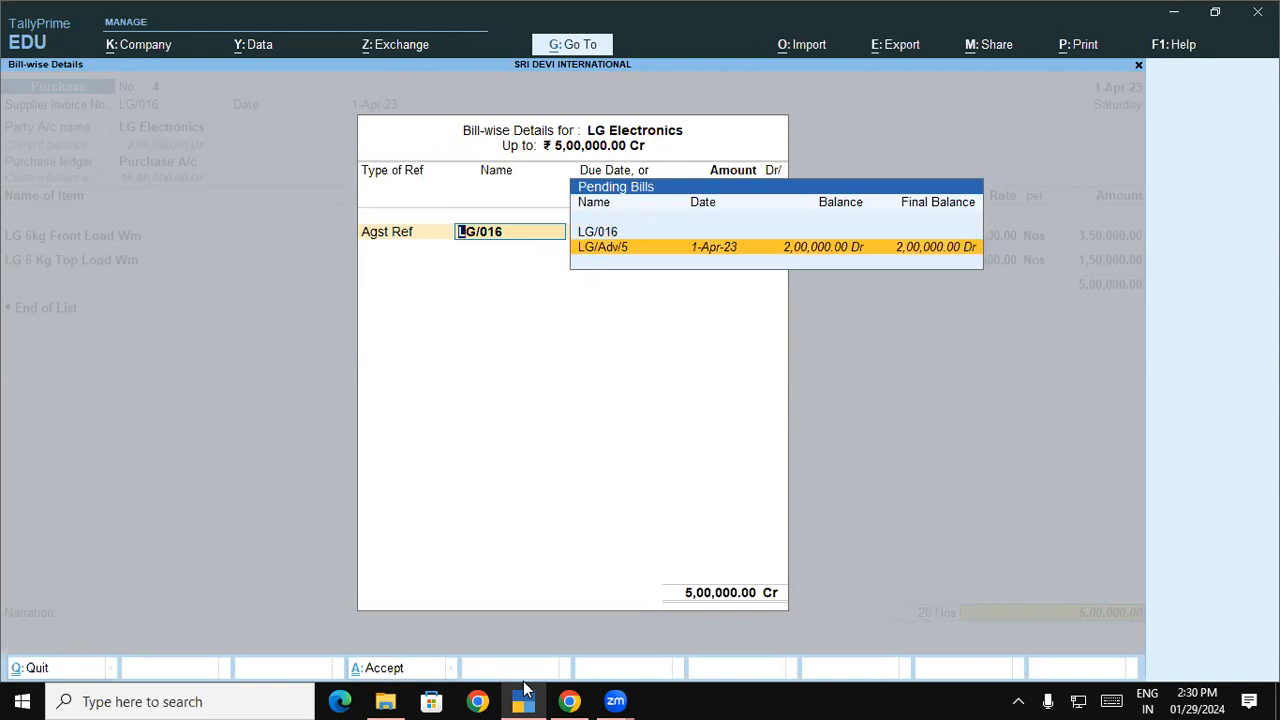
key(Return)
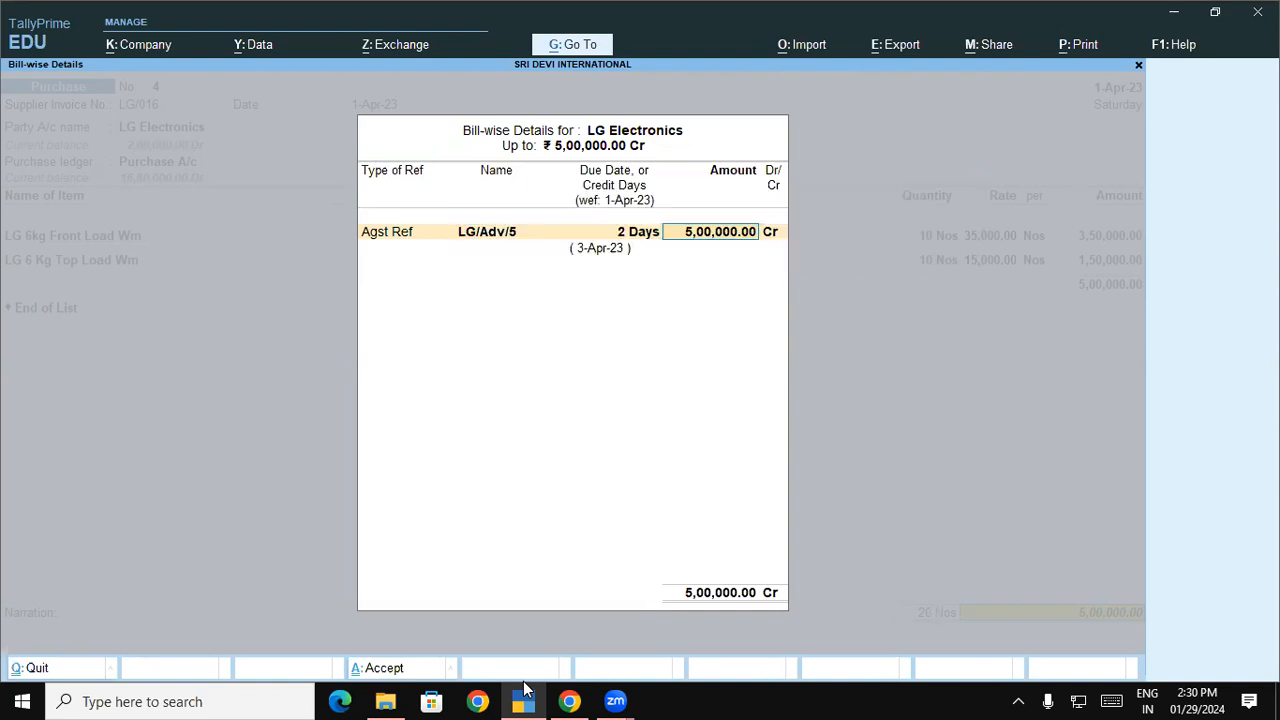
text(2,00,00)
text(0)
key(Return)
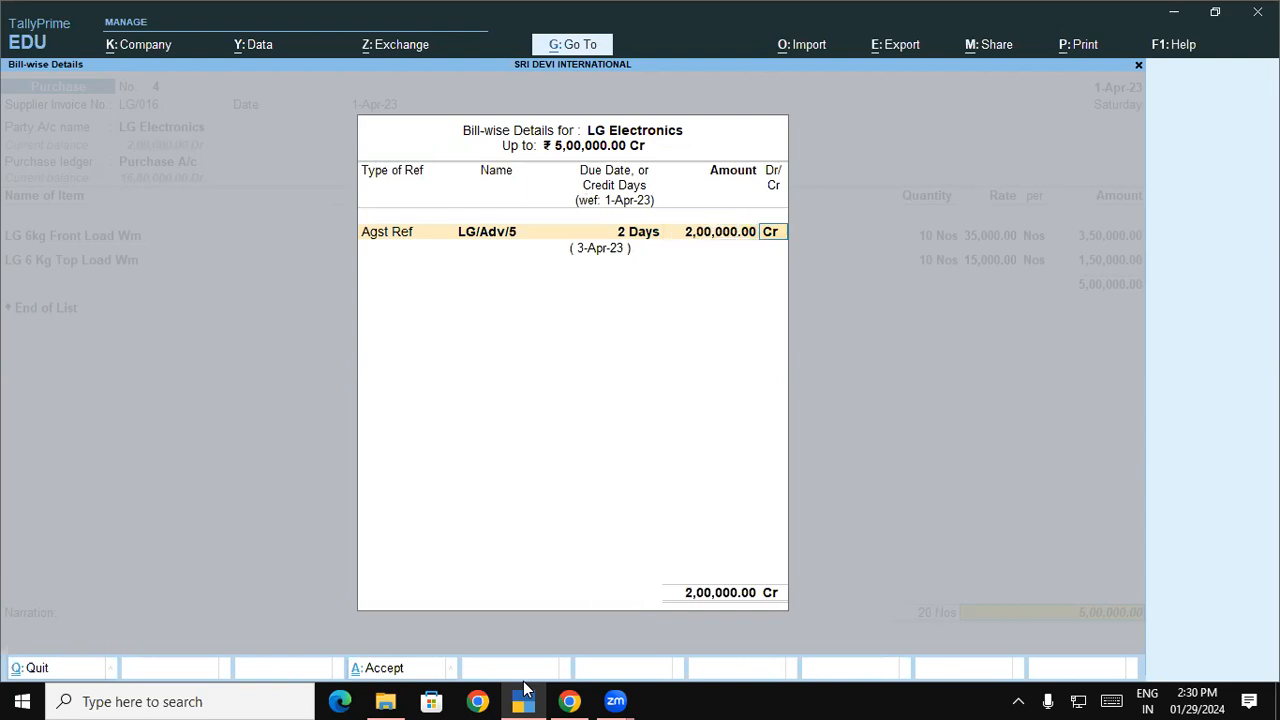
key(Return)
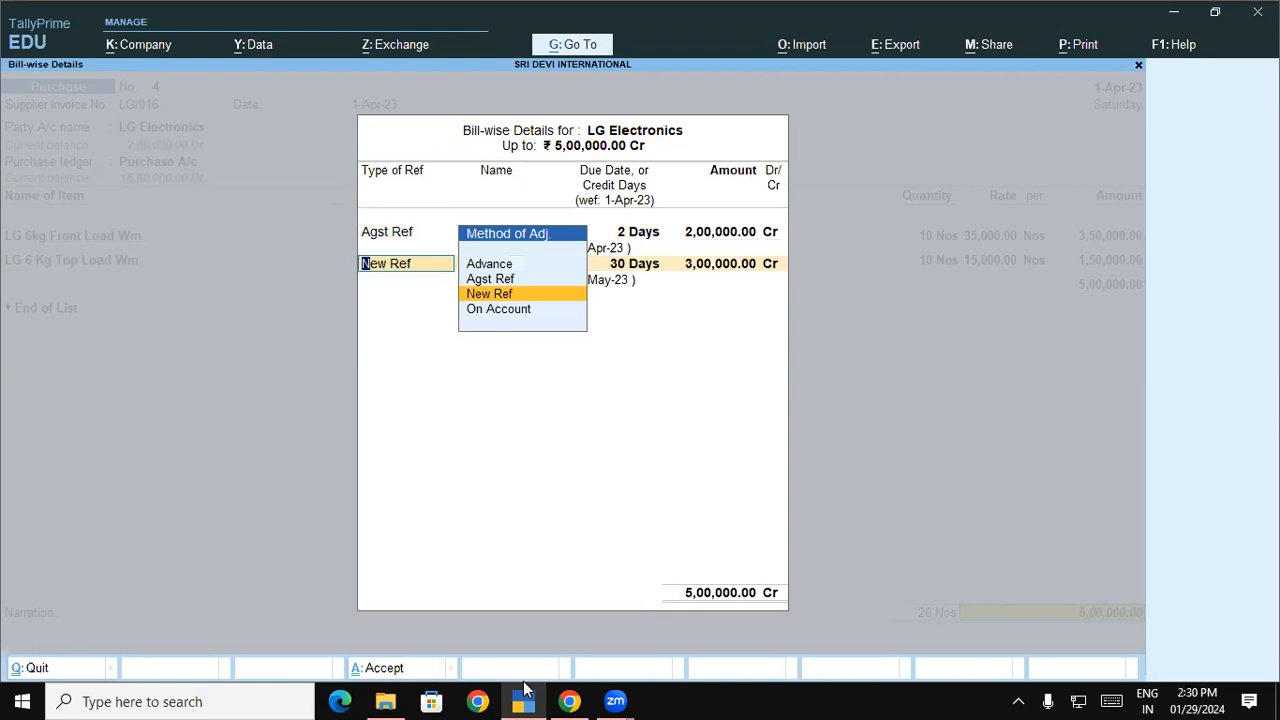
Allocate the remaining 3,00,000.00 Cr as New Ref LG/016 with 30 credit days.
key(Return)
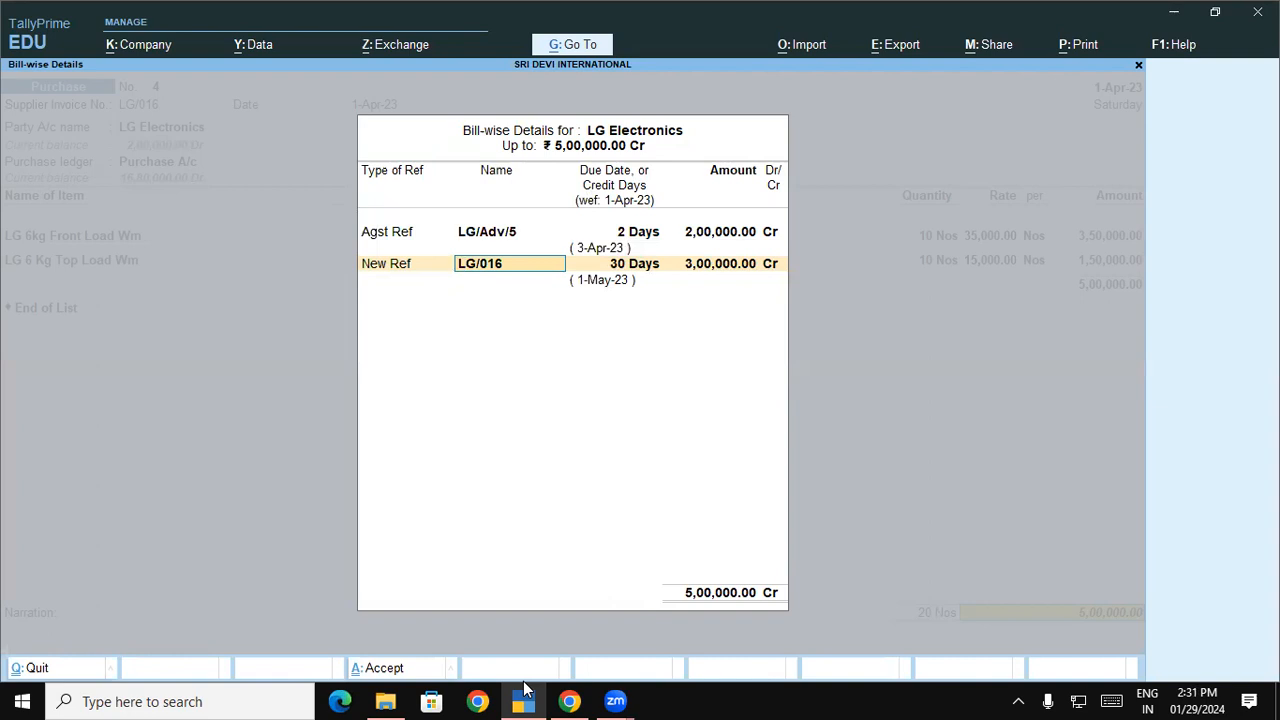
key(Return)
key(Return)
key(Return)
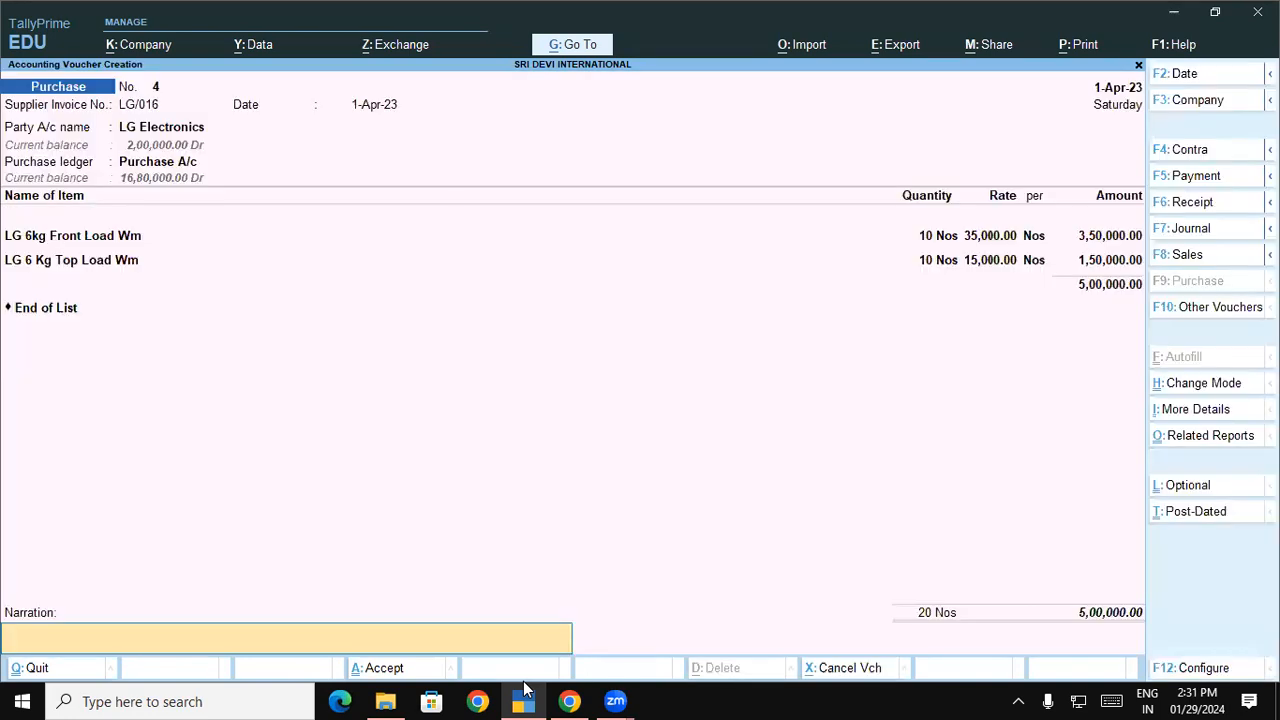
Go back to the LG Electronics bill-wise details and review the advance adjustment and new reference lines.
key(BackSpace)
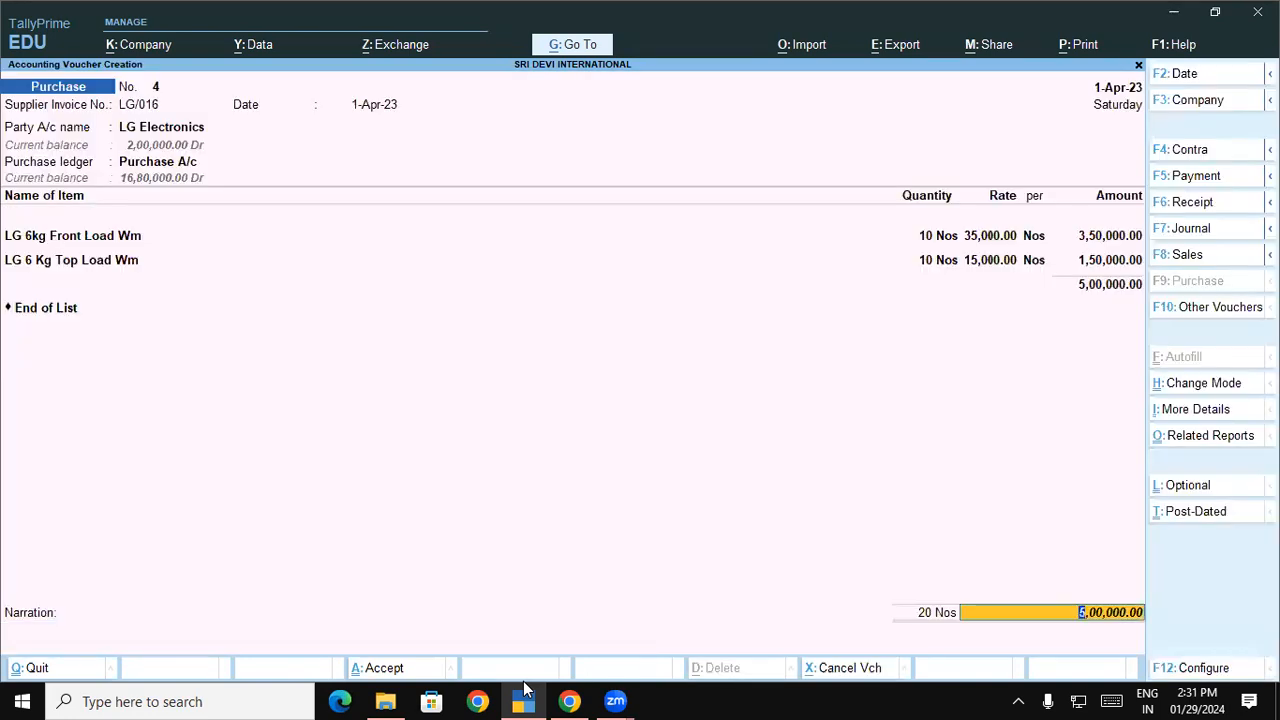
key(BackSpace)
key(Return)
key(Return)
key(Return)
key(Return)
key(Return)
key(Return)
key(Return)
key(Return)
key(Return)
key(Return)
key(BackSpace)
key(BackSpace)
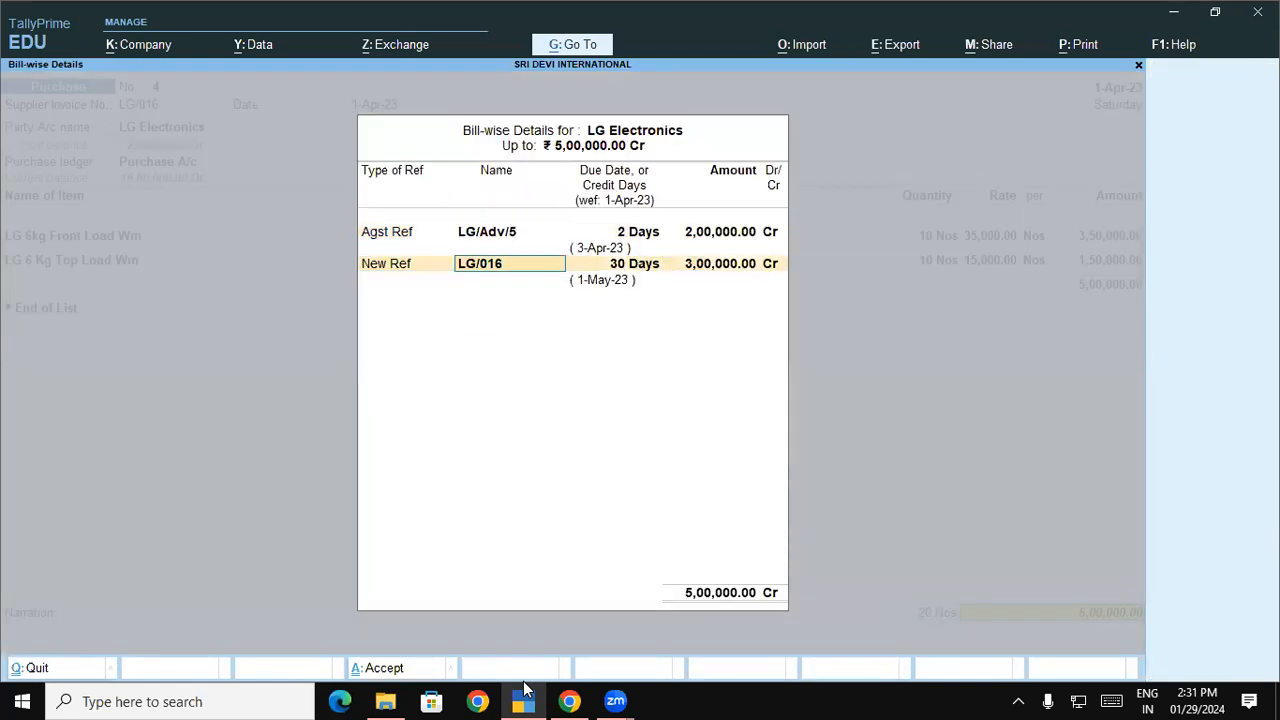
key(Return)
key(Return)
key(BackSpace)
key(Return)
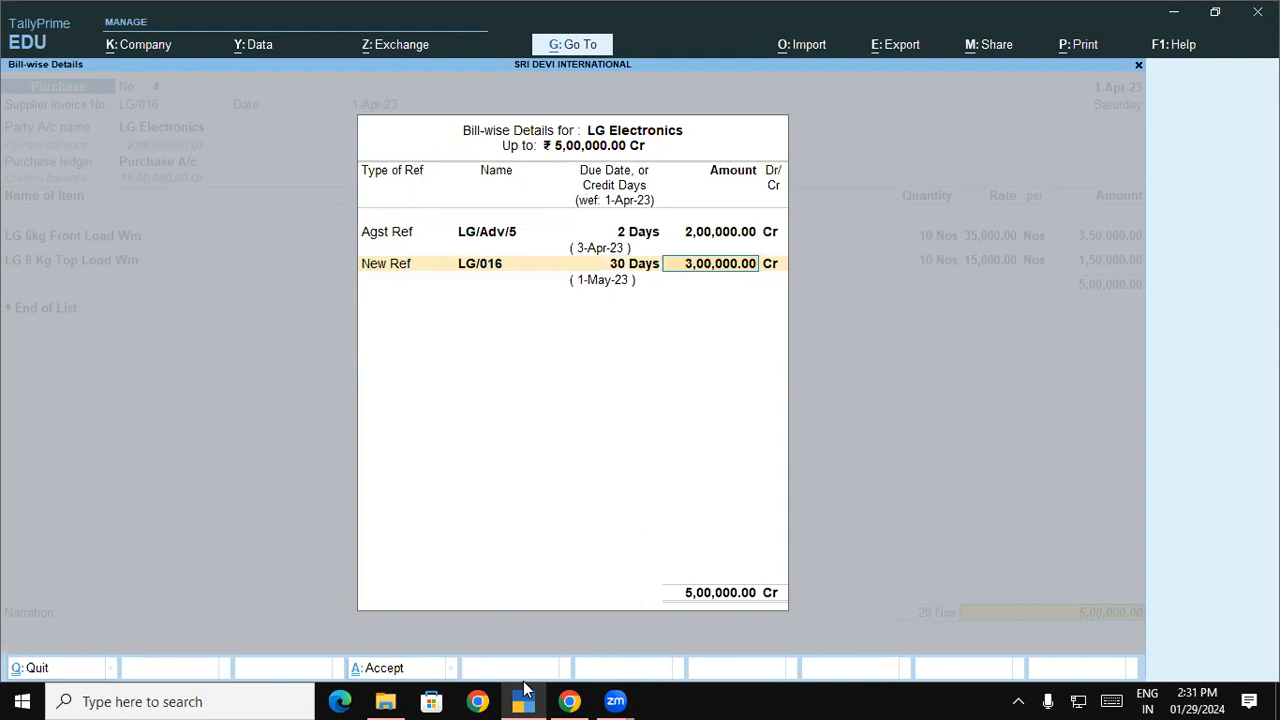
Confirm the bill-wise allocation and save the purchase voucher without a narration.
key(Return)
key(Return)
key(Return)
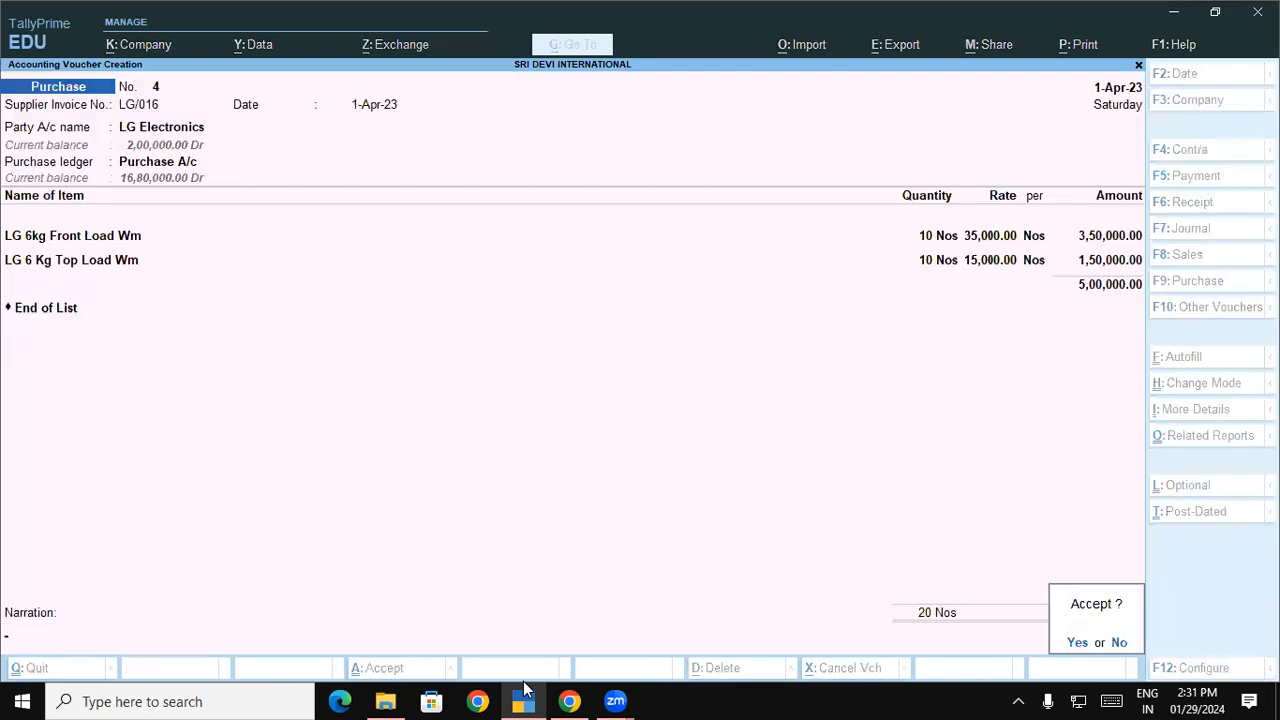
key(Return)
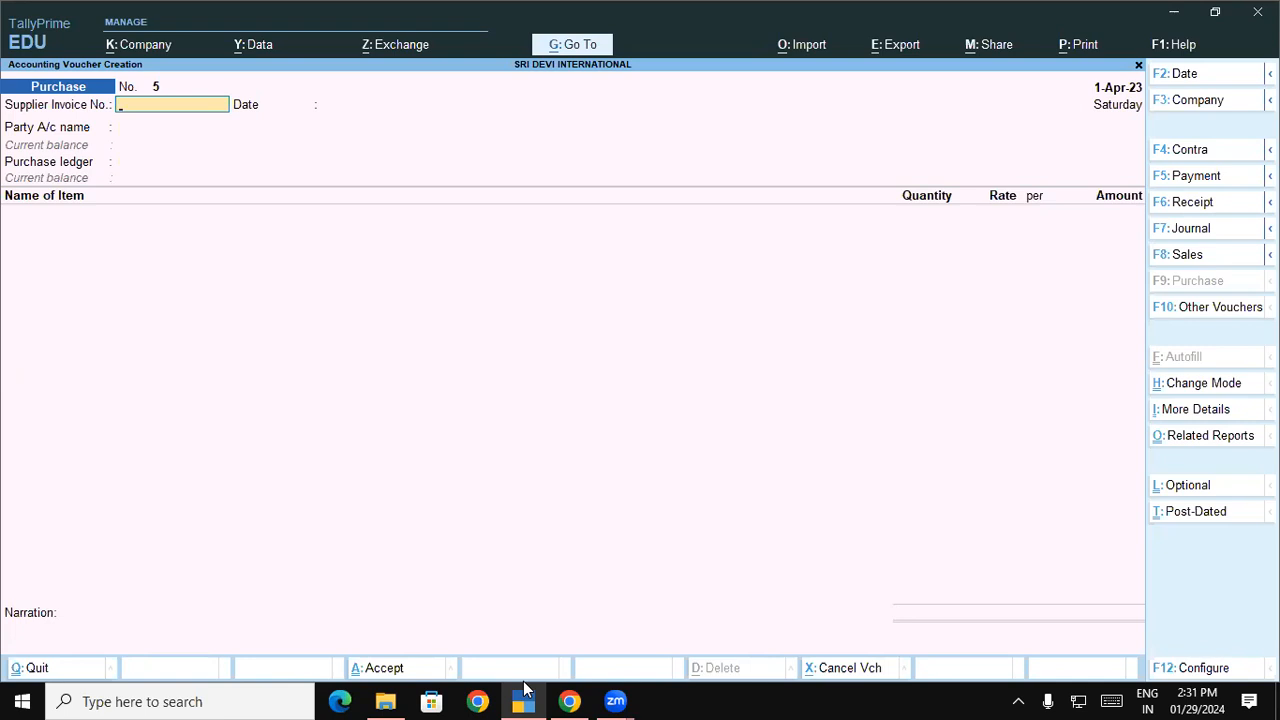
Leave the blank purchase voucher and open the list of additional reports from the Gateway of Tally.
key(Return)
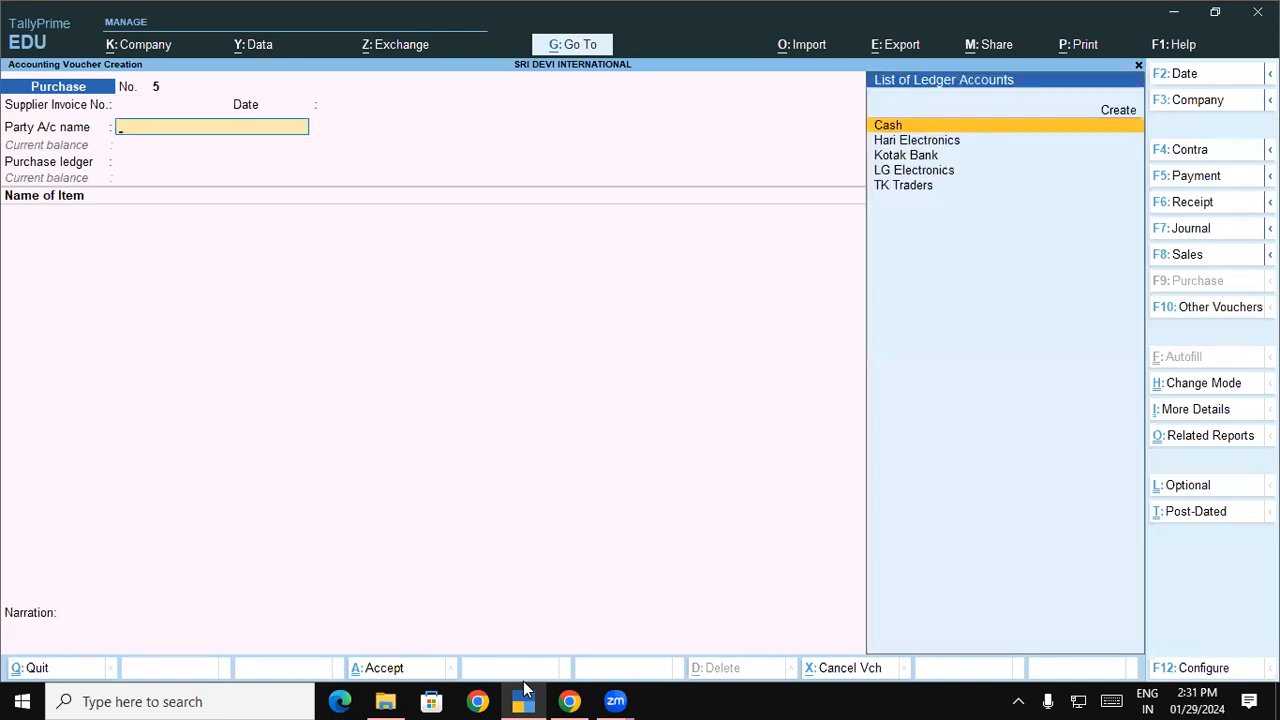
key(Escape)
key(Down)
key(Down)
key(Down)
key(Down)
key(Down)
key(Down)
key(Down)
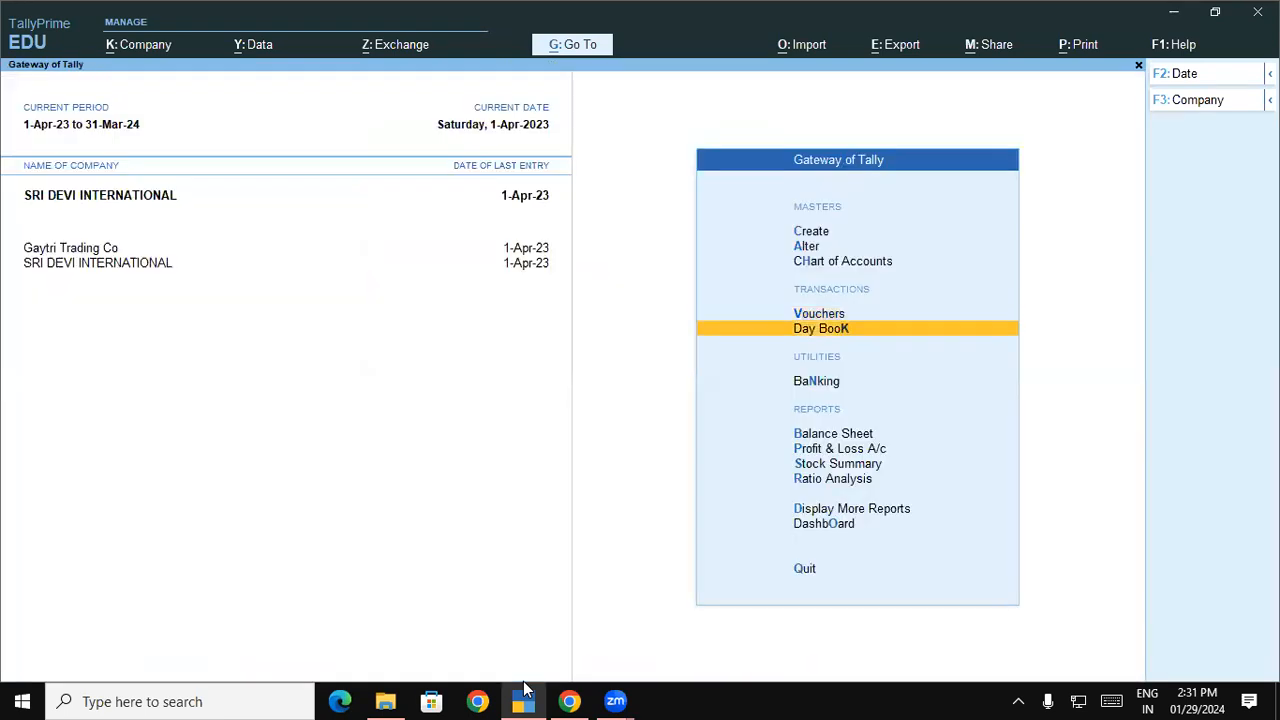
key(Return)
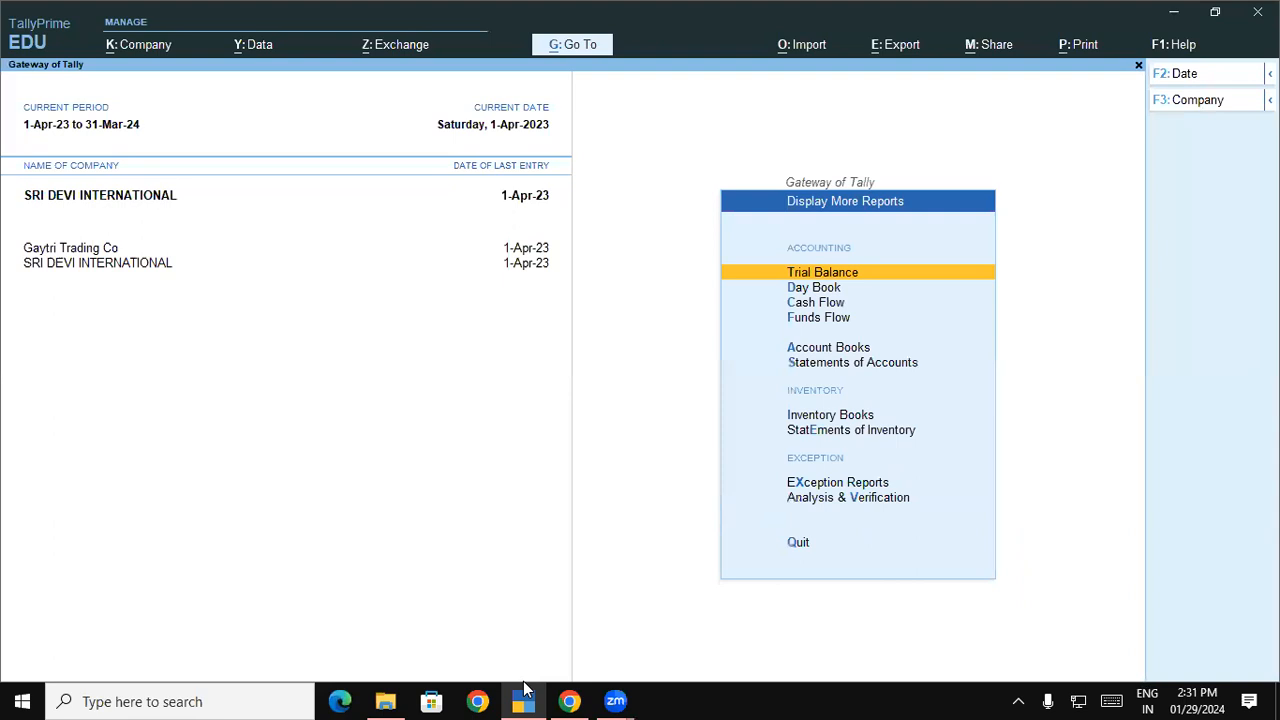
Open the outstanding Receivables report under Statements of Accounts to check for the LG Electronics advance.
key(Down)
key(Down)
key(Down)
key(Down)
key(Down)
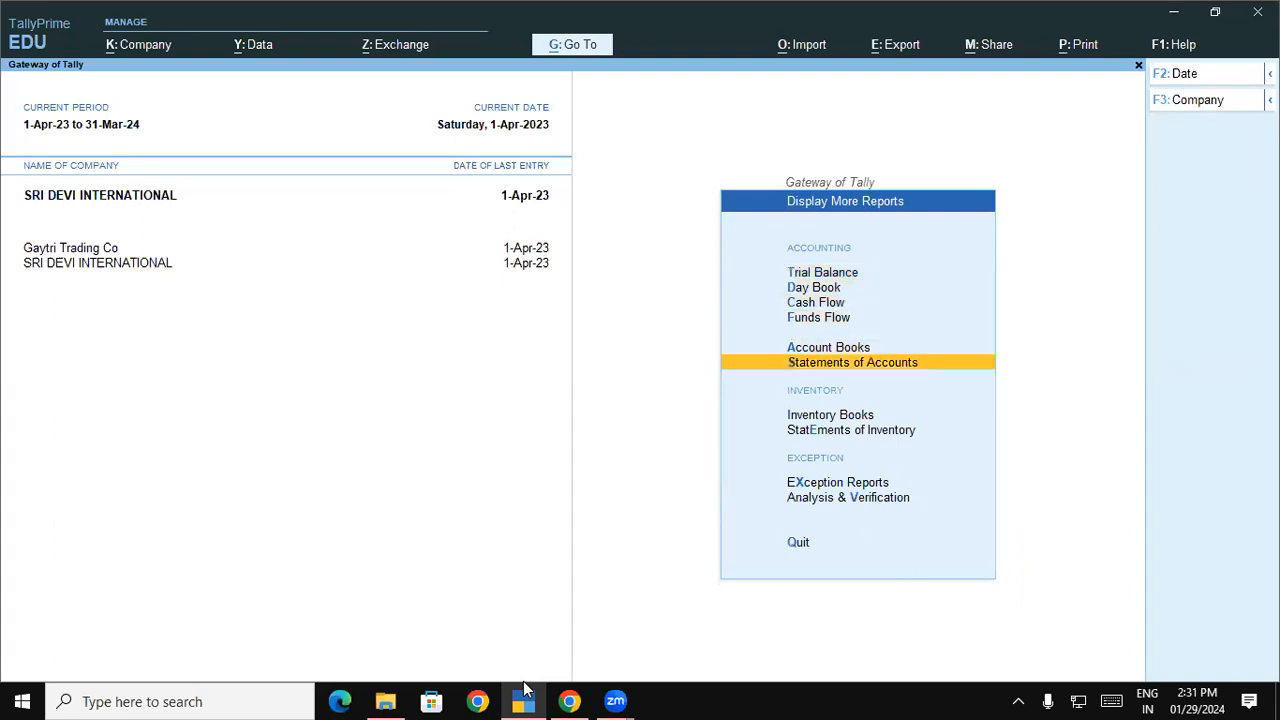
key(Return)
key(Return)
key(Return)
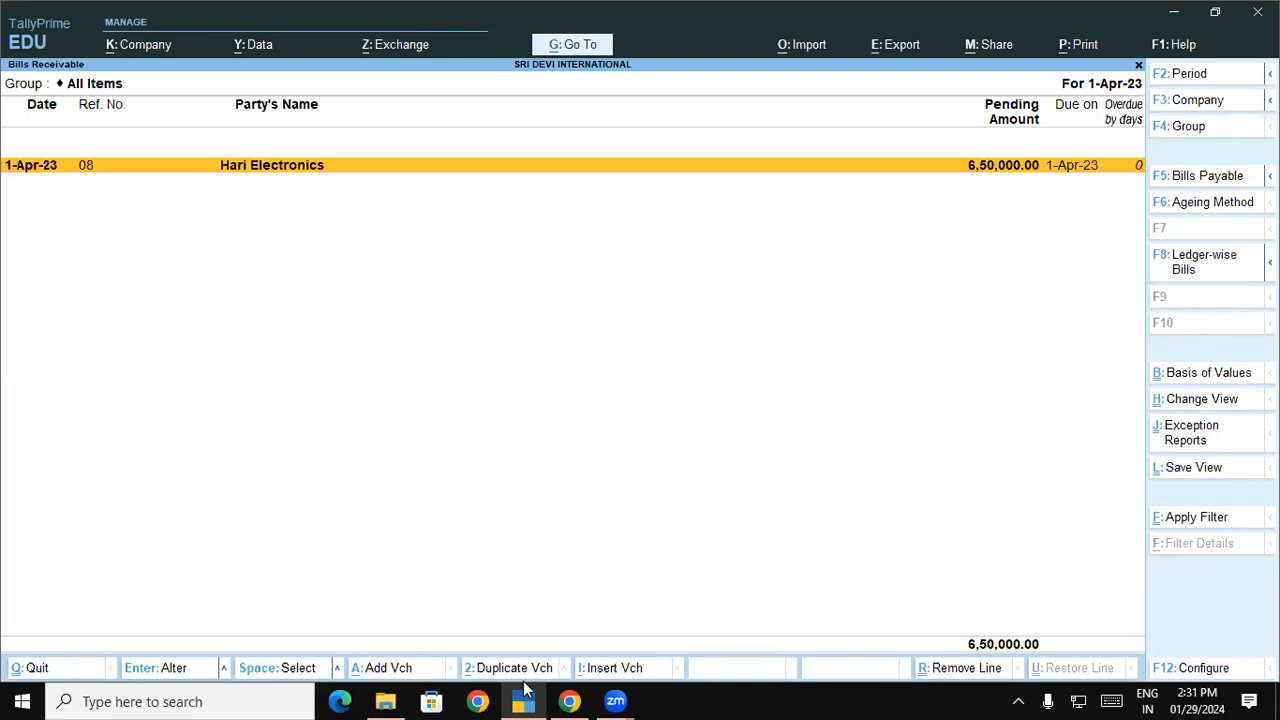
Check the outstanding Payables report in detailed format for the LG Electronics bill, and return to the Gateway of Tally.
key(Escape)
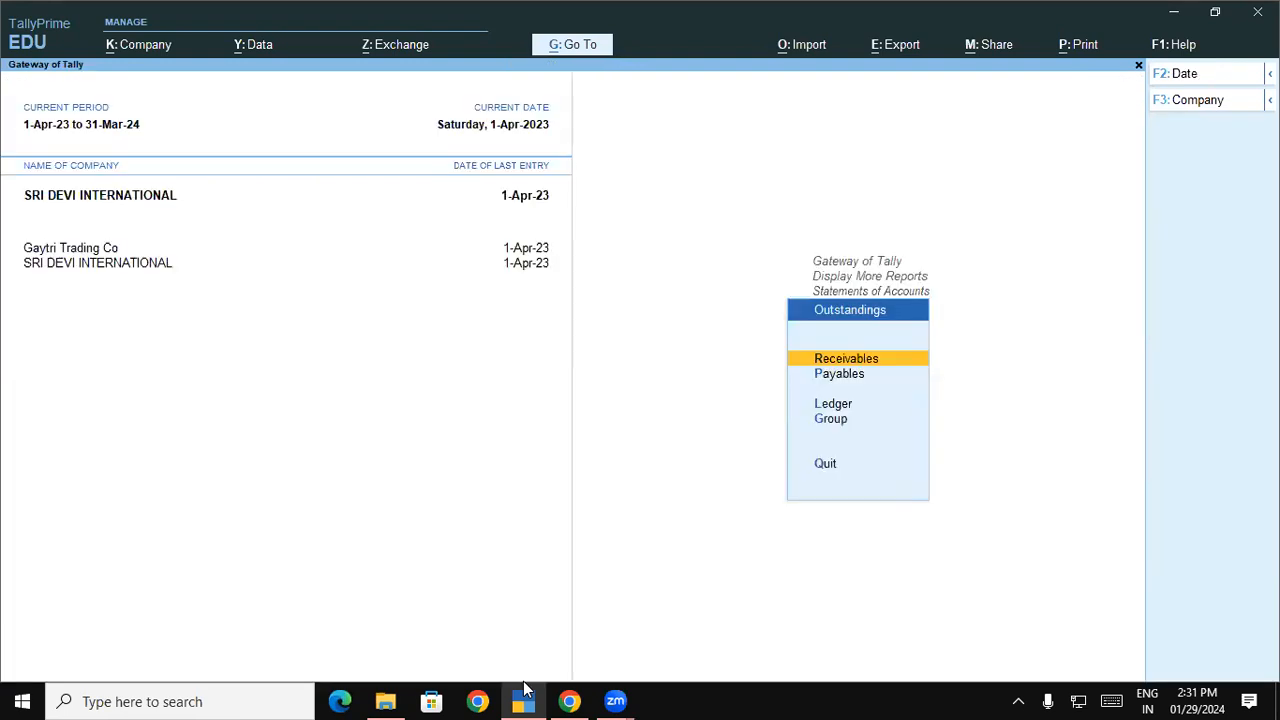
key(Down)
key(Return)
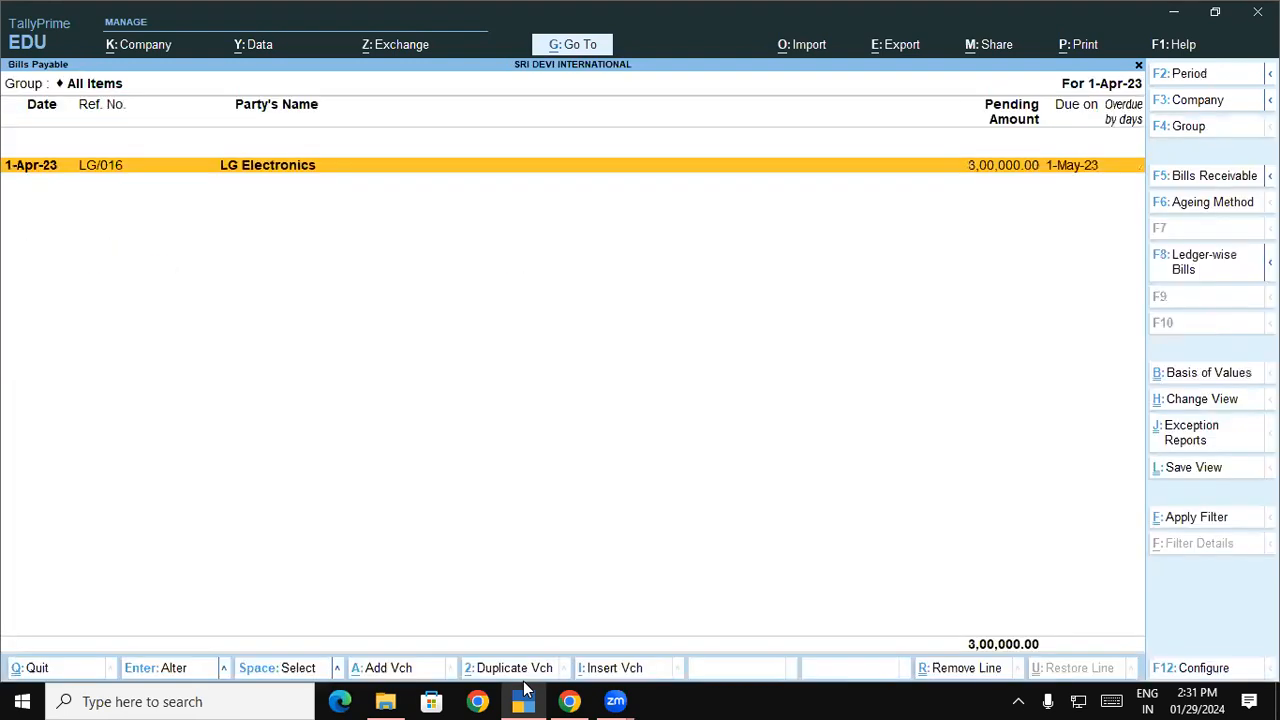
key(alt)
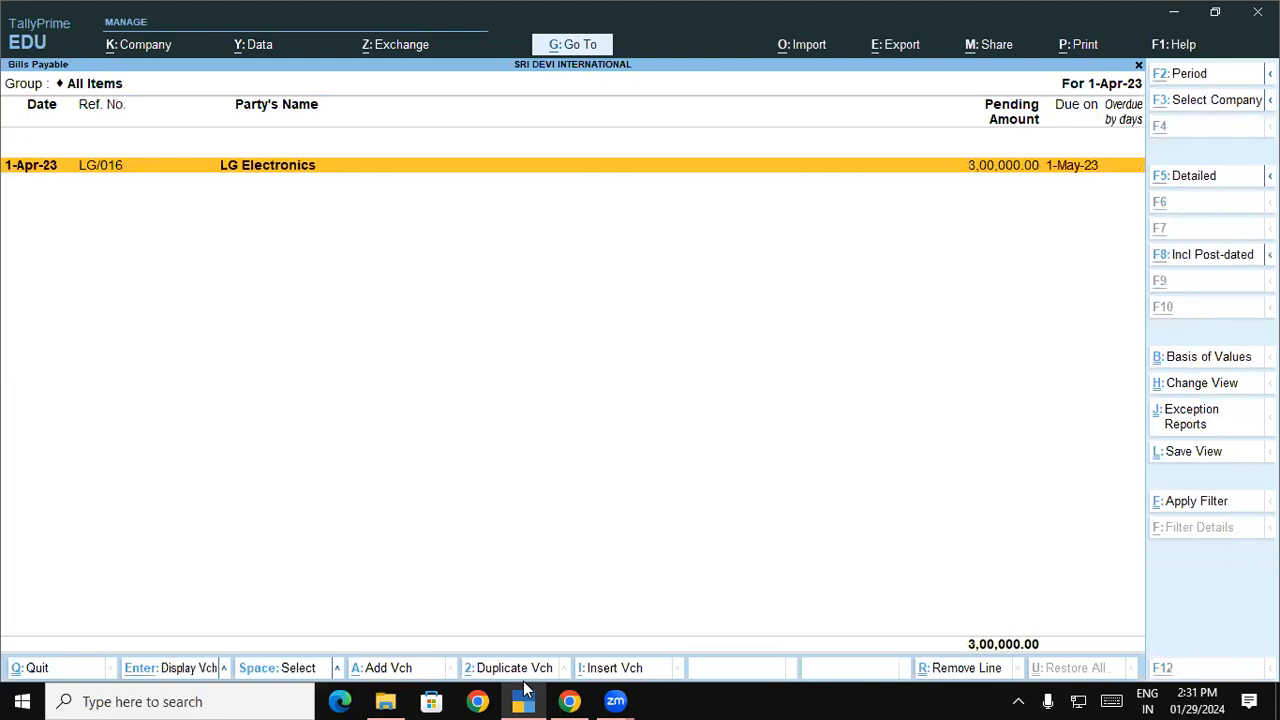
key(alt+F5)
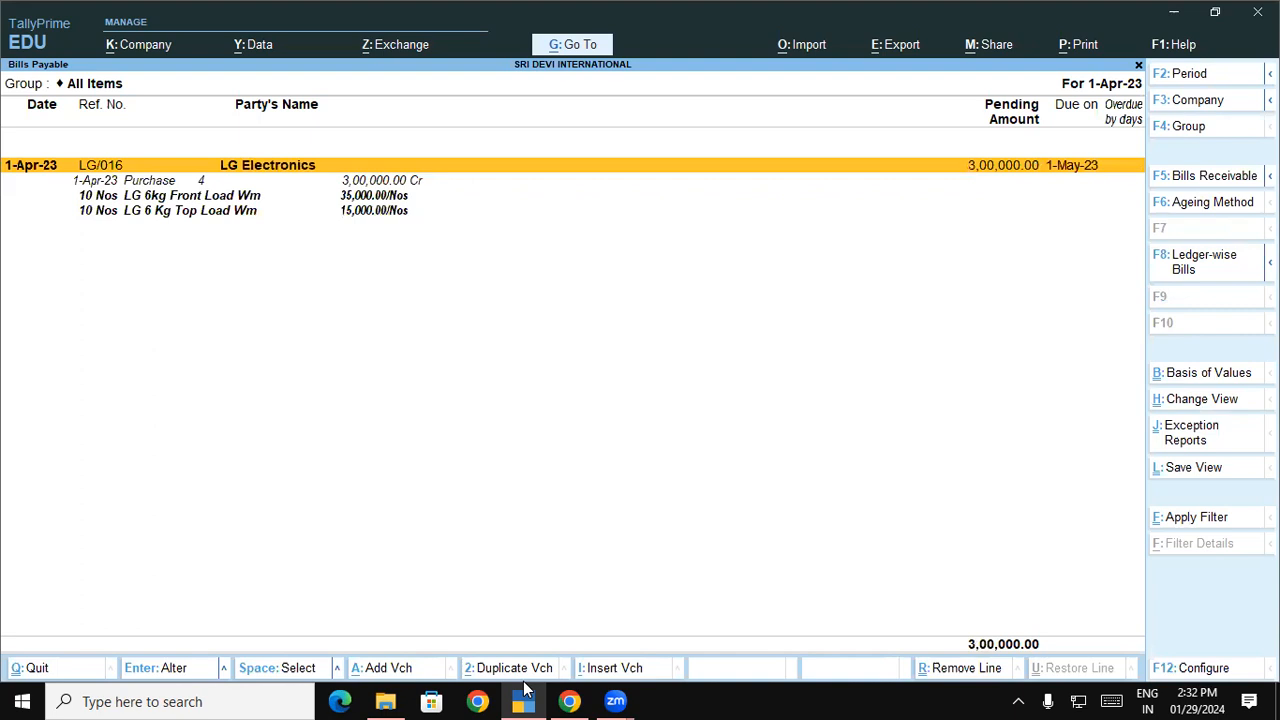
key(Escape)
key(Escape)
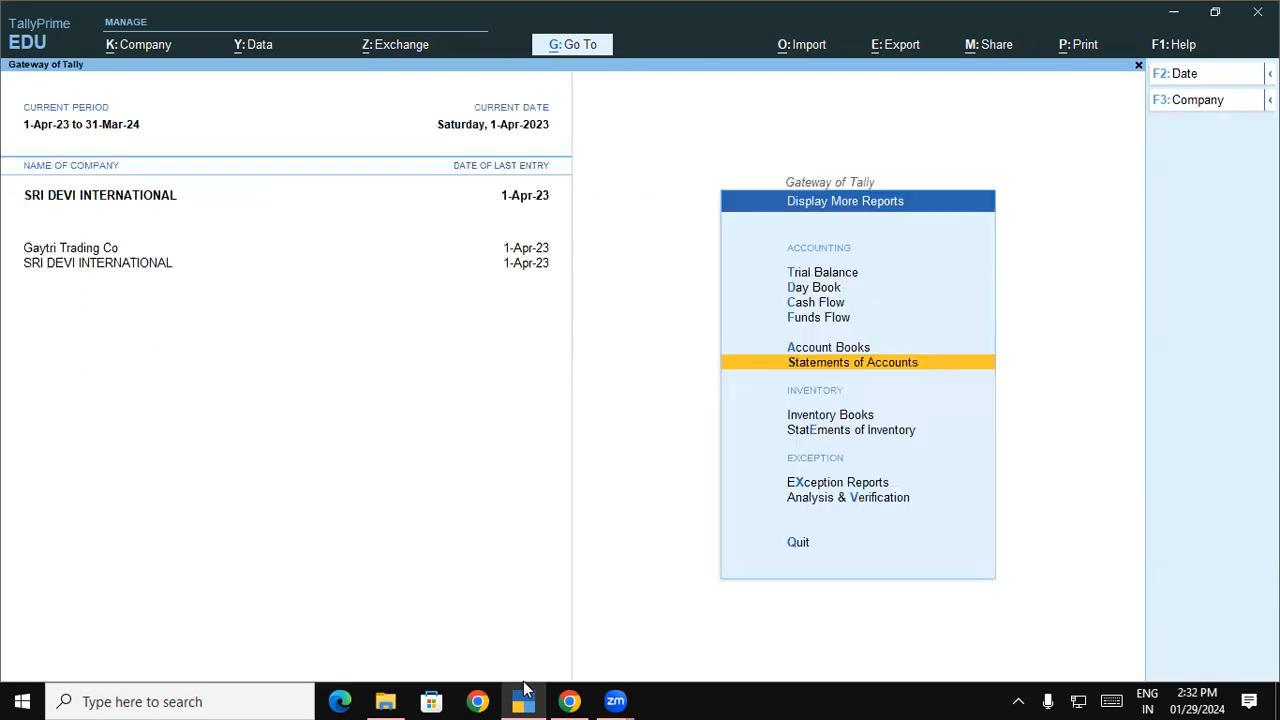
key(Escape)
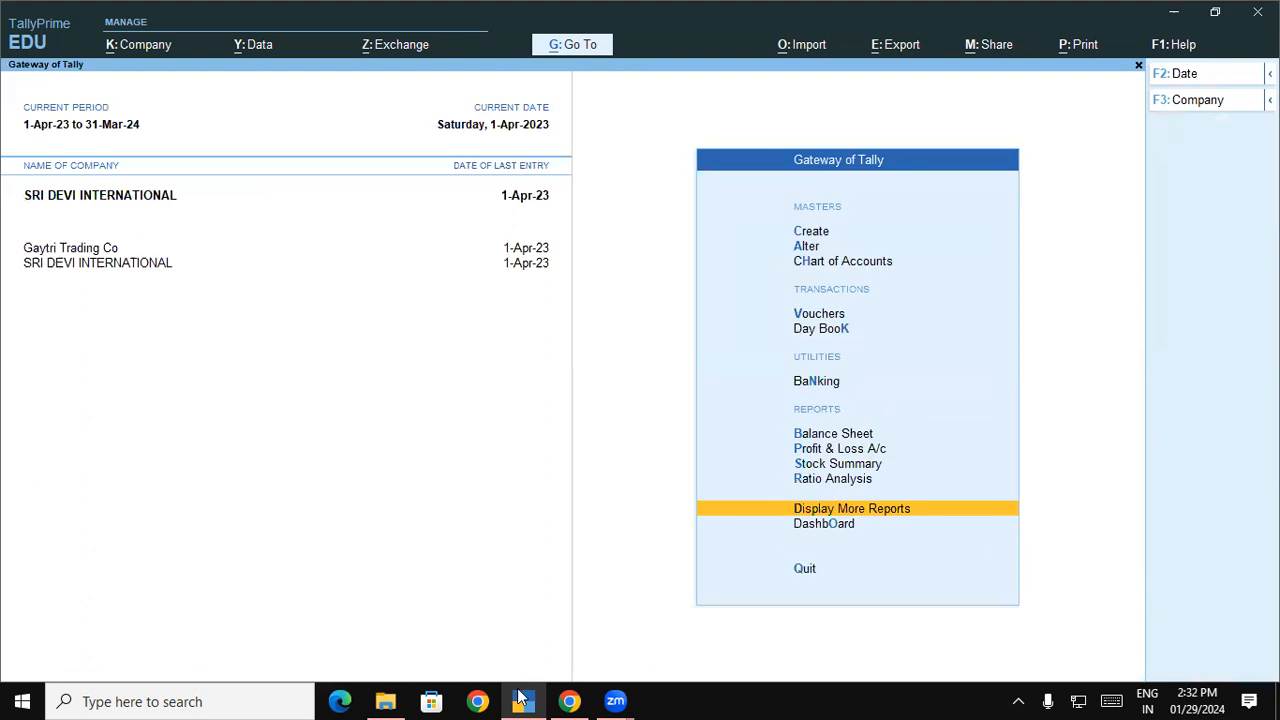
Switch to the course document in Chrome and review the purchase voucher steps, advance adjustment and Bills Payable figure.
click(518, 692)
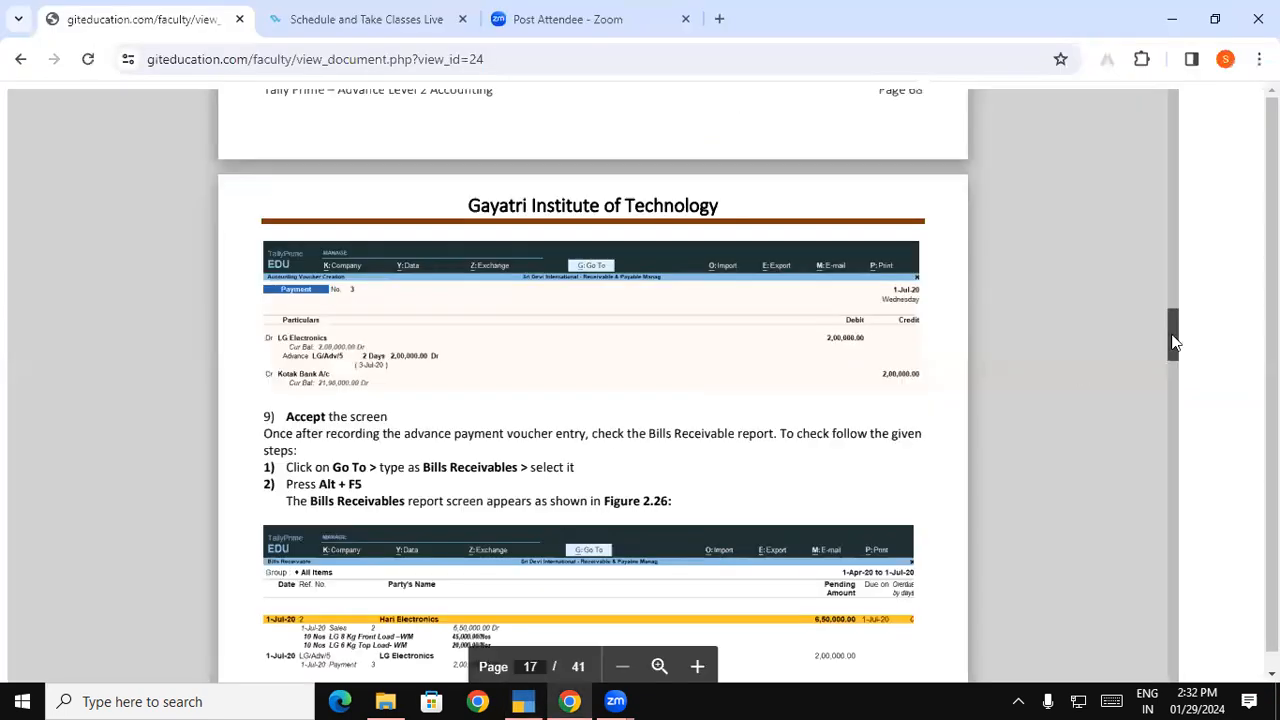
drag(1175, 337, 1177, 342)
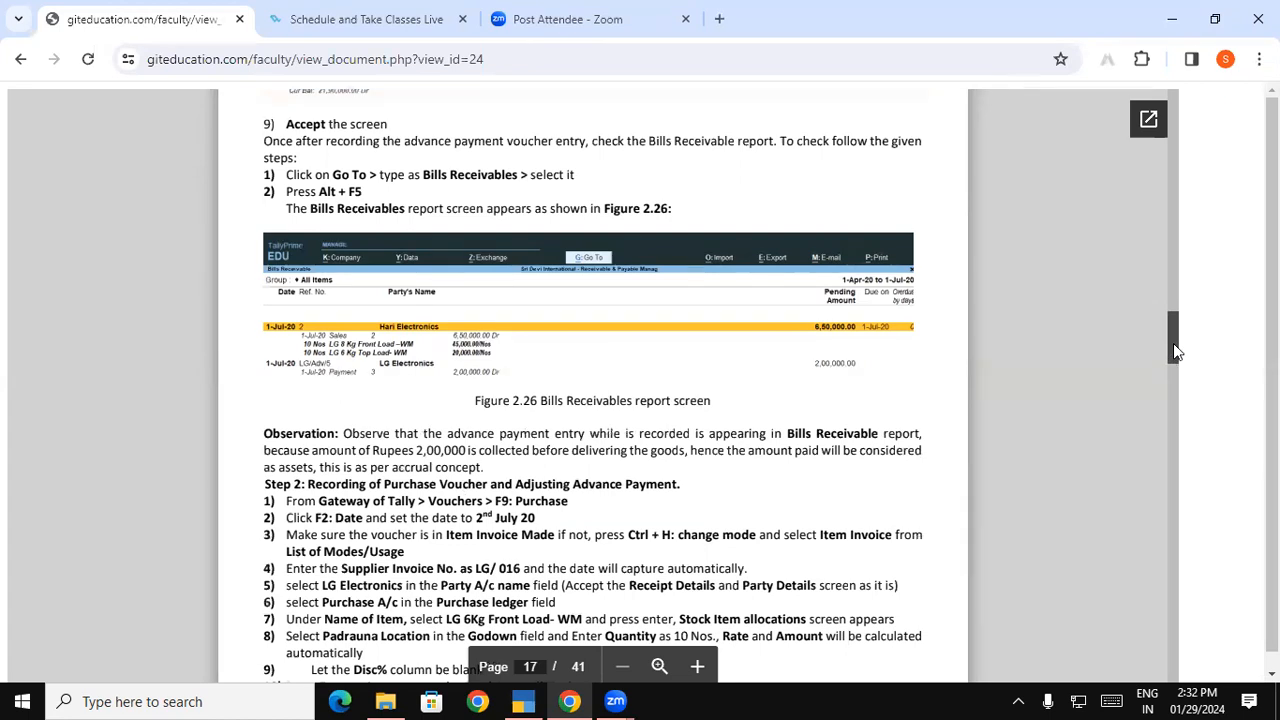
scroll(1175, 350, down, 2)
drag(1174, 346, 1174, 350)
scroll(1175, 352, down, 5)
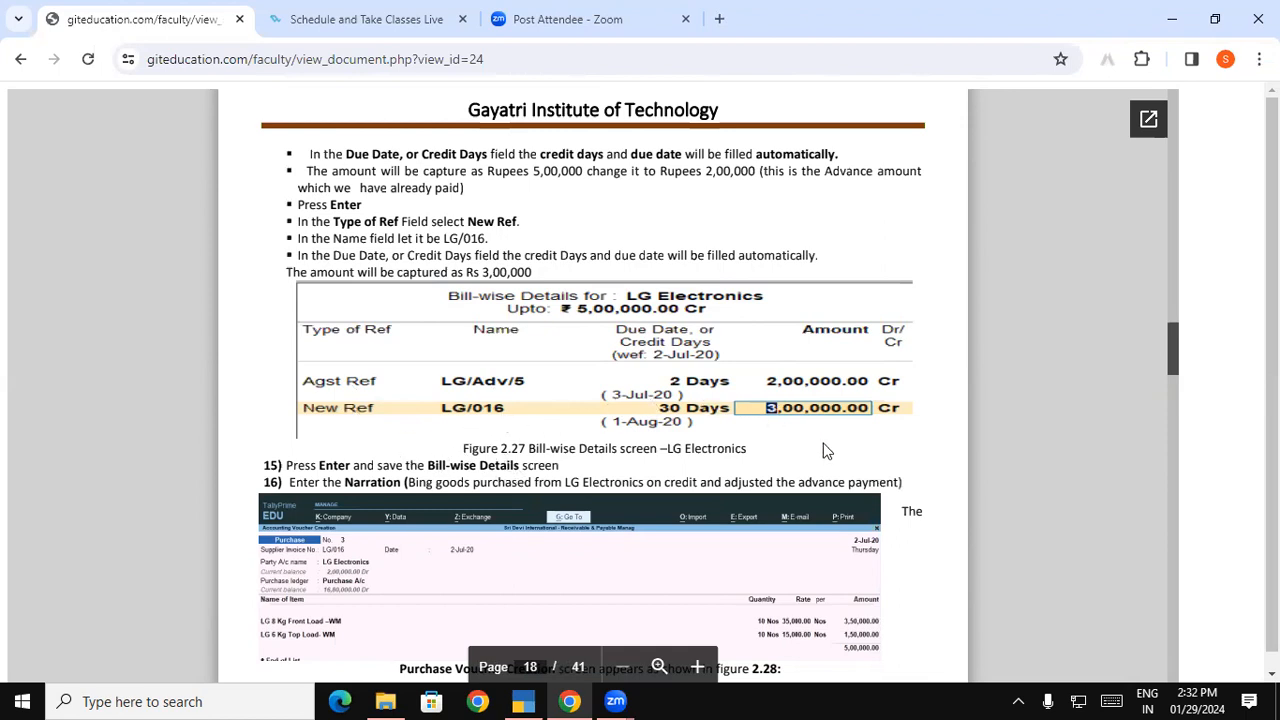
drag(1174, 360, 1176, 359)
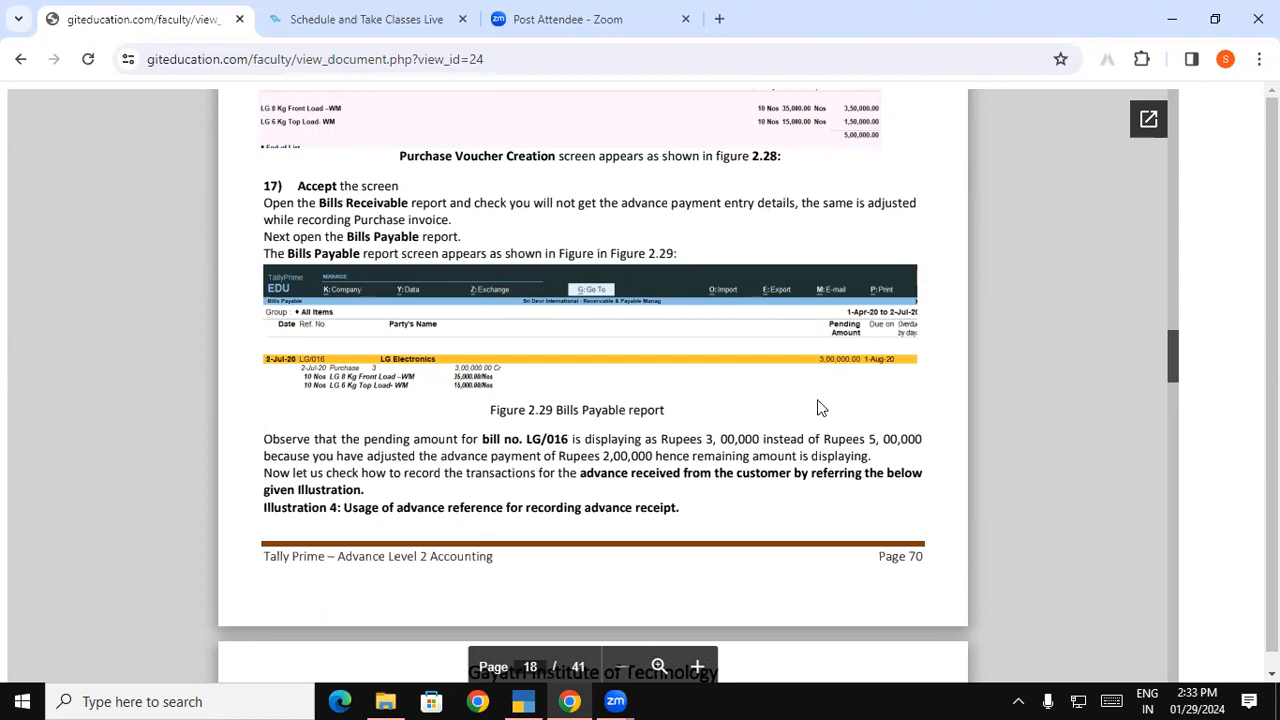
Read Illustration 4 in the course document, covering the Hari Electronics advance receipt and sales transactions.
click(524, 700)
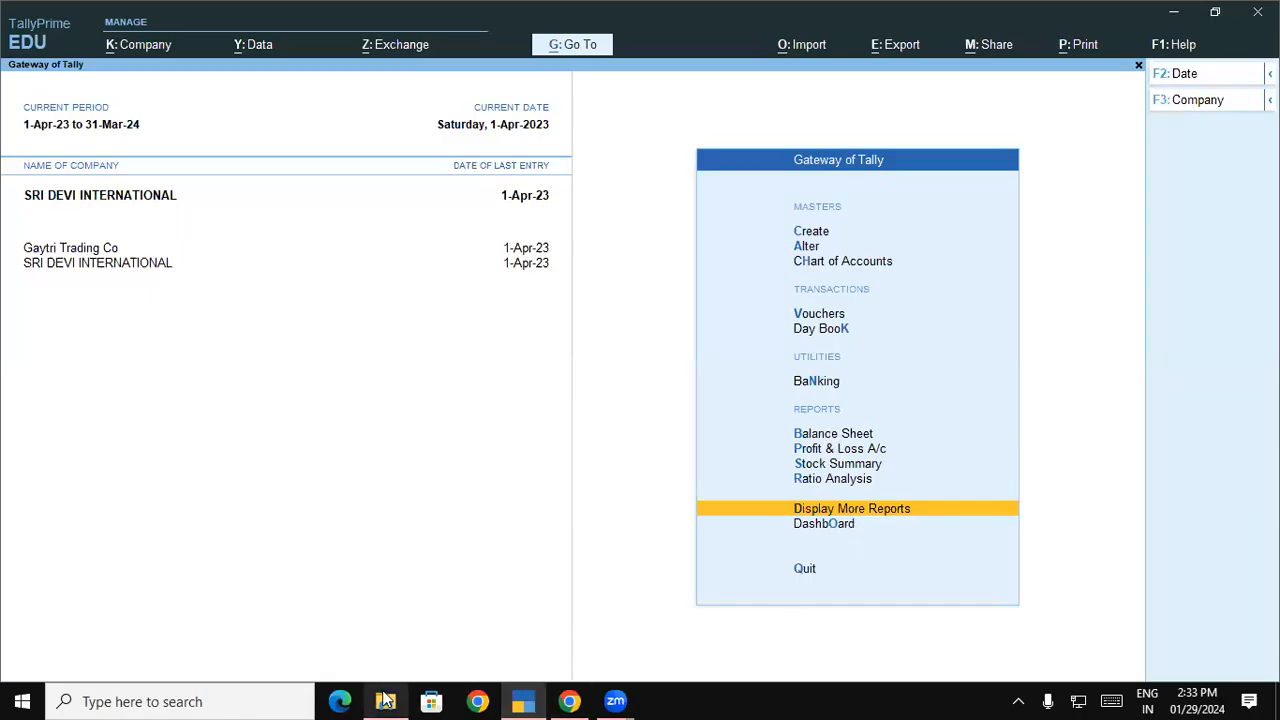
click(566, 700)
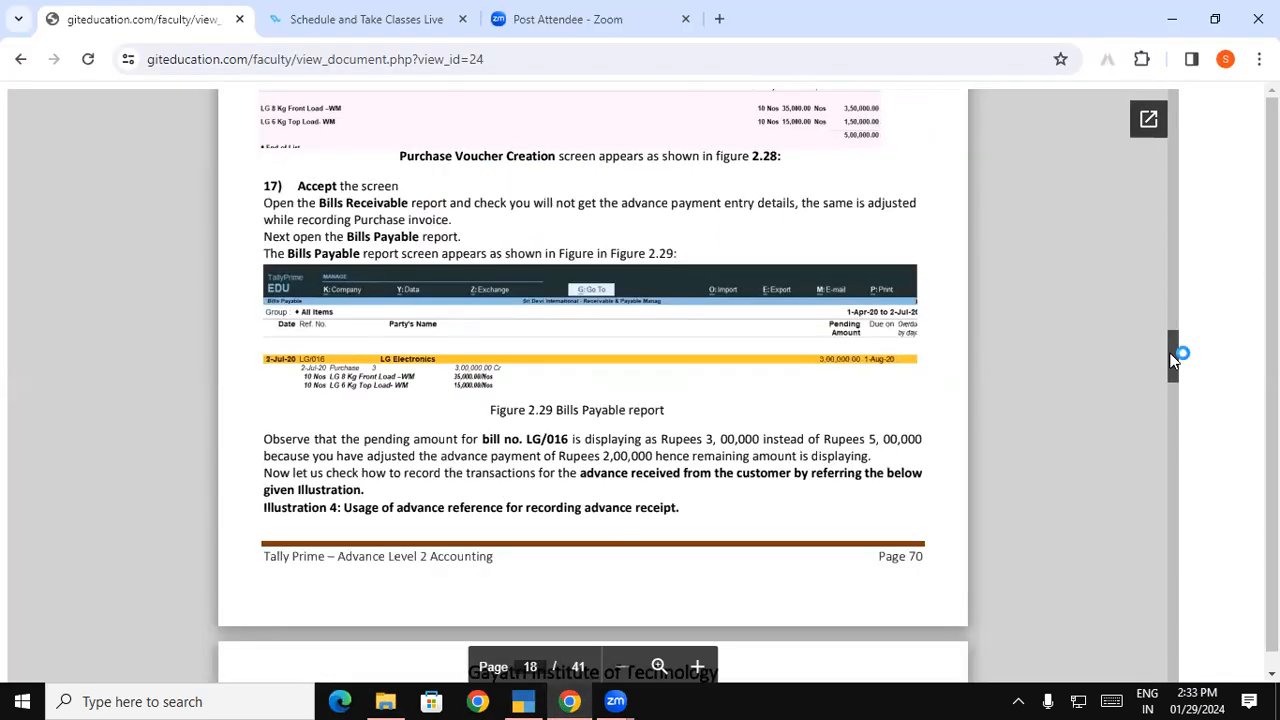
drag(1173, 360, 1173, 364)
scroll(1173, 364, up, 3)
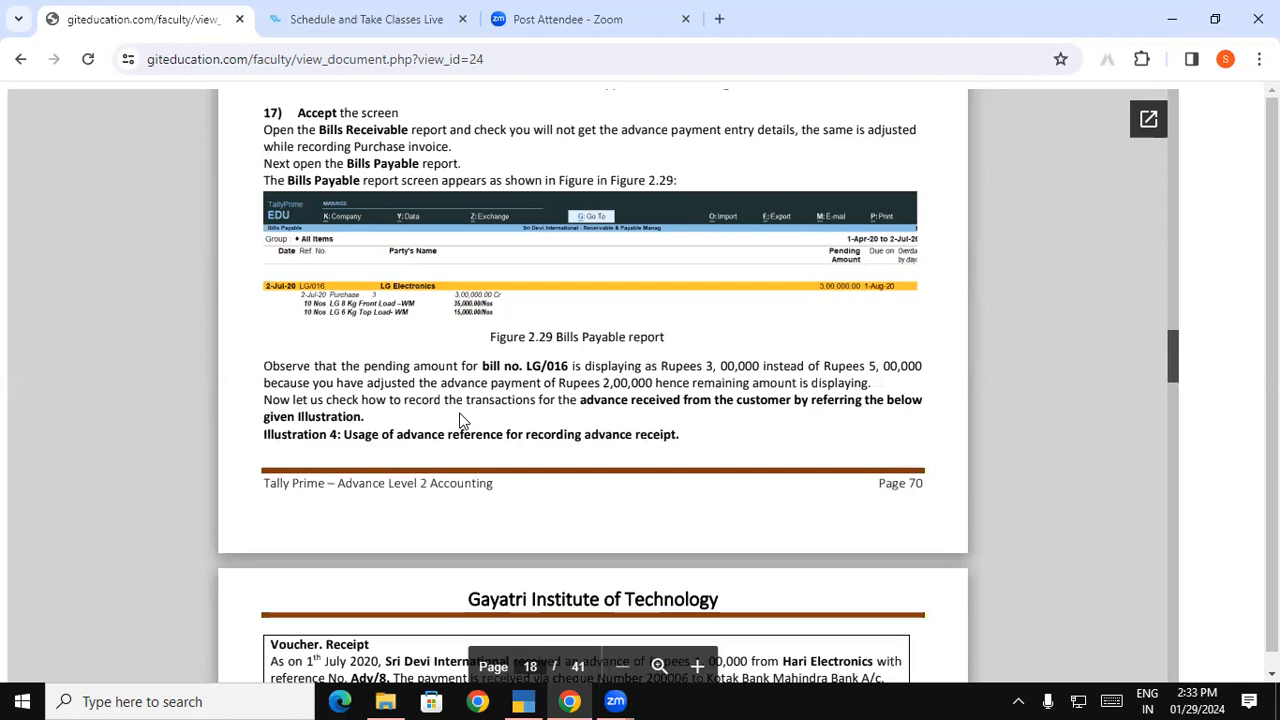
scroll(462, 420, down, 3)
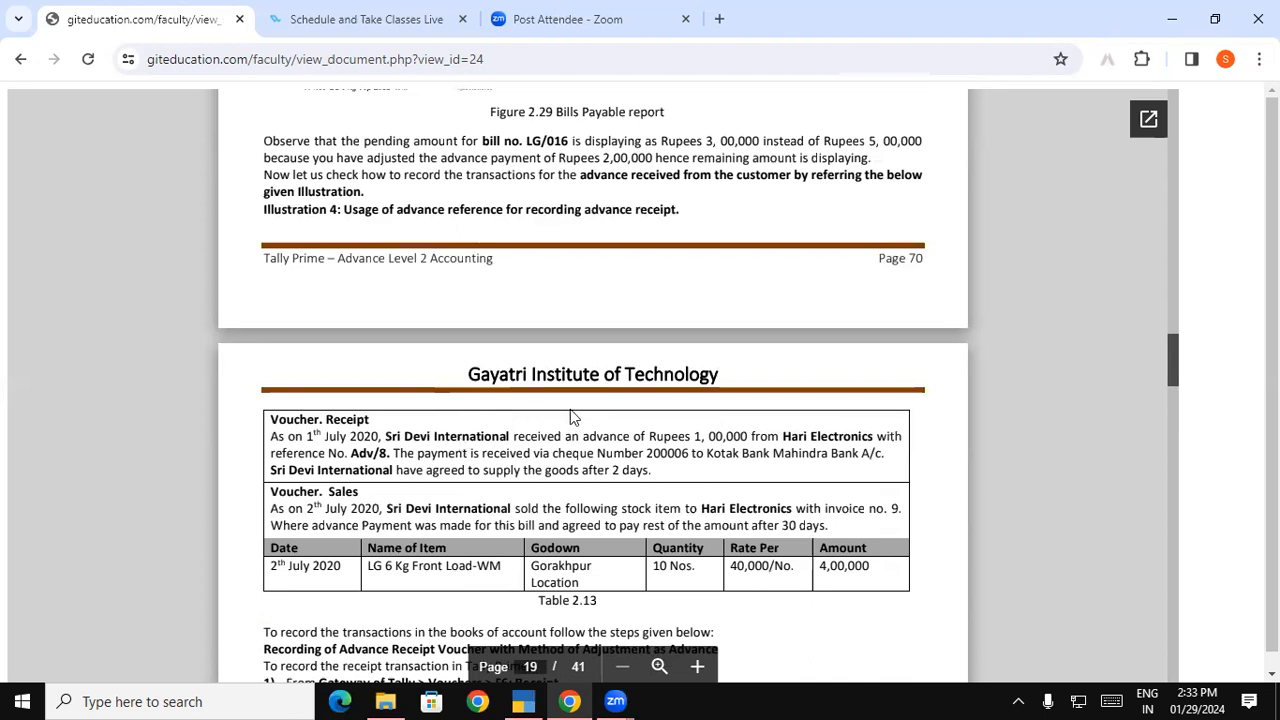
Switch to TallyPrime, start a receipt voucher crediting Hari Electronics, and choose Advance as its bill reference type.
click(525, 701)
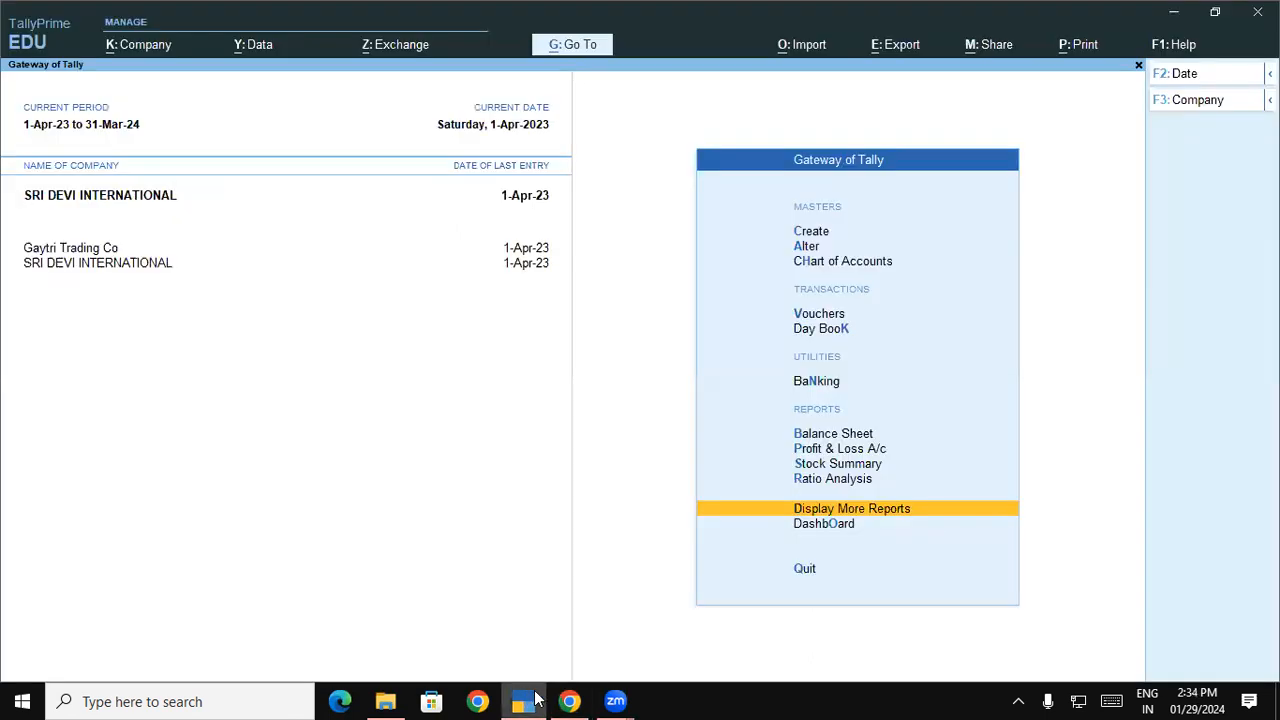
key(v)
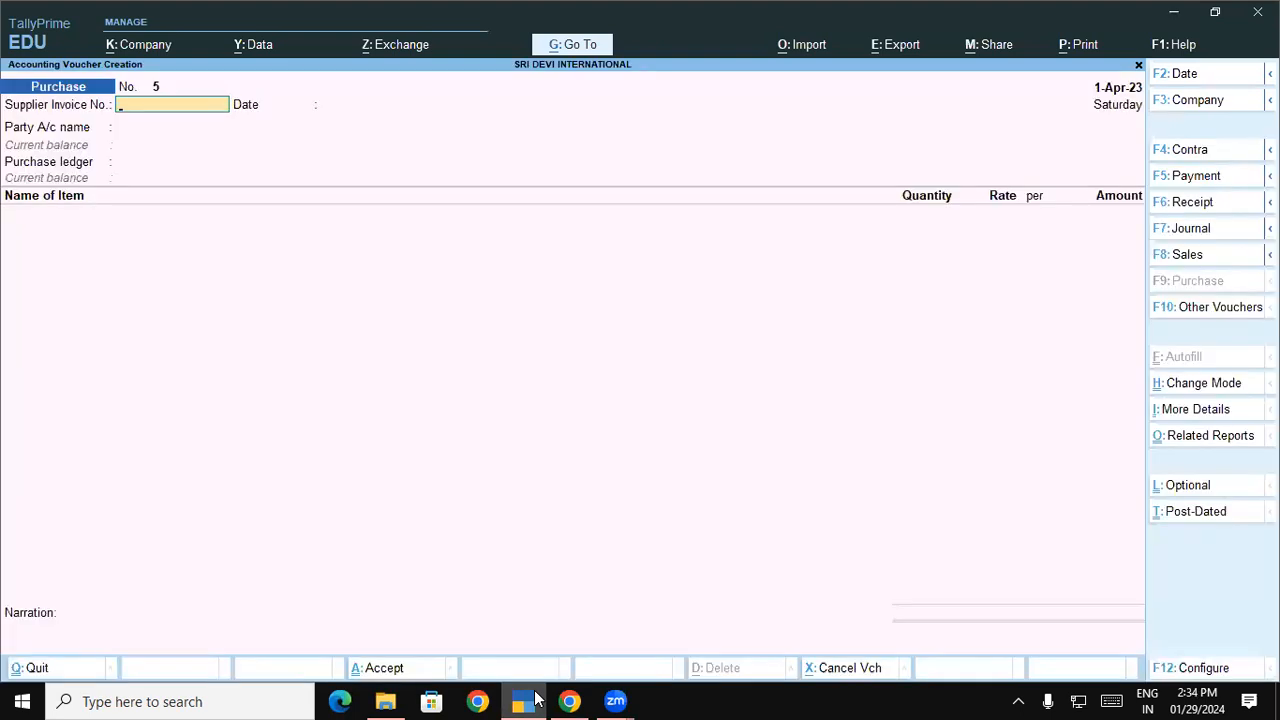
key(F6)
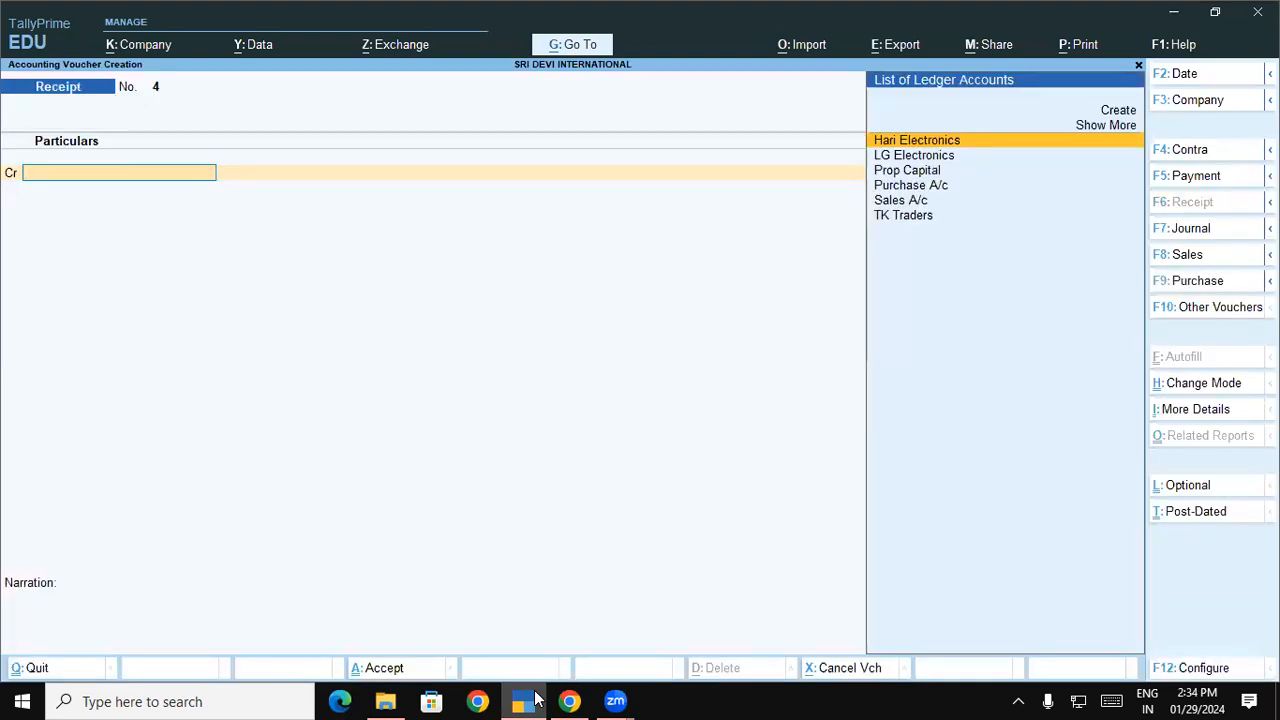
text(H)
key(Return)
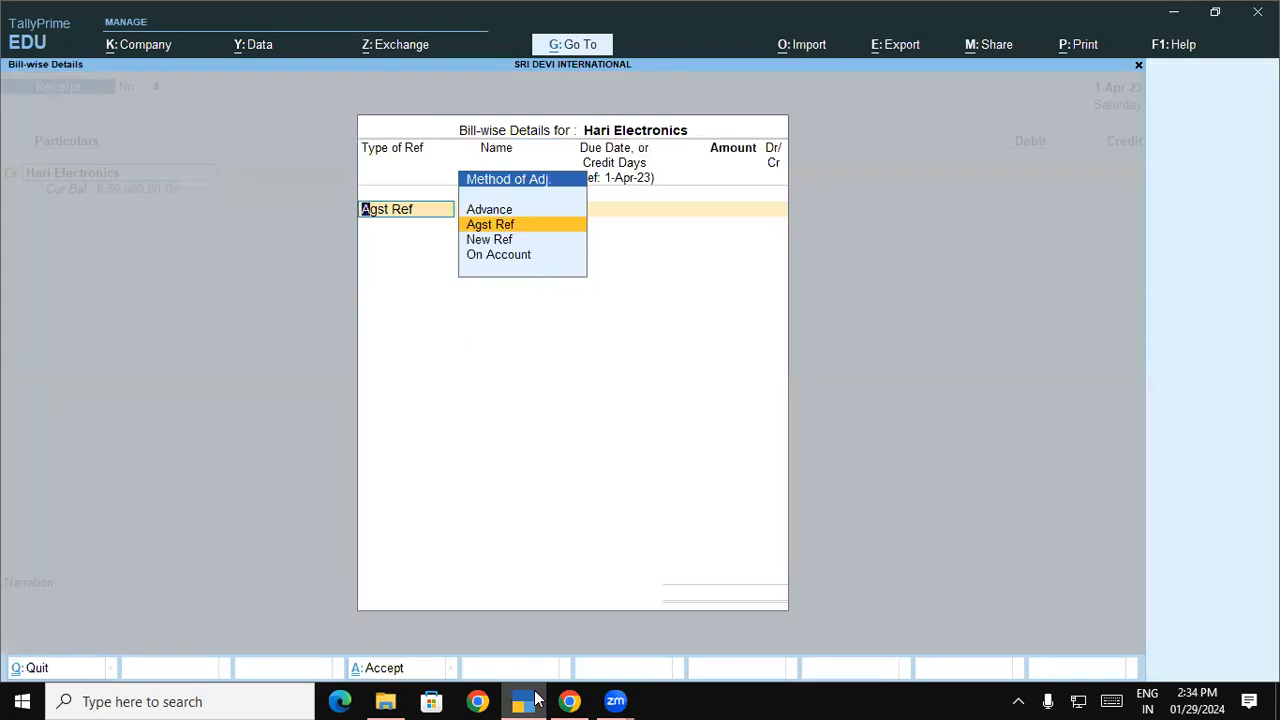
key(Up)
key(Return)
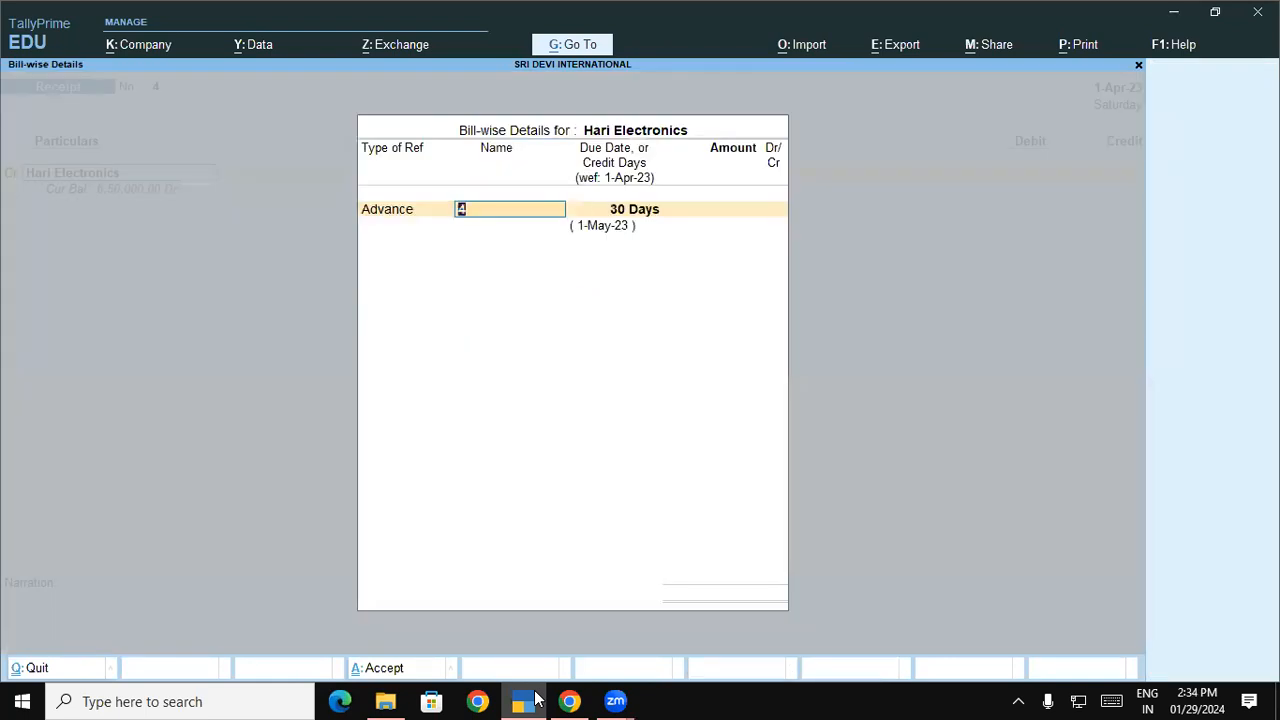
Name the Hari Electronics advance reference Adv/8 and set its credit period to 2 days, following the course document.
click(512, 700)
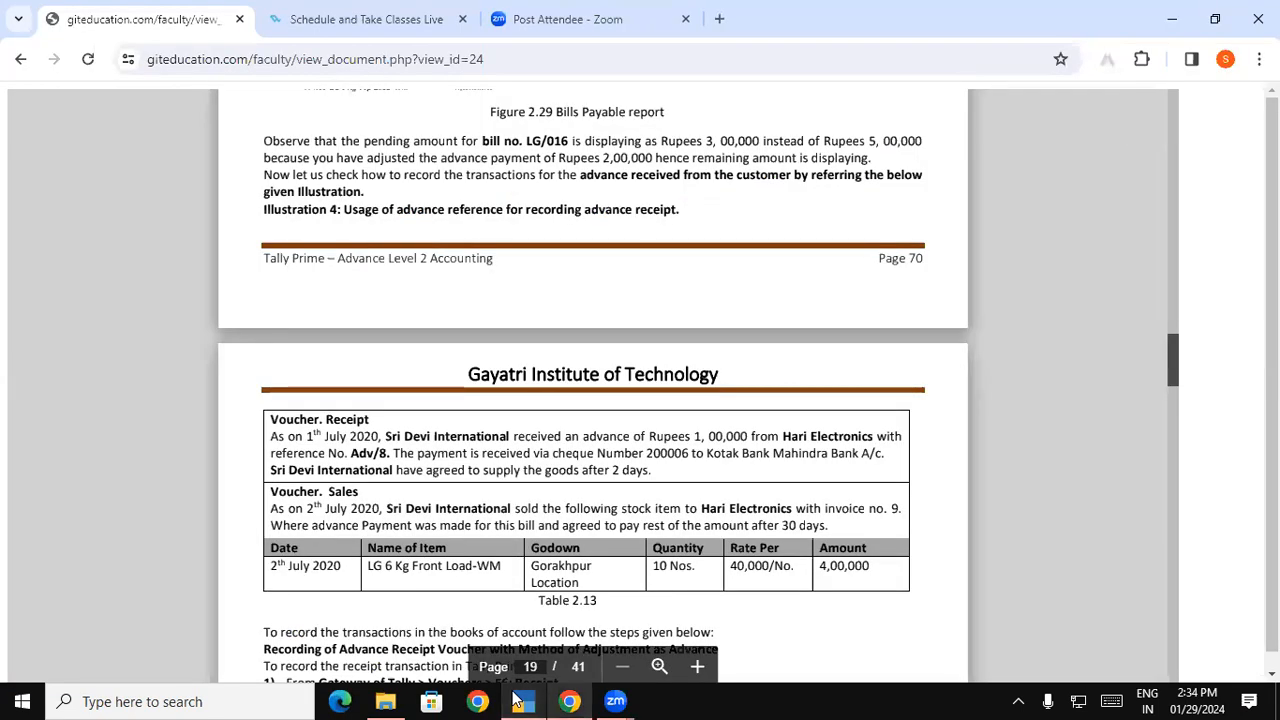
click(517, 701)
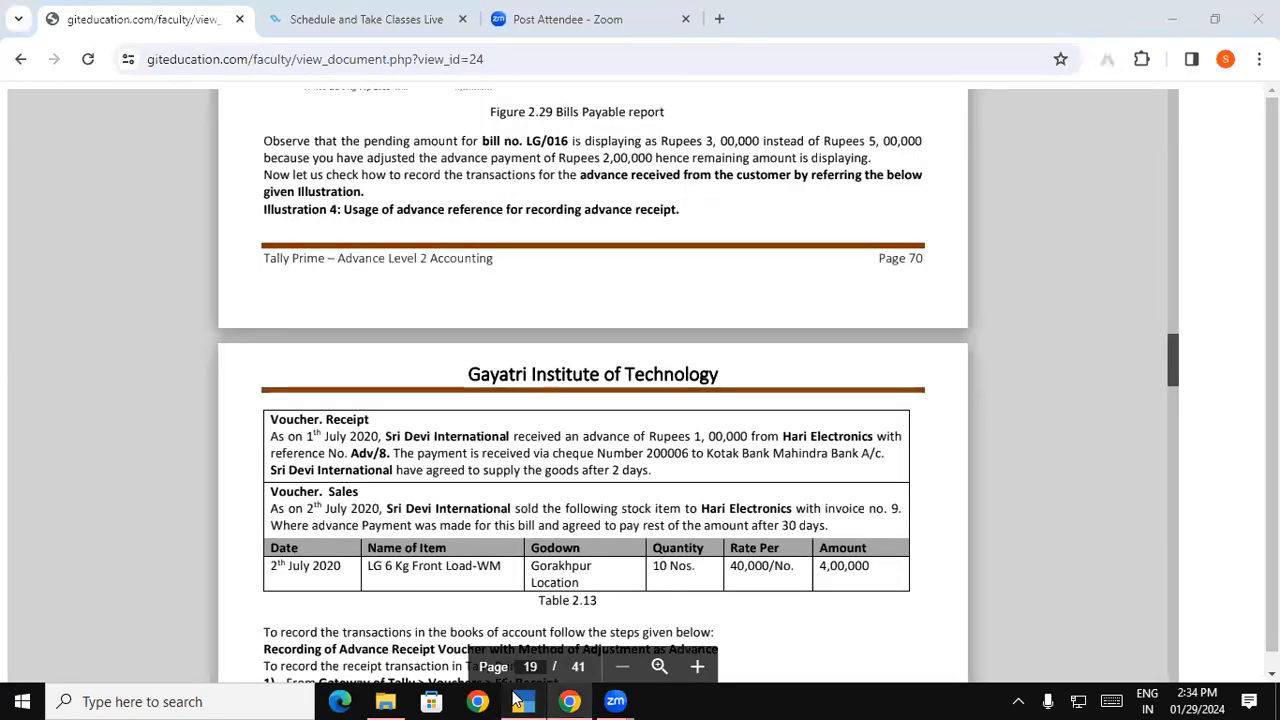
text(A)
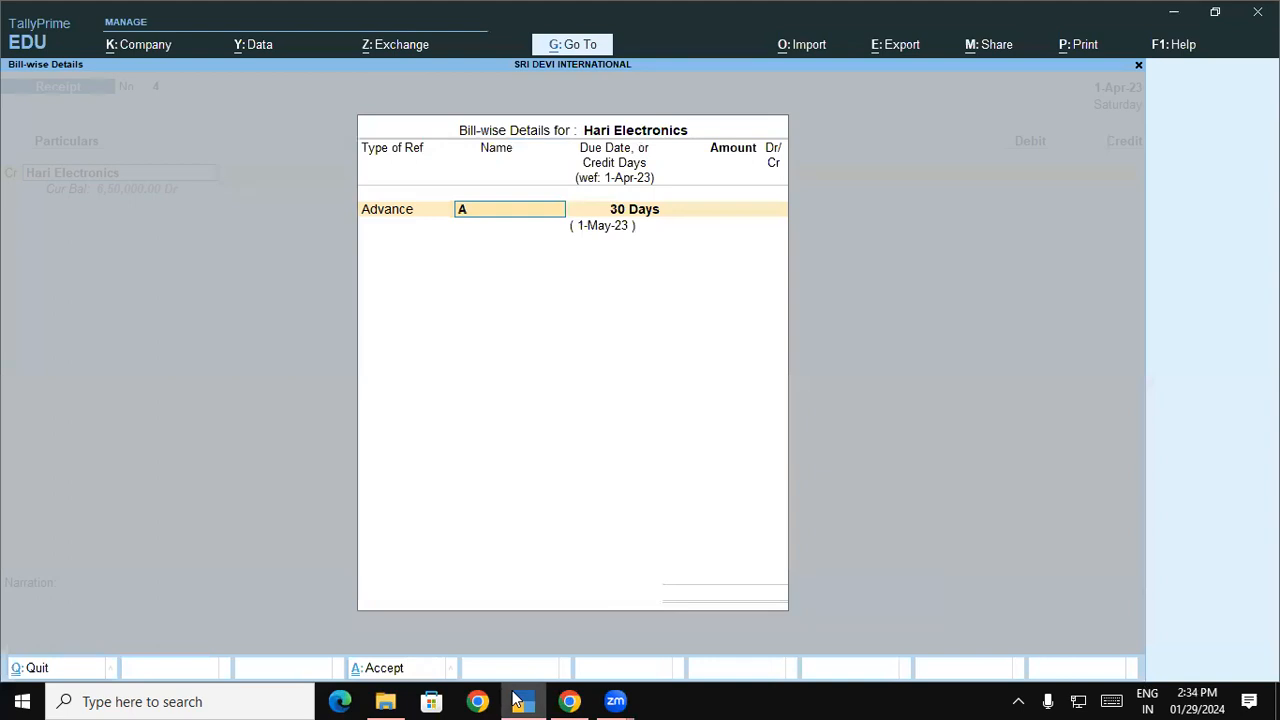
text(dv/8)
key(Return)
click(517, 701)
click(517, 701)
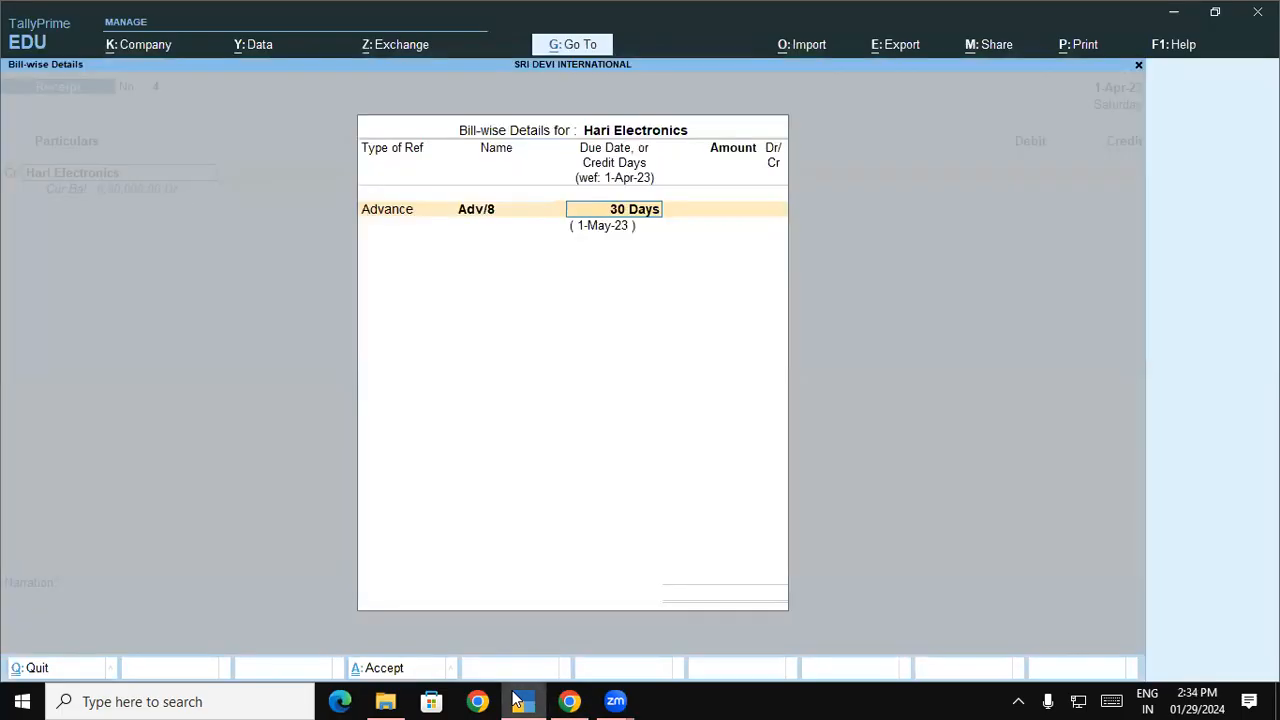
key(BackSpace)
text(2)
key(Return)
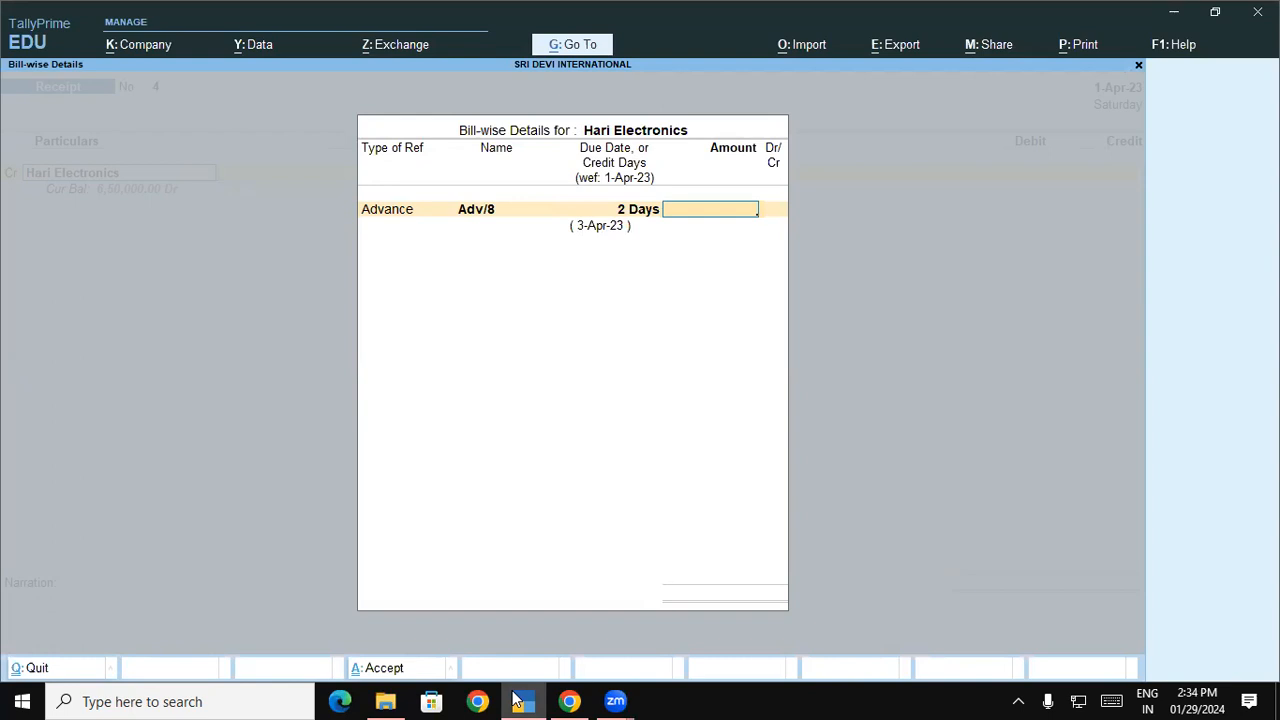
Enter 1,00,000 Cr as the Adv/8 advance amount, end the bill-wise list and accept the credit amount.
click(517, 701)
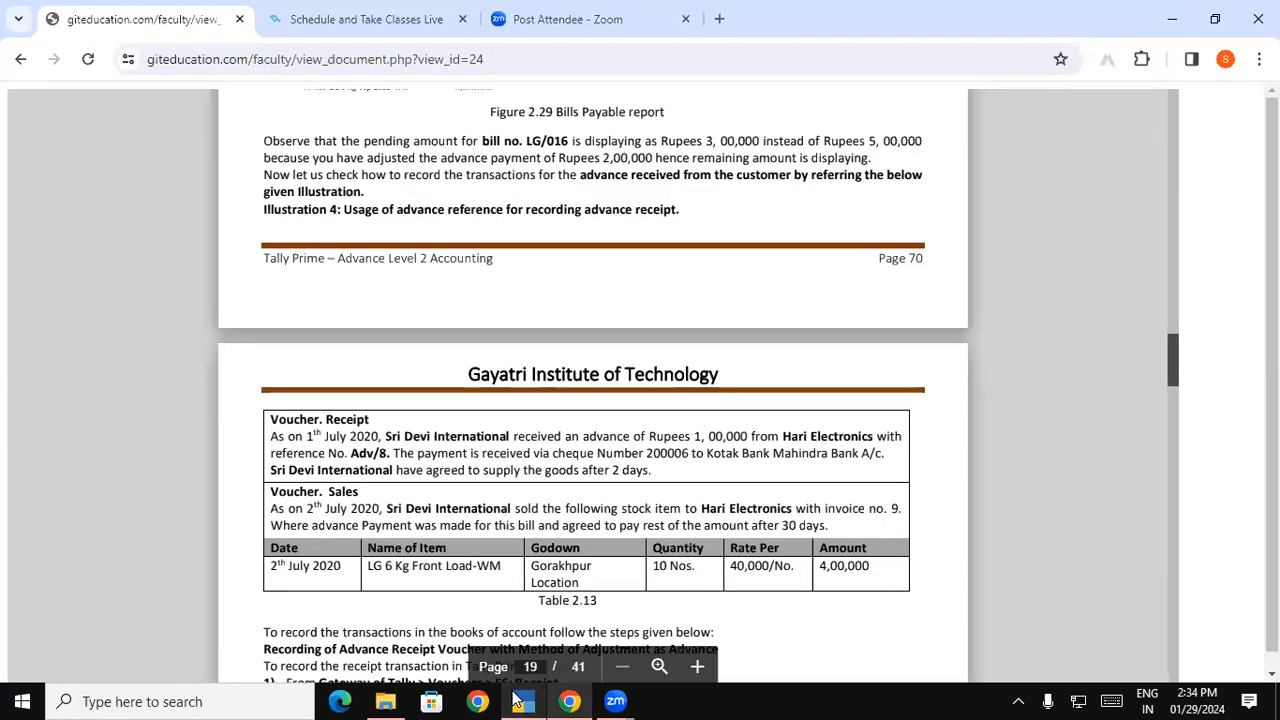
click(517, 701)
text(1,00,00)
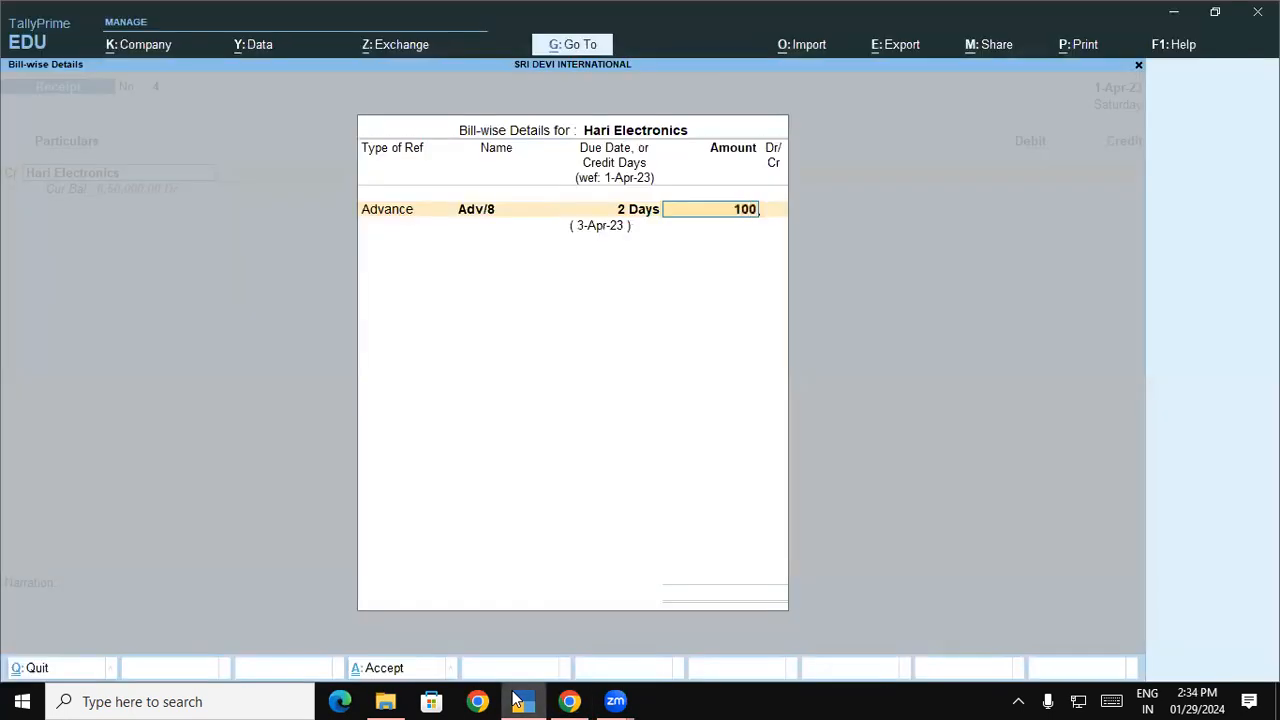
text(0)
key(Return)
key(Return)
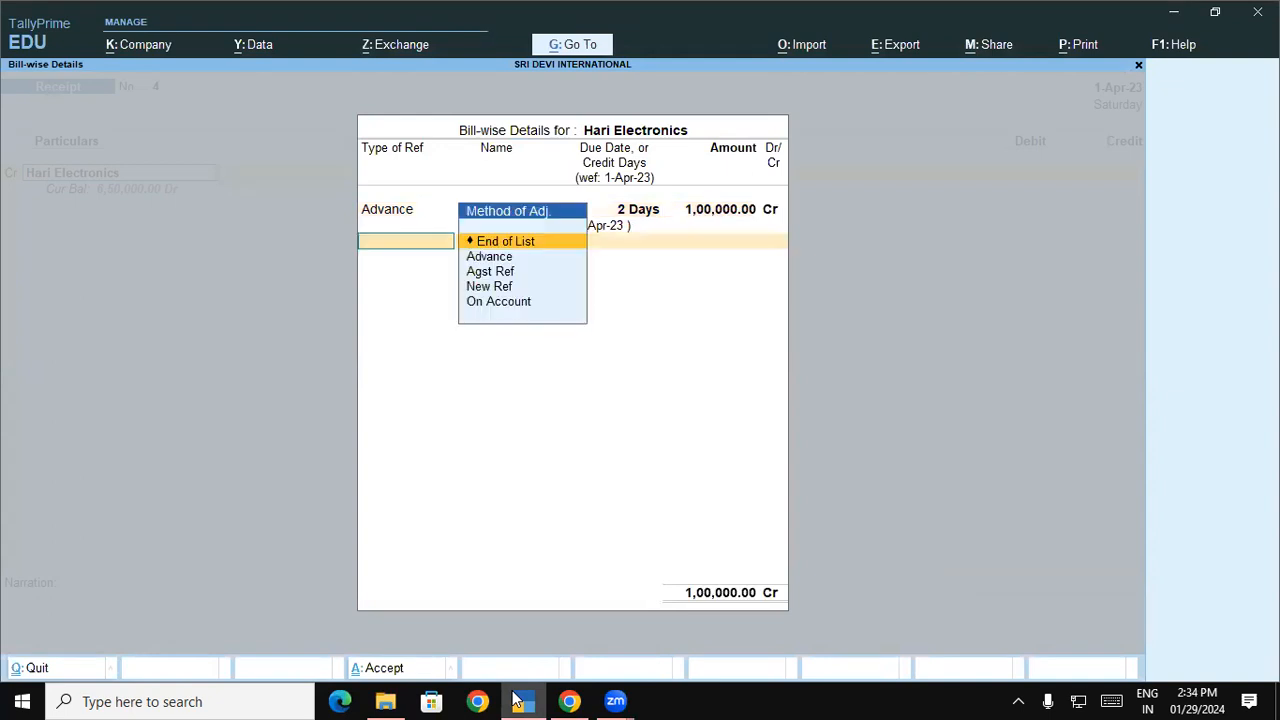
key(Return)
key(Return)
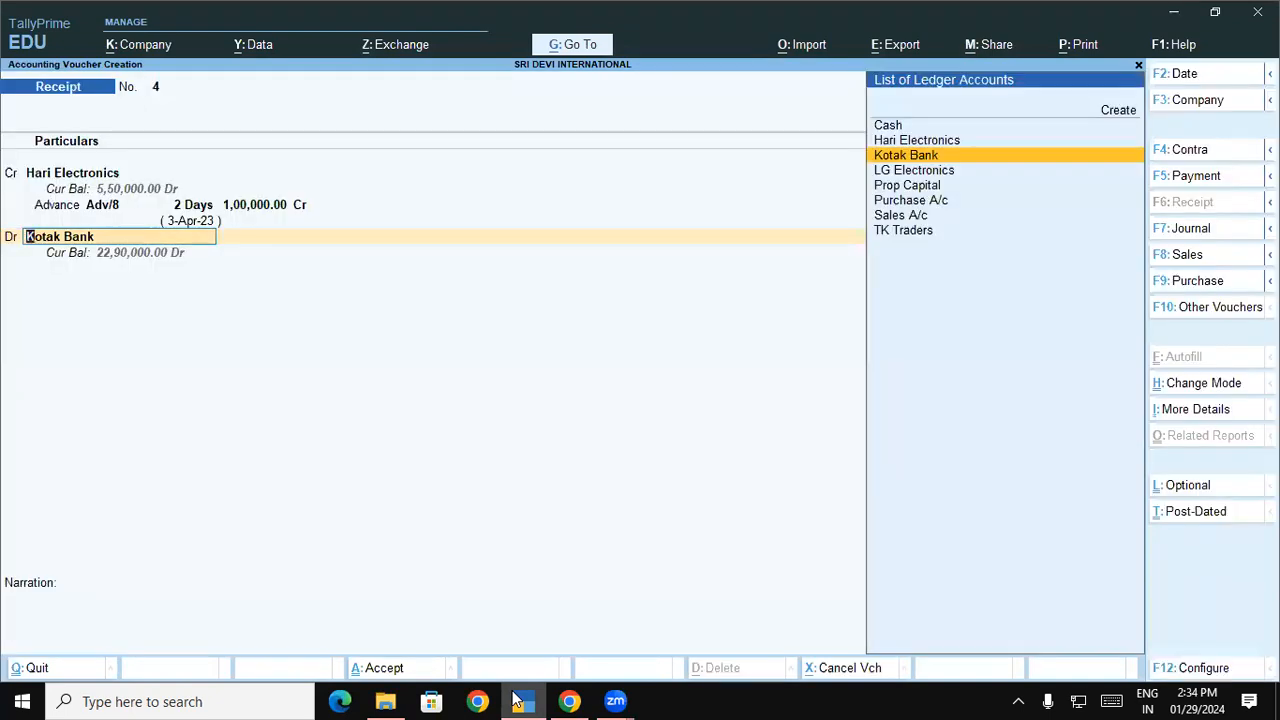
Debit Kotak Bank with the 1,00,000 receipt and allocate it as Cheque/DD with instrument number 200006.
key(Return)
key(Return)
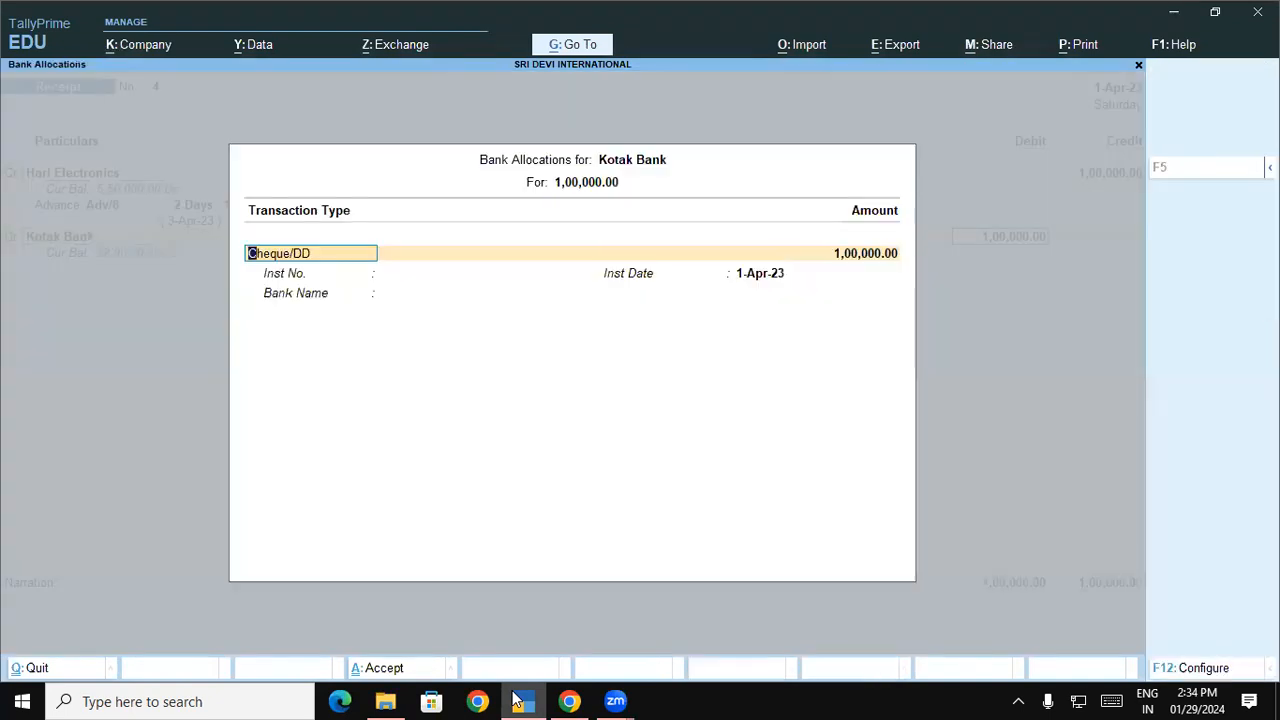
key(Return)
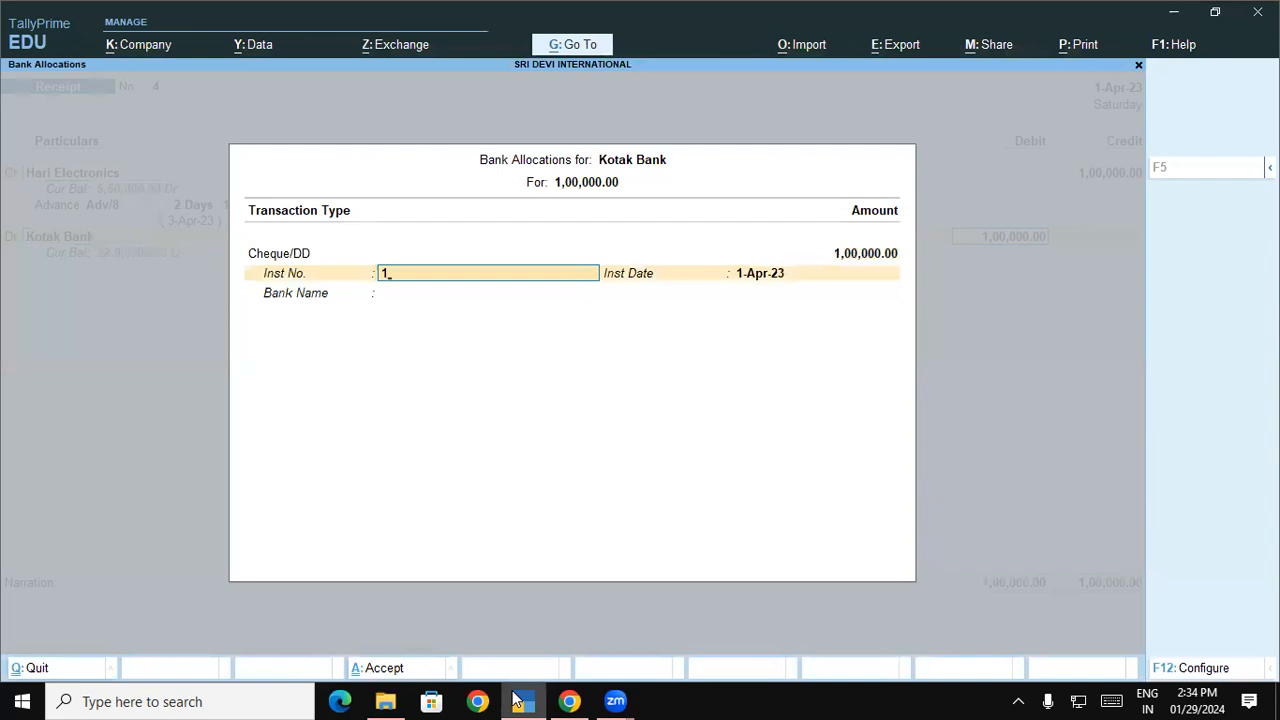
text(200006)
key(Return)
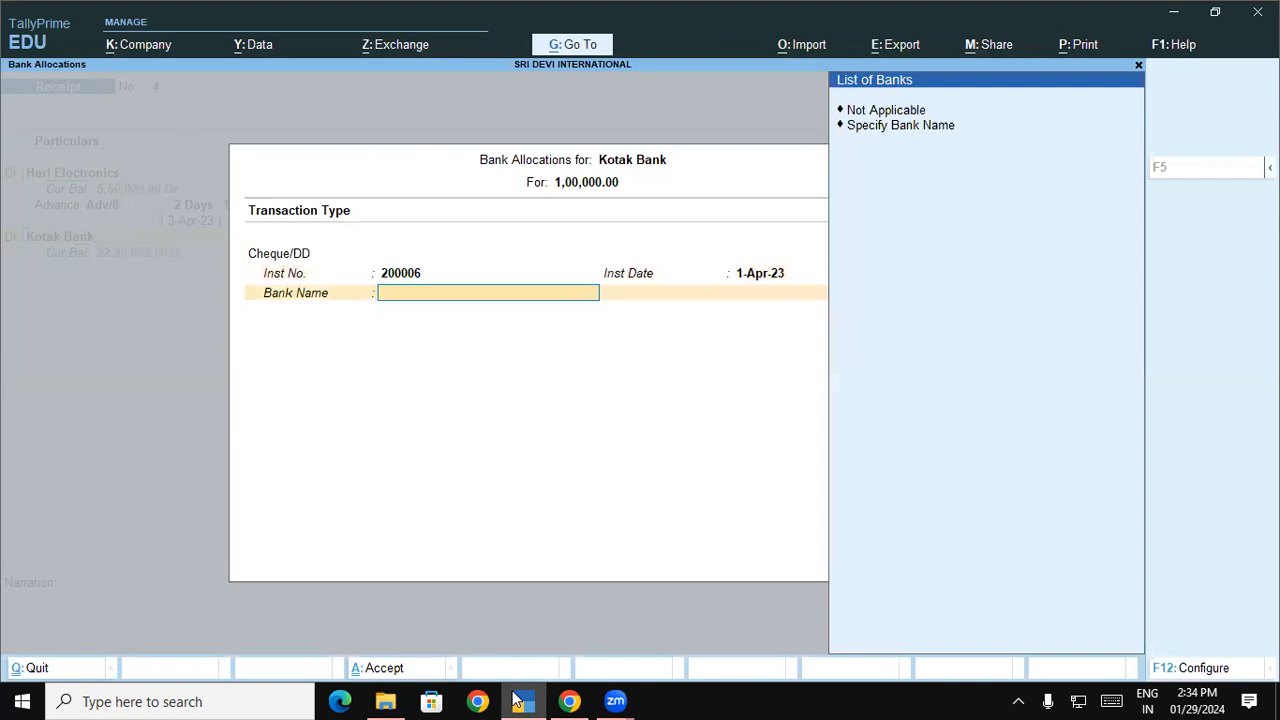
Check the receipt details in the course document, finish the Kotak Bank allocation and save the receipt voucher without a narration.
click(517, 700)
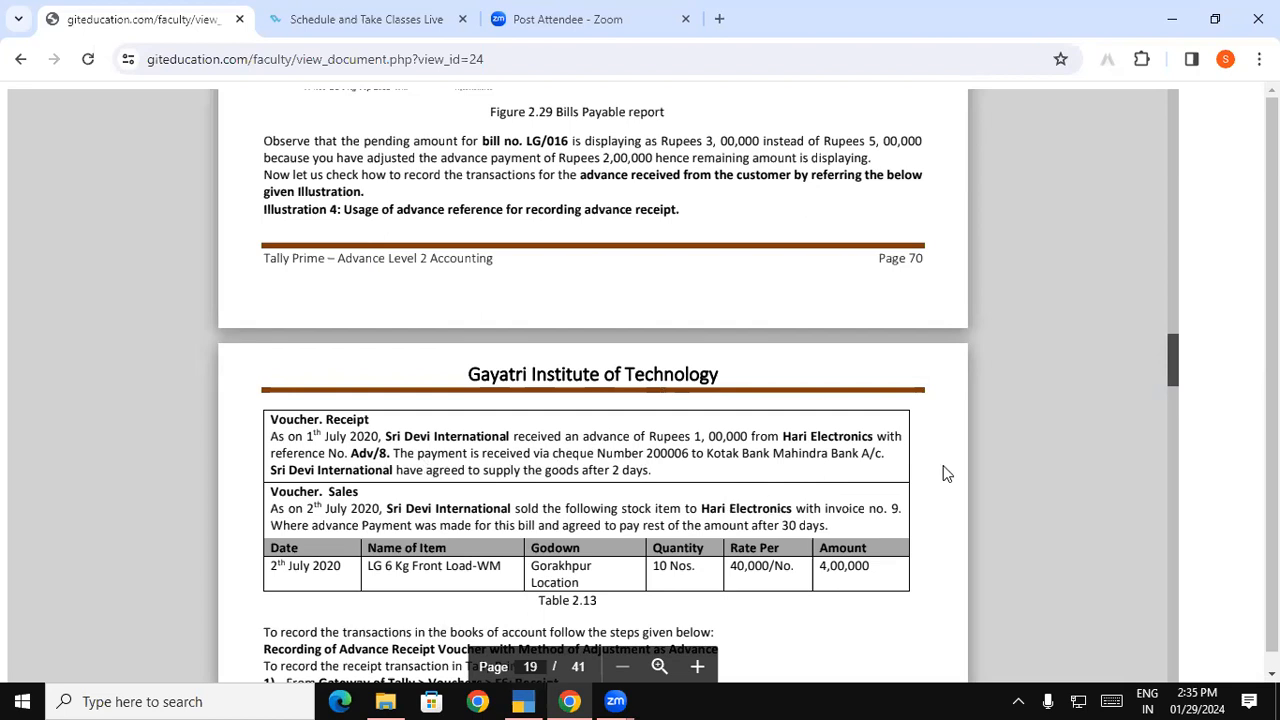
click(513, 698)
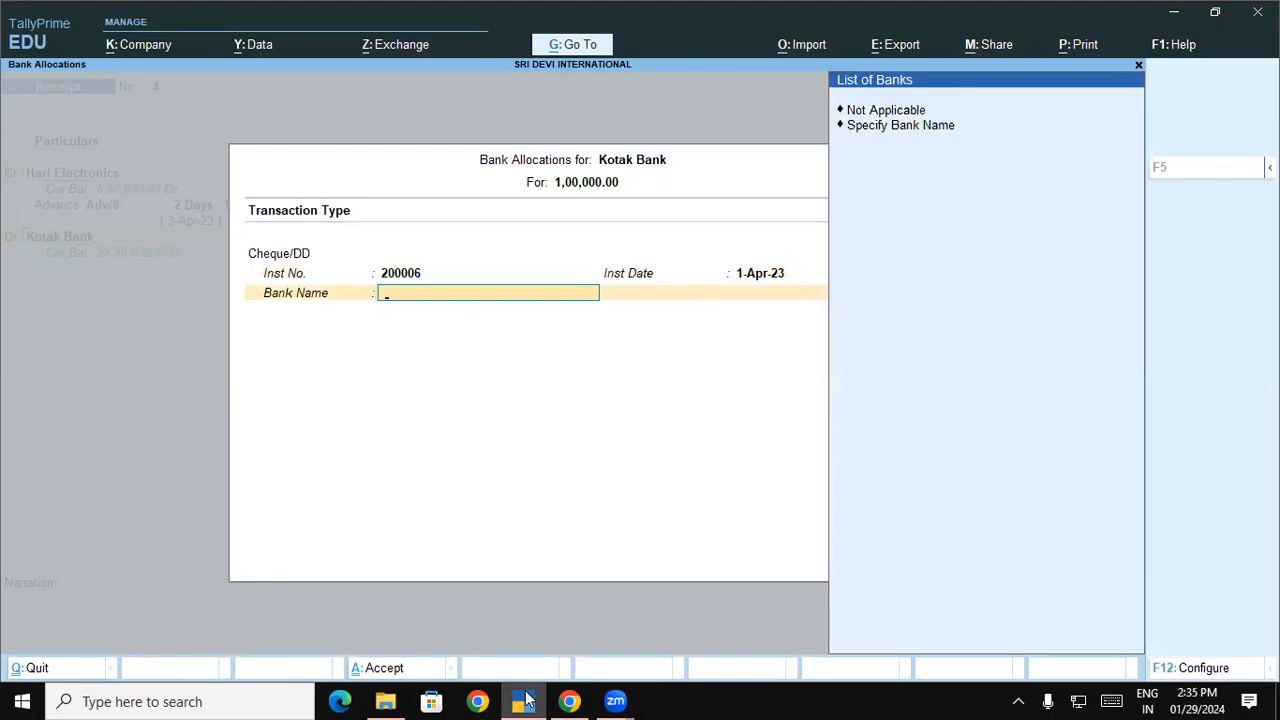
key(Return)
key(Down)
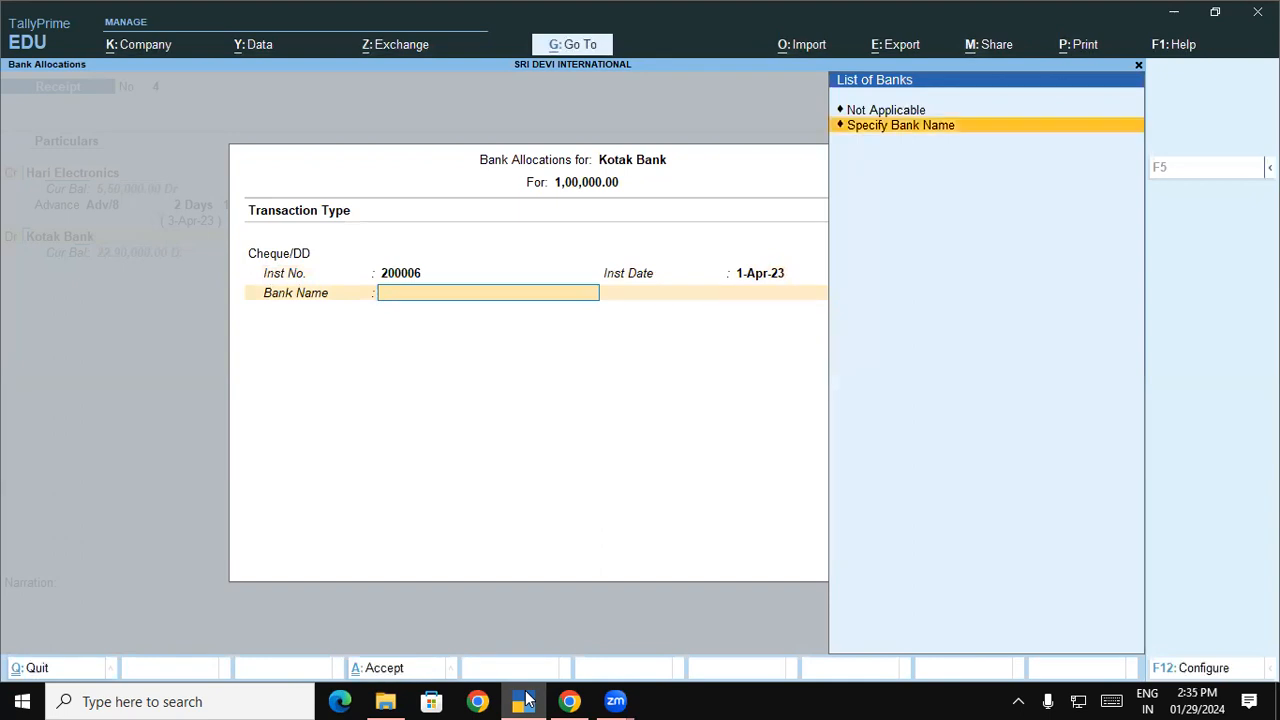
key(Return)
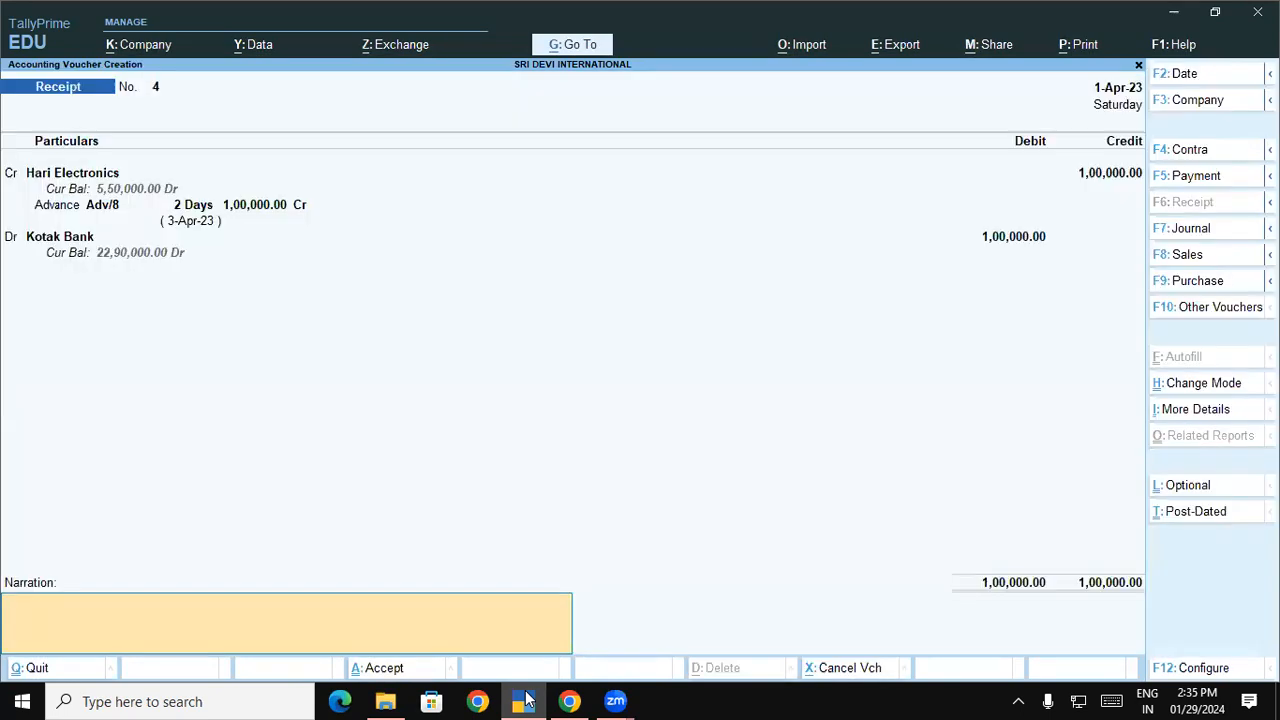
key(Return)
key(y)
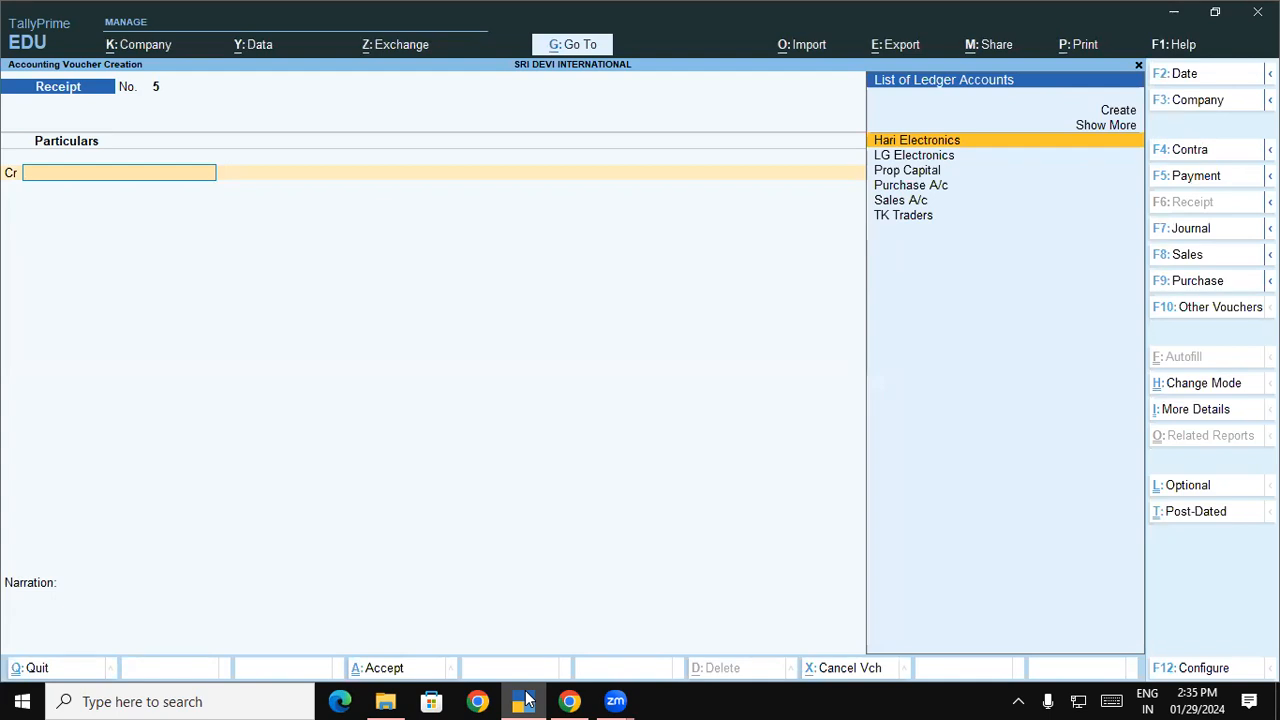
Leave receipt voucher entry and open Display More Reports from the Gateway of Tally.
key(Escape)
key(Return)
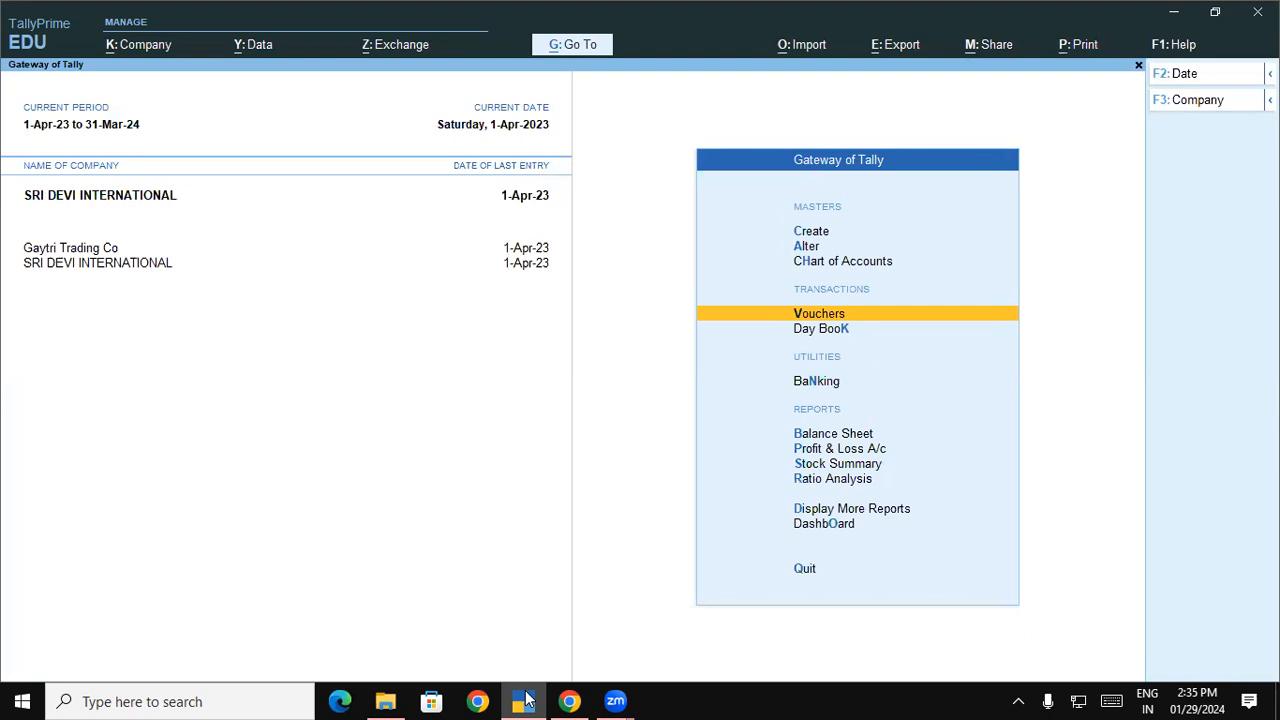
key(Down)
key(Down)
key(Down)
key(Down)
key(Down)
key(Down)
key(Down)
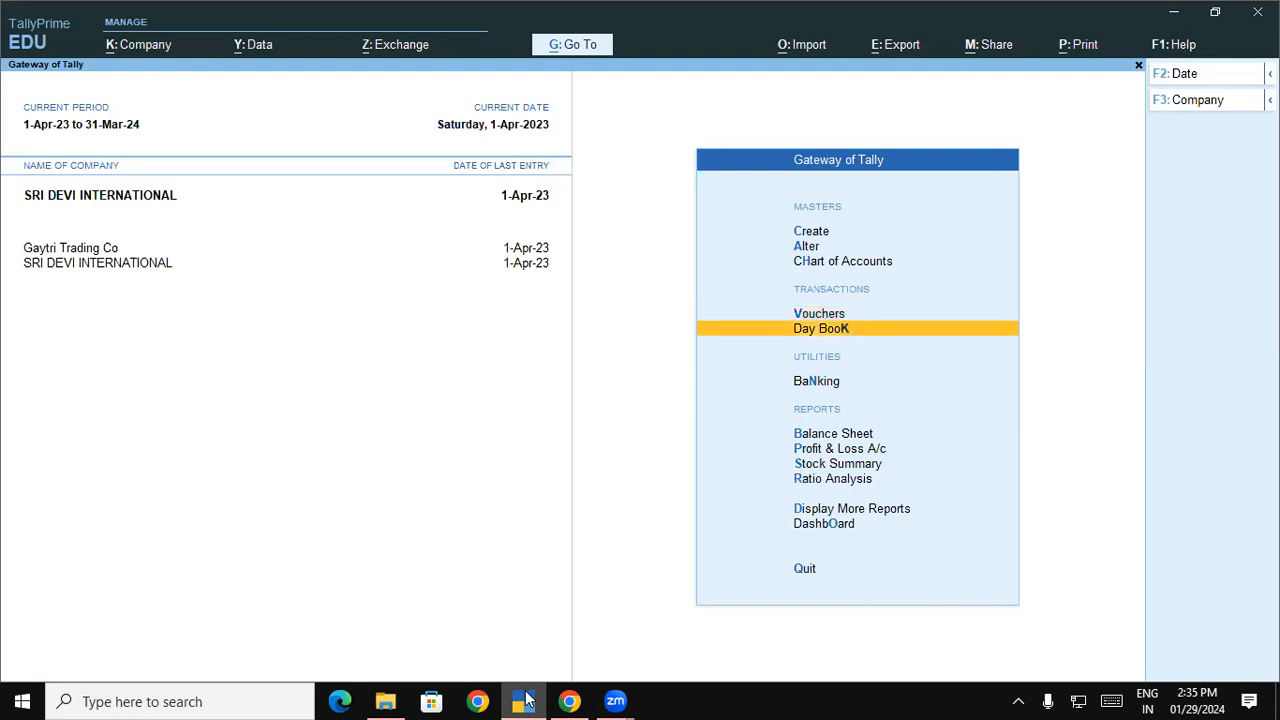
key(Return)
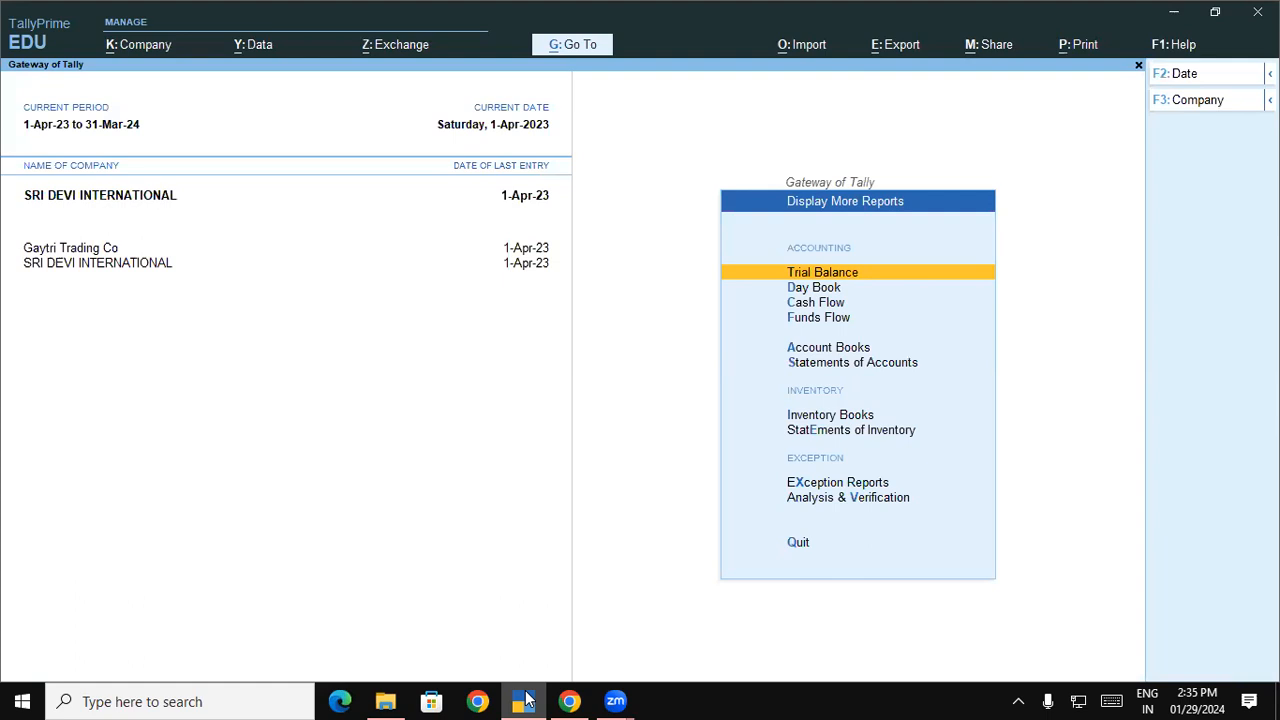
View the outstanding Payables report with its bill details expanded, and return to the Gateway of Tally.
key(Down)
key(Down)
key(Down)
key(Down)
key(Down)
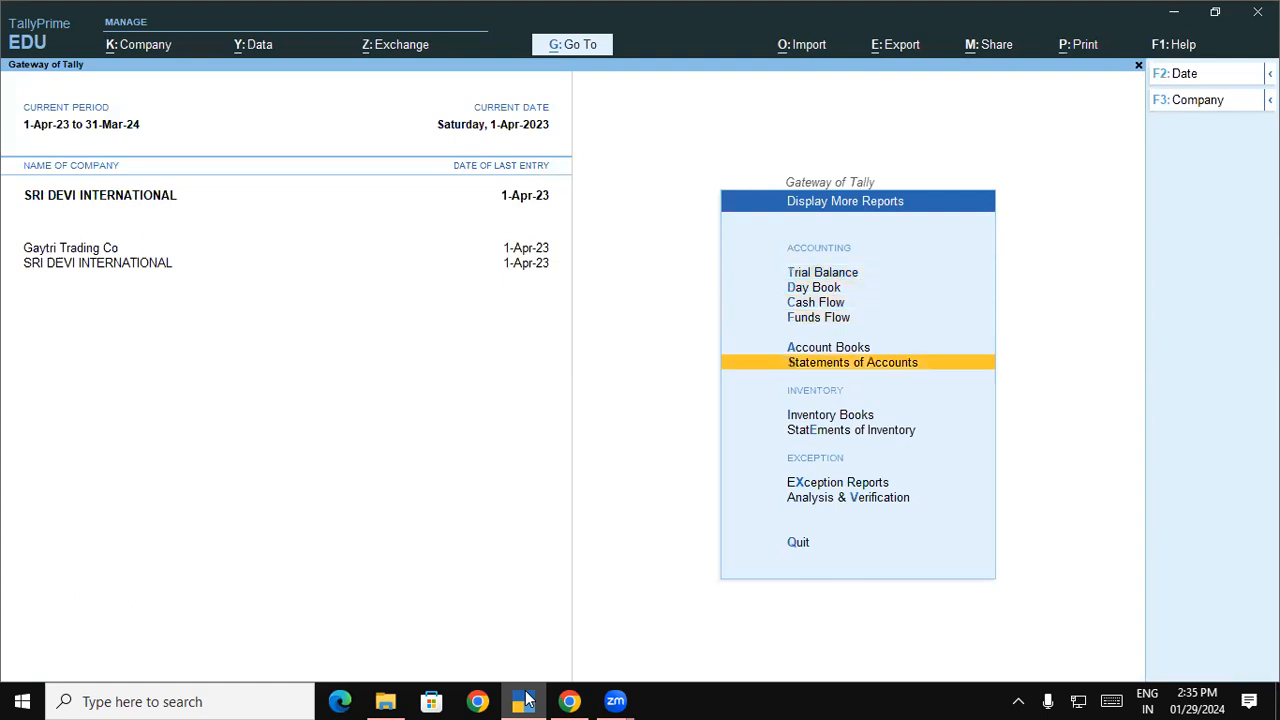
key(Return)
key(Return)
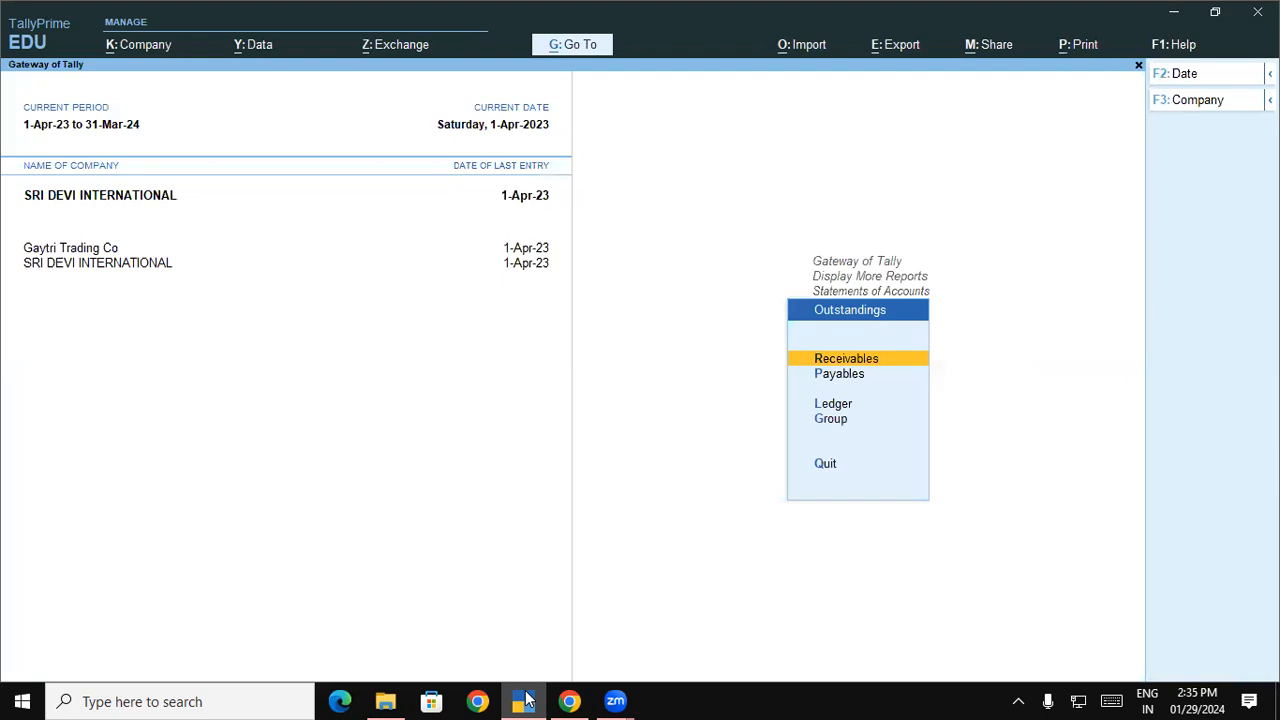
key(Down)
key(Return)
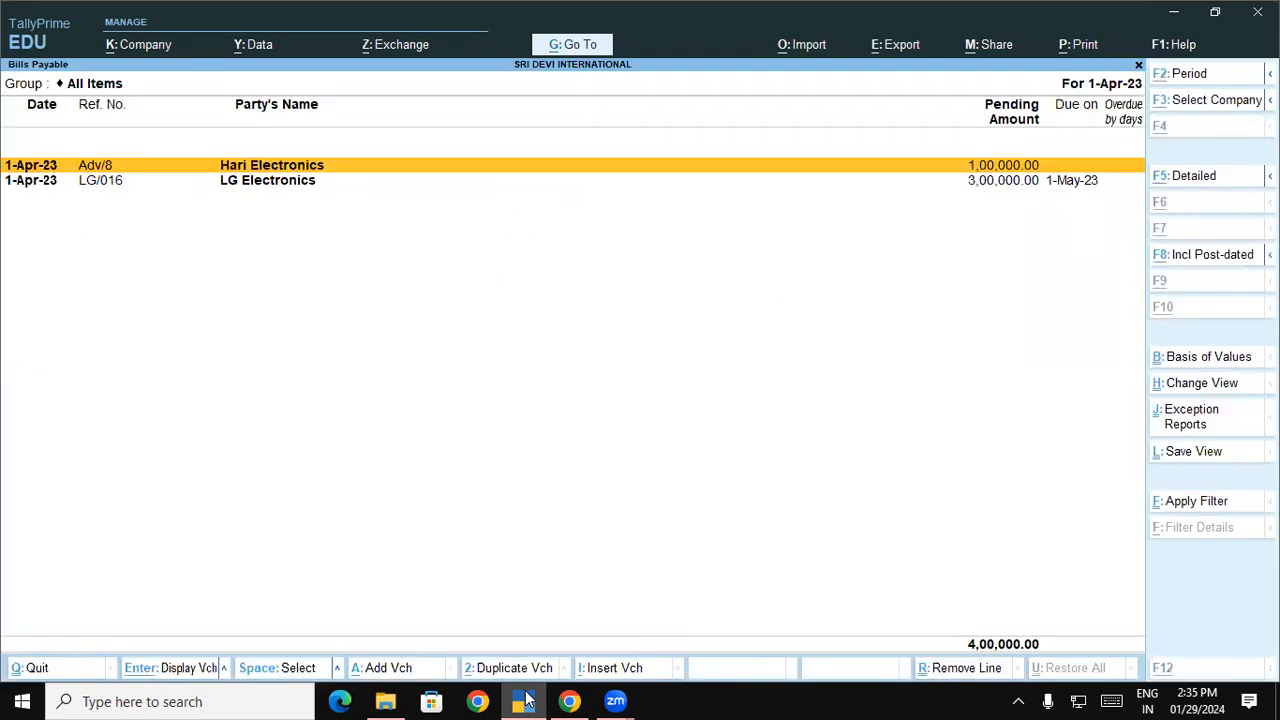
key(alt+F1)
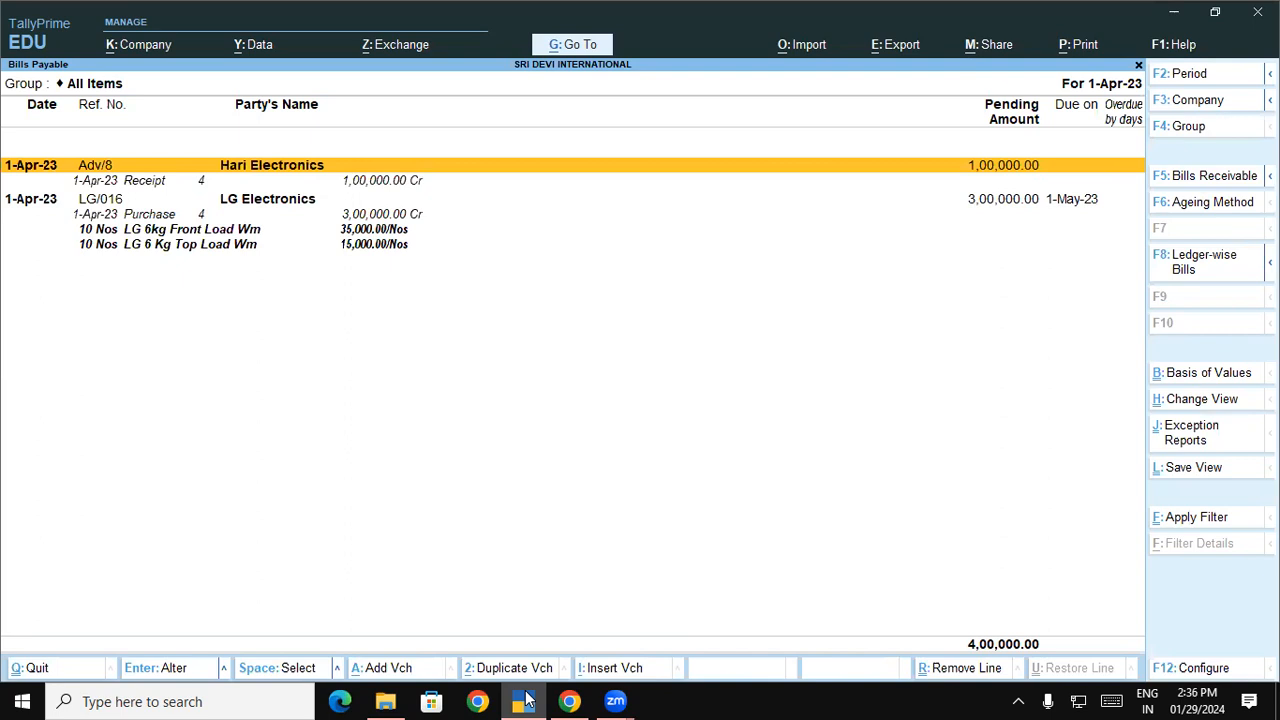
key(Escape)
key(Escape)
key(Escape)
key(Escape)
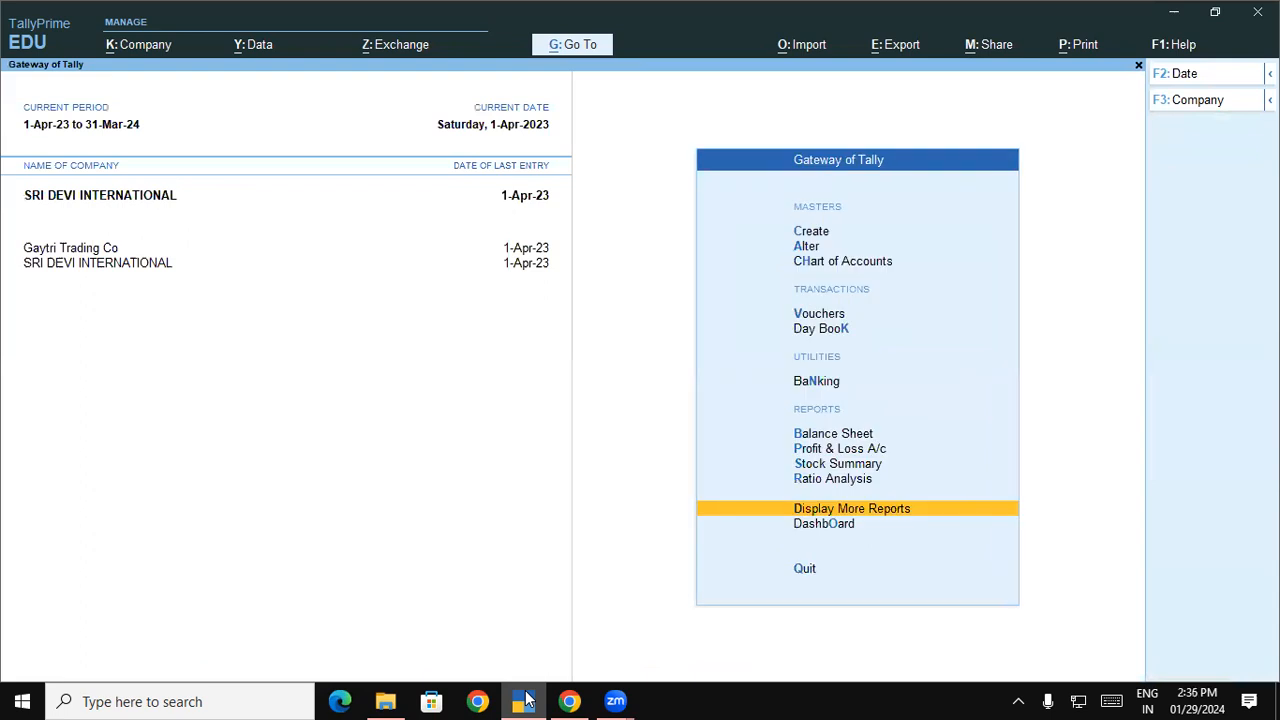
Start a new sales voucher and check the Hari Electronics sale details in the course document.
key(v)
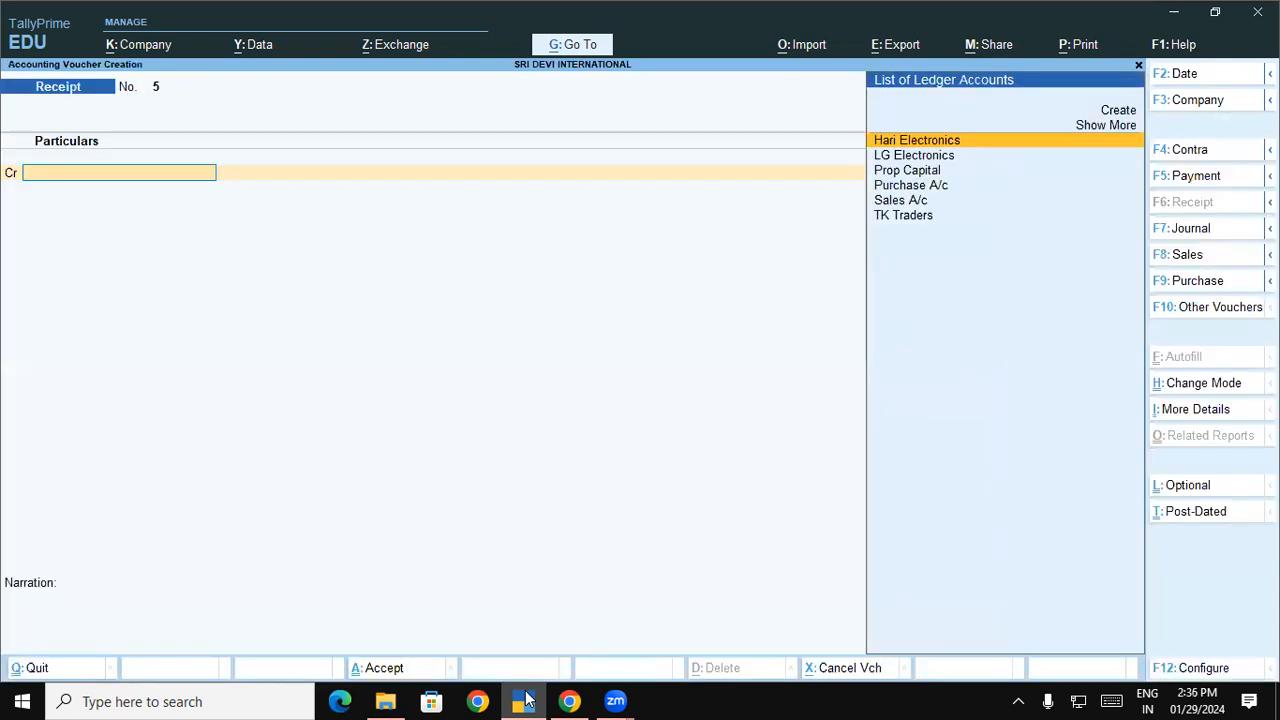
key(F8)
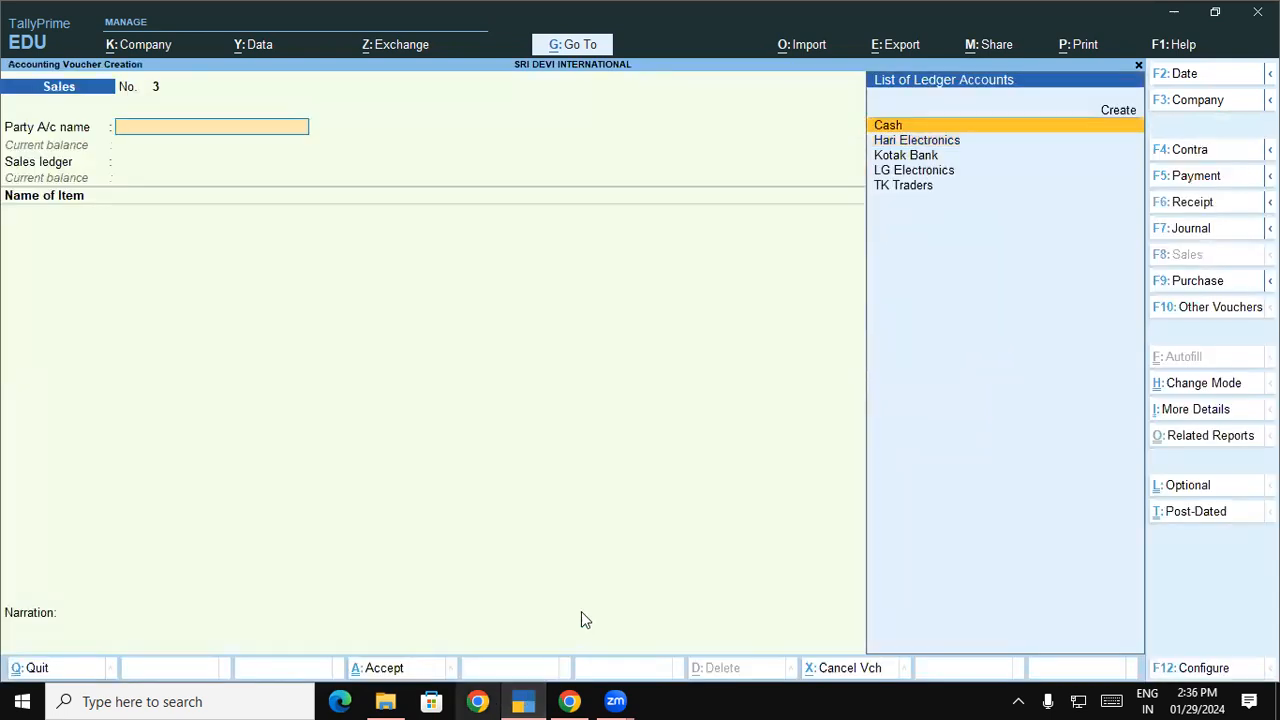
click(525, 701)
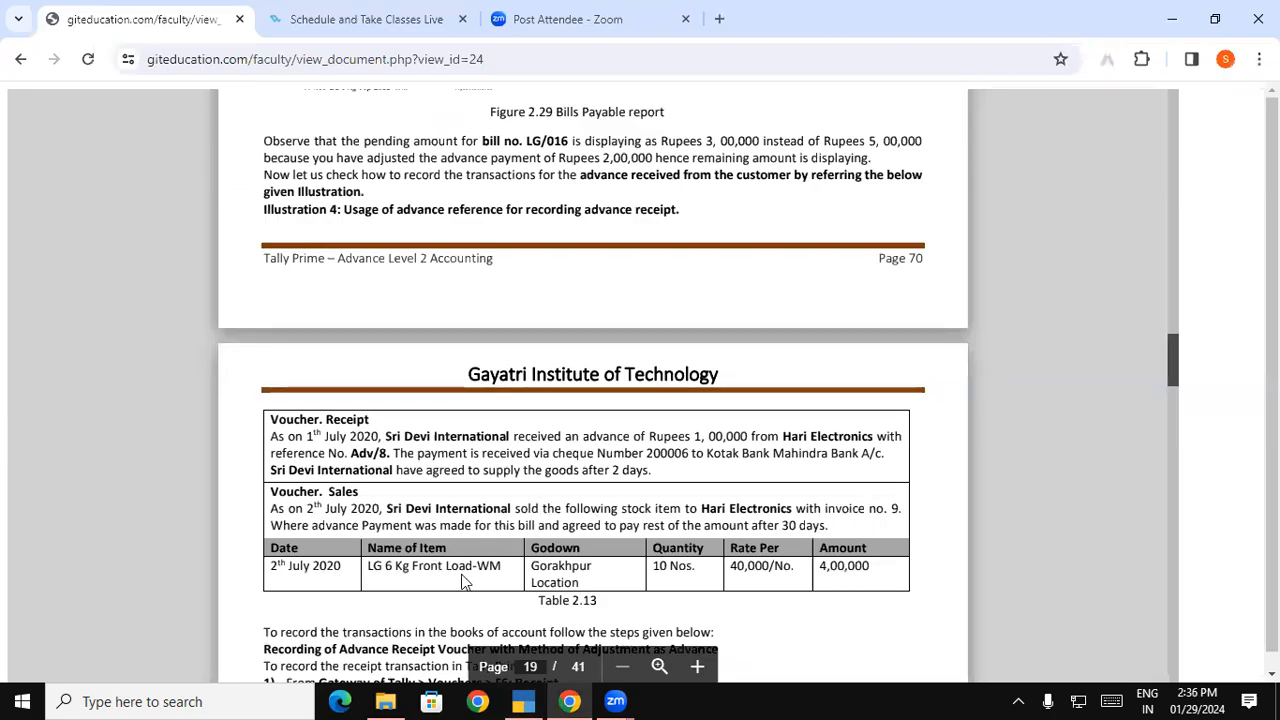
click(520, 700)
click(518, 700)
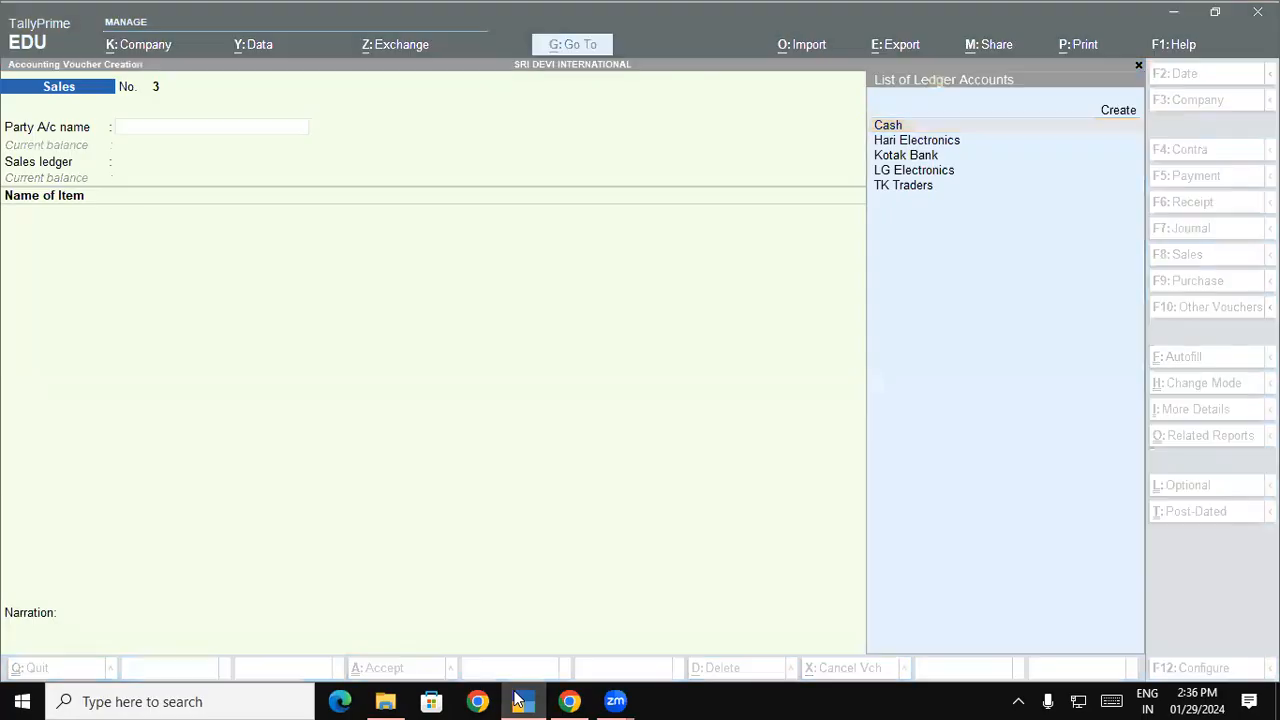
click(518, 700)
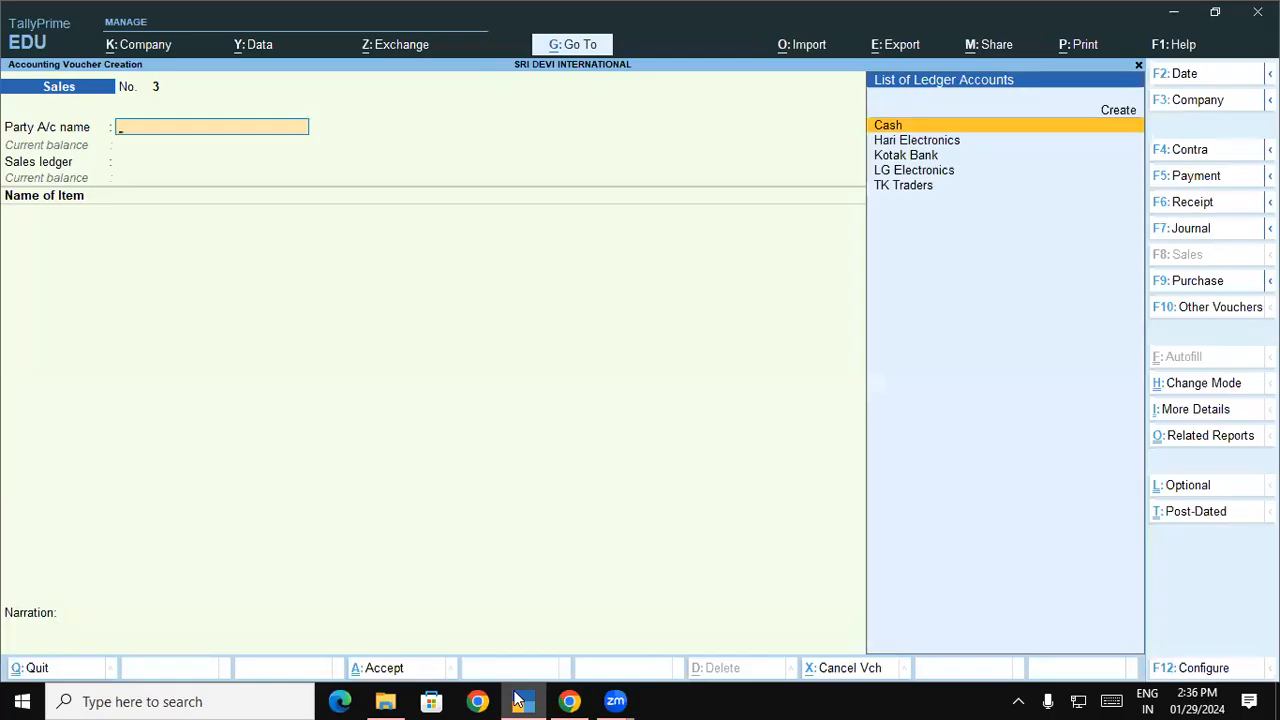
Set Hari Electronics as the party of the sales voucher and leave the dispatch and party details at their defaults.
text(H)
key(Return)
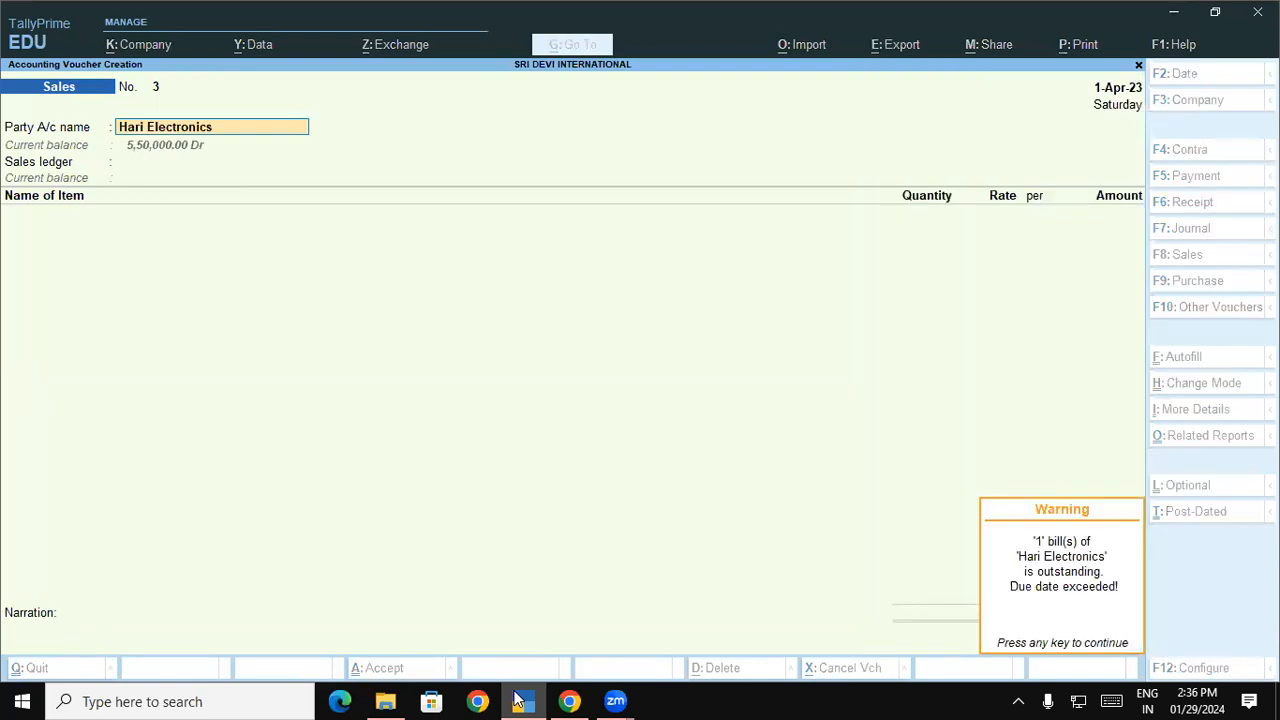
key(Return)
key(Return)
key(Return)
key(Return)
key(Return)
key(Return)
key(Return)
key(Return)
key(Return)
key(Return)
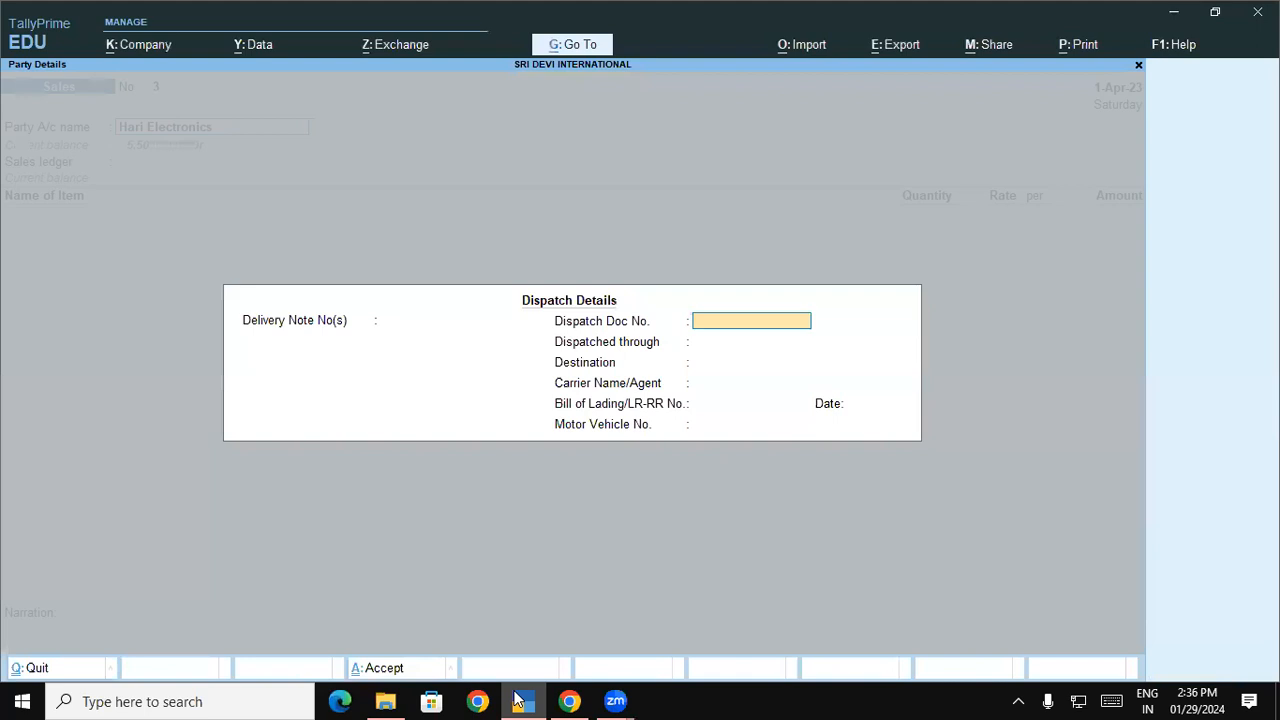
key(Return)
key(Return)
key(Return)
key(Return)
key(Return)
key(Return)
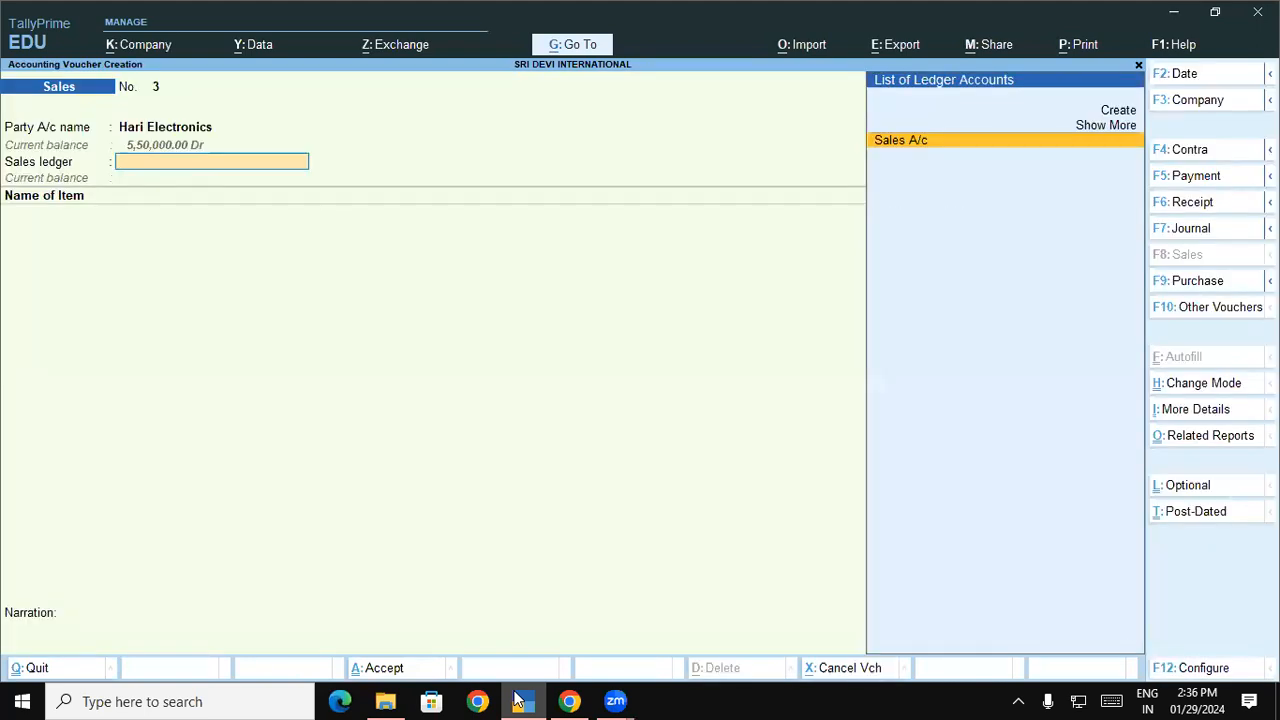
Using Sales A/c, add 10 Nos of LG 6kg Front Load Wm from the Gkp godown at 40,000 each and end the item list.
key(Return)
text(Lg)
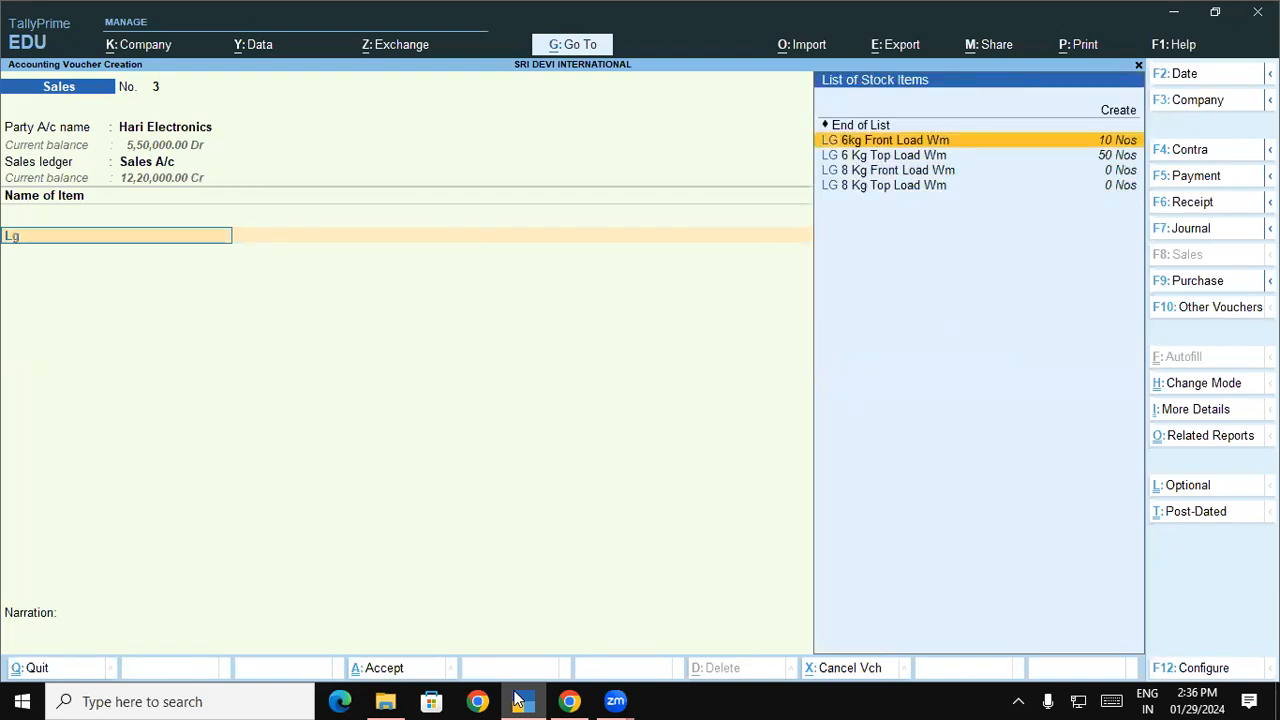
key(Return)
text(Gkp)
key(Return)
text(10)
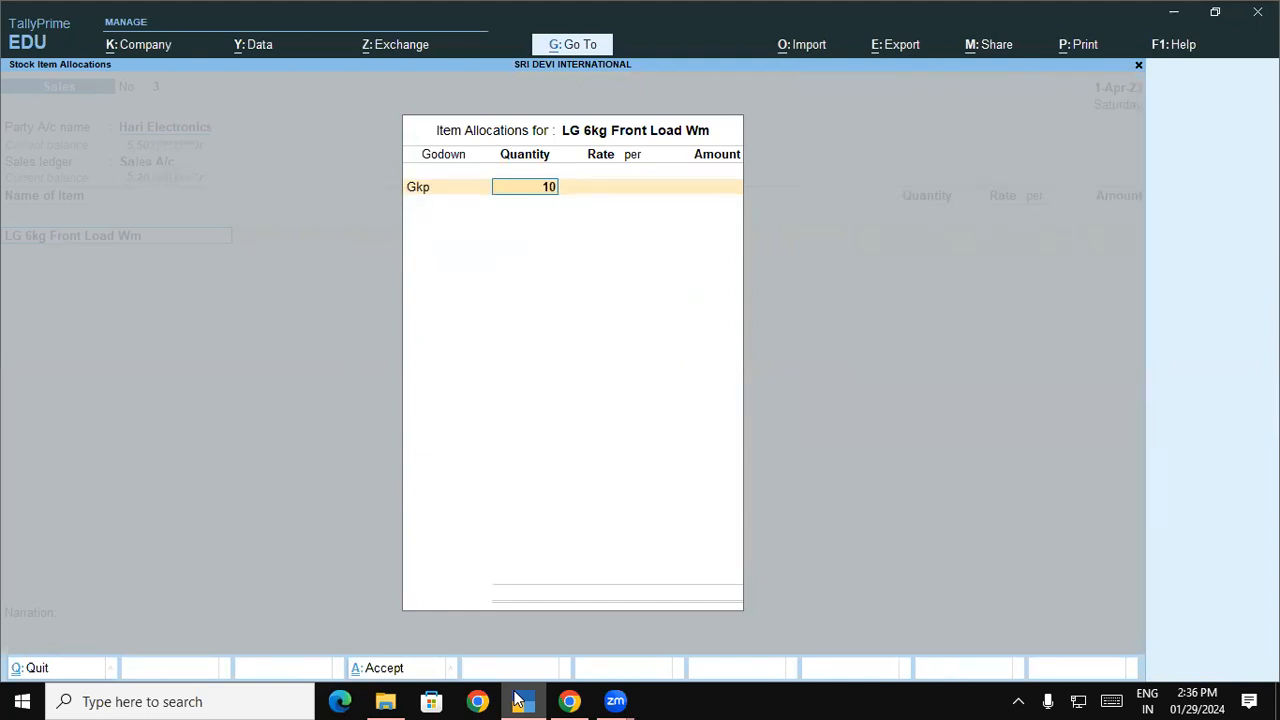
key(Return)
key(Return)
key(Return)
key(Return)
key(Return)
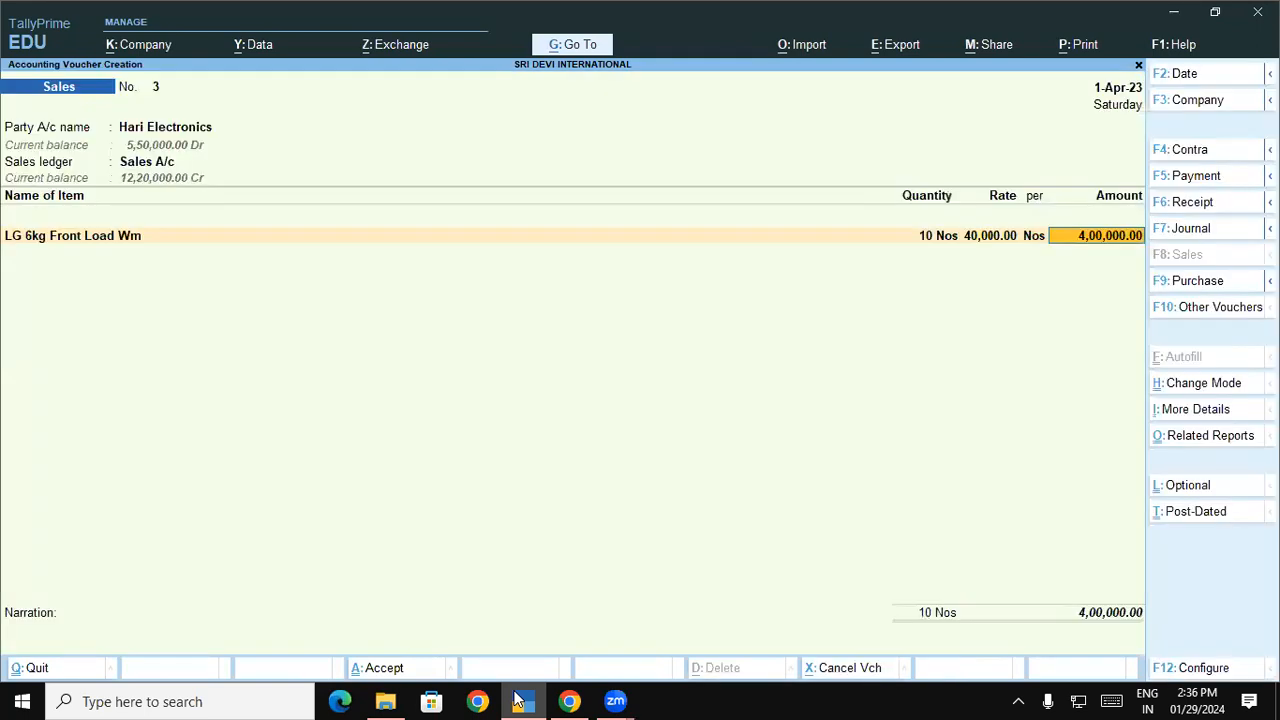
key(Return)
key(Return)
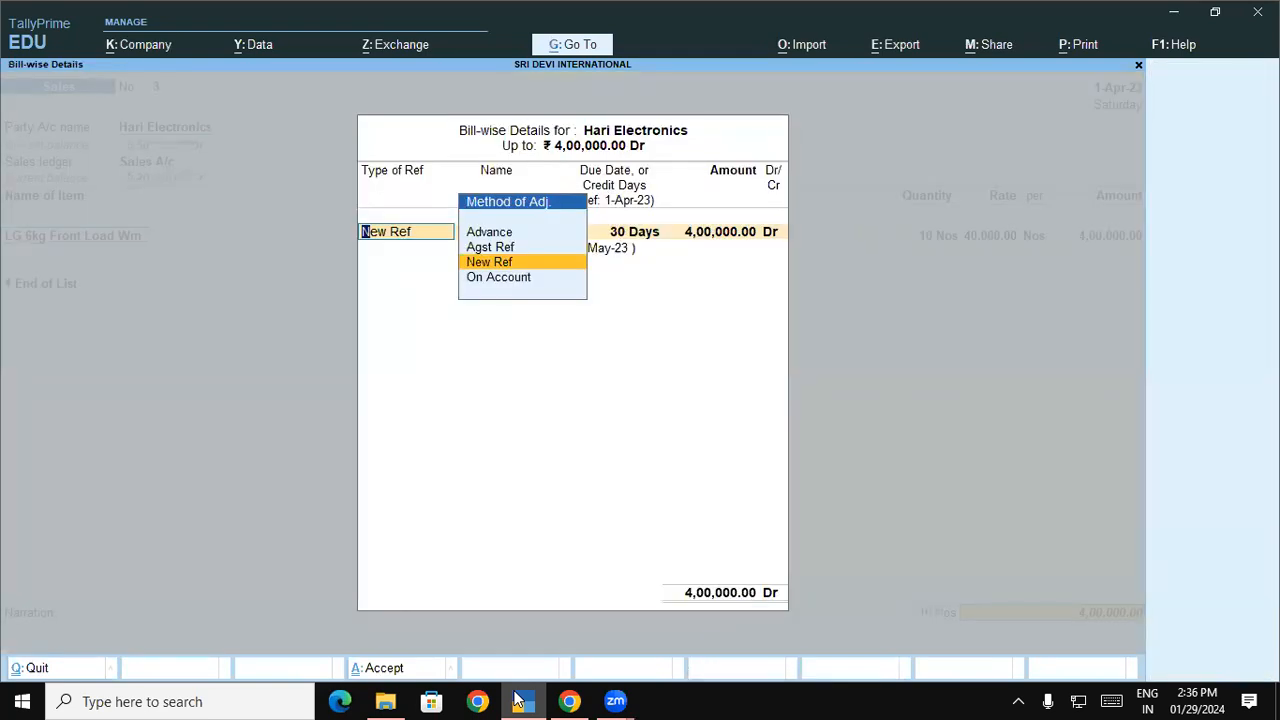
Adjust 1,00,000 Dr of the Hari Electronics bill against the pending Adv/8 reference using Agst Ref.
key(Up)
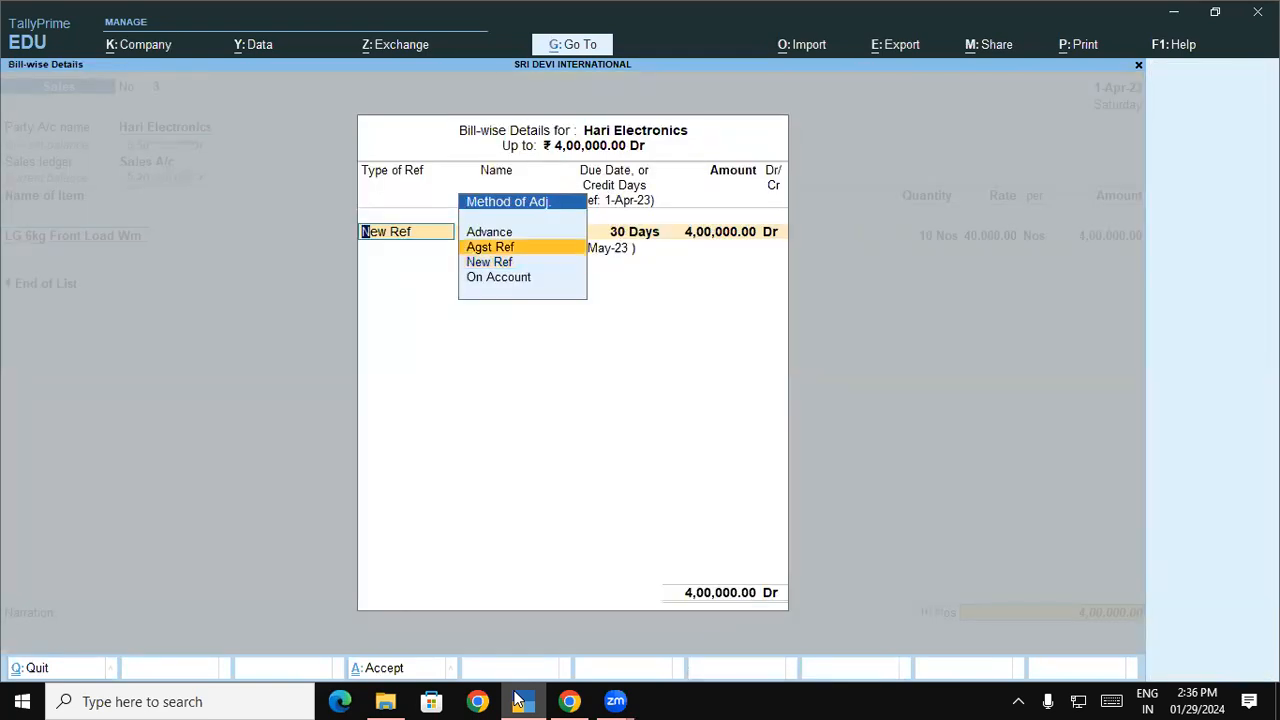
key(Return)
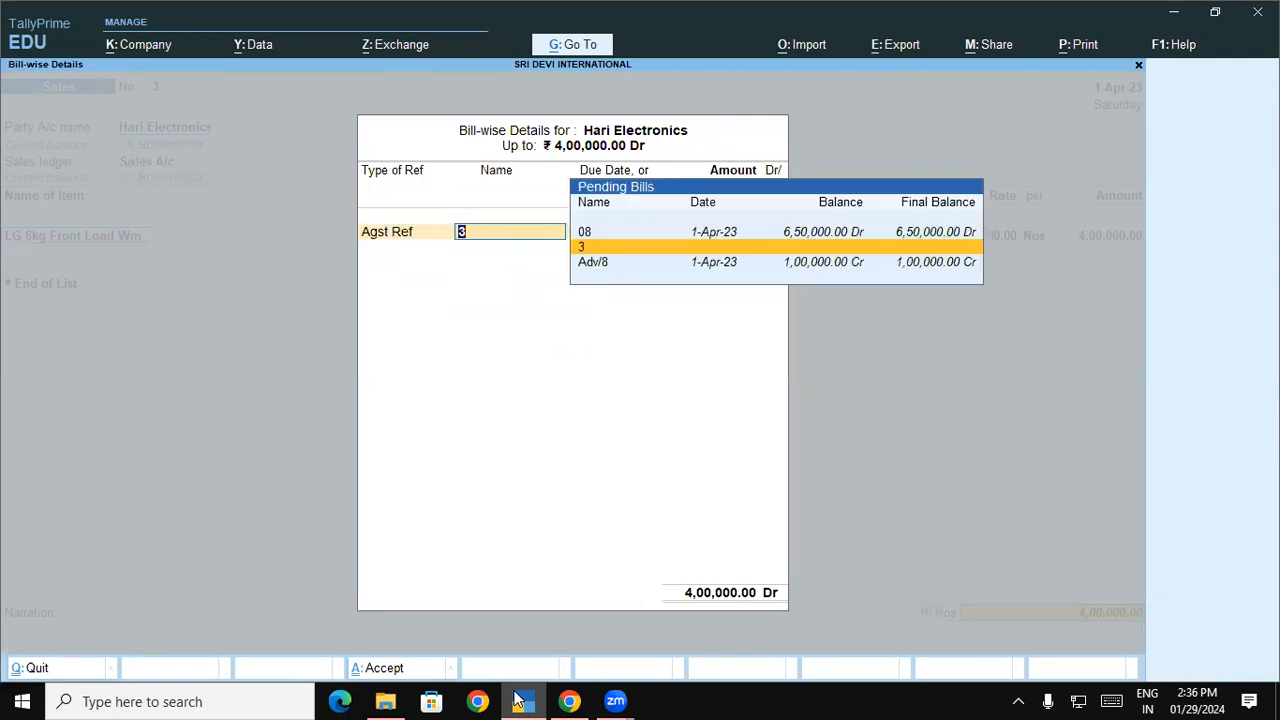
key(Down)
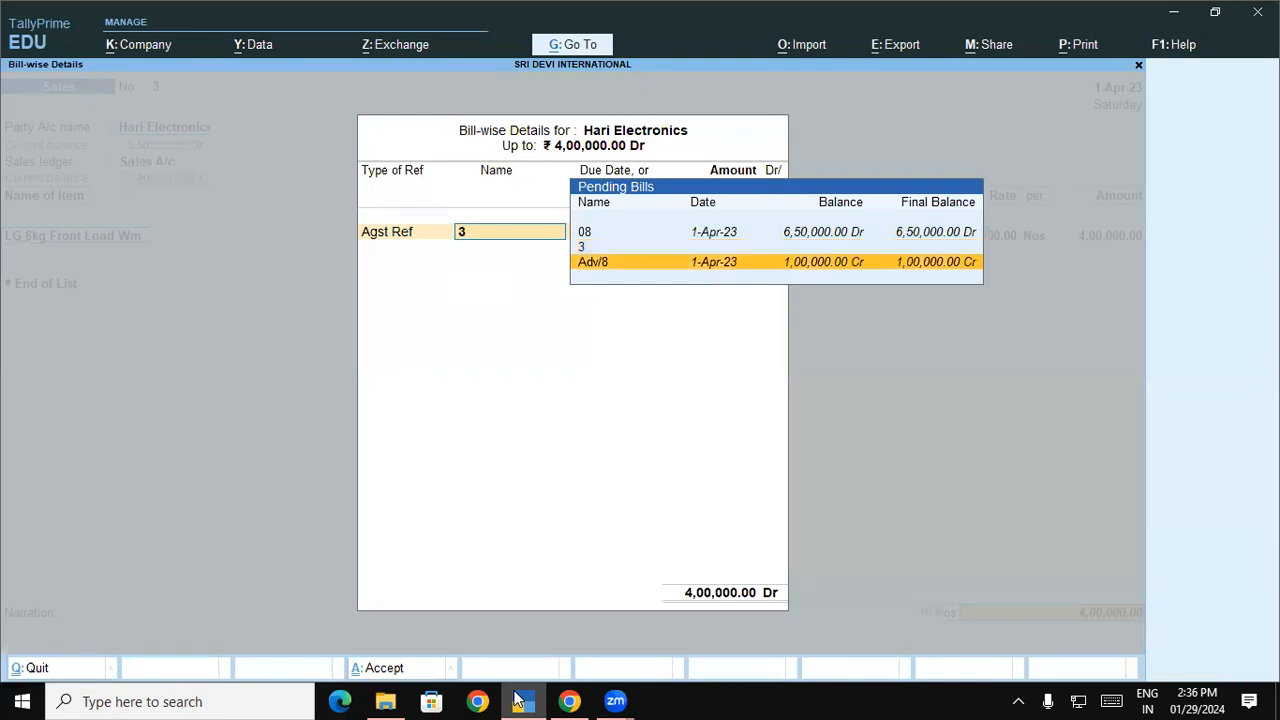
key(Return)
text(1,00,000)
key(Return)
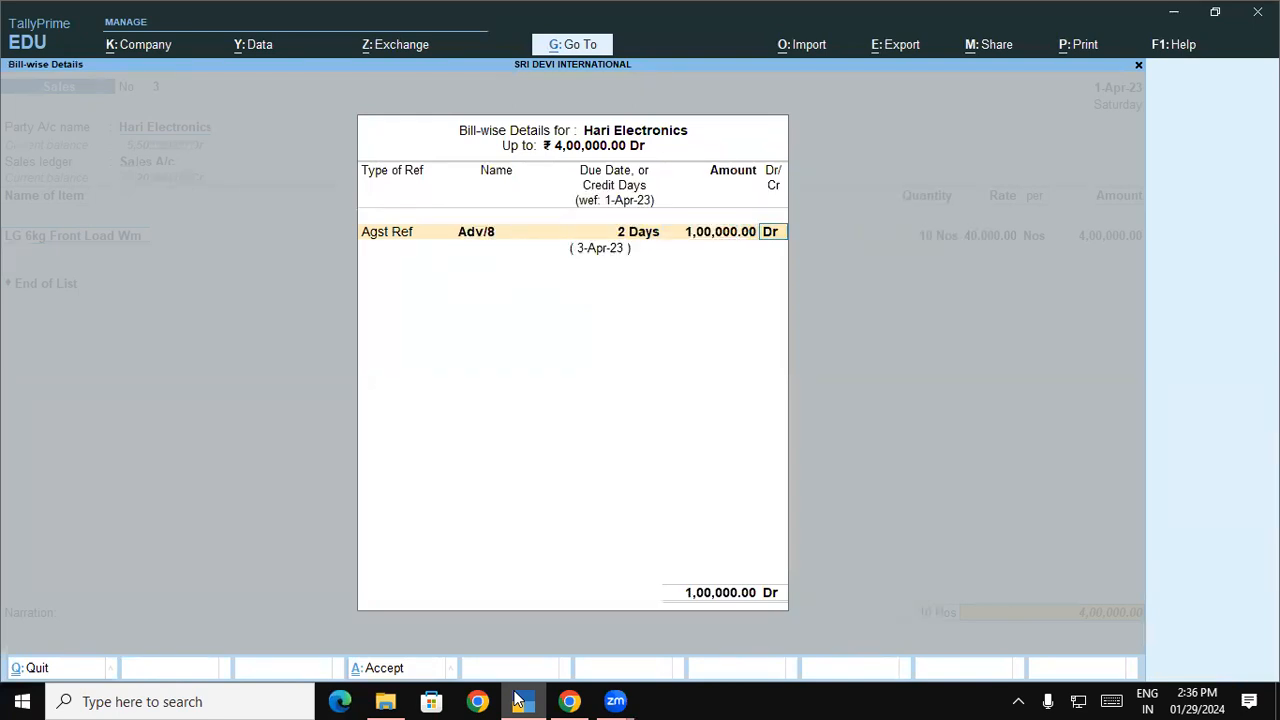
key(Return)
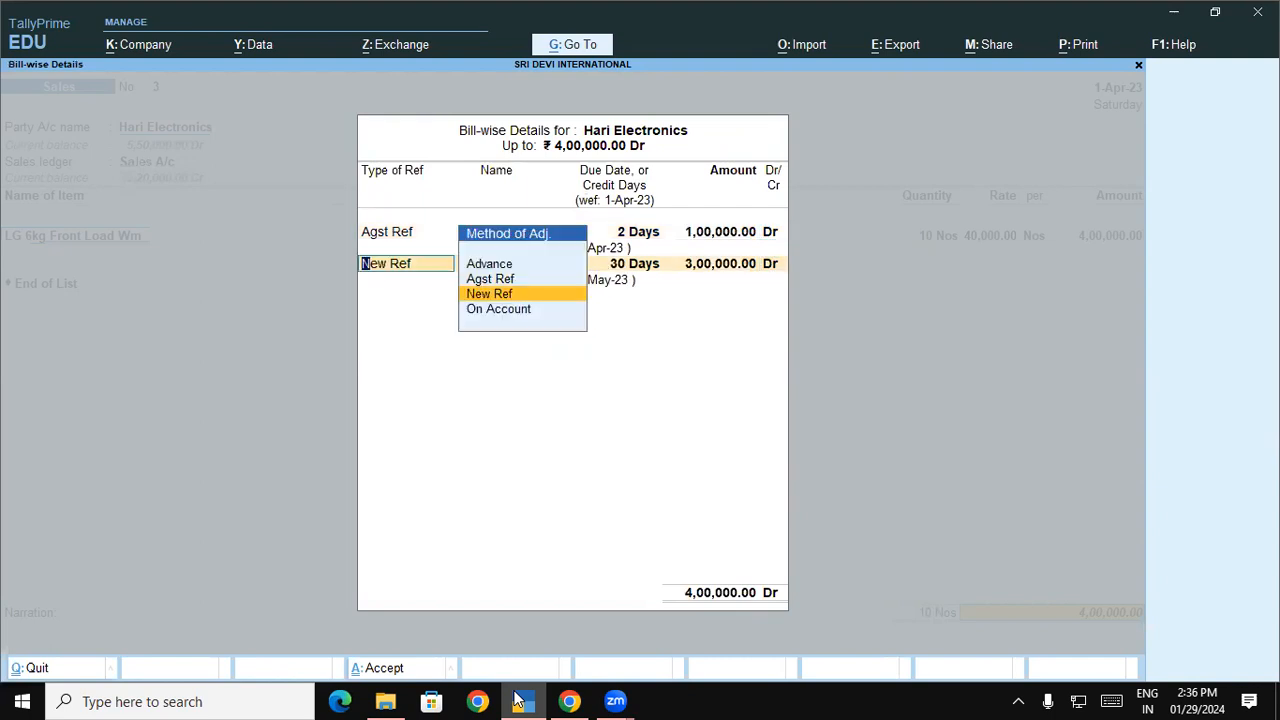
Record the remaining 3,00,000 Dr as New Ref 3 with 30 days' credit and save the sales voucher.
key(Return)
key(Return)
key(Return)
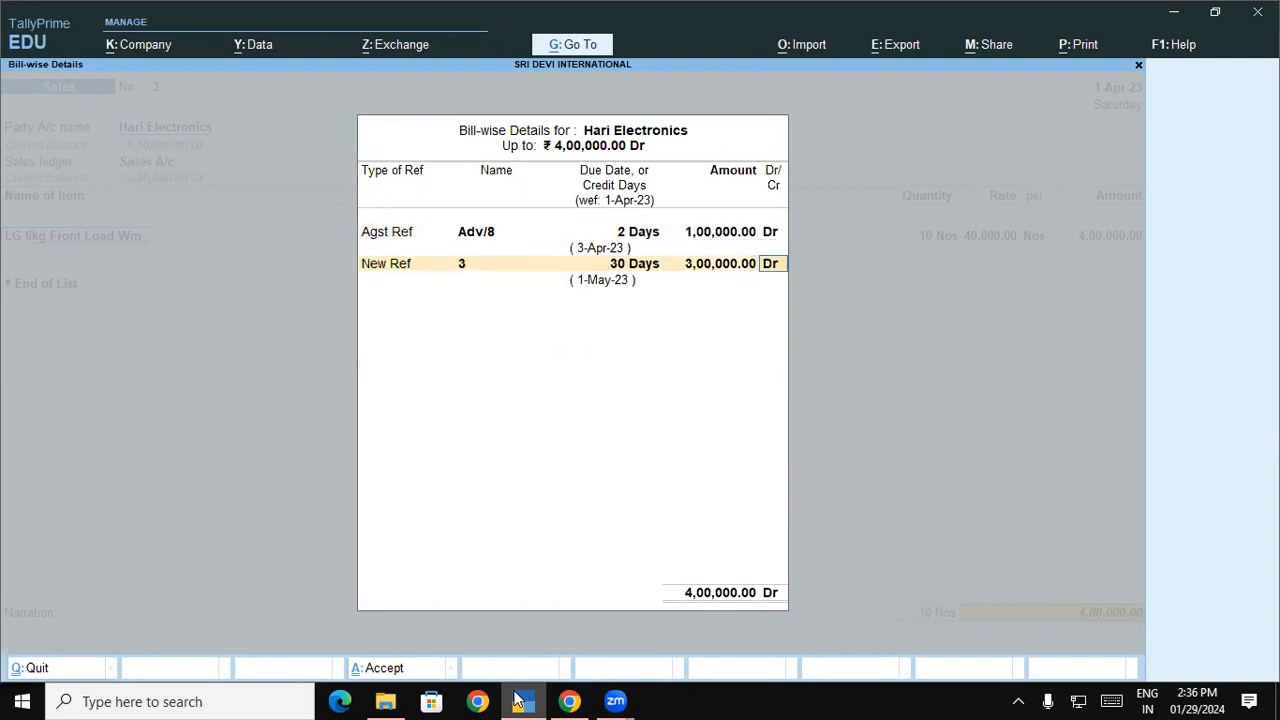
key(Return)
key(Return)
key(y)
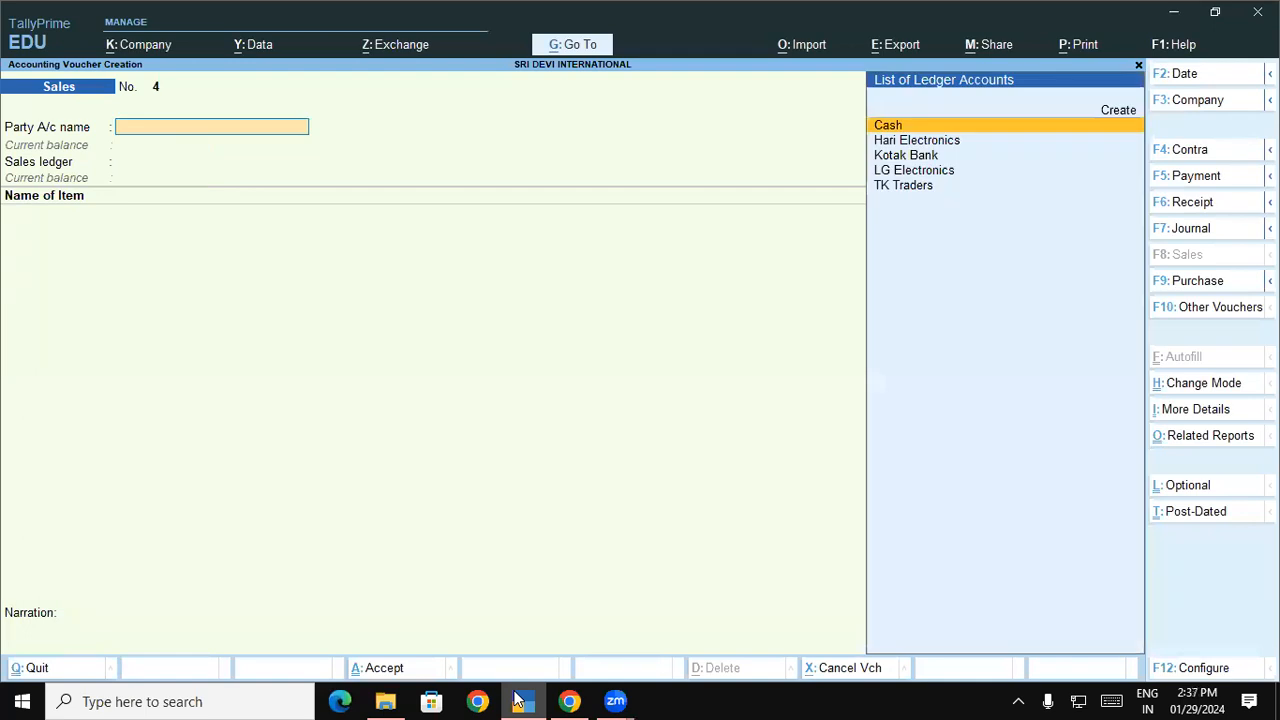
Leave voucher entry and view the Bills Payable report among the outstandings statements.
key(Escape)
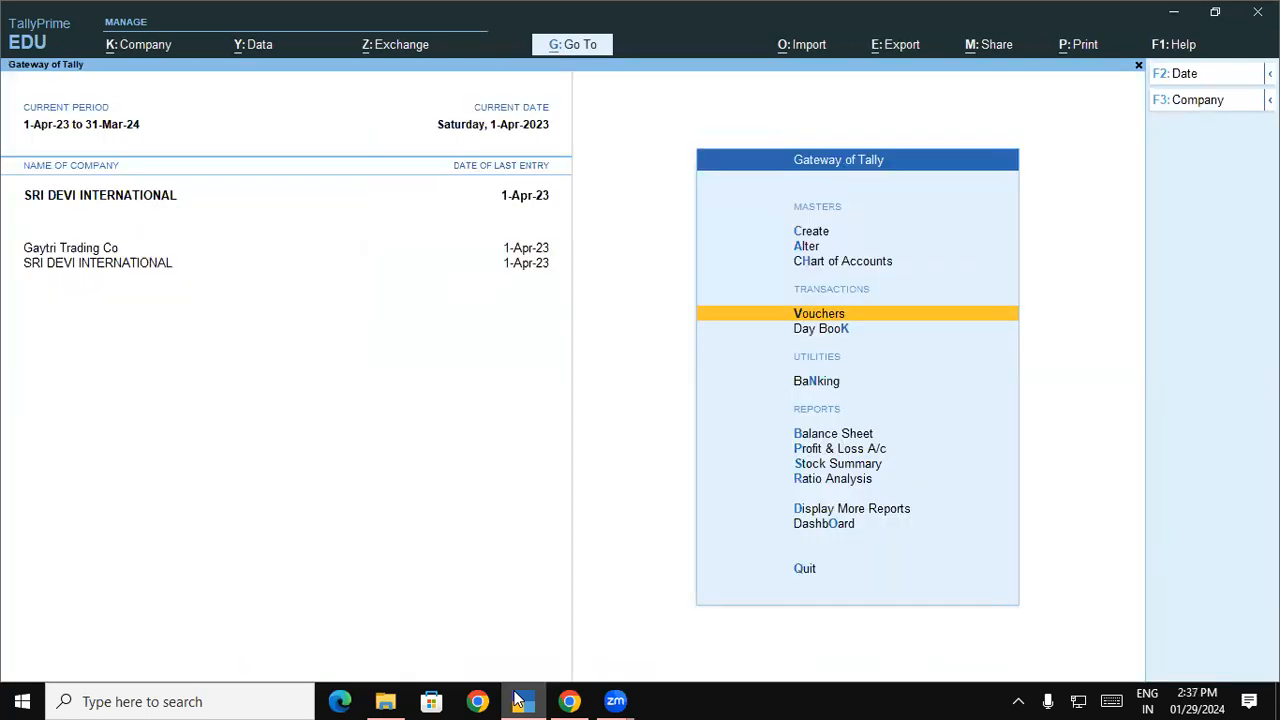
key(Down)
key(Down)
key(Down)
key(Down)
key(Down)
key(Down)
key(Down)
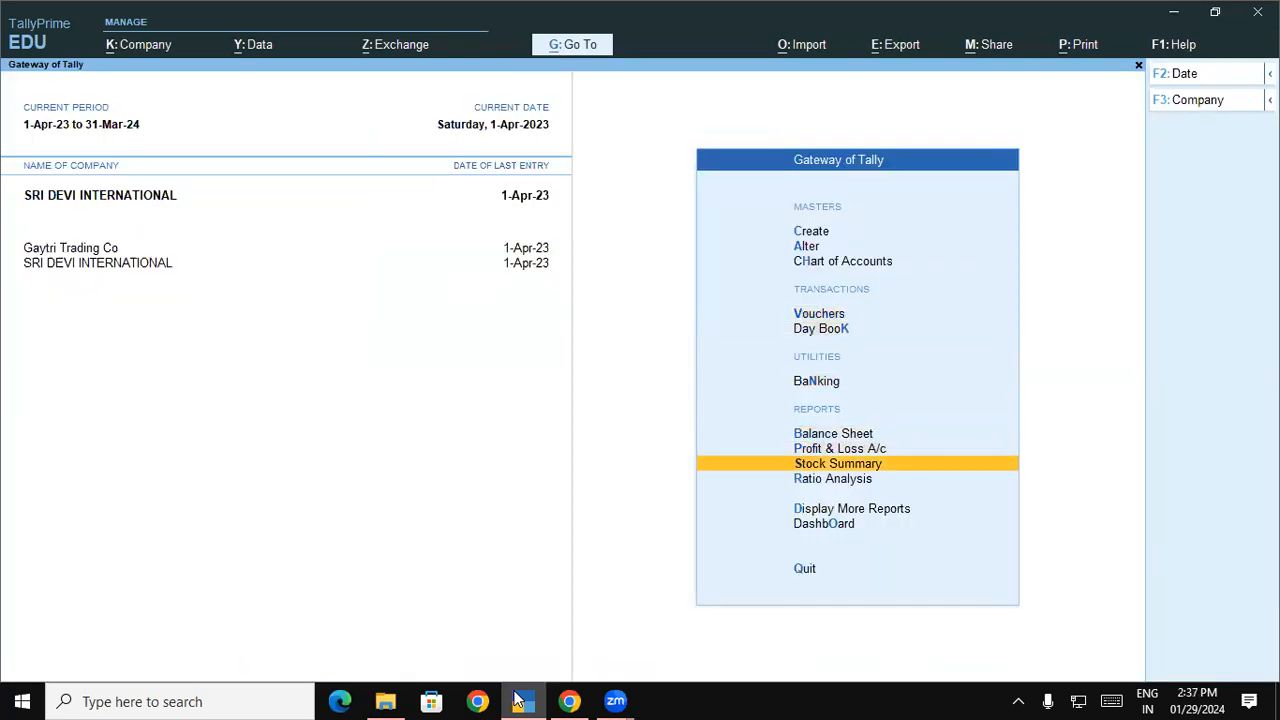
key(Return)
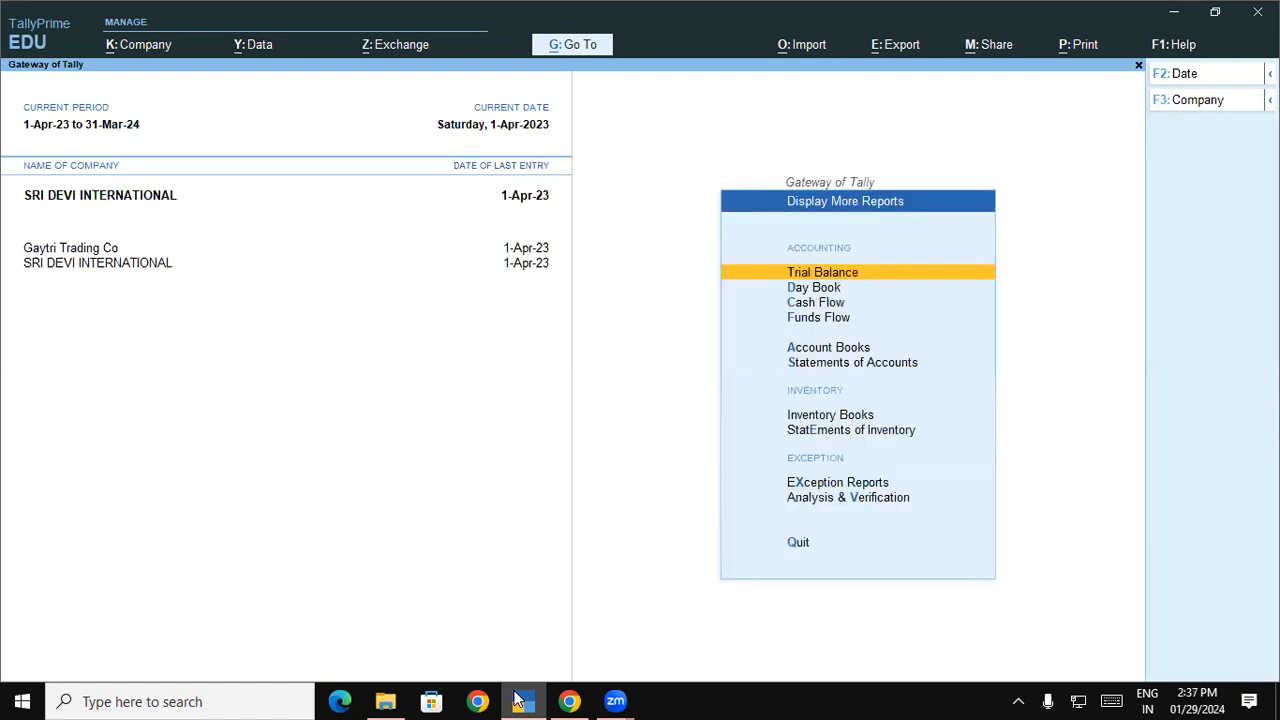
key(Down)
key(Down)
key(Down)
key(Down)
key(Down)
key(Down)
key(Up)
key(Return)
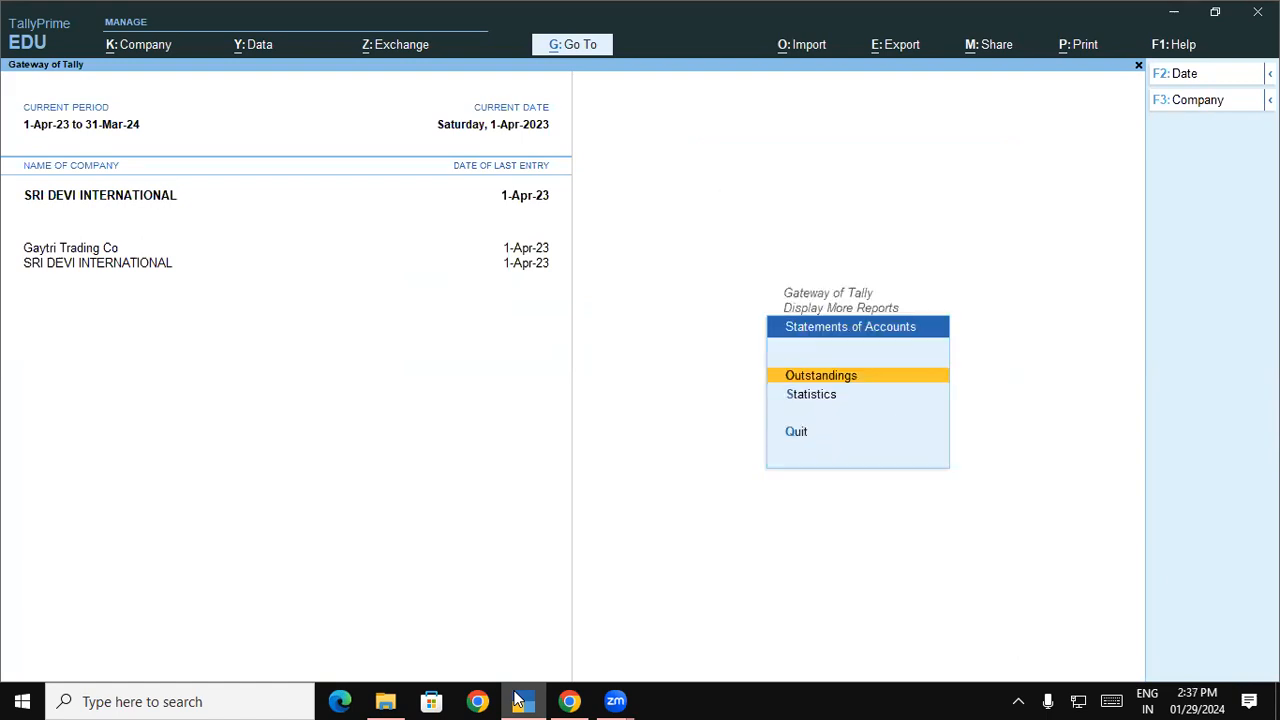
key(Return)
key(Down)
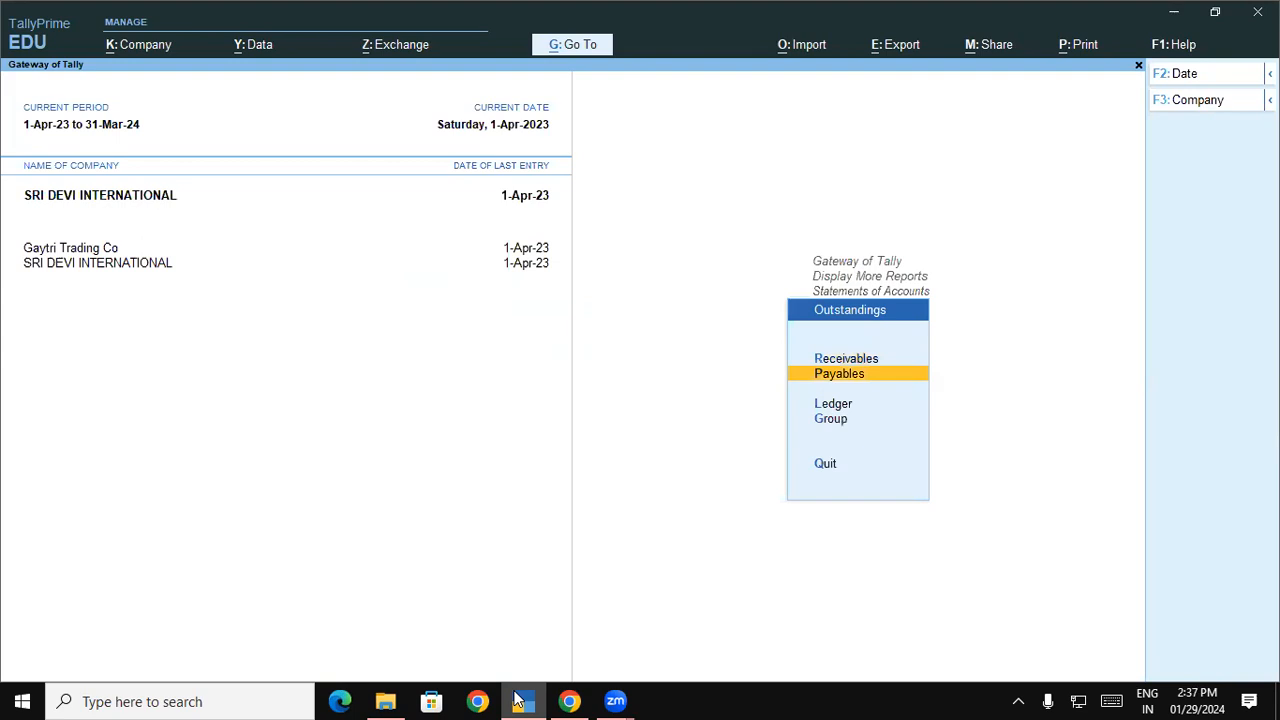
key(Return)
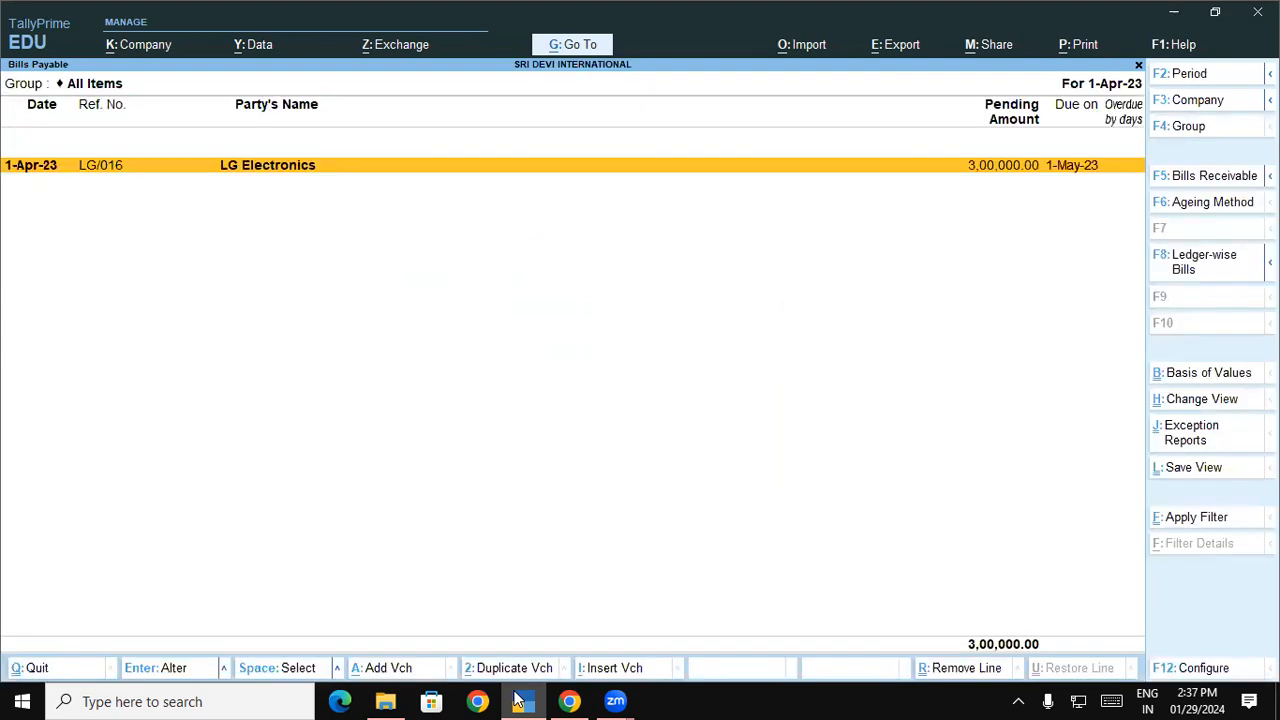
key(Escape)
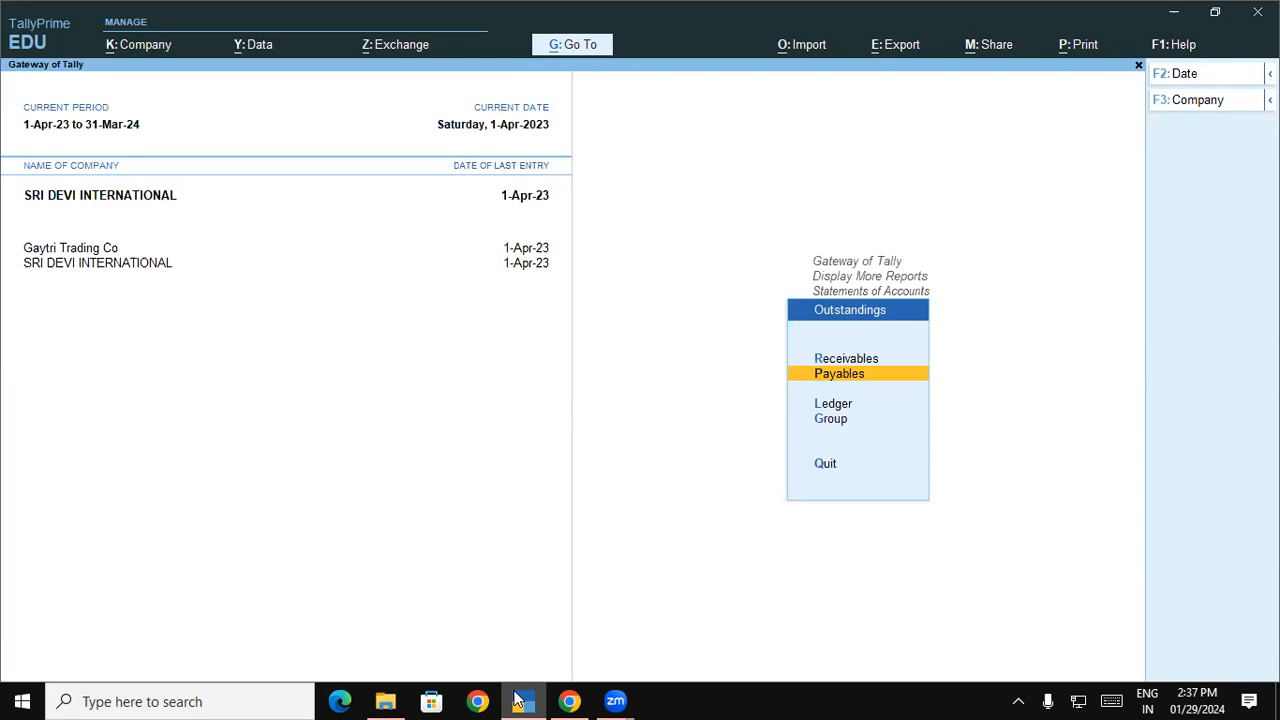
View the Bills Receivable report in detailed form to examine the Hari Electronics bills.
key(Up)
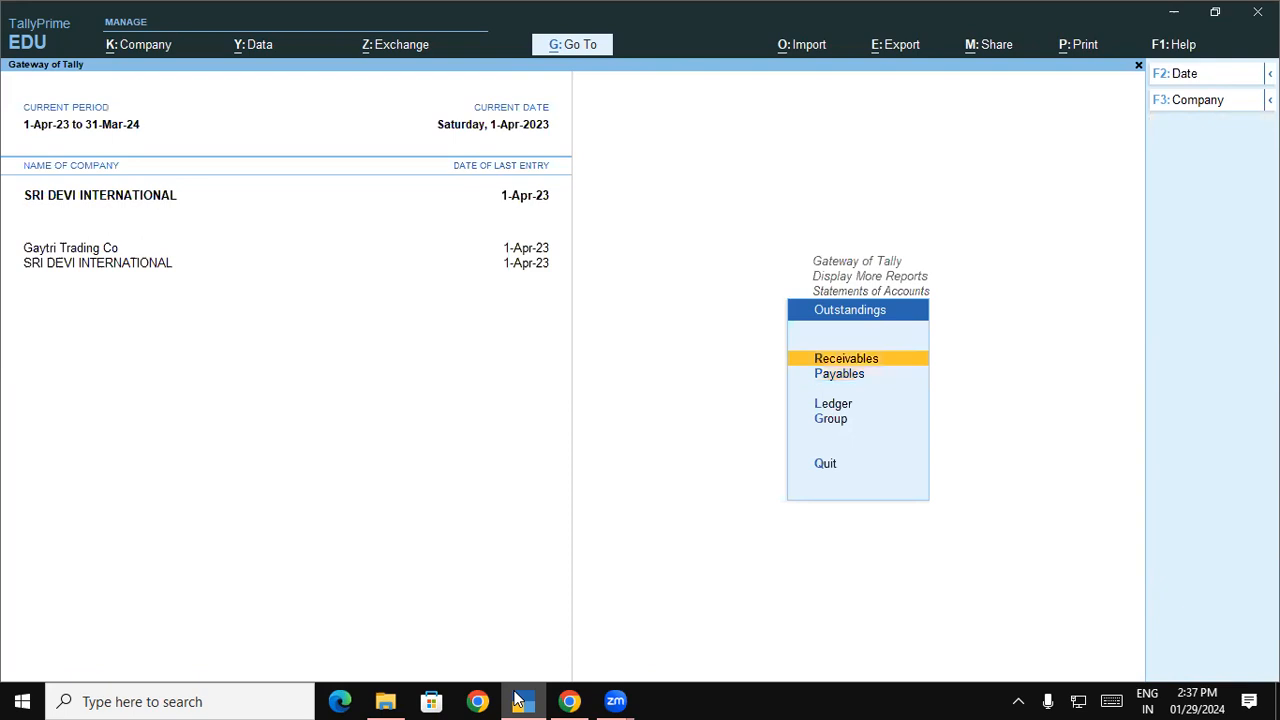
key(Return)
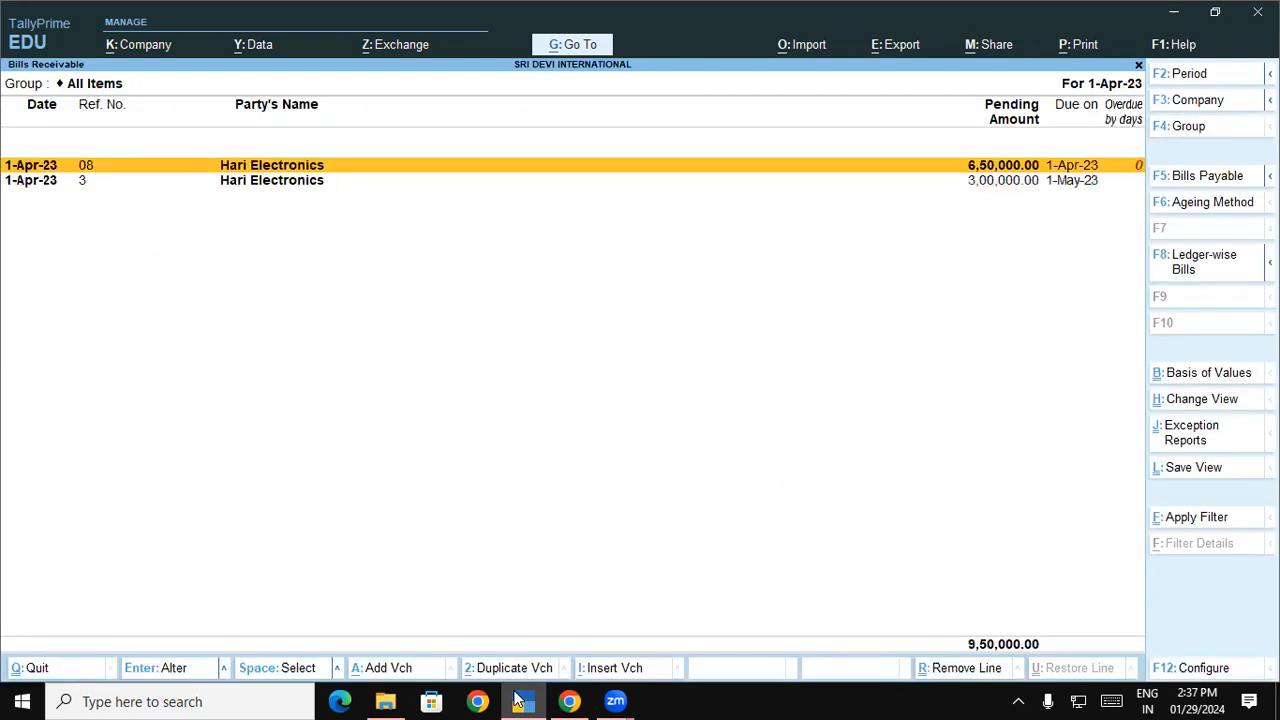
key(alt)
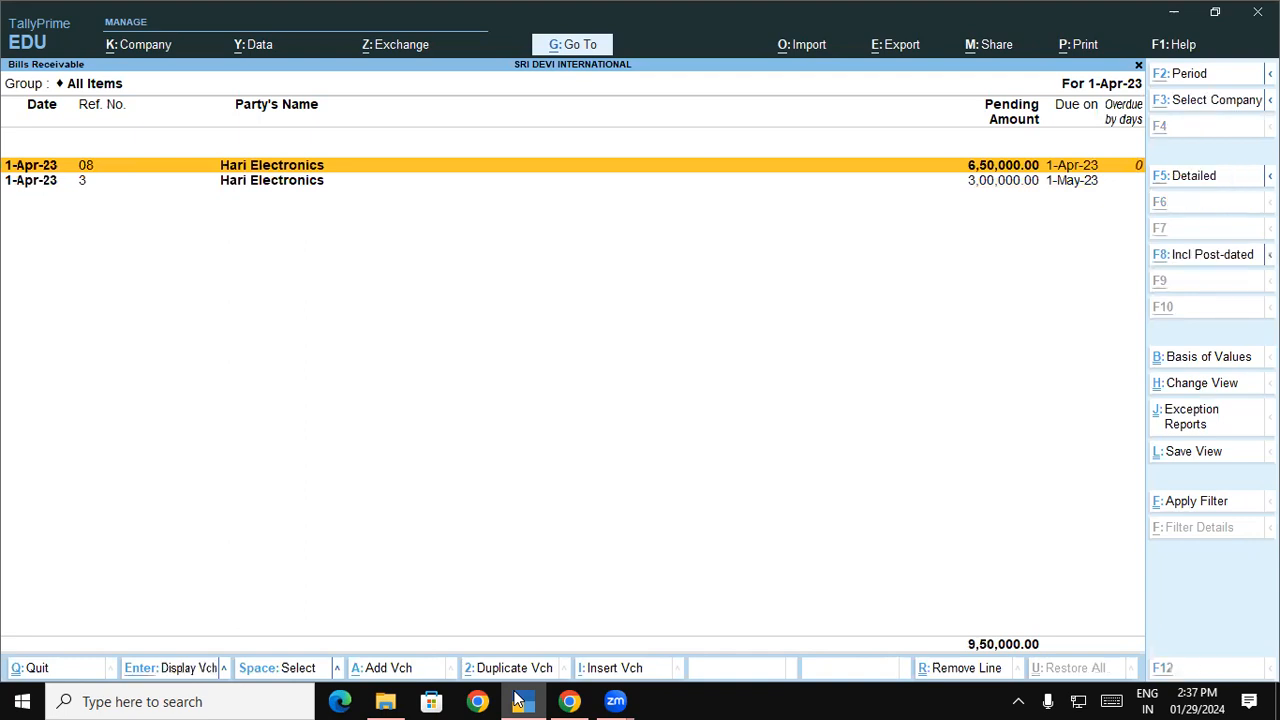
key(alt+F5)
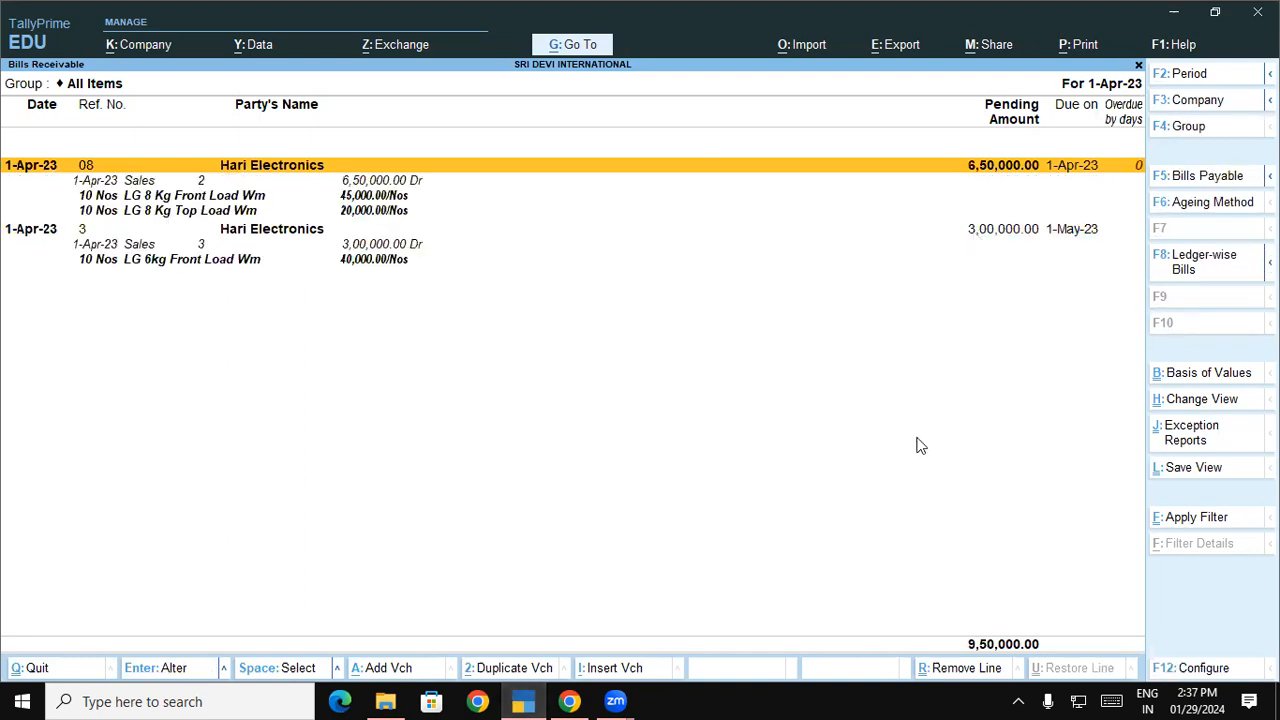
key(Down)
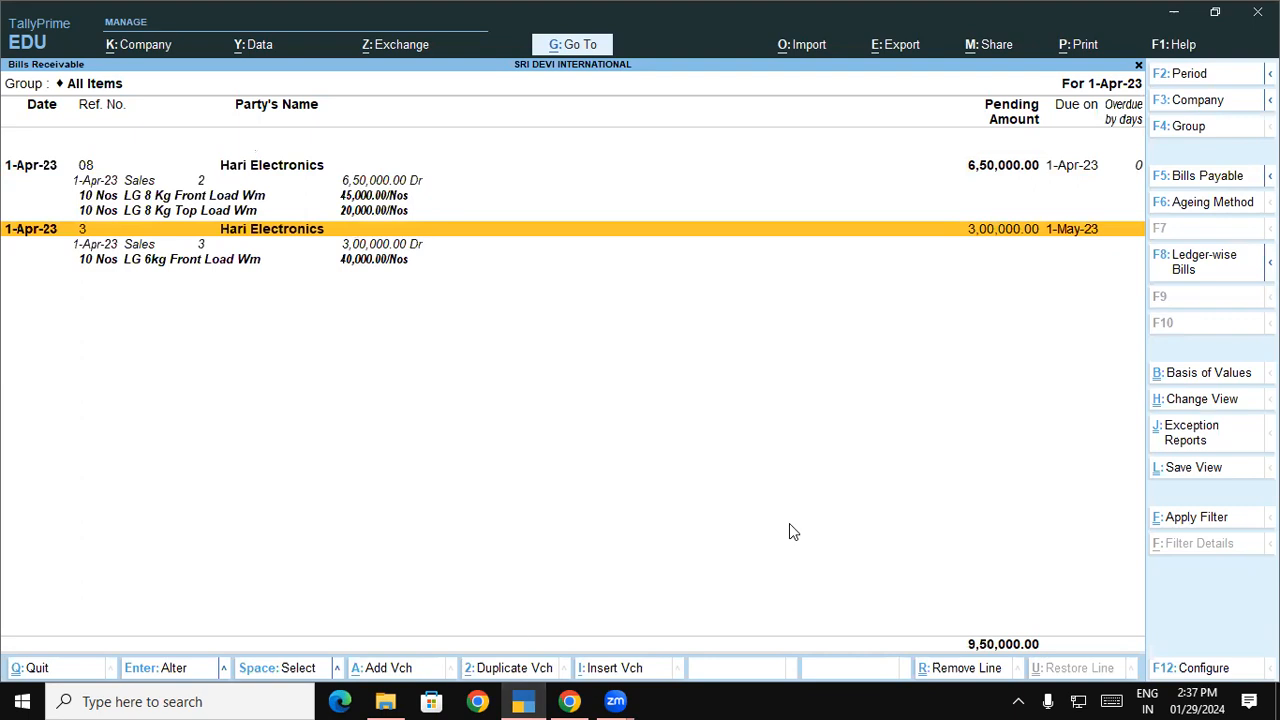
Switch to the course document in Chrome and read on to Illustration 5 about the On Account reference.
click(516, 699)
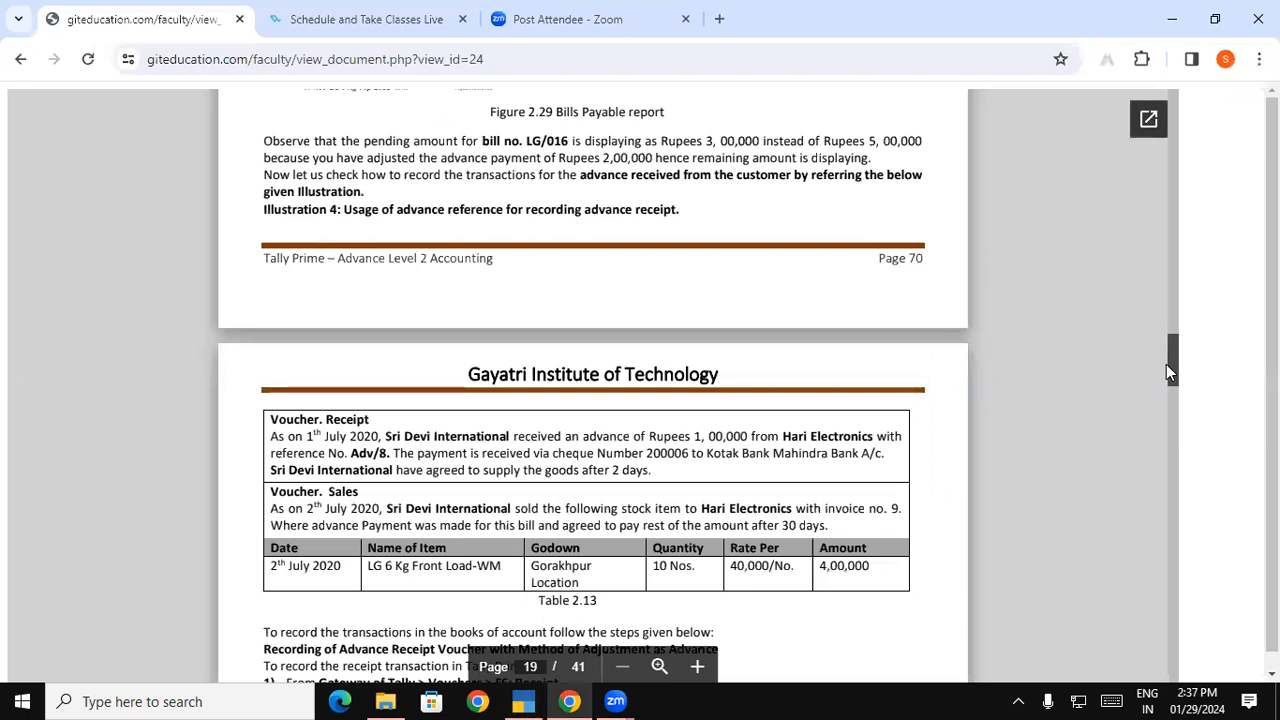
scroll(1170, 366, down, 3)
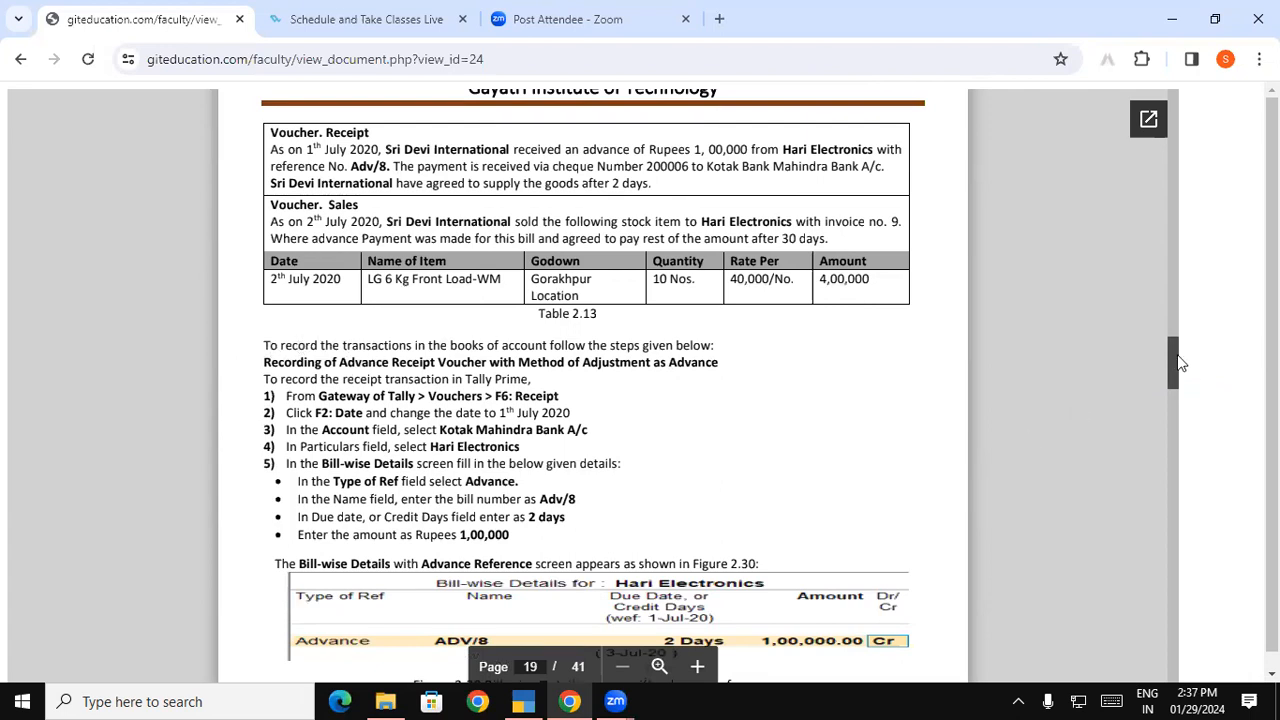
drag(1175, 352, 1176, 365)
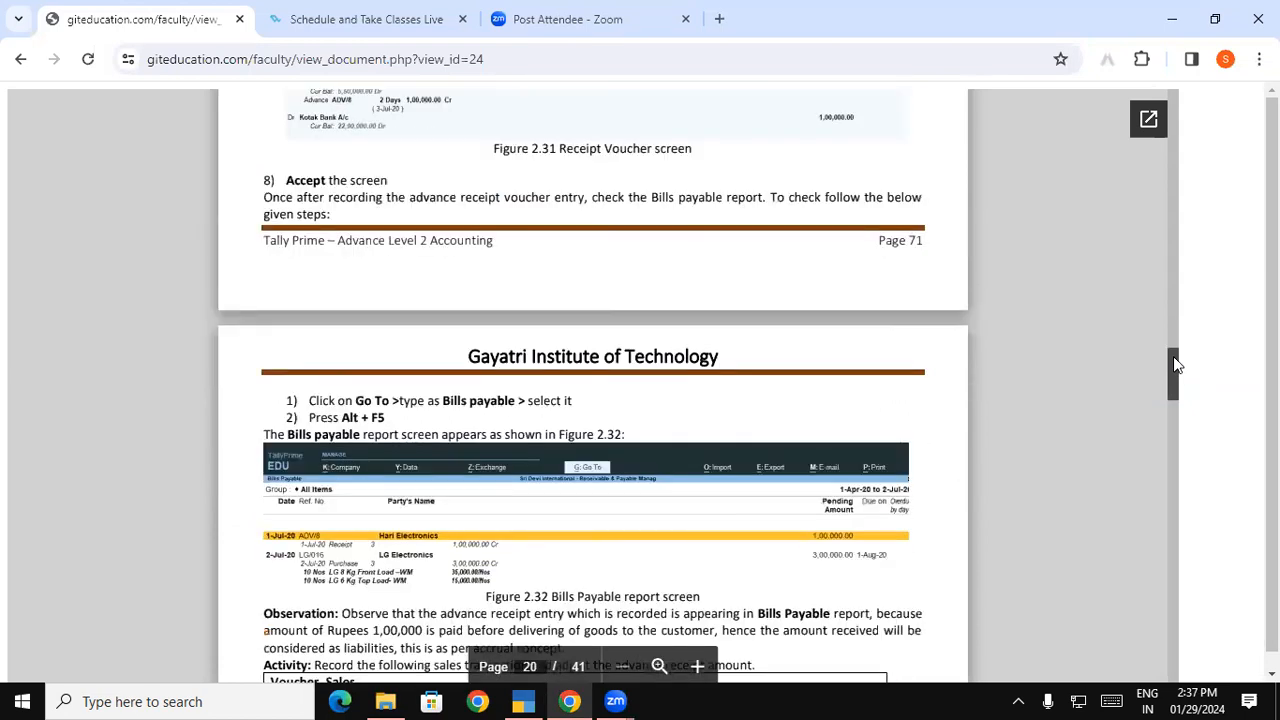
drag(1175, 362, 1171, 382)
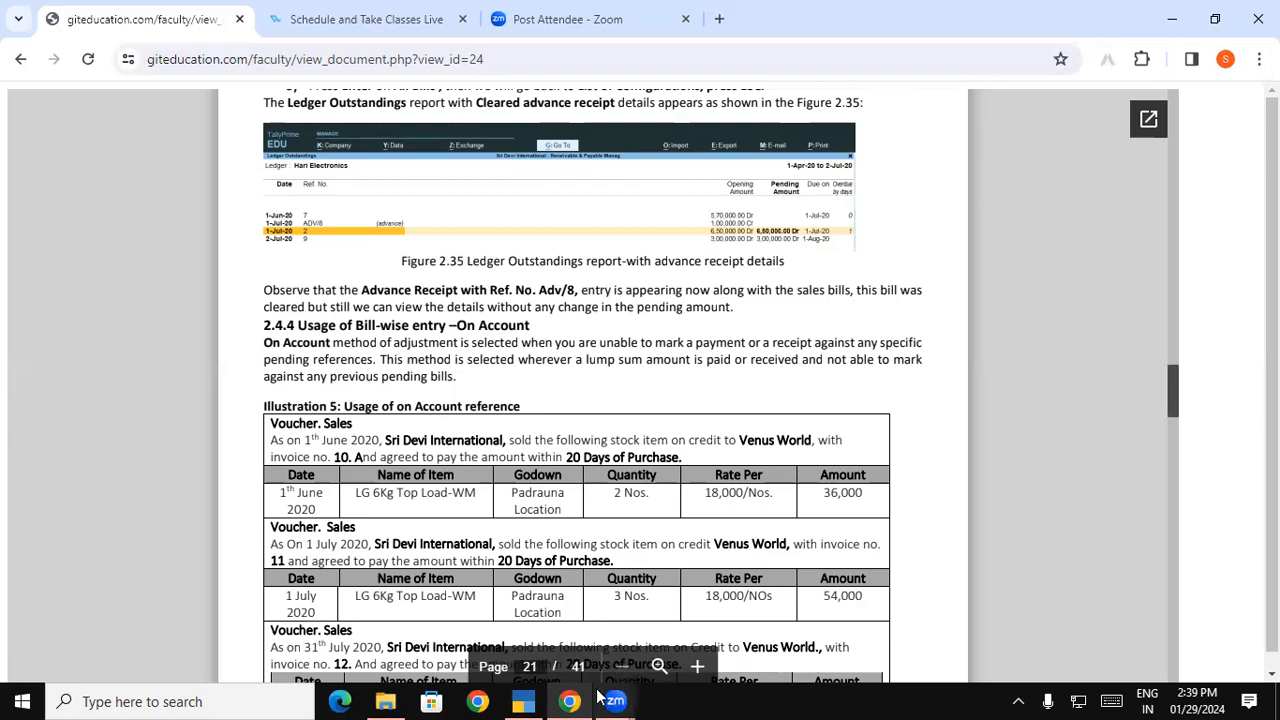
Switch back to TallyPrime, leave the outstandings reports and start a new ledger named Venus World.
click(522, 700)
key(Escape)
key(Escape)
key(Escape)
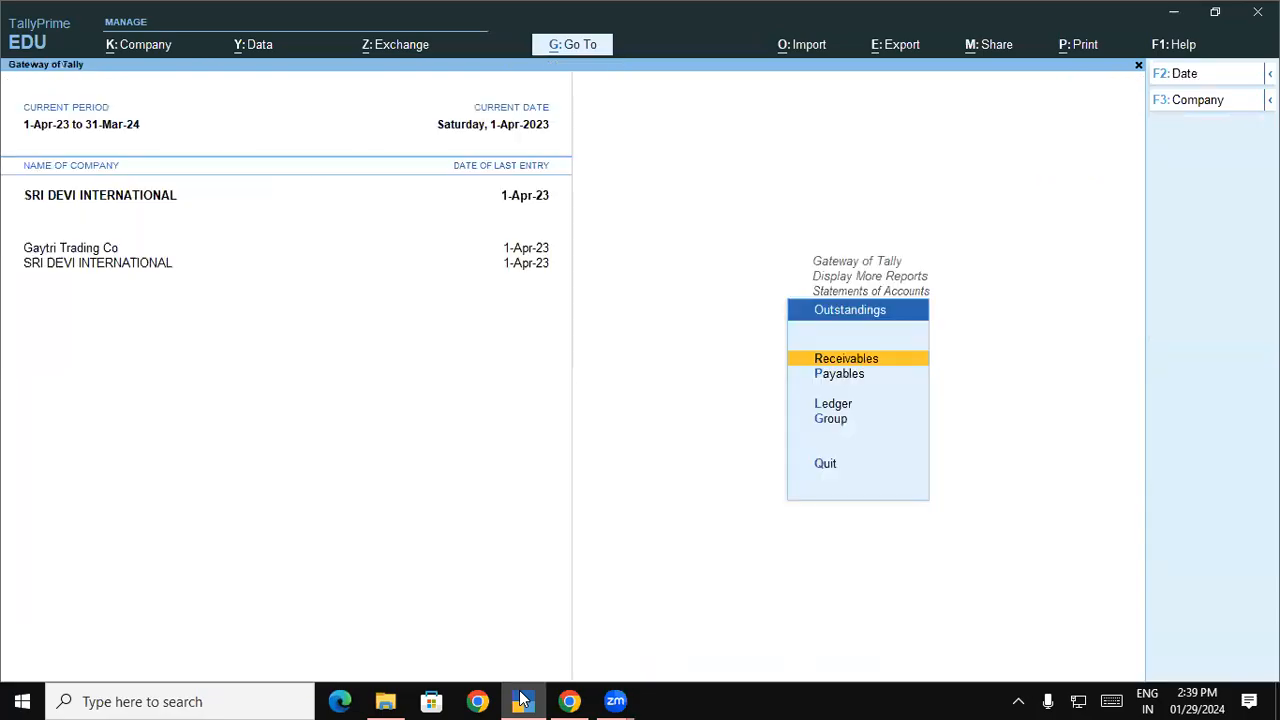
key(Escape)
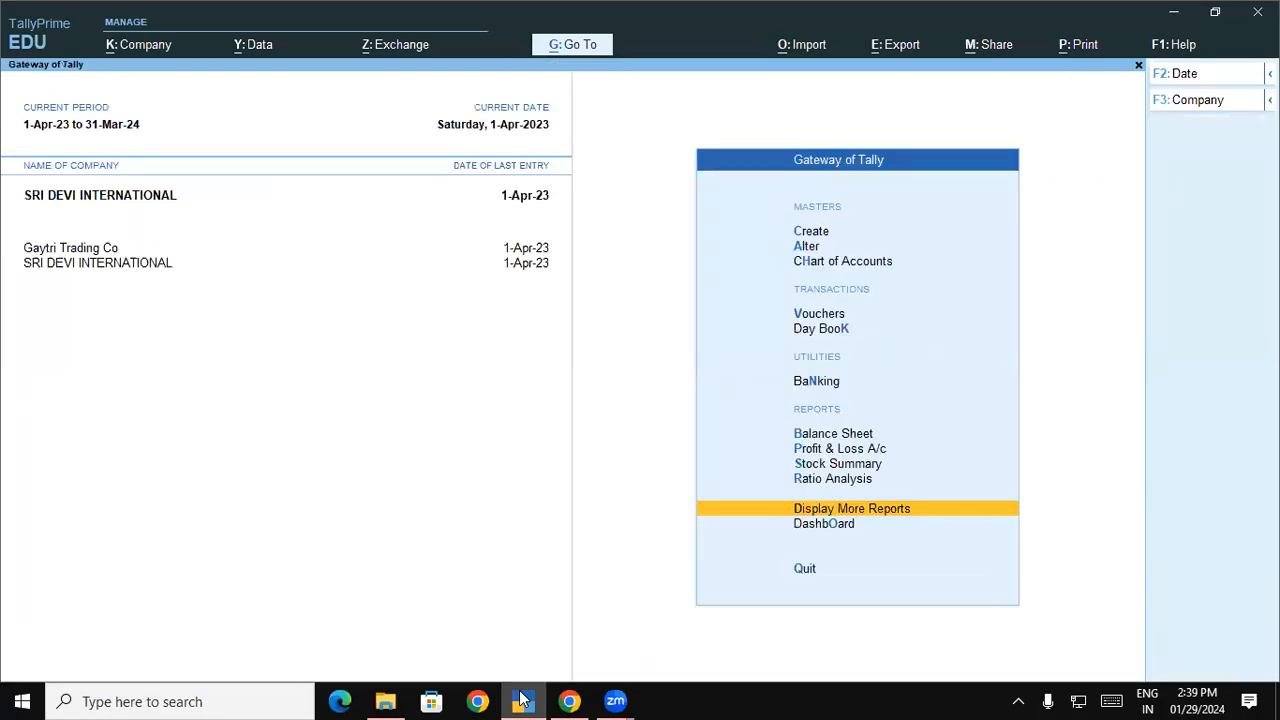
key(c)
key(Down)
key(Return)
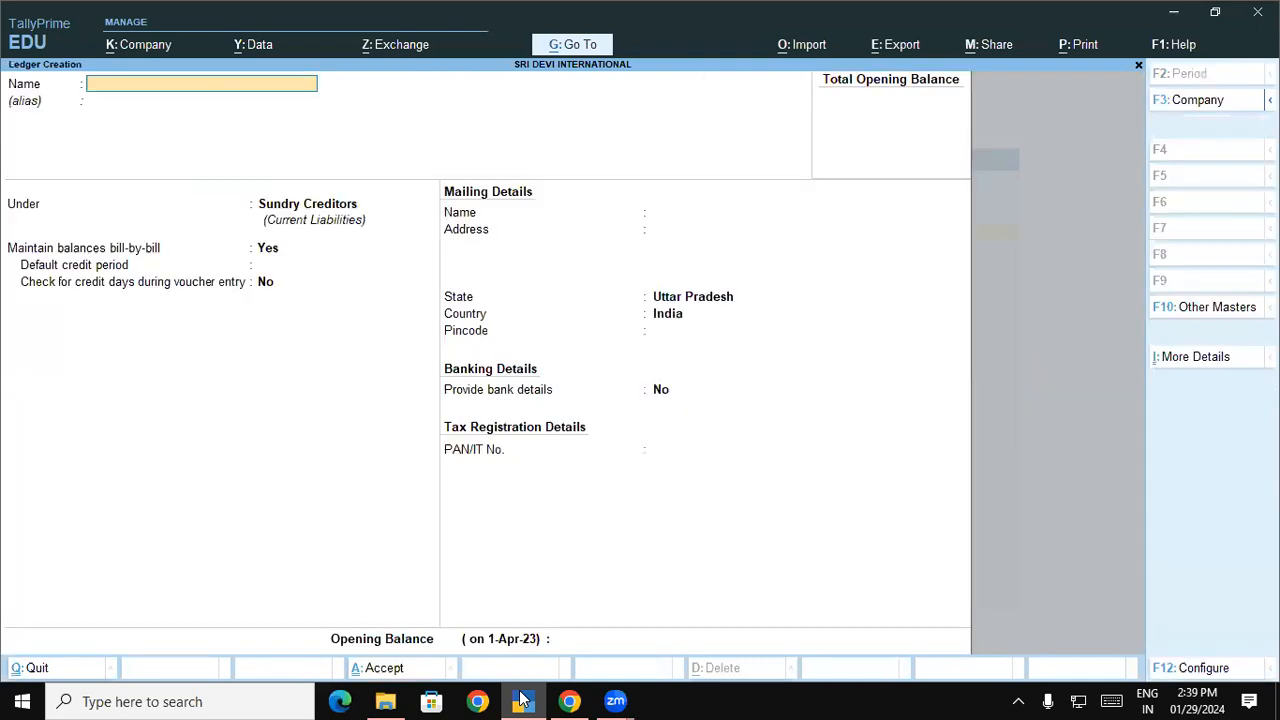
text(Venus worl)
text(d)
key(Return)
key(Return)
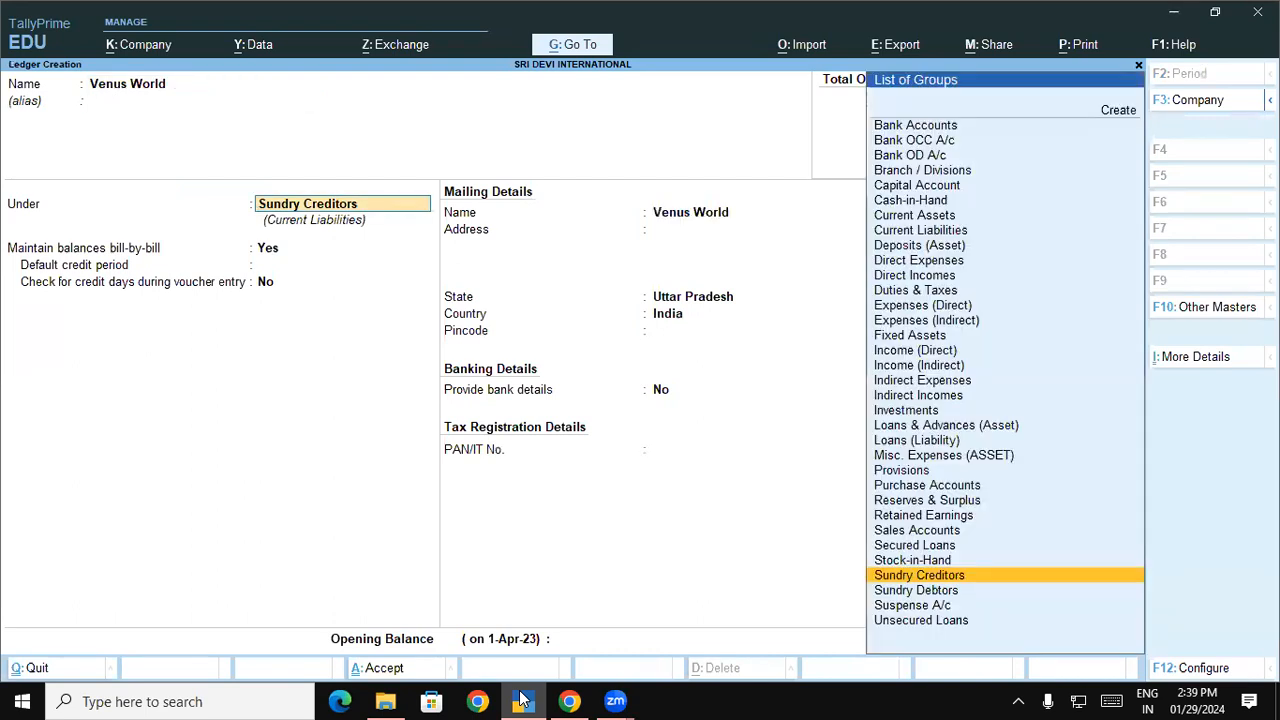
Place the Venus World ledger under Sundry Debtors with a 20-day default credit period and save it.
key(Down)
key(Return)
key(Return)
text(20)
key(Return)
key(Return)
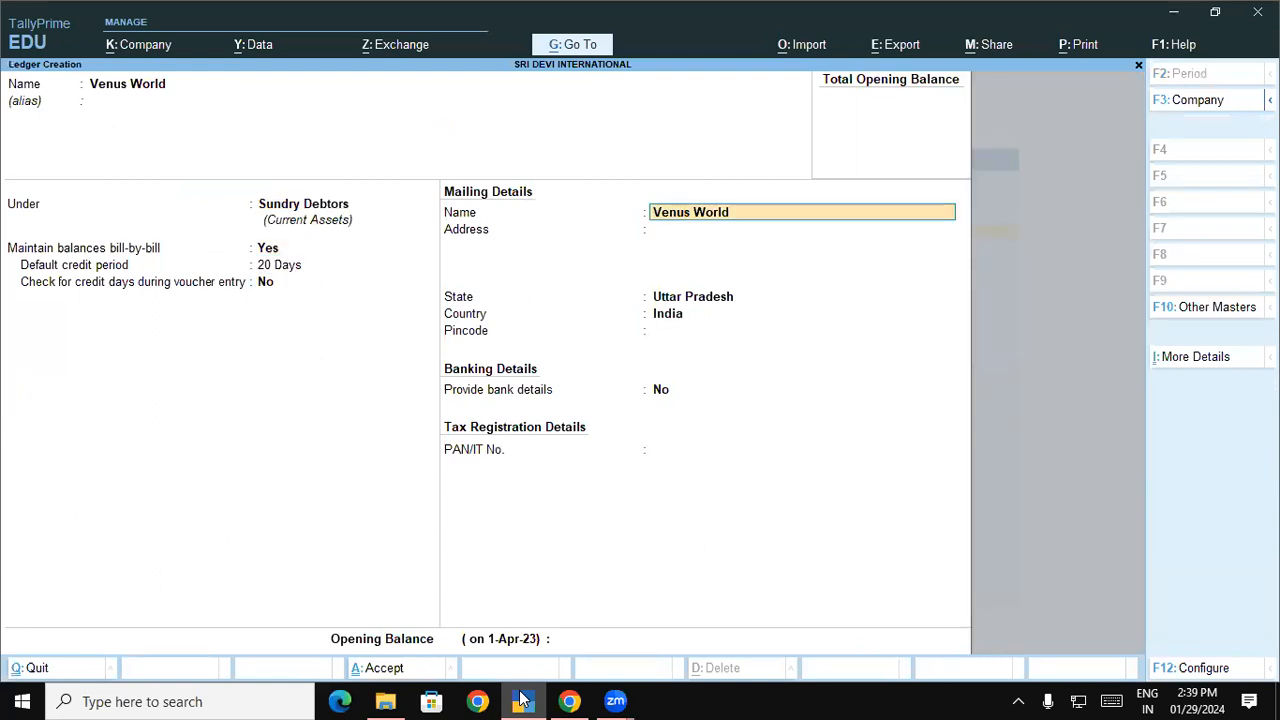
key(Return)
key(Return)
key(Return)
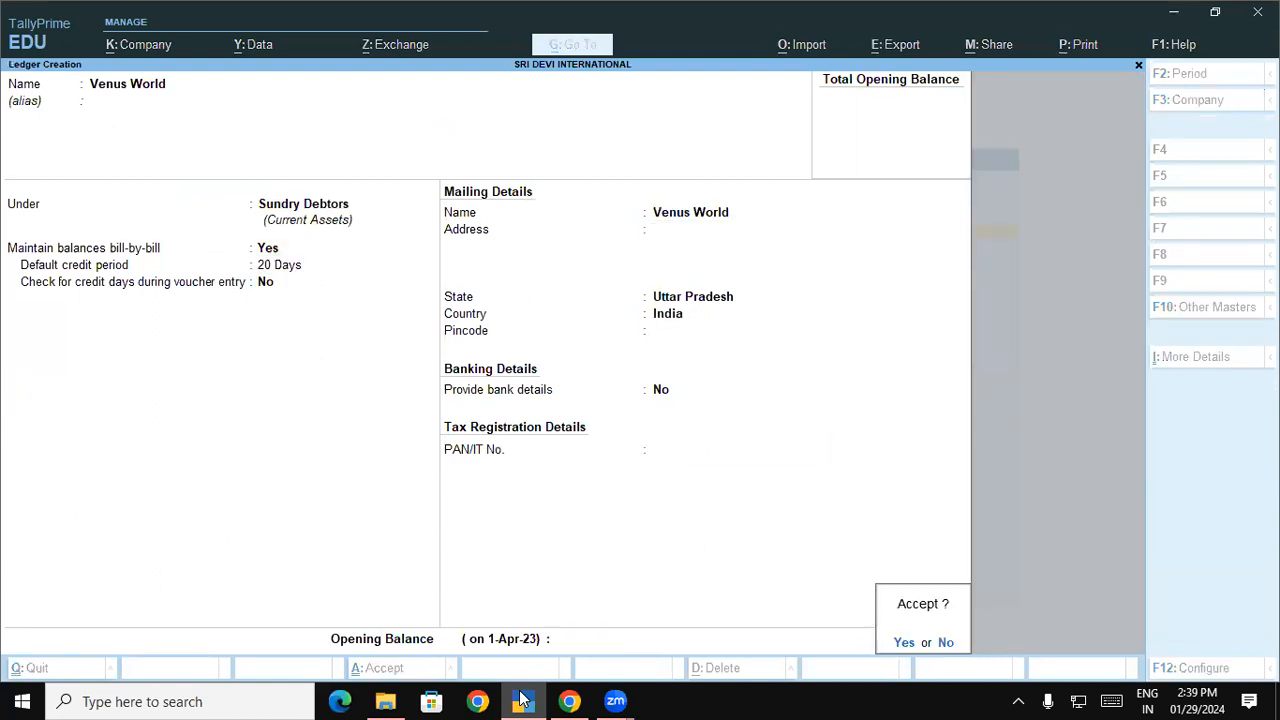
key(y)
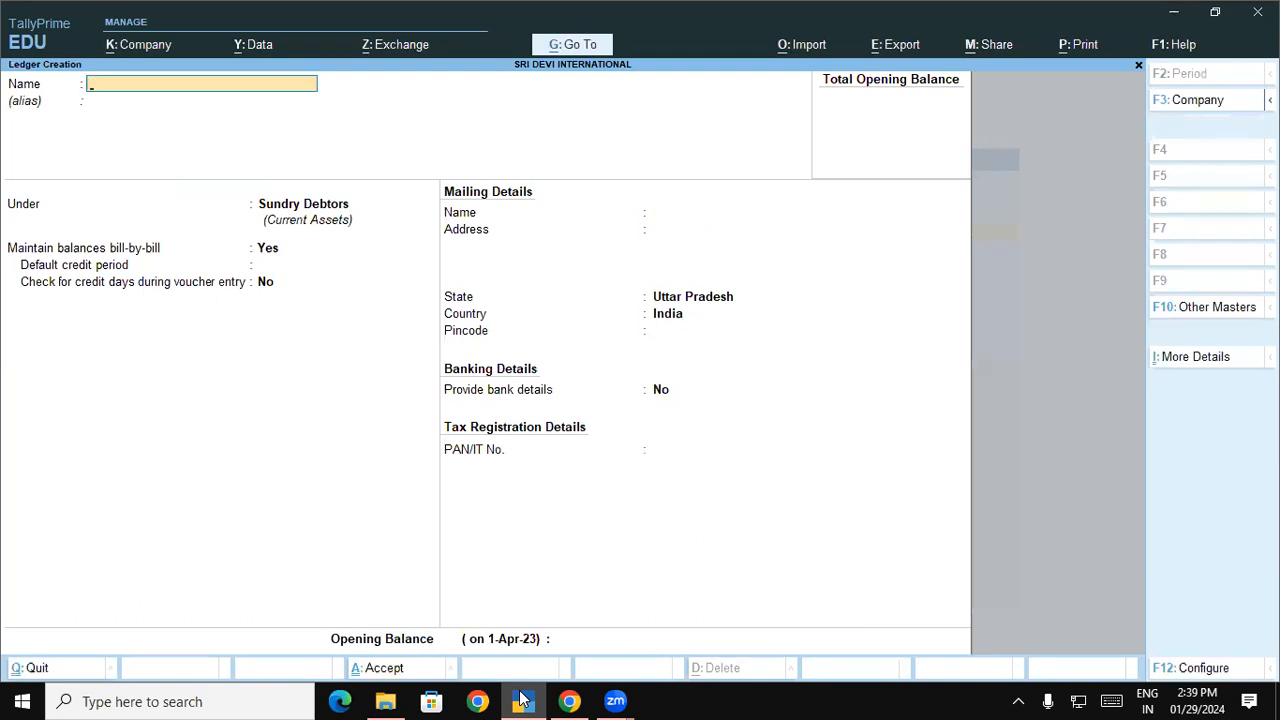
key(Escape)
key(Escape)
Start a sales voucher for Venus World with Sales A/c, leaving the dispatch and party details at their defaults.
key(v)
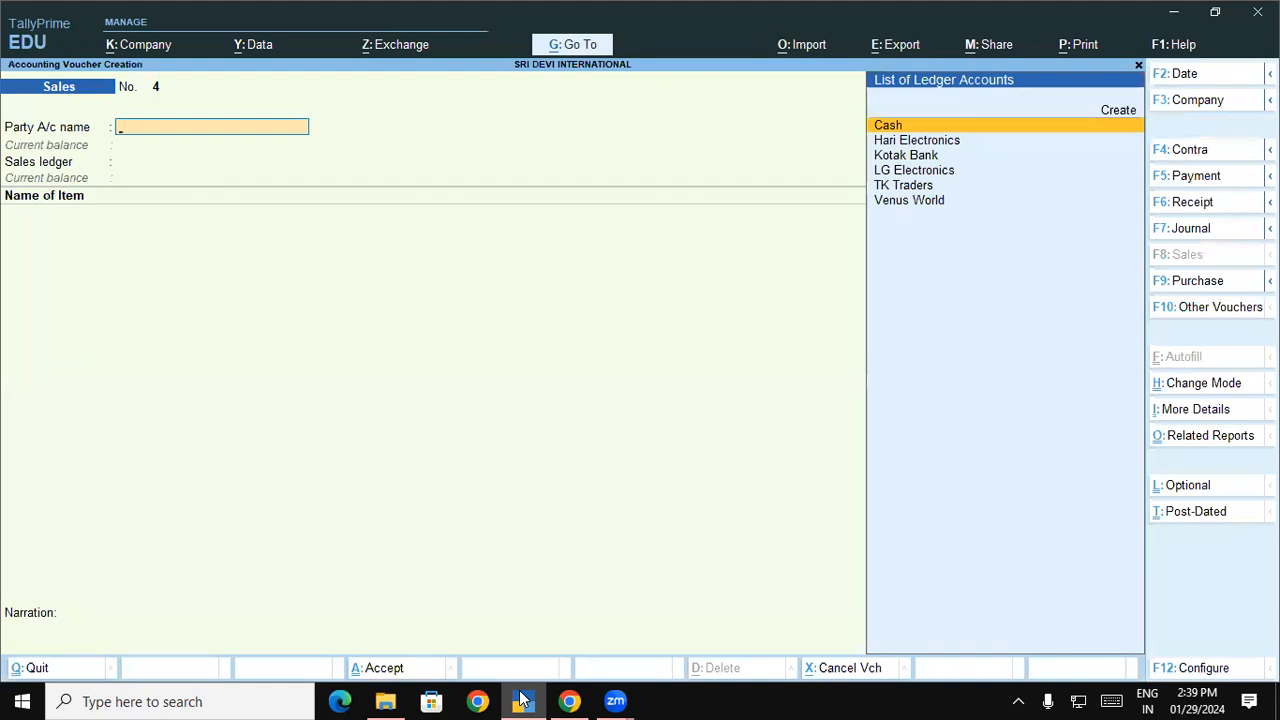
text(V)
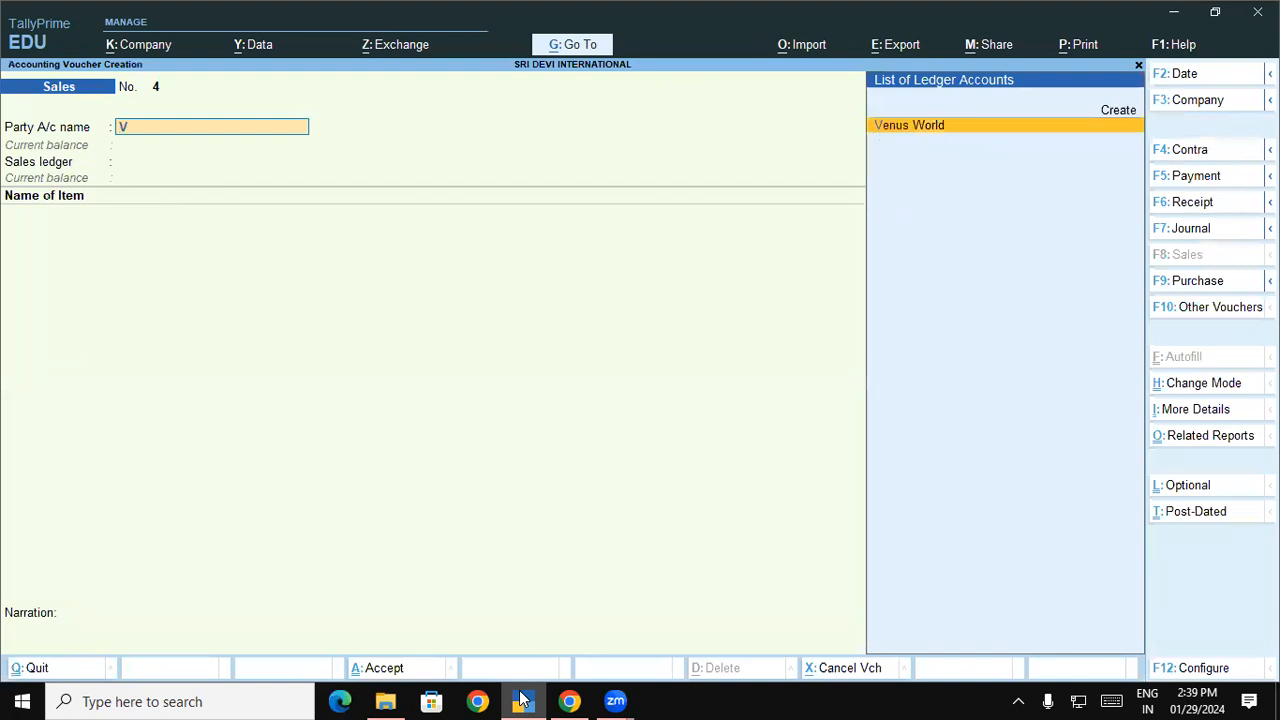
key(Return)
key(Return)
key(Return)
key(Return)
key(Return)
key(Return)
key(Return)
key(Return)
key(Return)
key(Return)
key(Return)
key(Return)
key(Return)
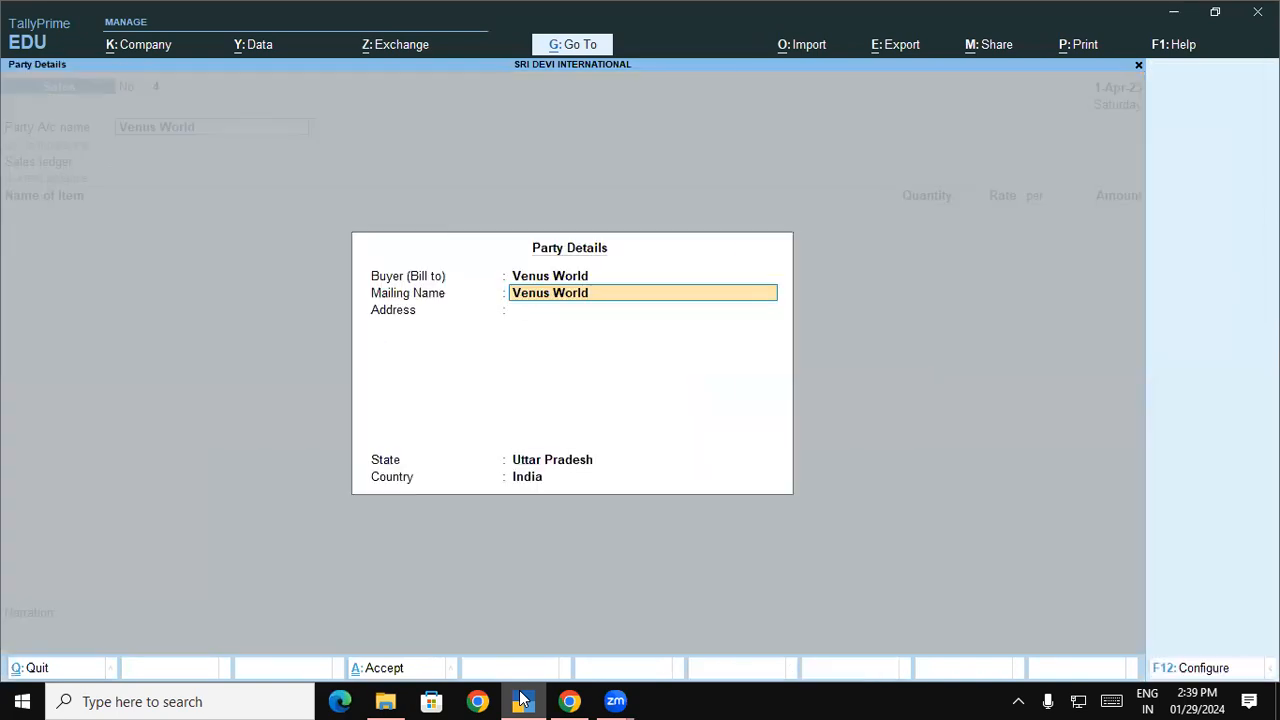
key(Return)
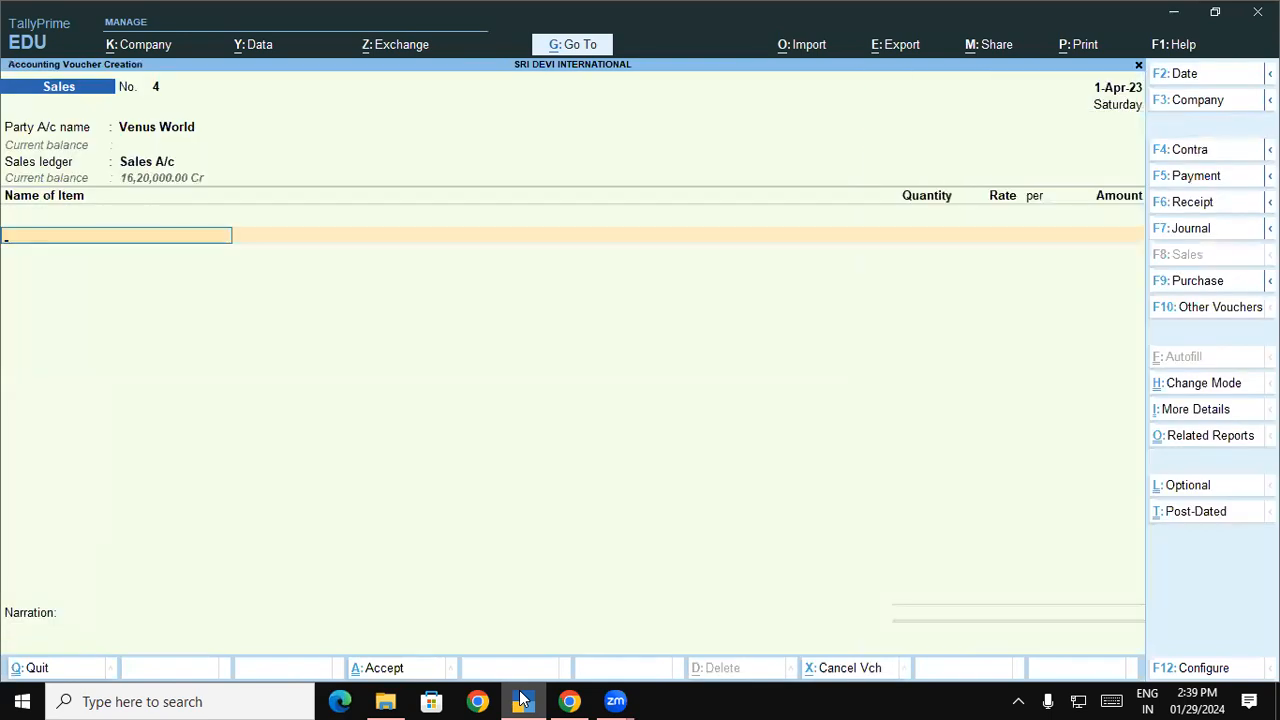
Choose LG 6 Kg Top Load Wm as the sold item and allocate it from the Gkp godown.
click(522, 702)
click(522, 702)
text(Lg)
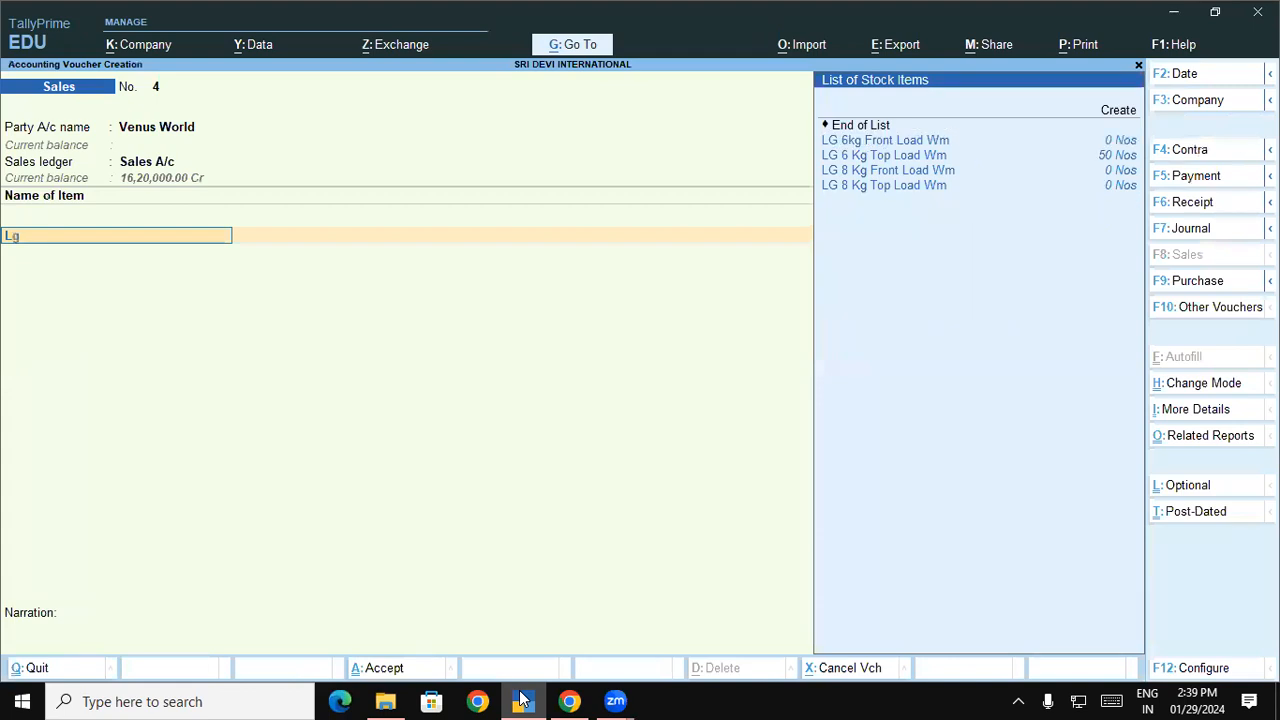
key(Down)
key(Return)
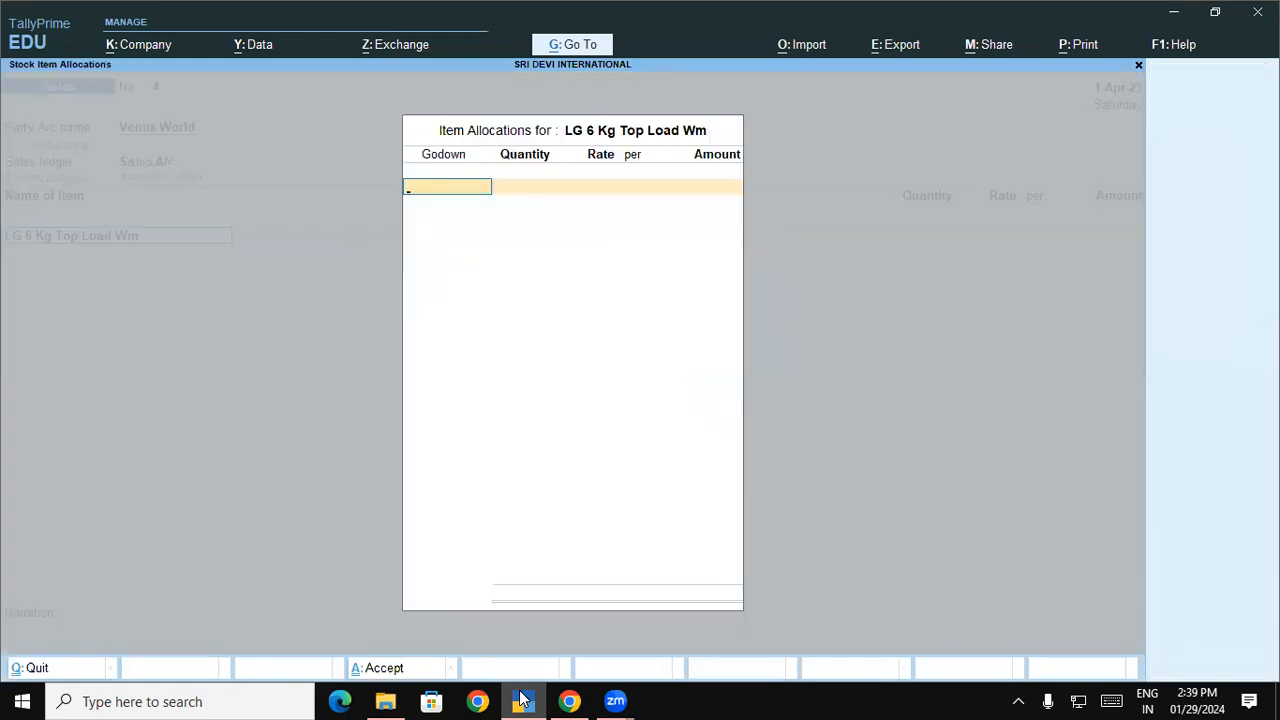
text(P)
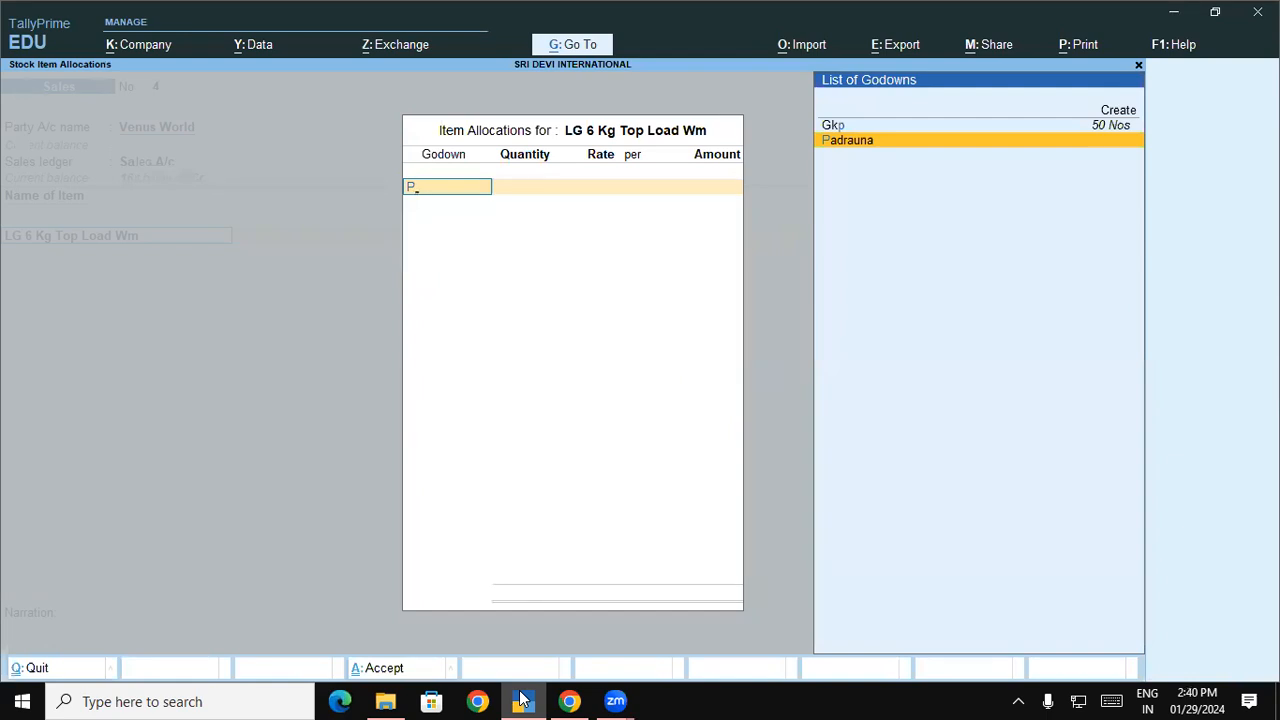
key(Up)
key(Return)
Set the item's quantity to 2 Nos at a rate of 18,000 each and end the item list.
text(10)
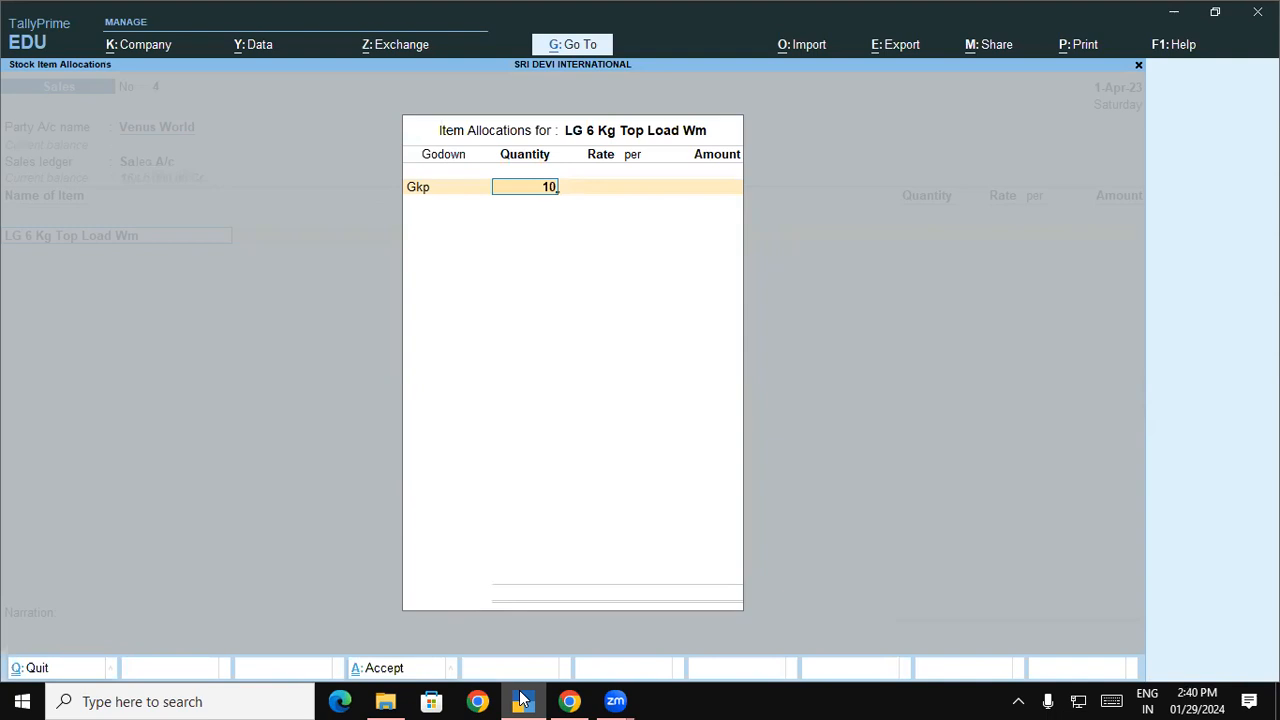
text(=)
key(BackSpace)
key(BackSpace)
key(BackSpace)
text(2)
key(Return)
text(18,000)
key(Return)
key(Return)
key(Return)
key(Return)
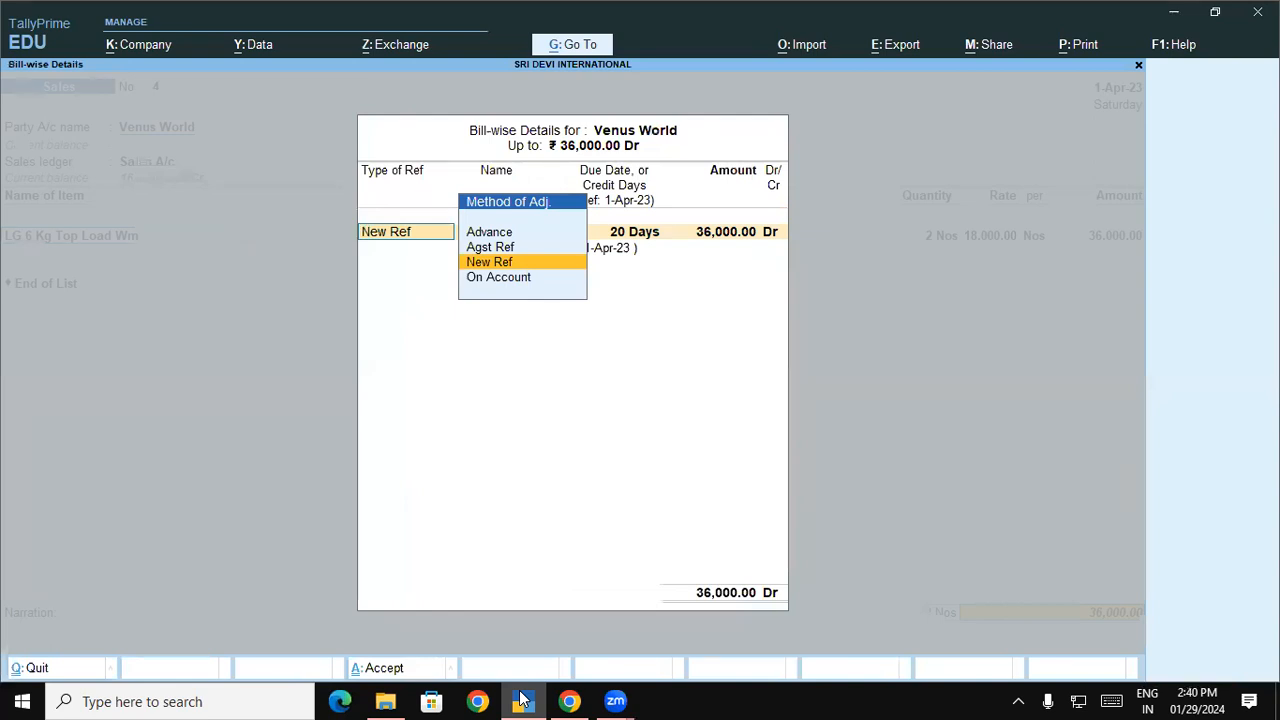
Check the invoice number in the course document and name Venus World's new bill reference 10.
click(569, 700)
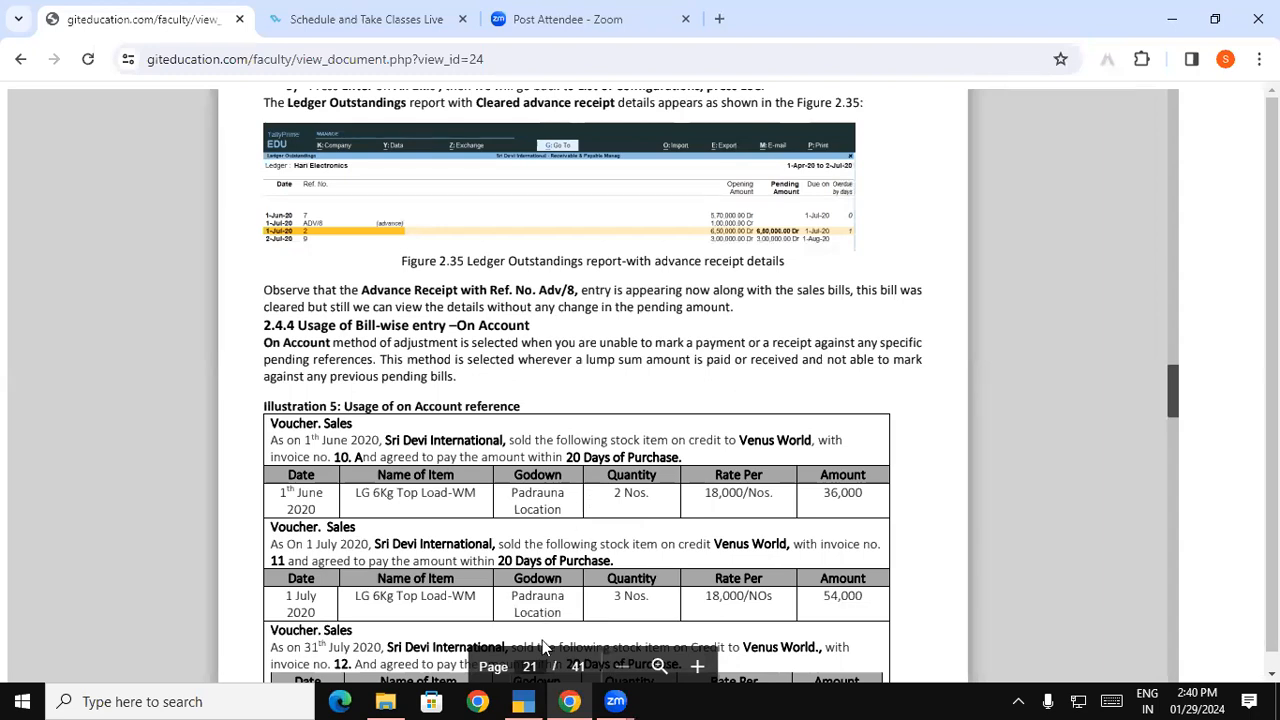
click(523, 701)
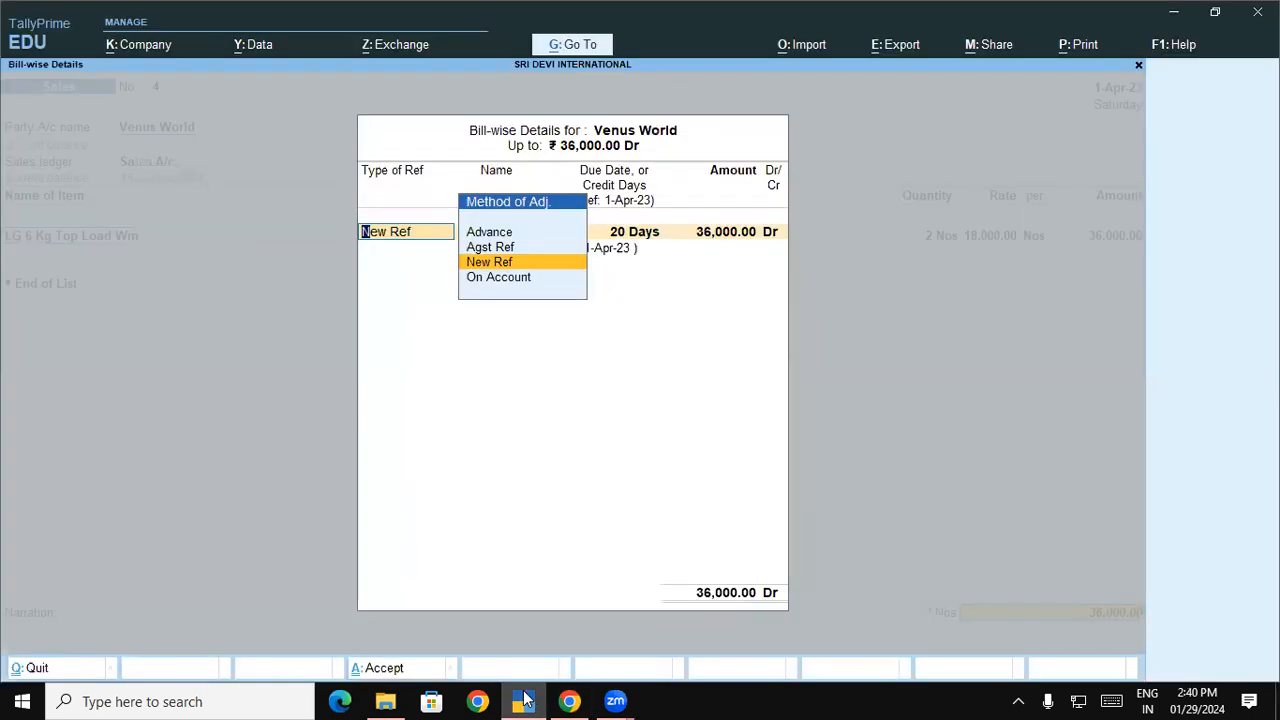
key(Return)
text(10)
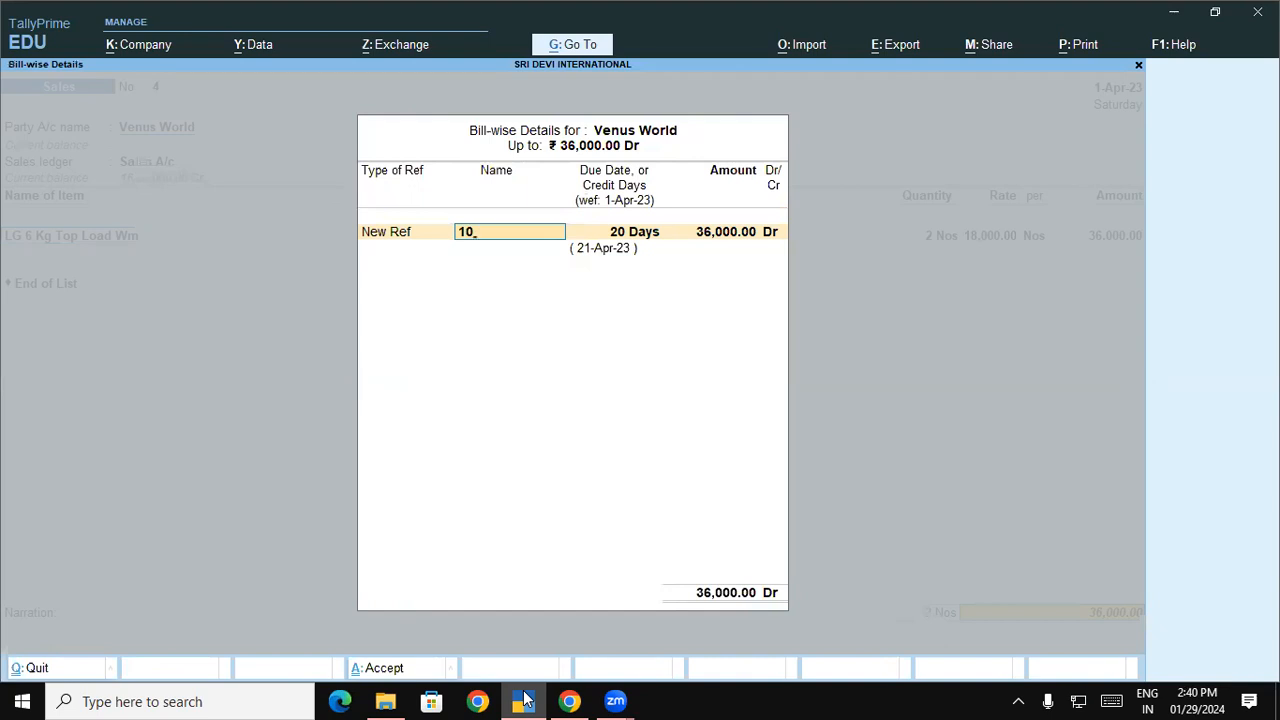
click(523, 701)
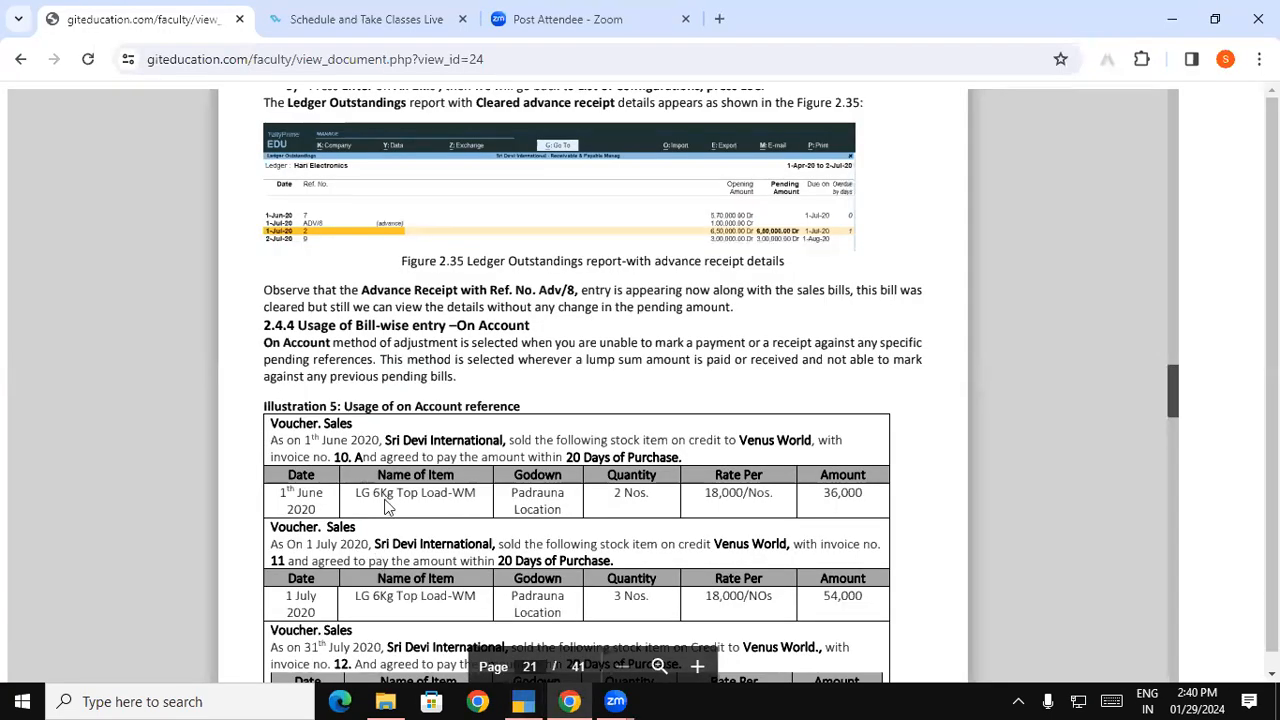
click(525, 702)
Accept the bill-wise details with the 20-day credit period and save the sales voucher without a narration.
key(Return)
key(Return)
key(Return)
key(Return)
key(Return)
key(Return)
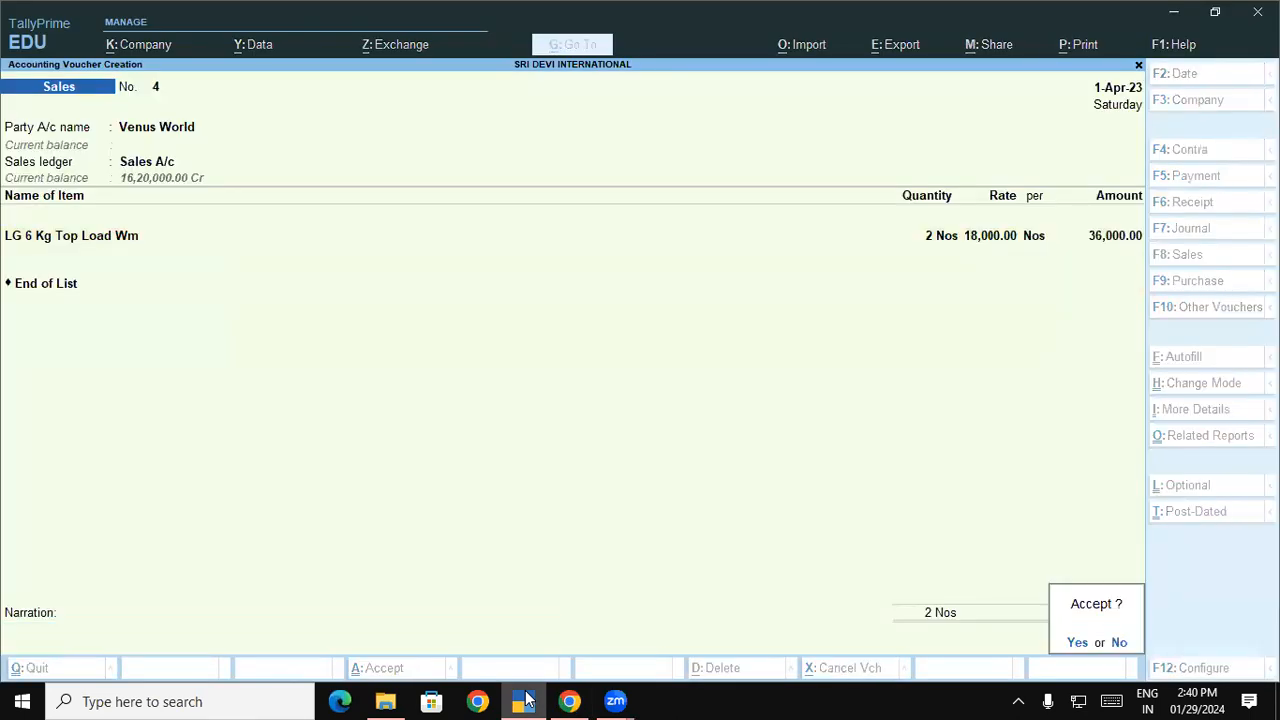
key(Return)
Consult the second sale in the course document and set the new sales voucher's date to 1-May-23.
click(523, 701)
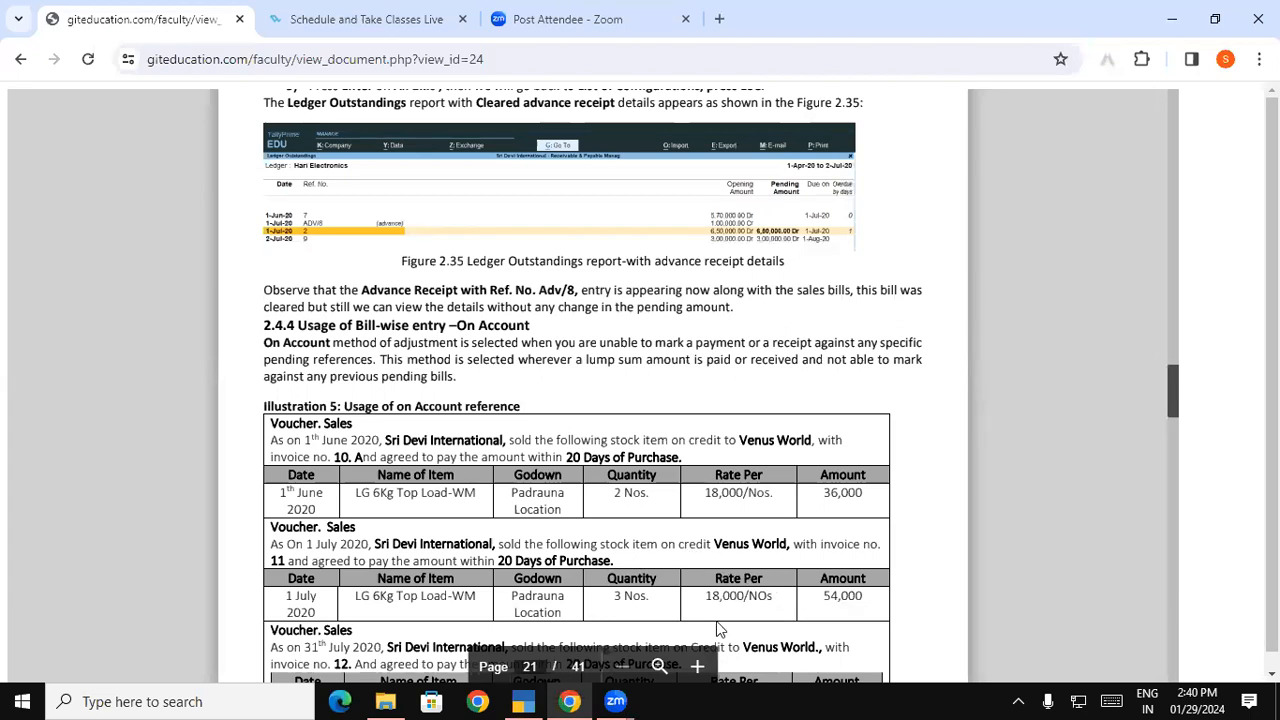
click(523, 701)
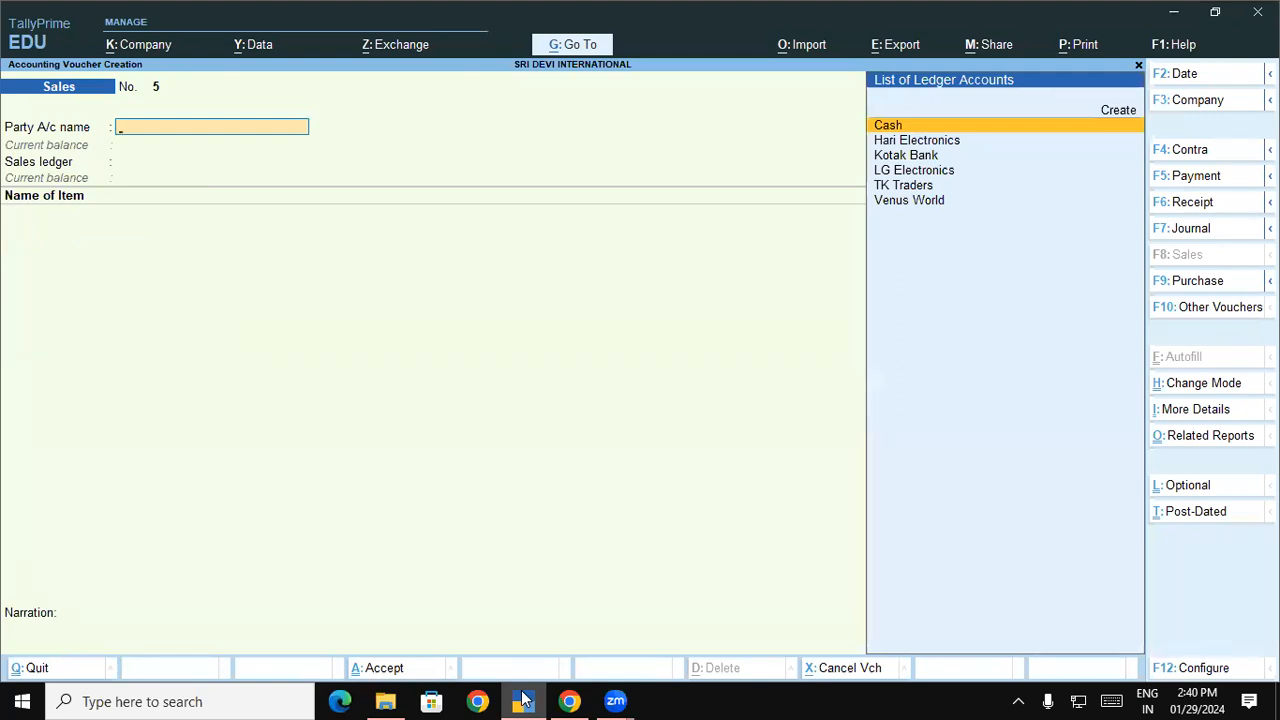
key(F2)
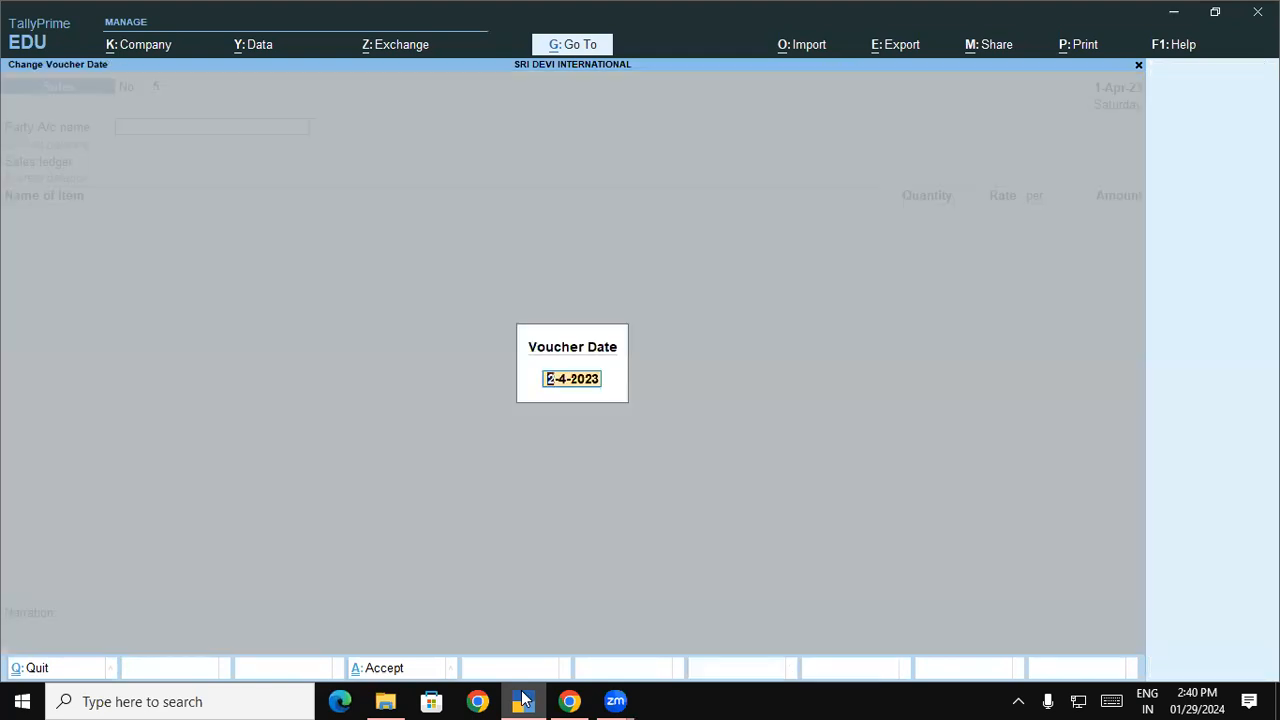
text(1-4)
key(Return)
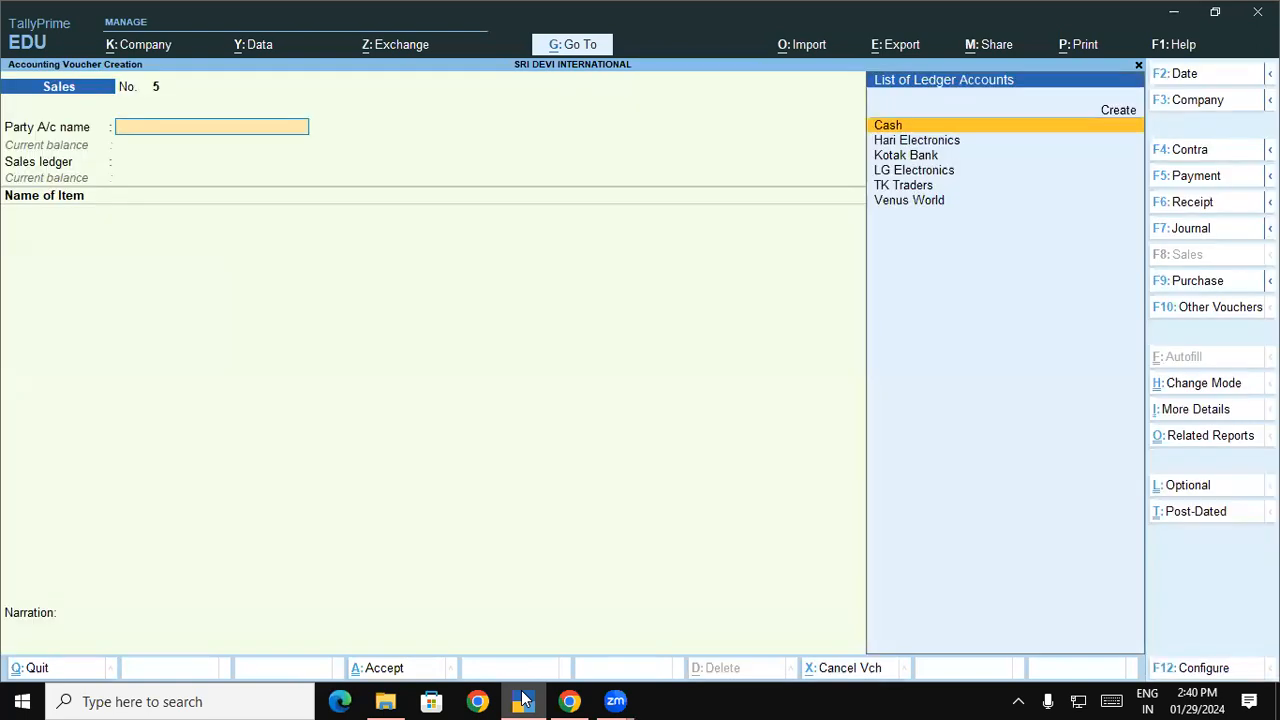
Choose Venus World as the party with Sales A/c, leaving the dispatch and party details at their defaults.
key(Down)
key(Down)
key(Down)
key(Down)
key(Down)
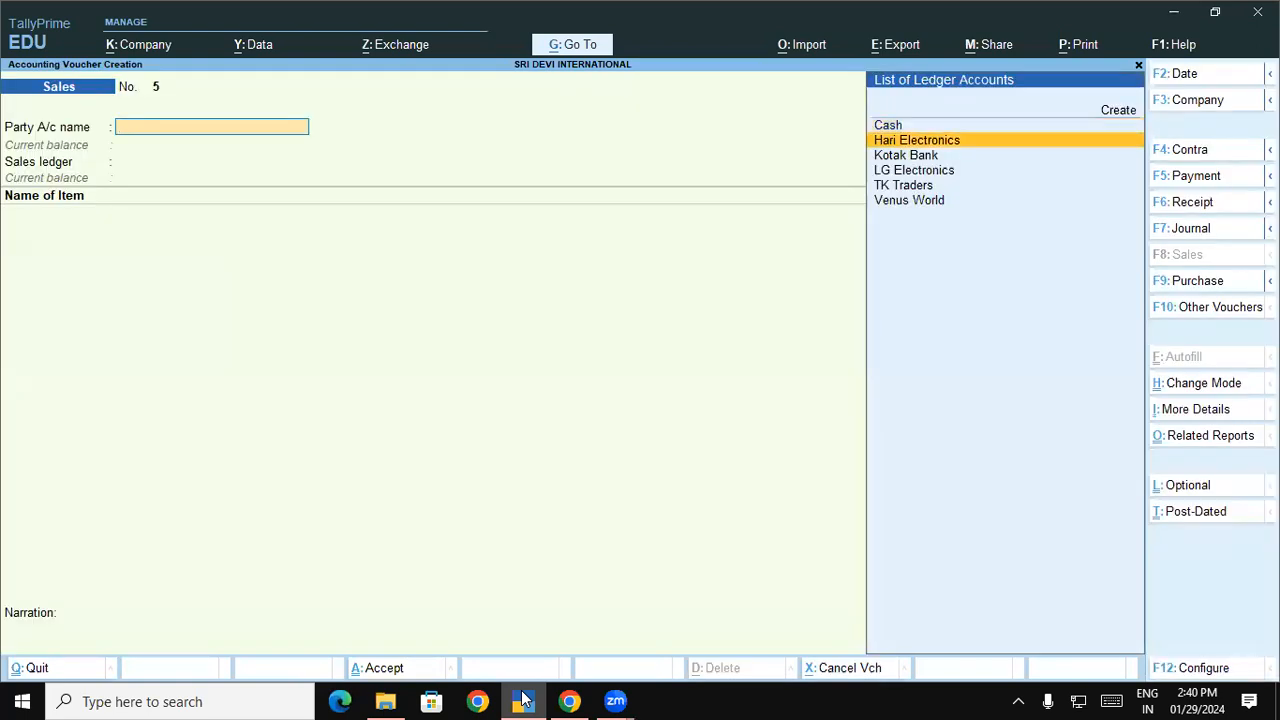
key(Return)
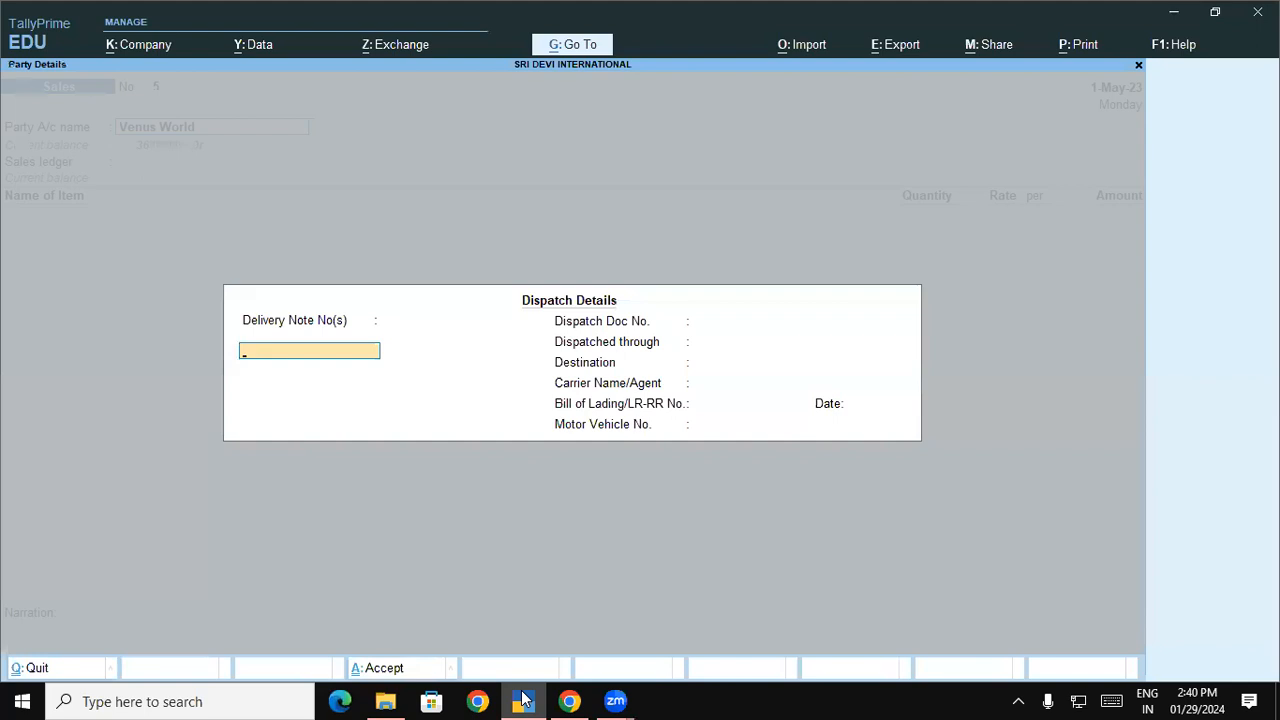
key(Return)
key(Return)
key(Return)
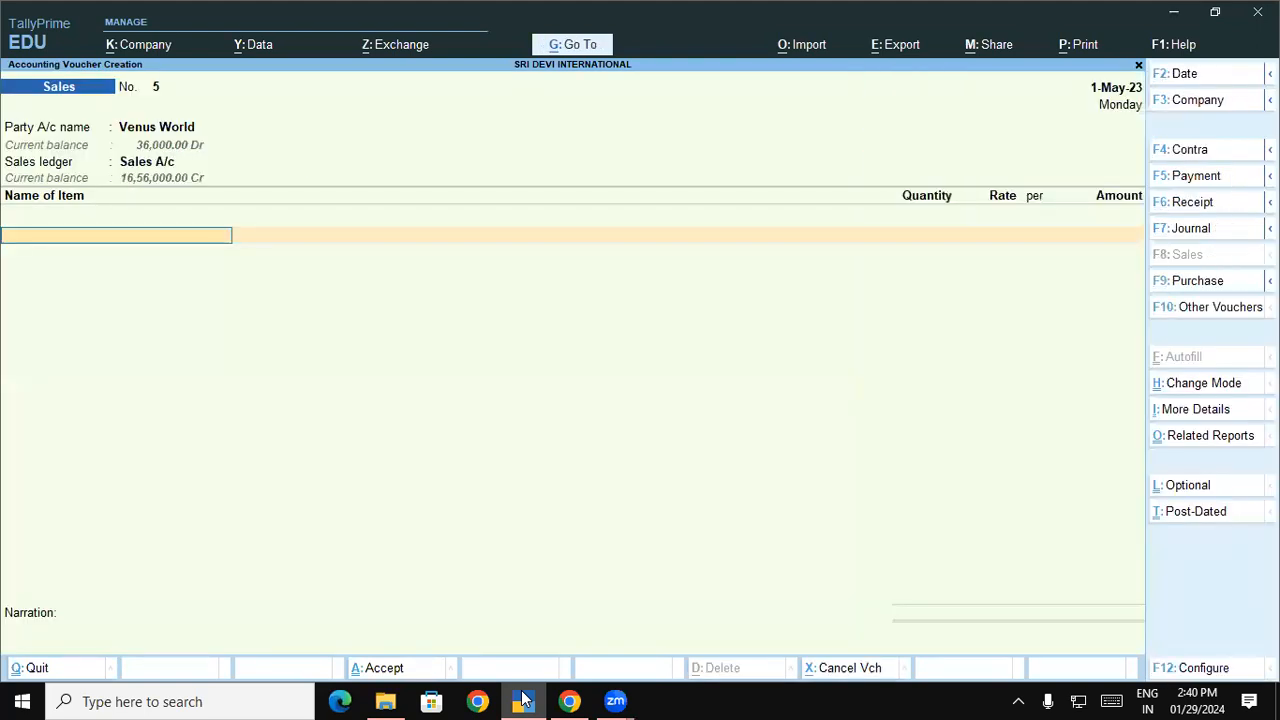
Add LG 6 Kg Top Load Wm to the 1-May-23 sale and allocate it from the Gkp godown.
text(Lg)
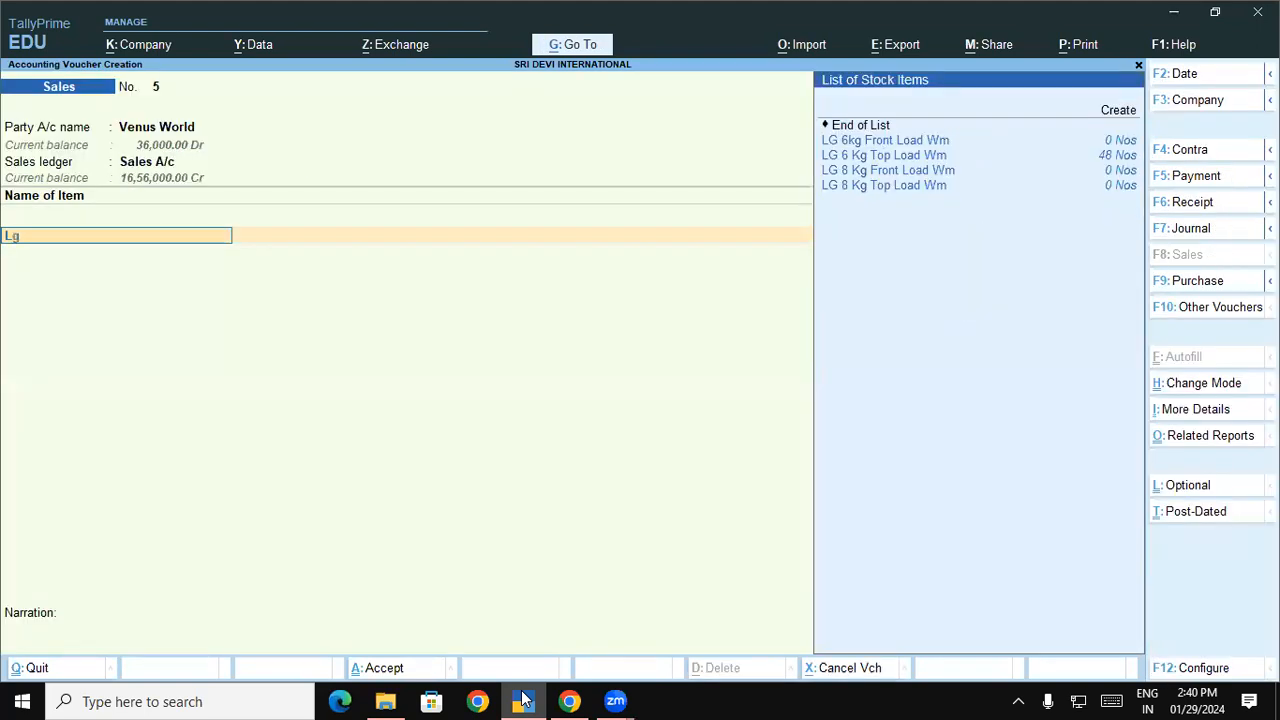
key(Down)
key(Down)
key(Return)
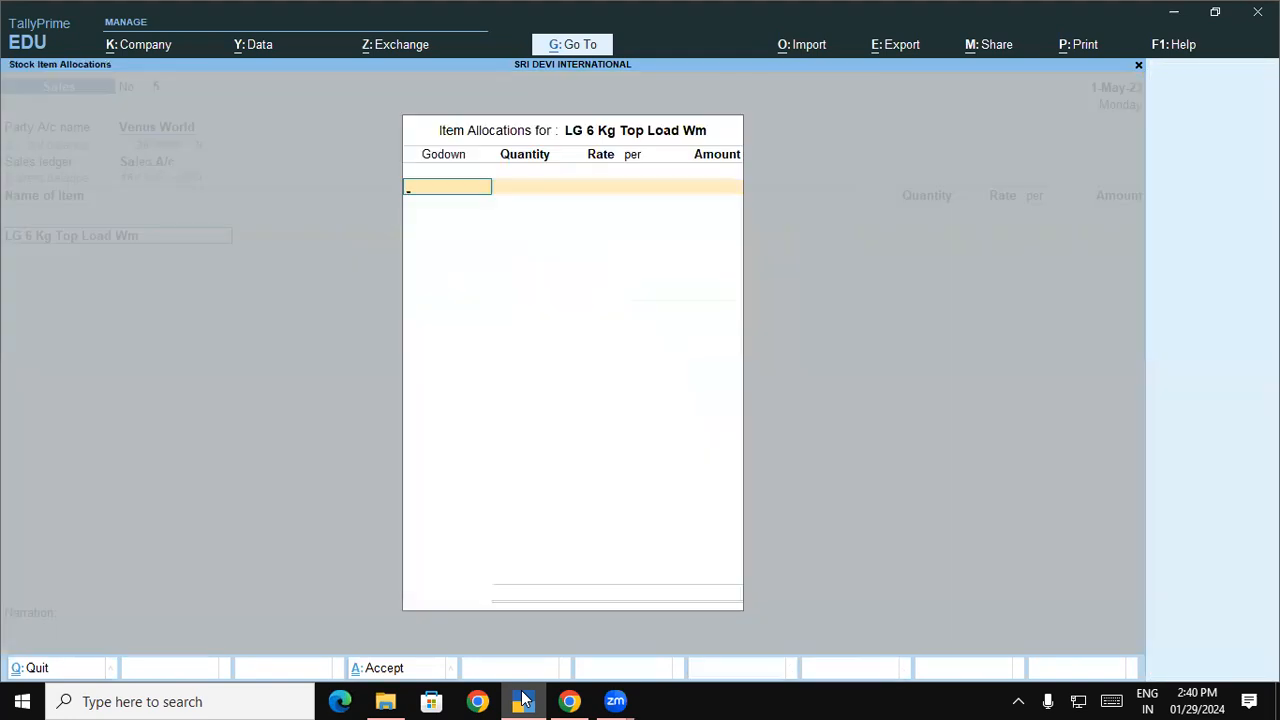
text(G)
key(Return)
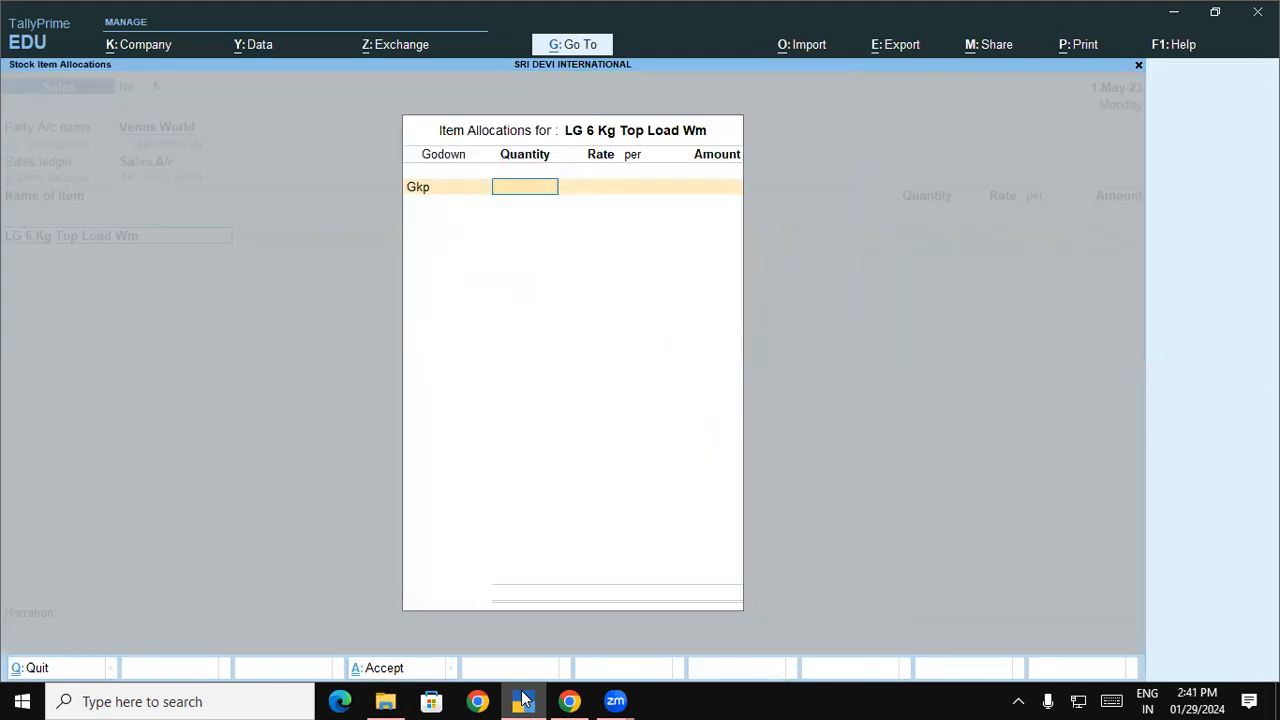
Set the quantity to 3 Nos at 18,000 each, end the item list and choose New Ref for the bill.
text(3)
key(Return)
key(Return)
key(Return)
key(Return)
key(Return)
key(Return)
key(Return)
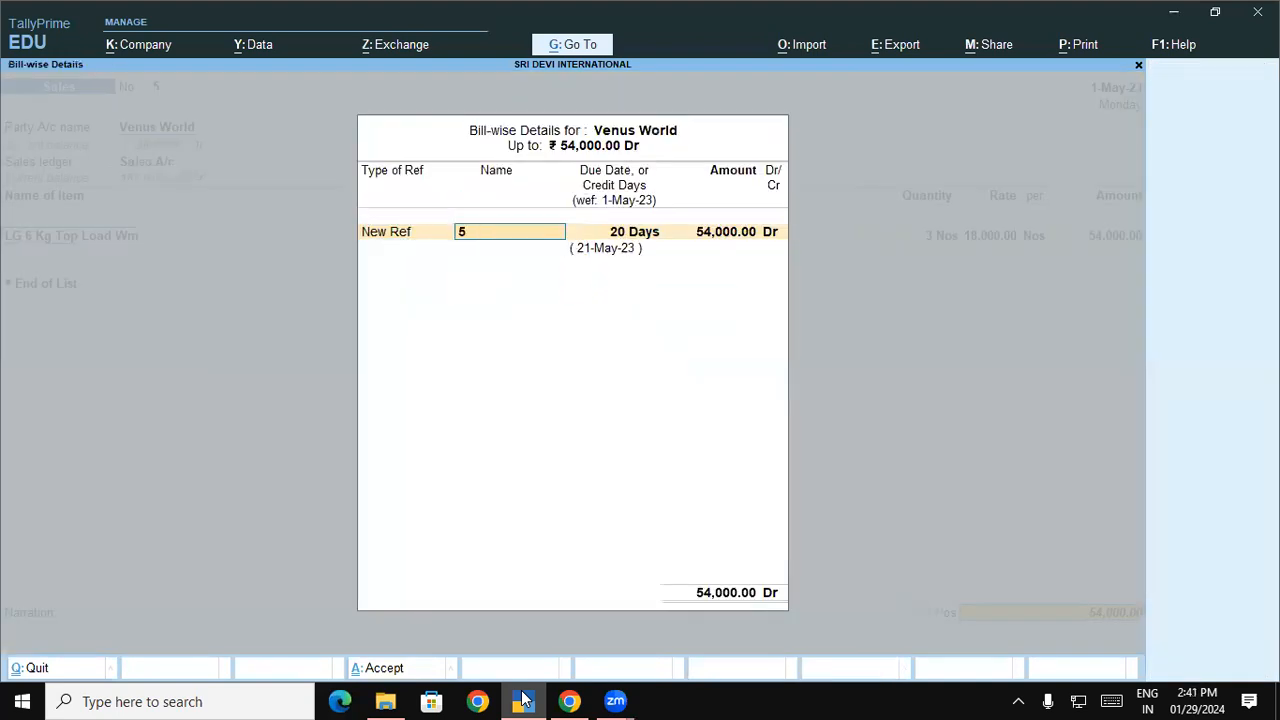
Name the new bill reference 11 as in the course document, accept it and save the sales voucher.
click(522, 700)
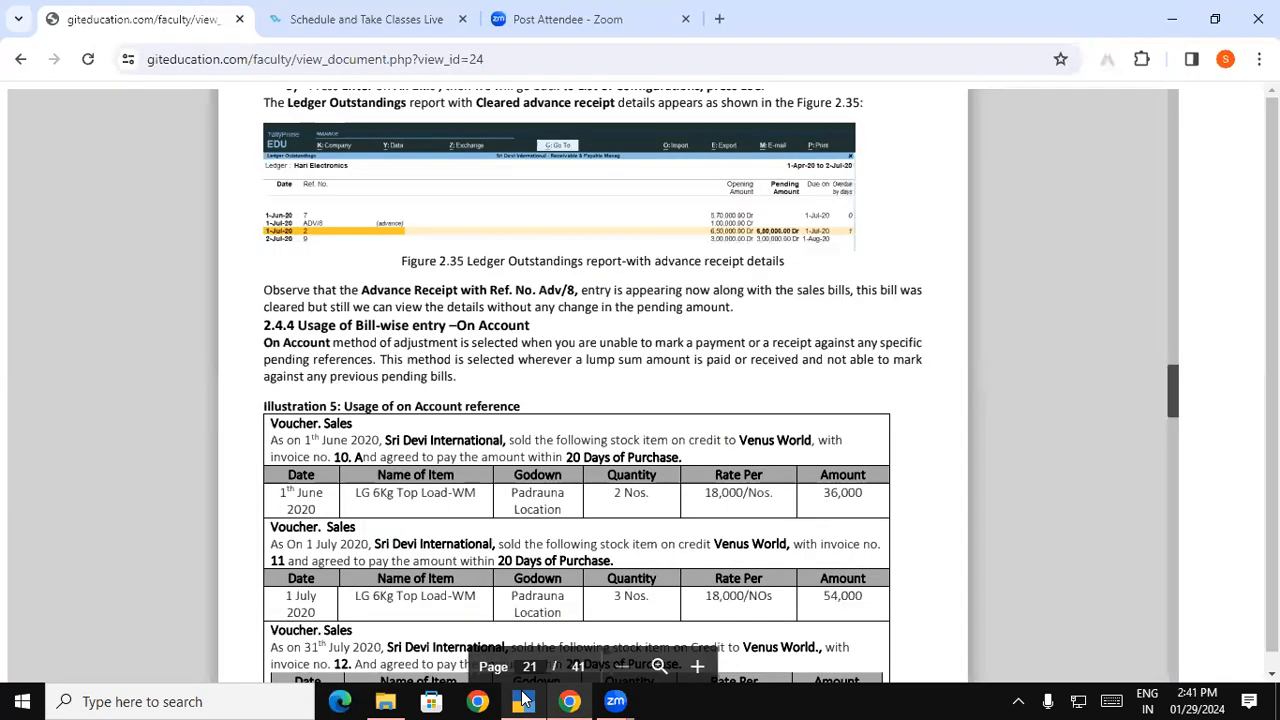
click(522, 700)
key(BackSpace)
text(11)
key(Return)
key(Return)
key(Return)
key(Return)
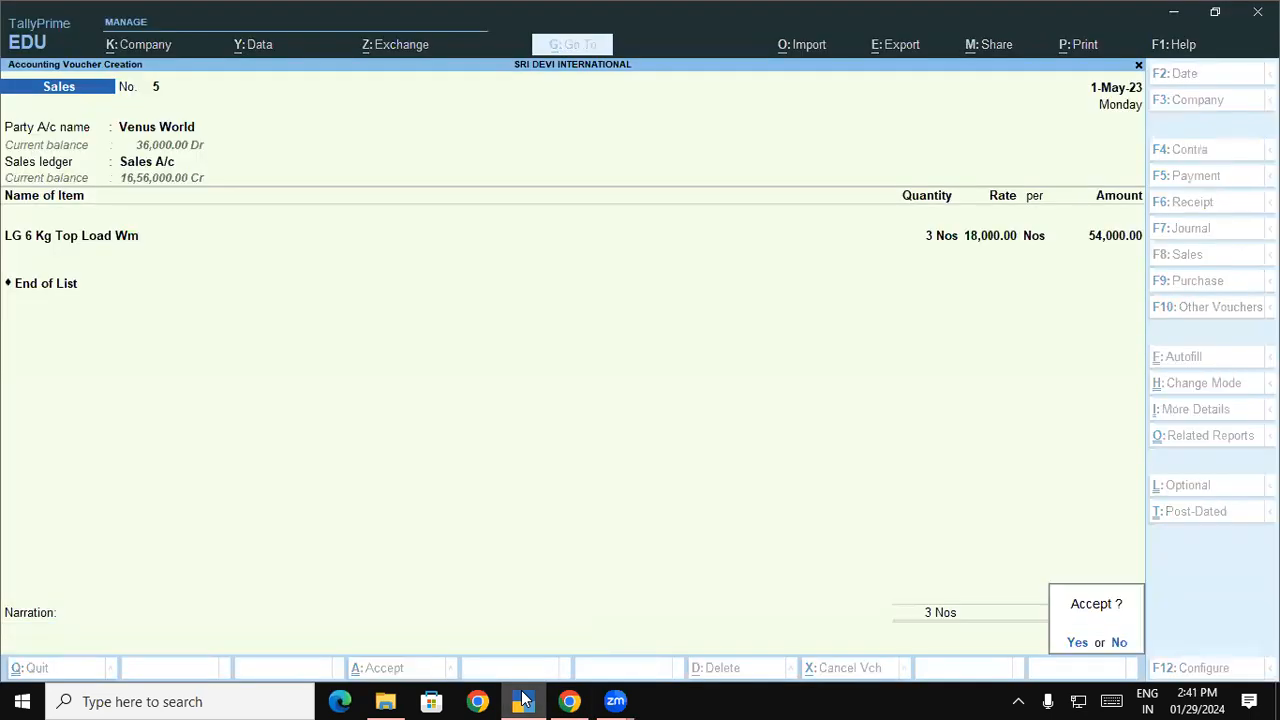
key(Return)
Consult the third sale in the course document and begin its voucher for Venus World with Sales A/c and default dispatch and party details.
click(522, 700)
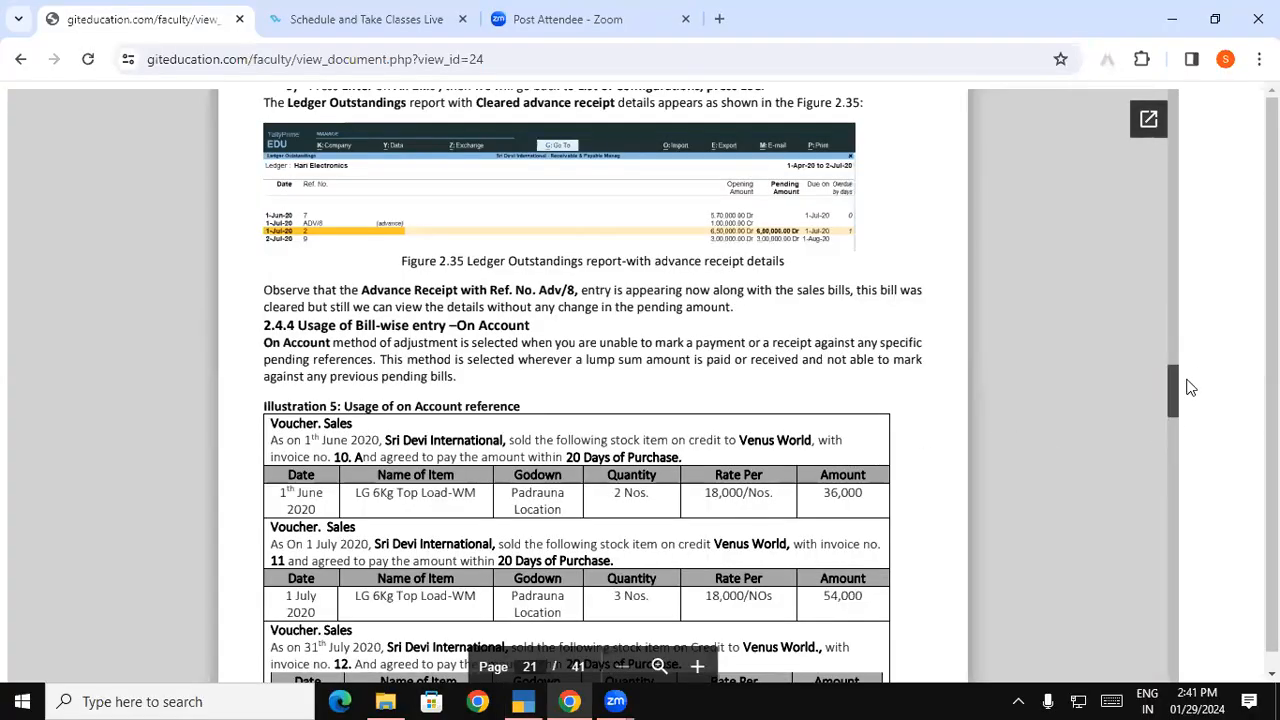
drag(1174, 398, 1174, 400)
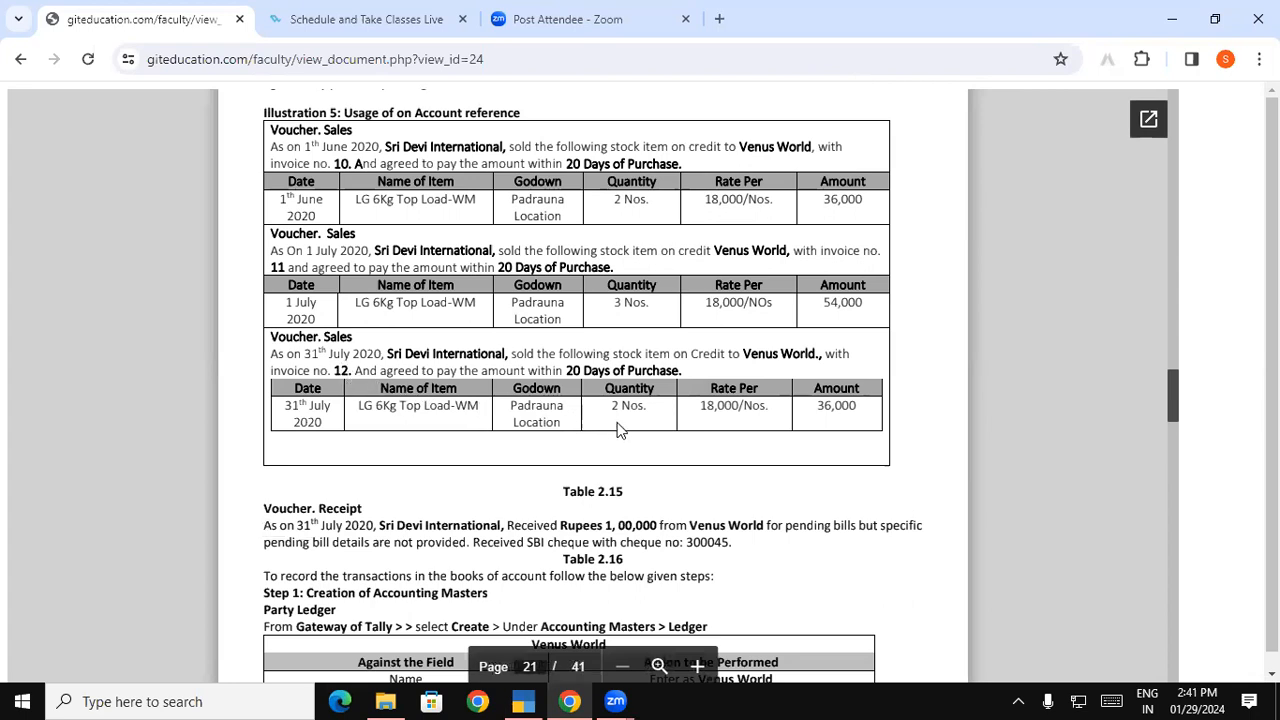
click(537, 699)
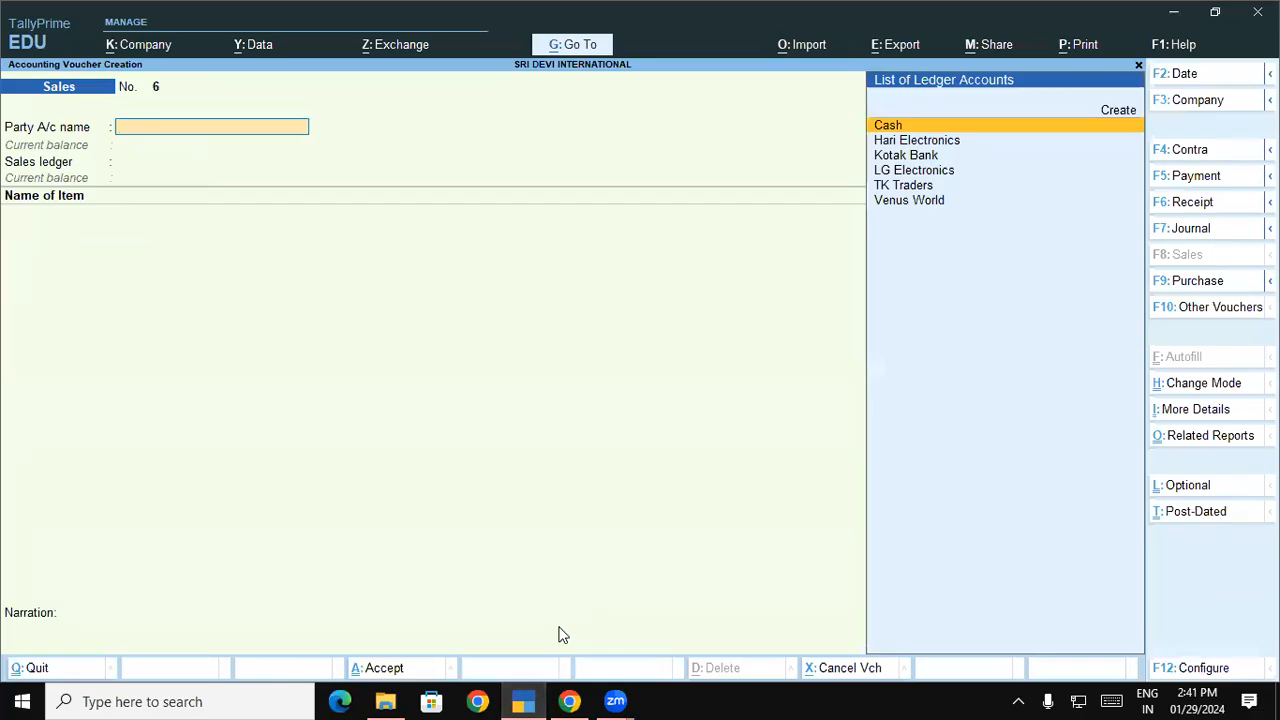
text(Ve)
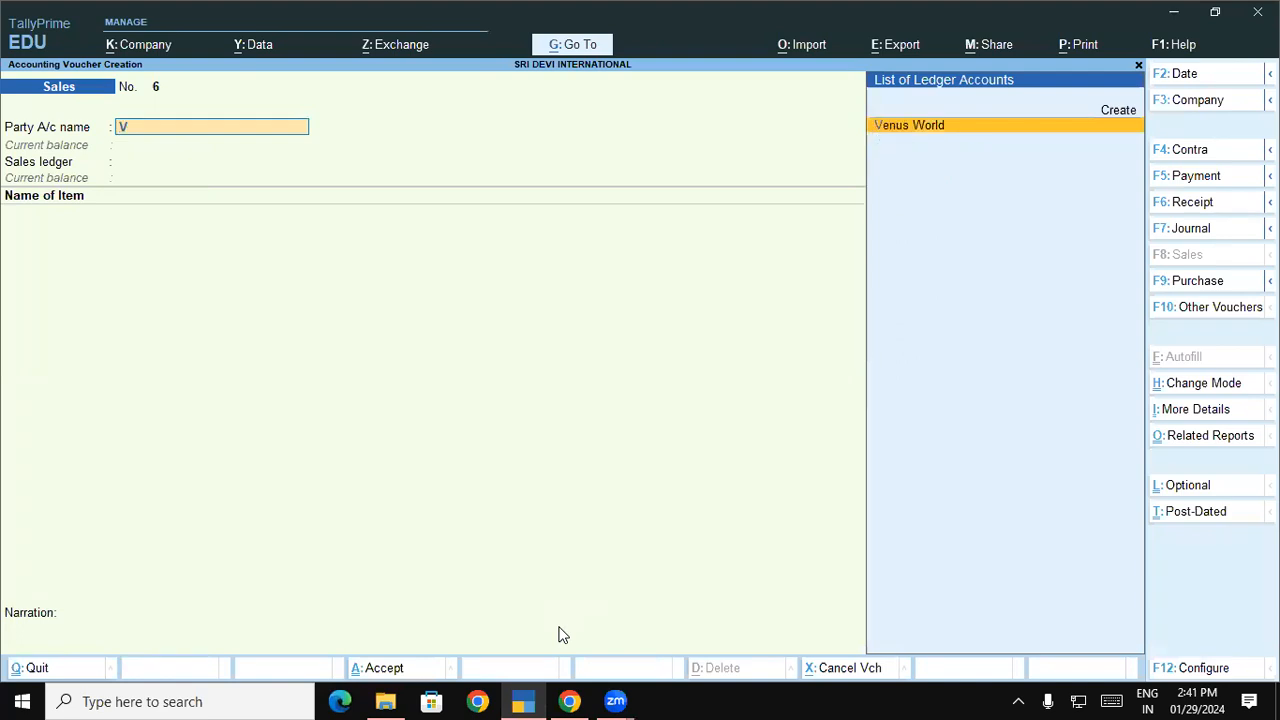
key(Return)
key(Return)
key(Return)
key(Return)
key(Return)
key(Return)
key(Return)
key(Return)
key(Return)
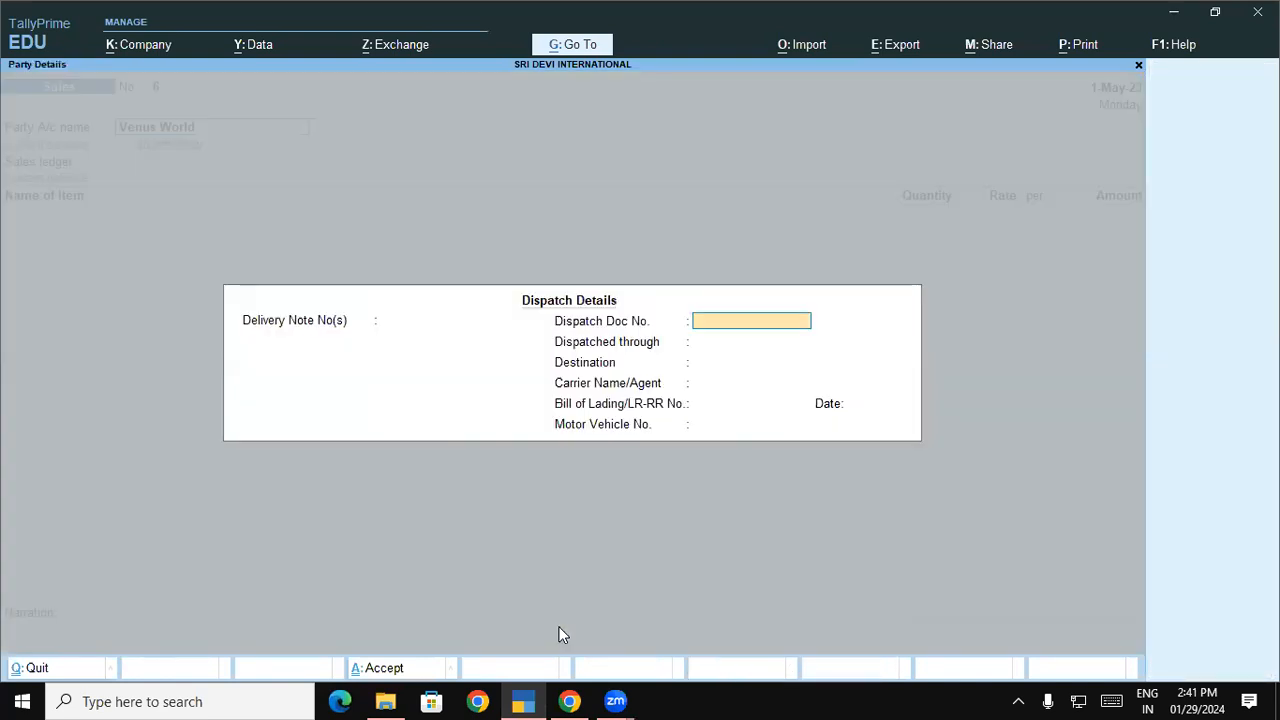
key(Return)
key(Return)
key(Return)
key(Return)
key(Return)
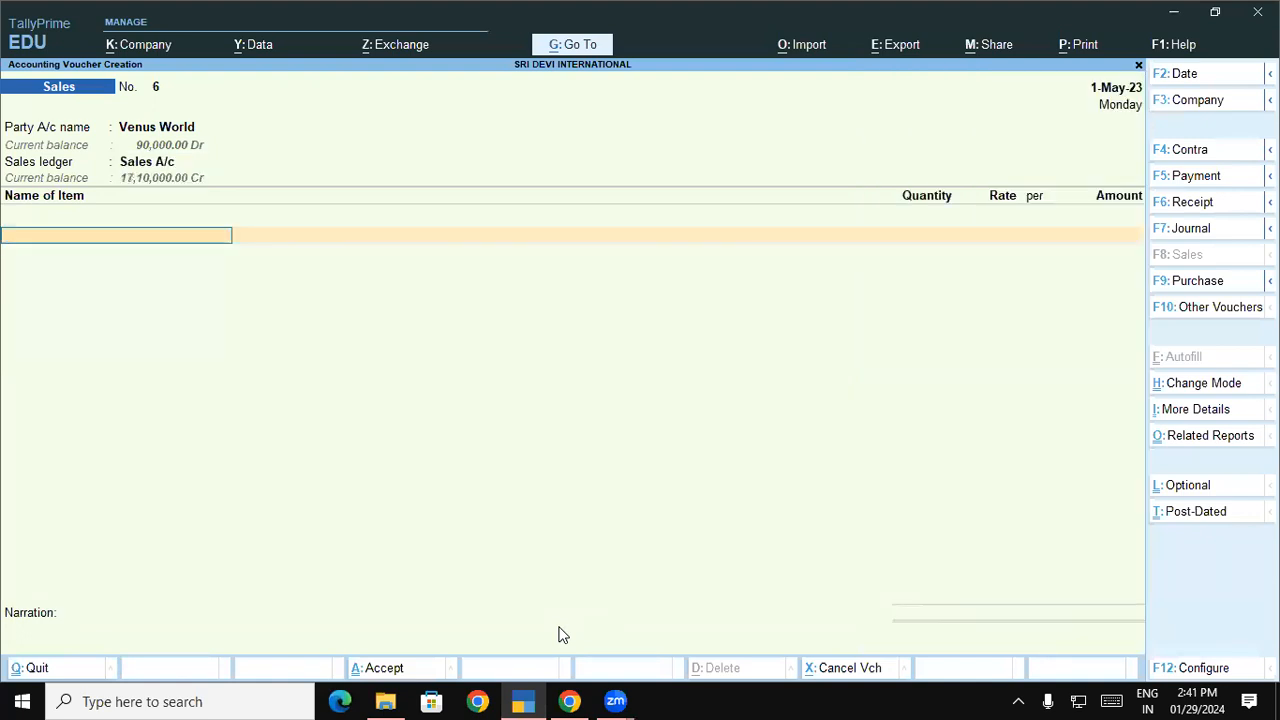
Select LG 6 Kg Top Load Wm as the item of the third Venus World sale, drawn from the Gkp godown.
text(Lg)
key(Down)
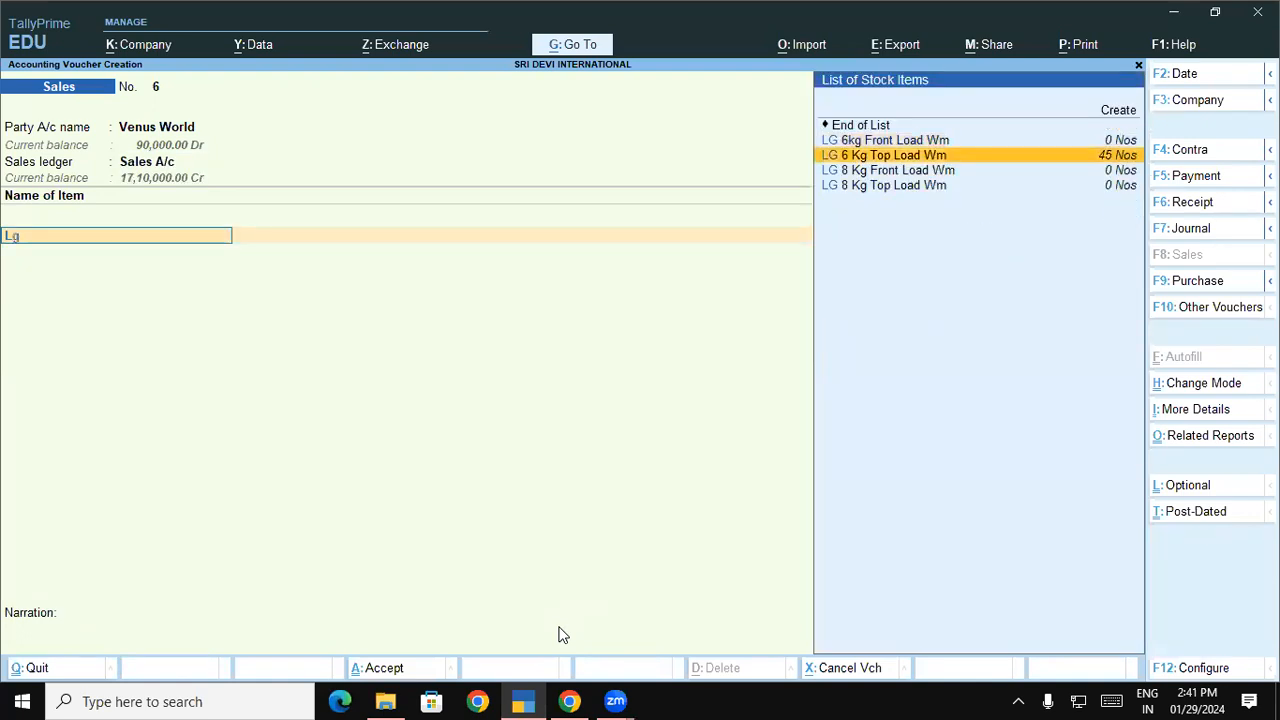
key(Return)
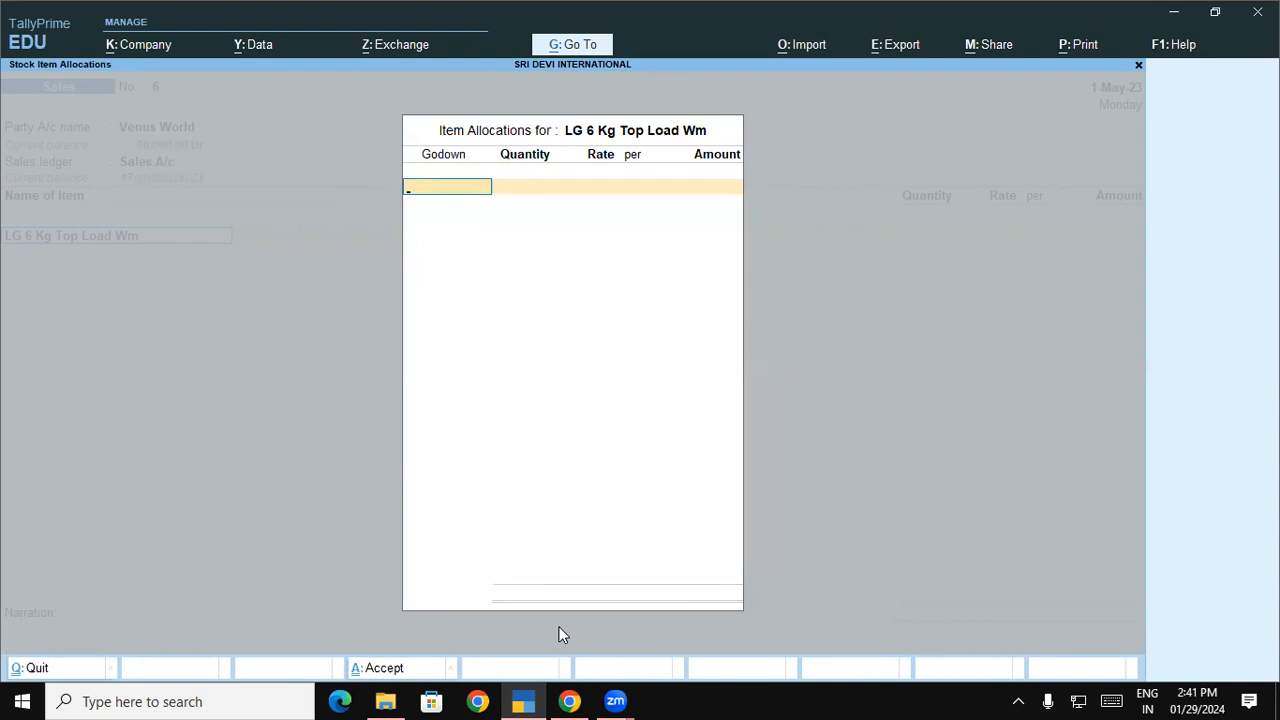
text(G)
key(Return)
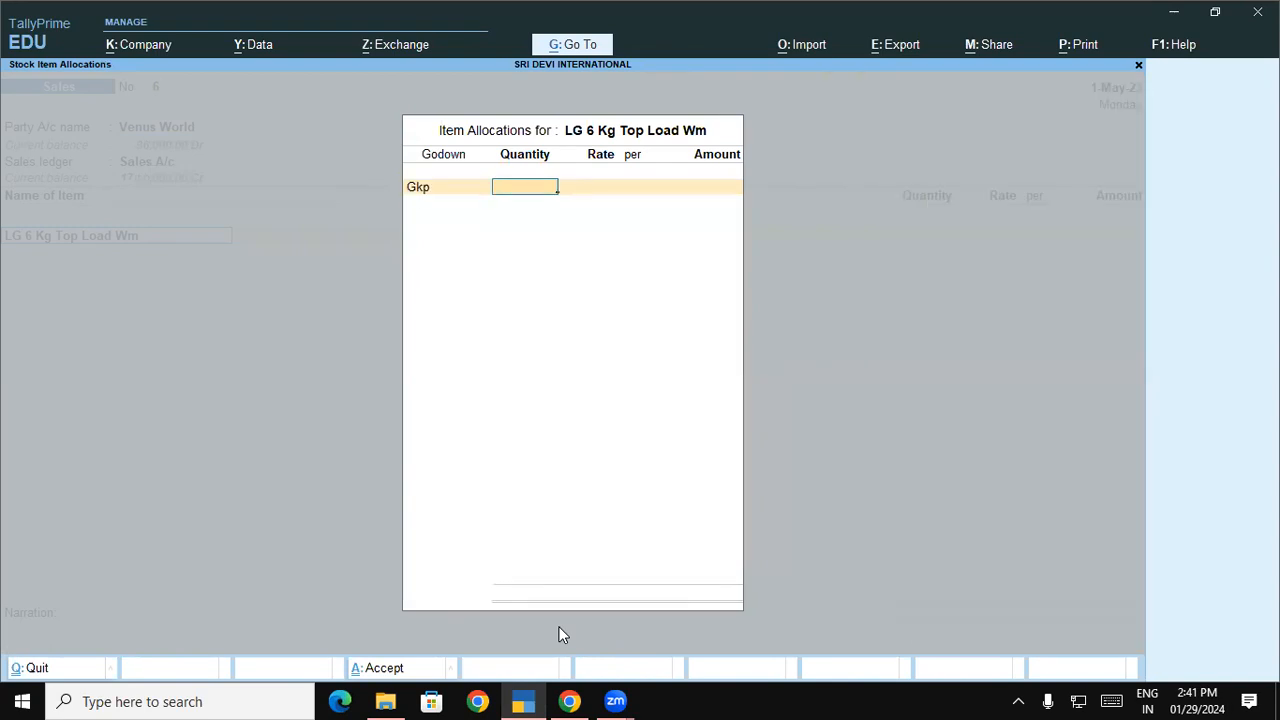
Enter a quantity of 2 Nos at 18,000 each, end the item list and choose New Ref as the bill type.
text(2)
key(Return)
key(Return)
key(Return)
key(Return)
key(Return)
key(Return)
key(Return)
Name the new bill reference 12, accept the bill-wise details and save the third sales voucher.
text(12)
key(Return)
key(Return)
key(Return)
key(Return)
key(Return)
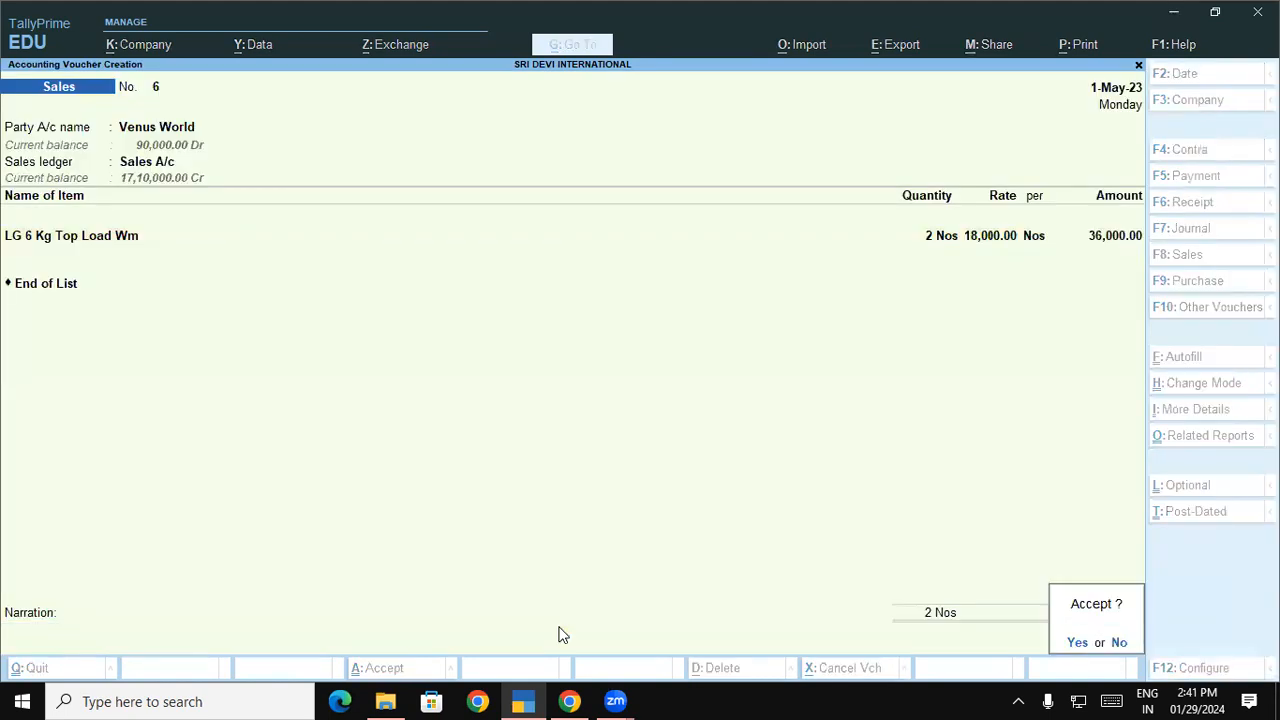
key(Return)
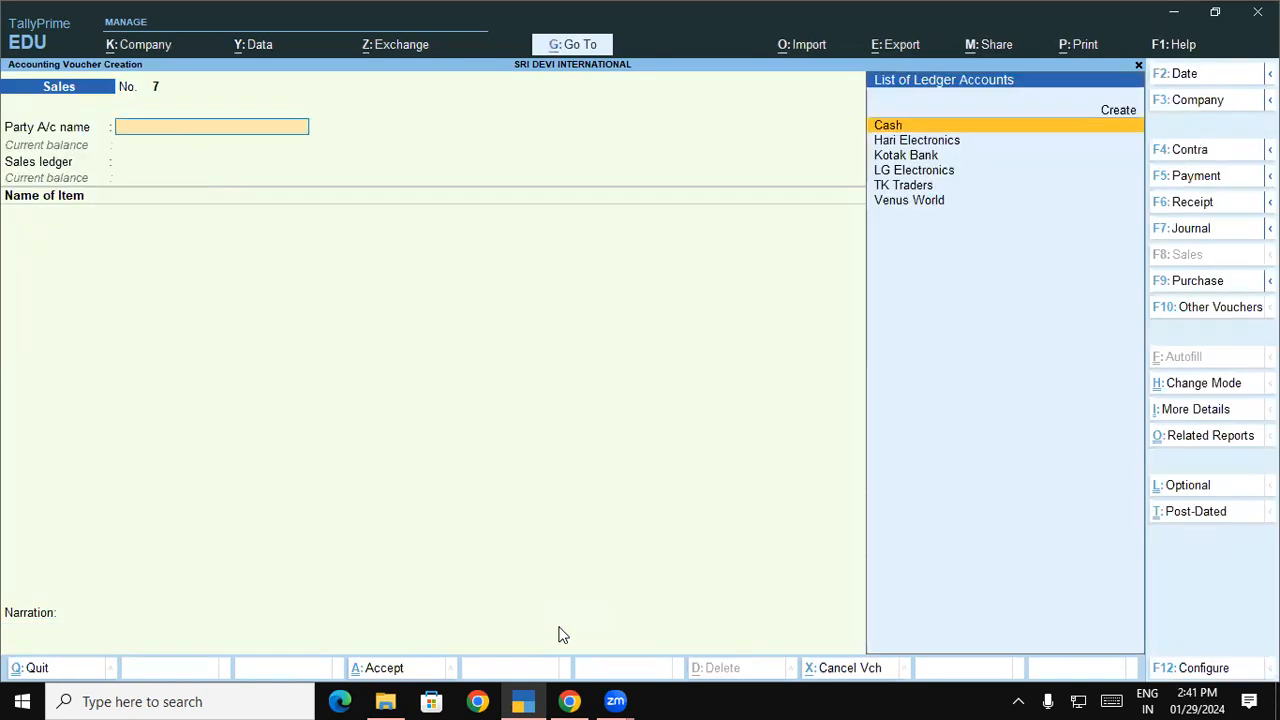
Consult the receipt transaction and its steps in the course document, and start a receipt voucher crediting Venus World.
click(530, 700)
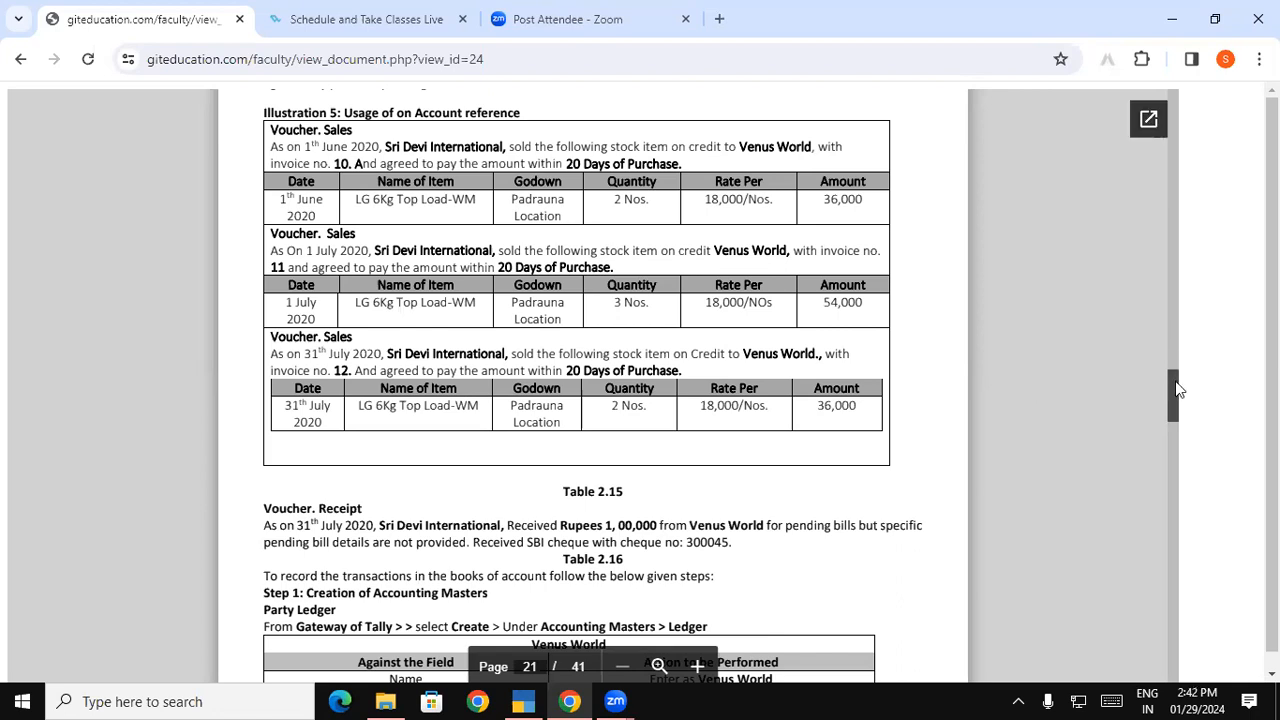
drag(1176, 392, 1176, 411)
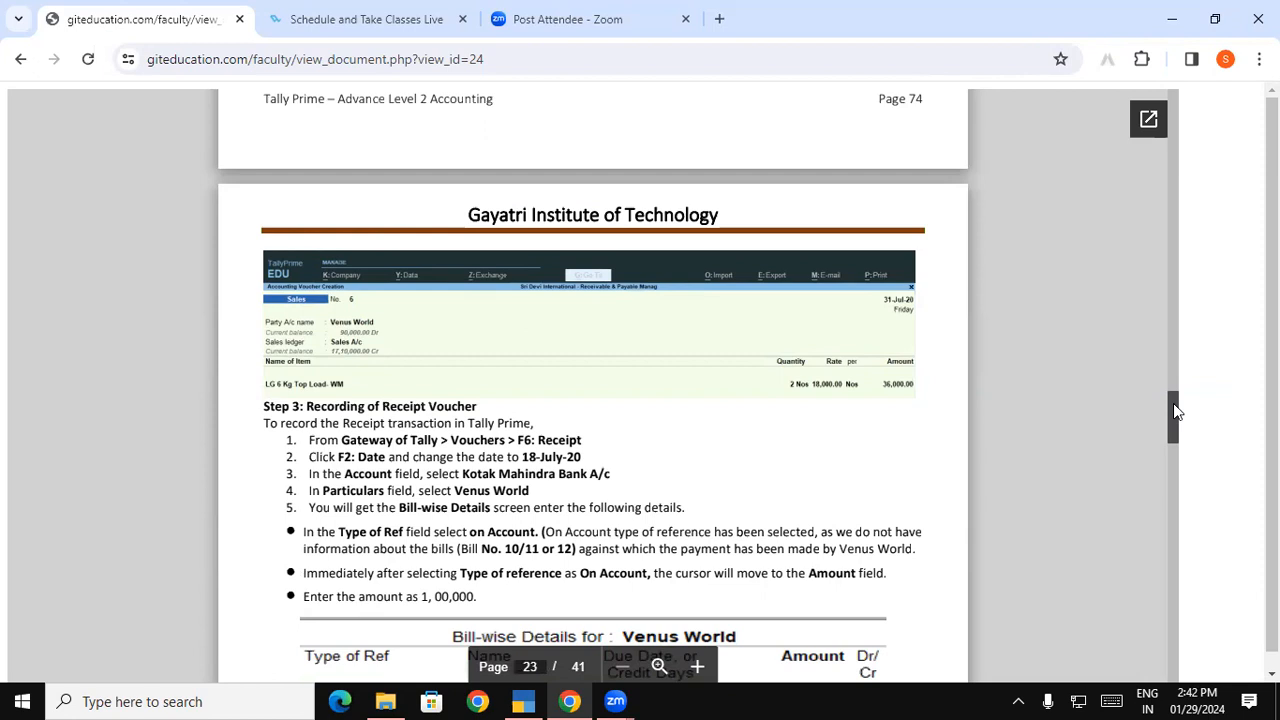
scroll(1175, 412, down, 3)
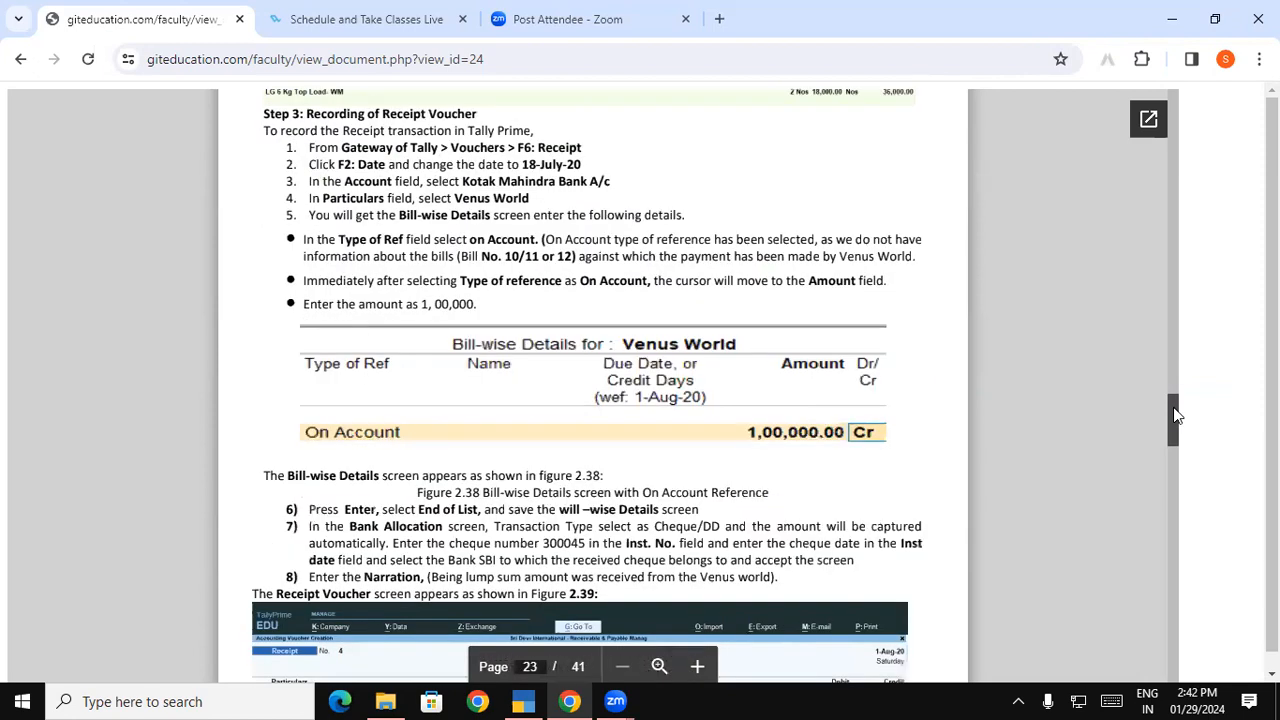
click(524, 701)
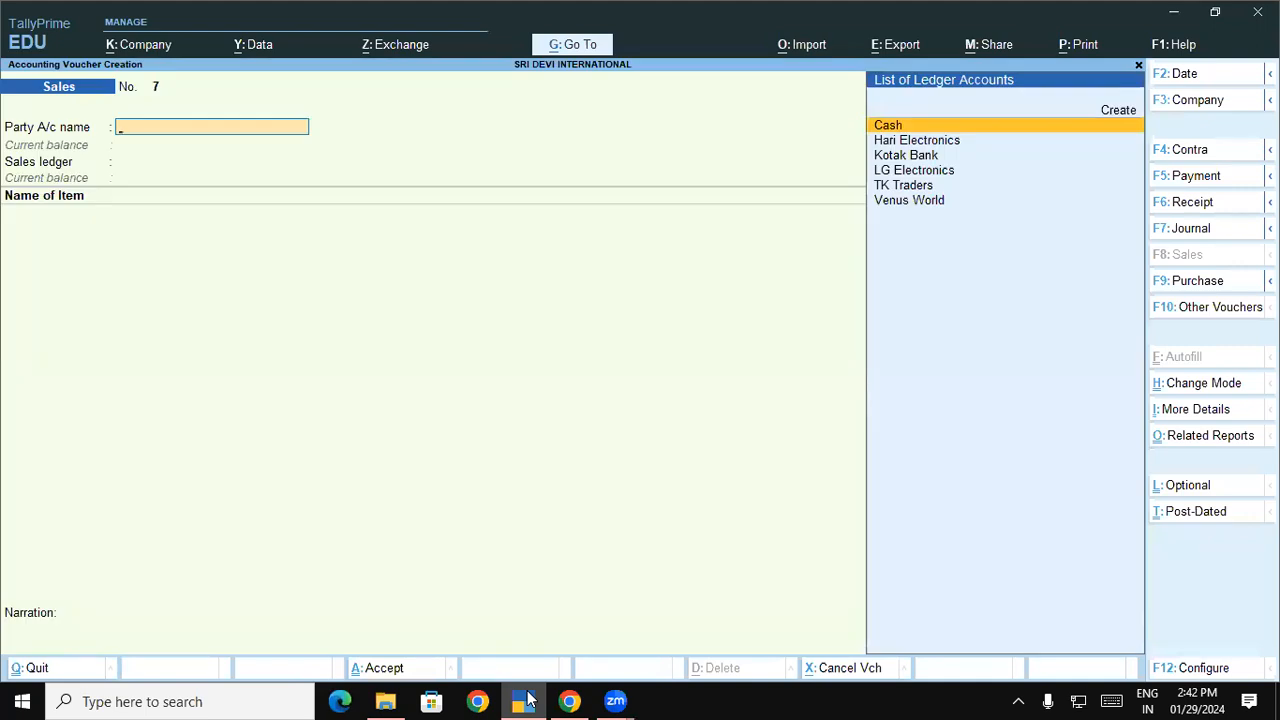
key(F6)
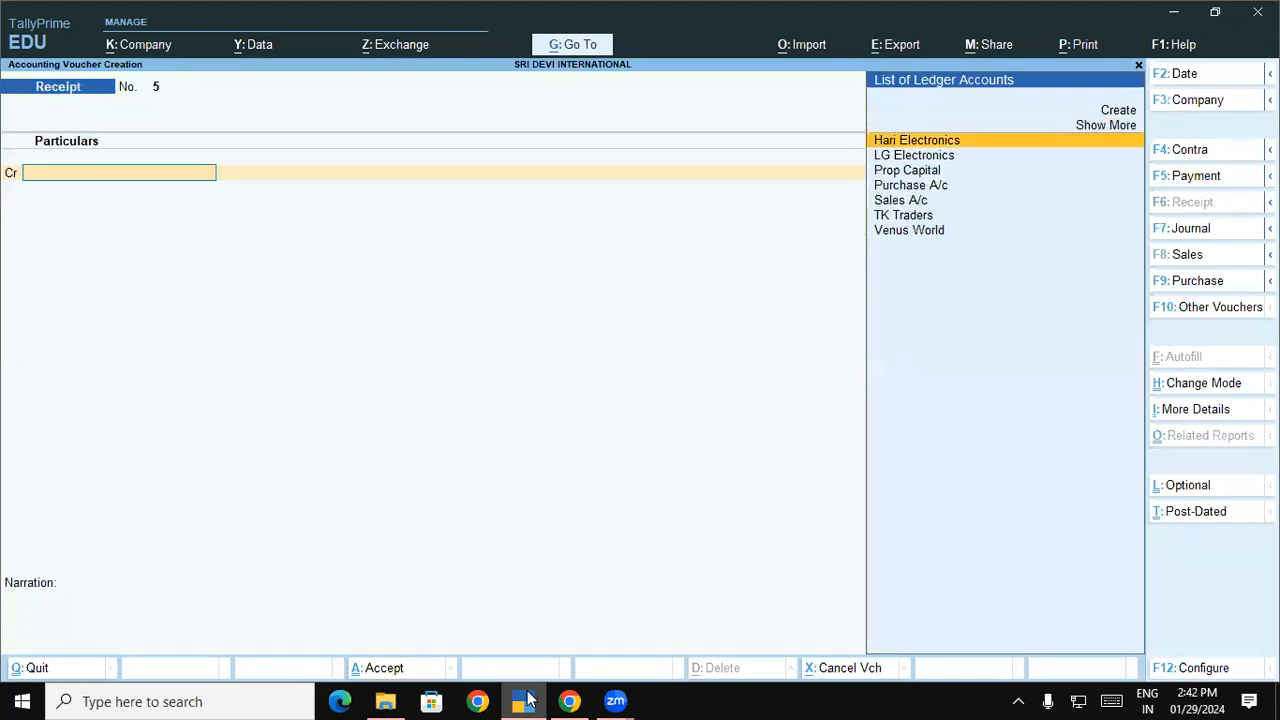
text(v)
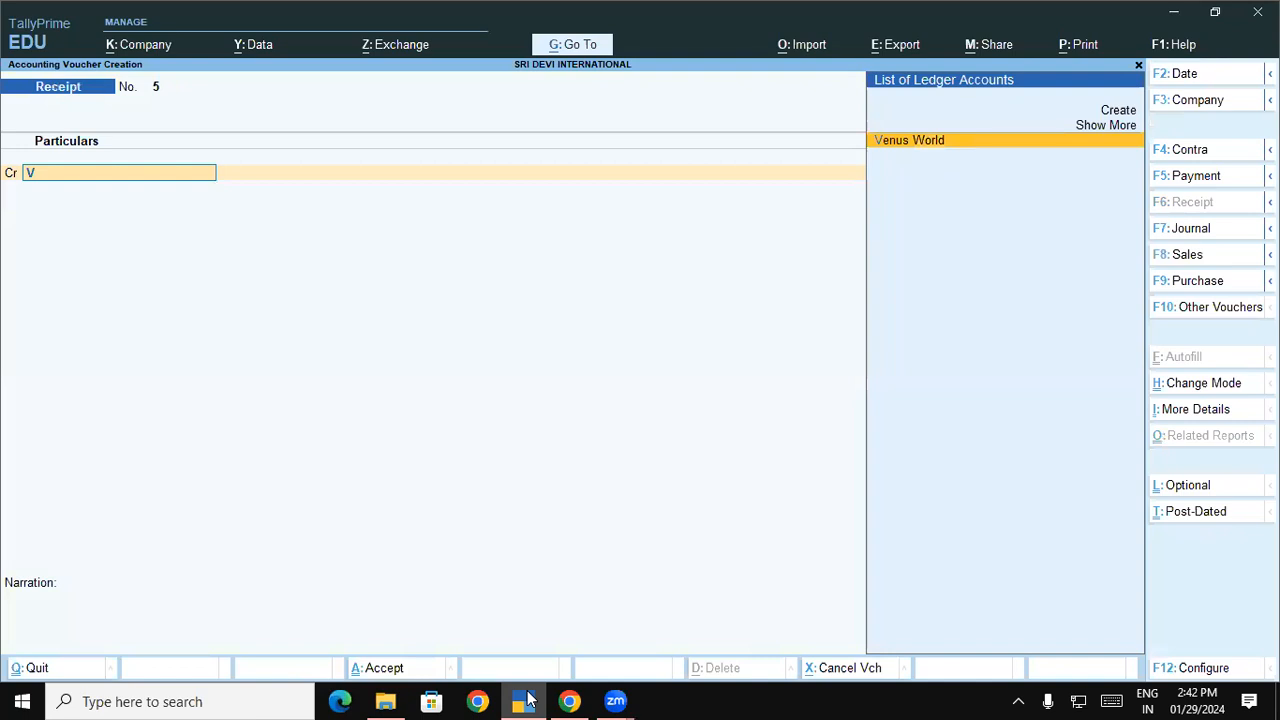
key(Return)
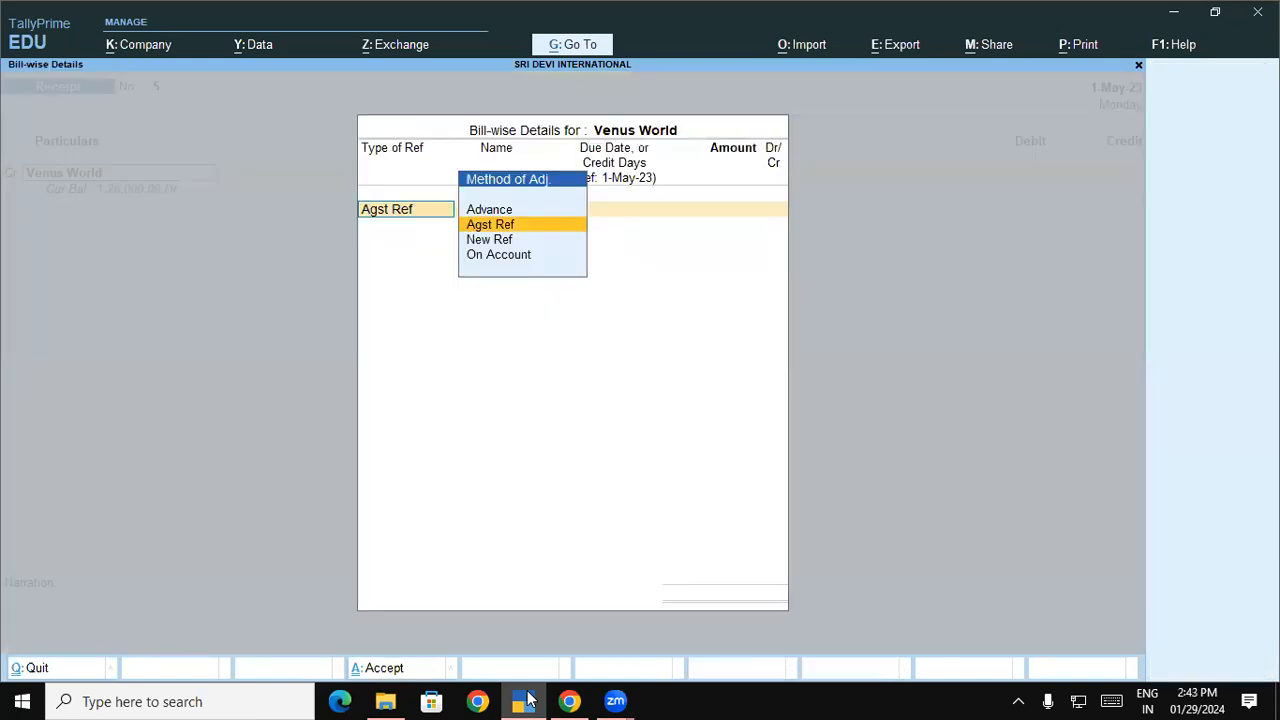
Allocate 1,00,000 as On Account in the bill-wise details for Venus World and accept the credit entry.
key(Down)
key(Down)
key(Return)
text(1,00,000)
key(Return)
key(Return)
key(Return)
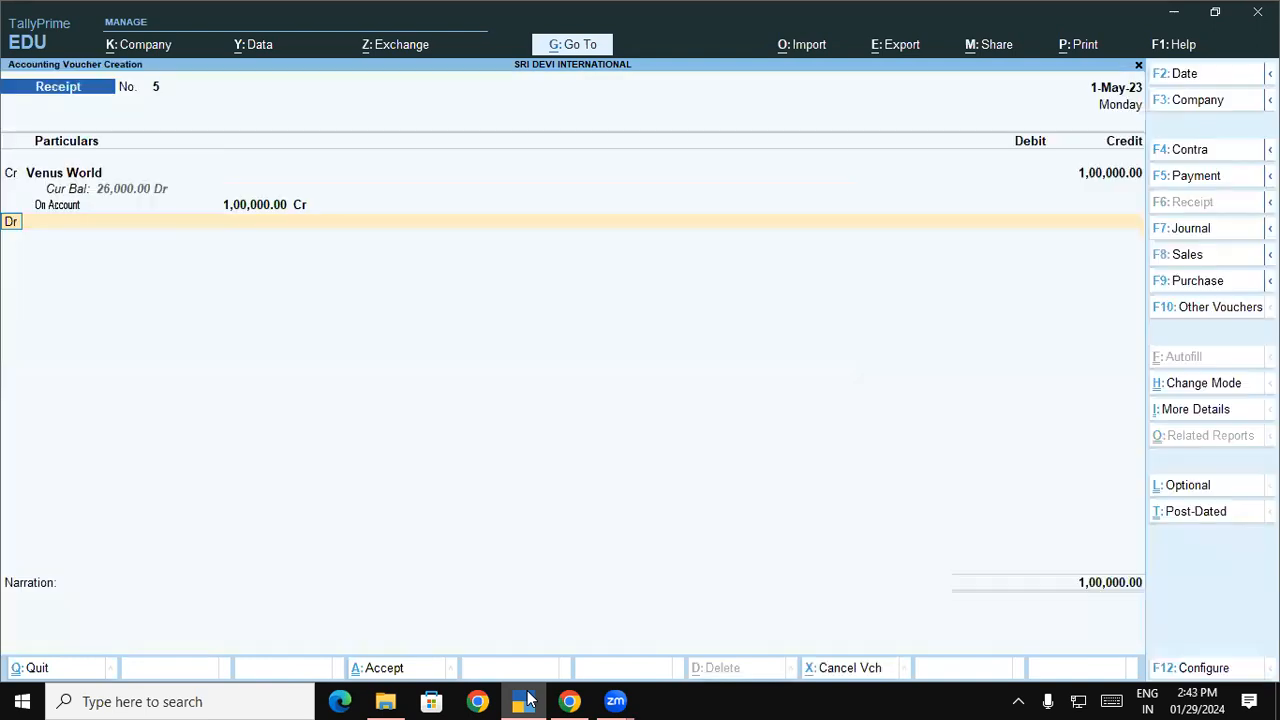
Check the receiving bank in the course document and debit Kotak Bank with 1,00,000 in the receipt voucher.
key(Return)
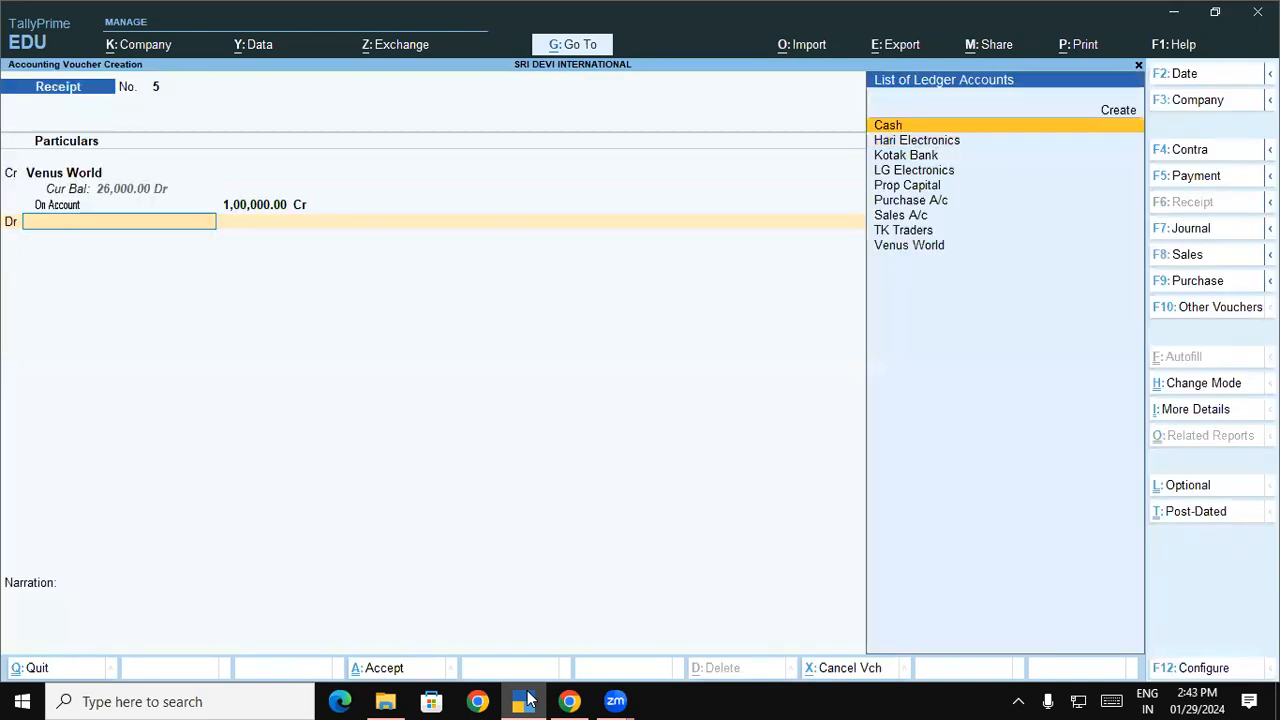
click(525, 701)
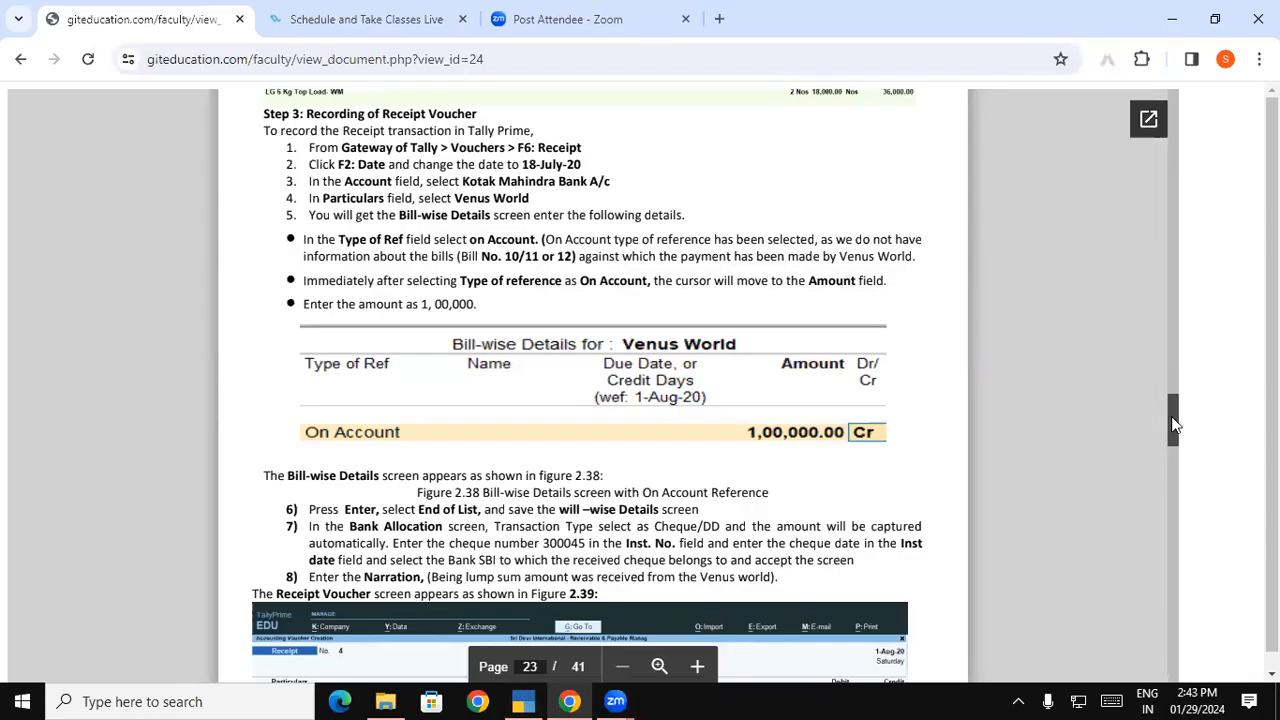
scroll(1172, 416, down, 3)
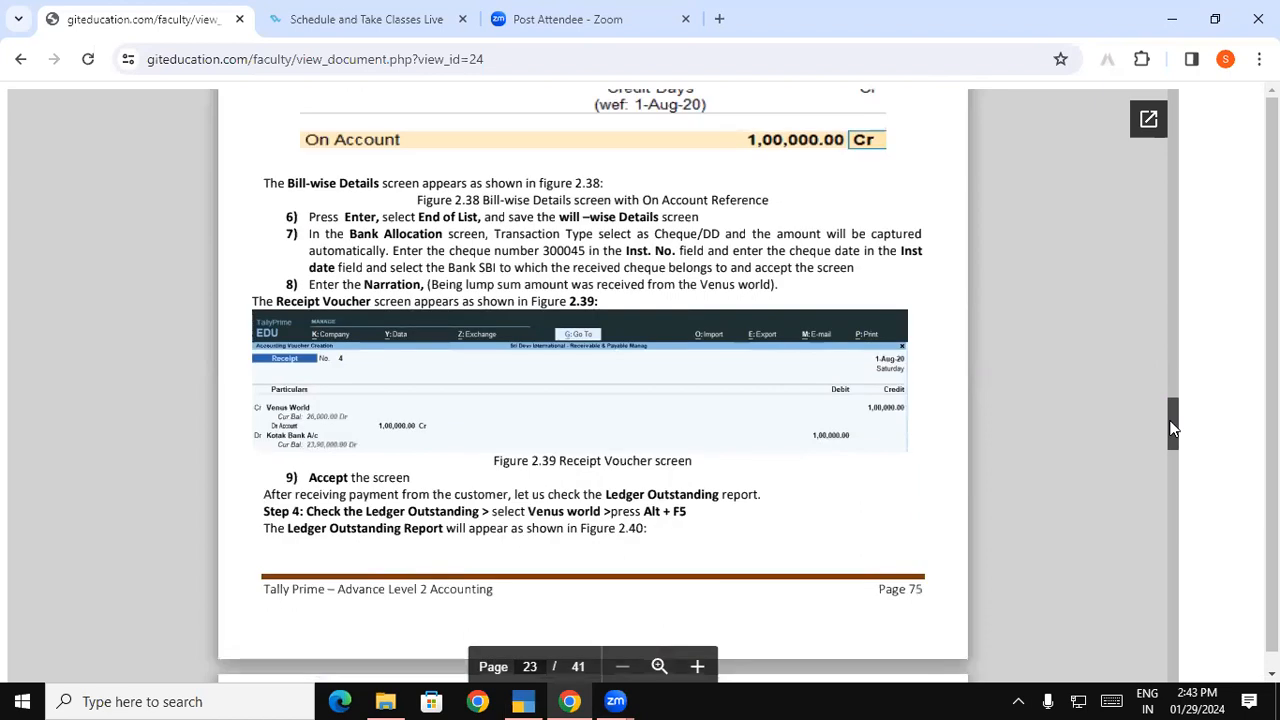
drag(1174, 428, 1168, 394)
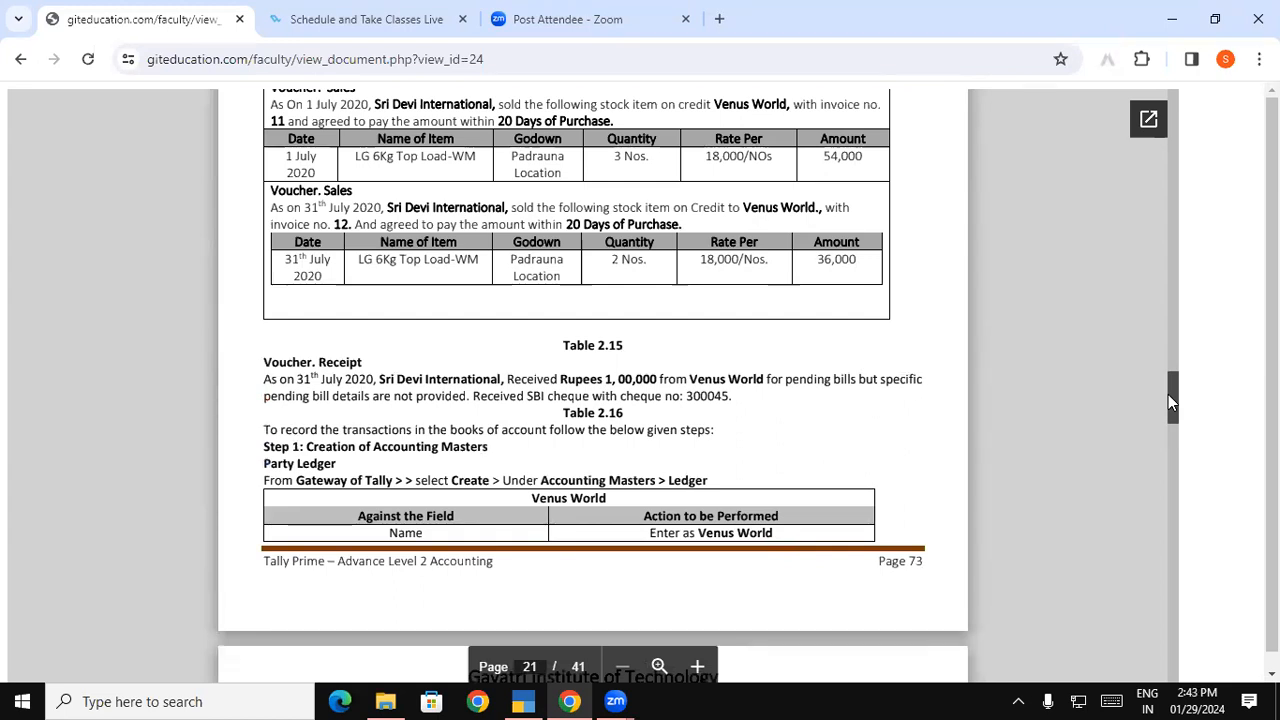
drag(1168, 395, 1168, 418)
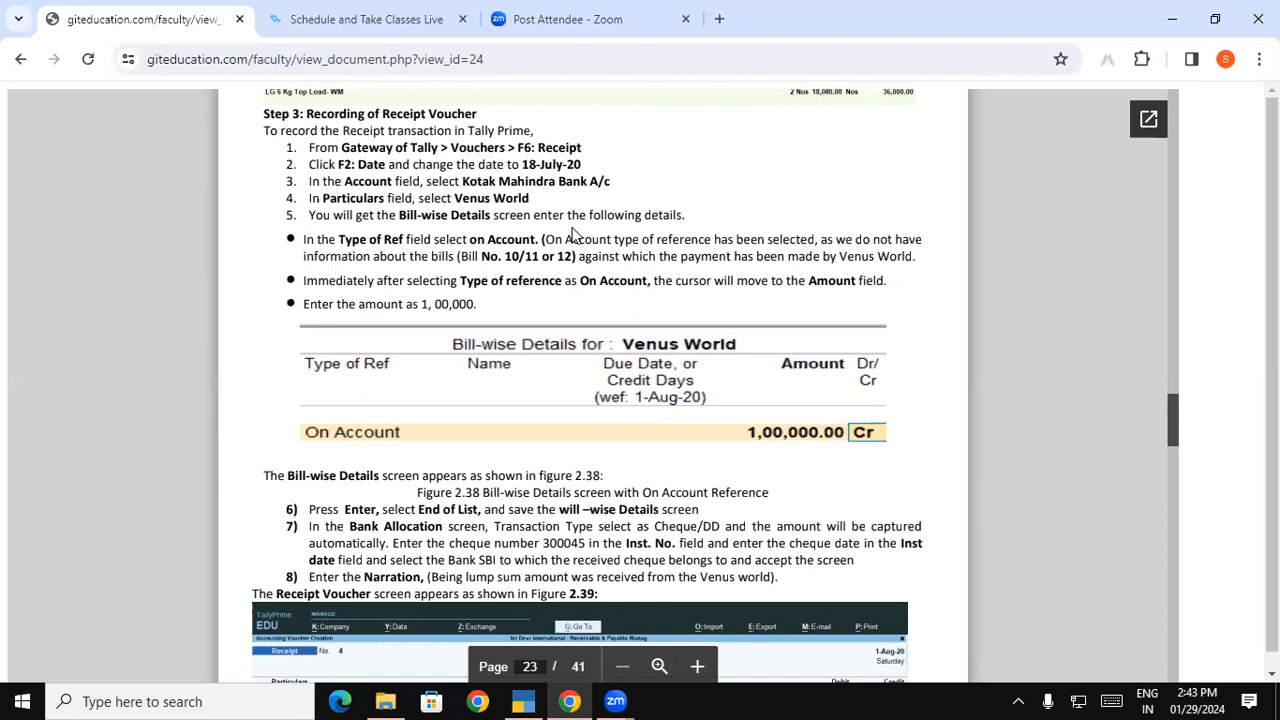
click(521, 700)
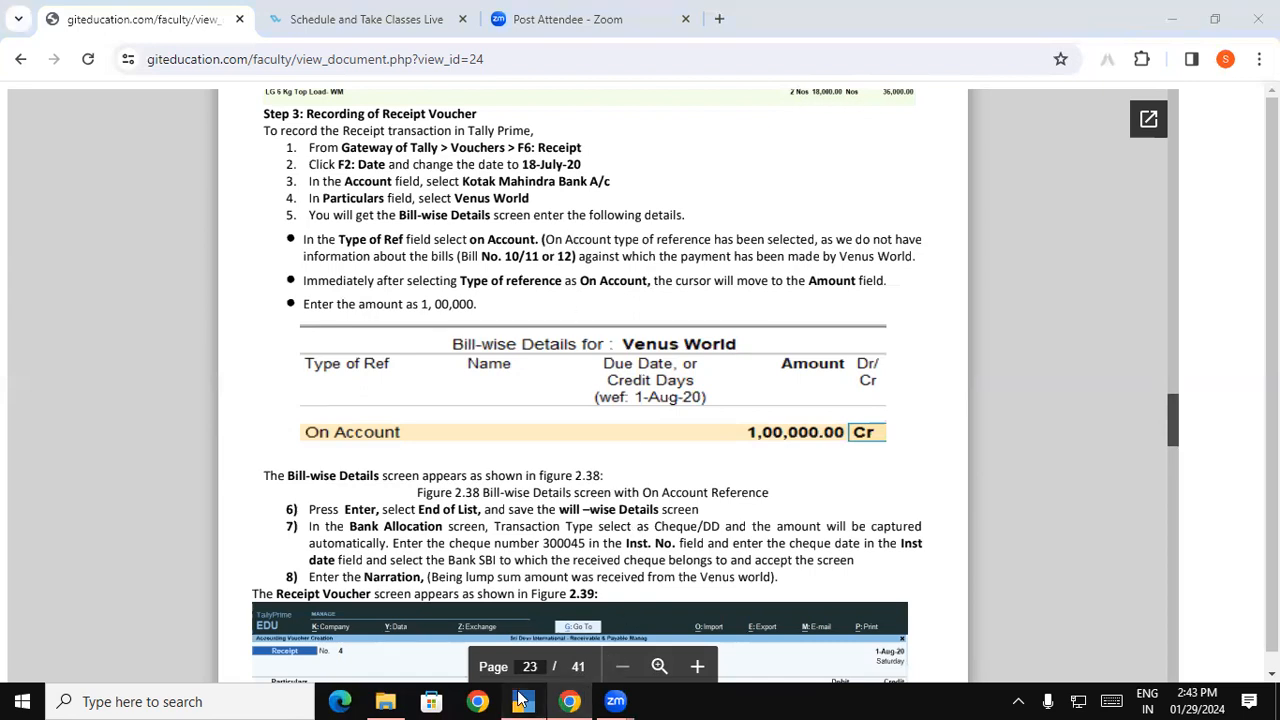
text(ko)
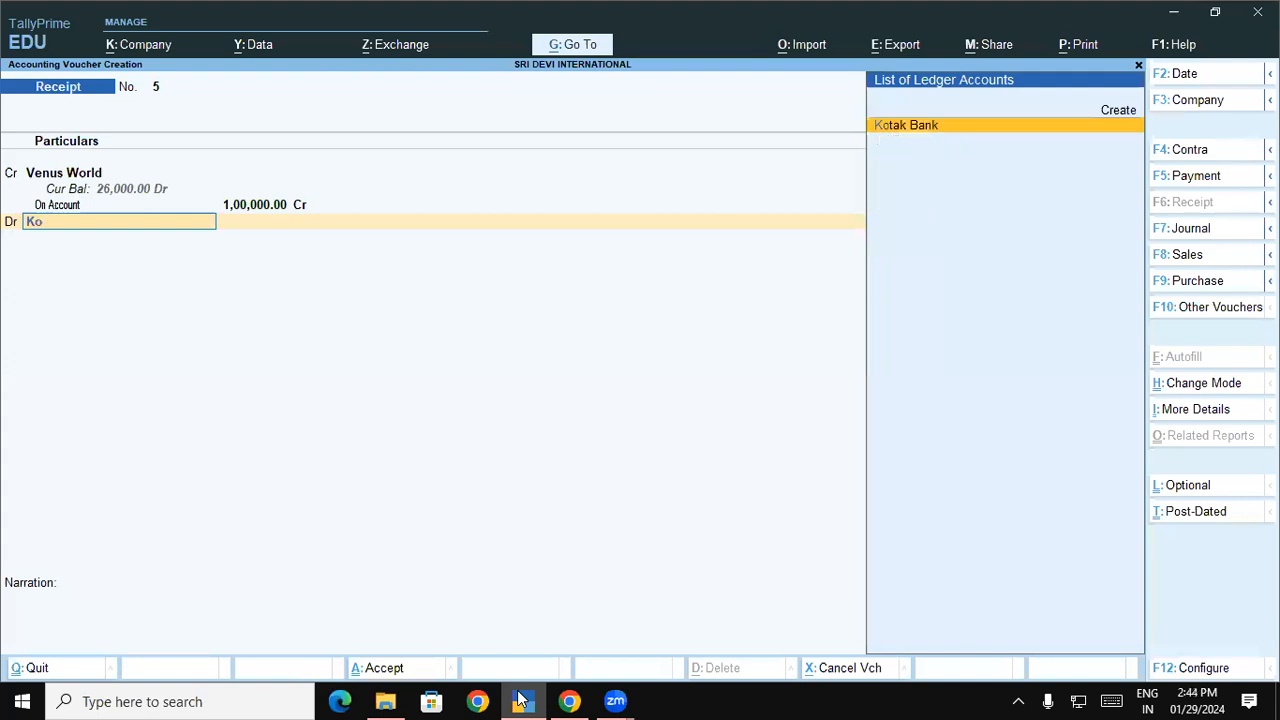
key(Return)
key(Return)
Record the bank allocation as Cheque/DD for 1,00,000 with instrument number 300045 dated 1-May-23.
key(Return)
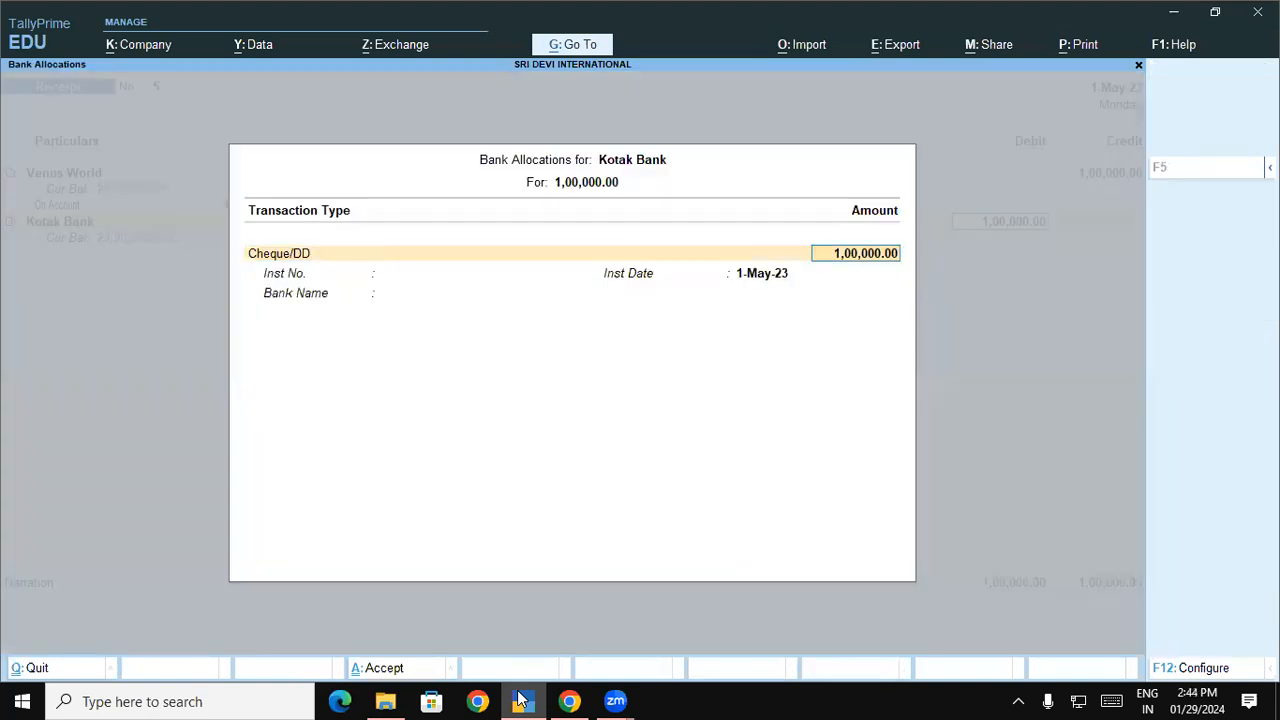
key(Return)
text(3000)
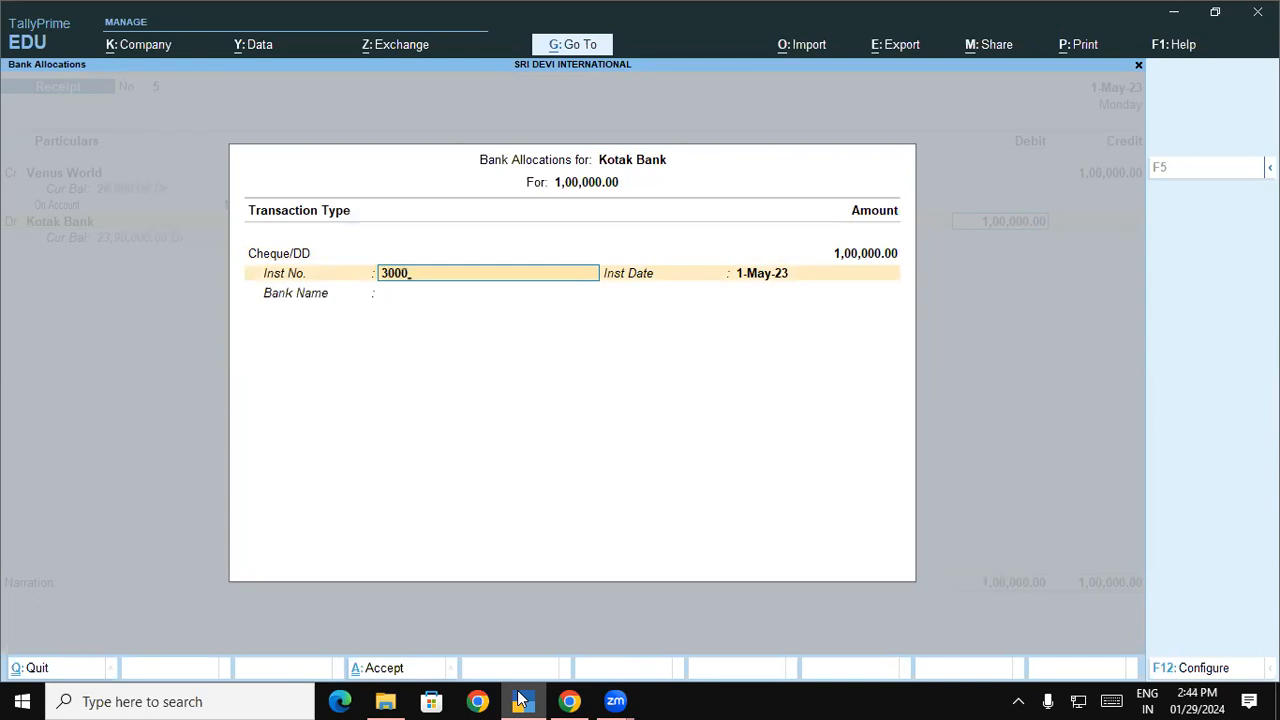
text(45)
key(Return)
key(Return)
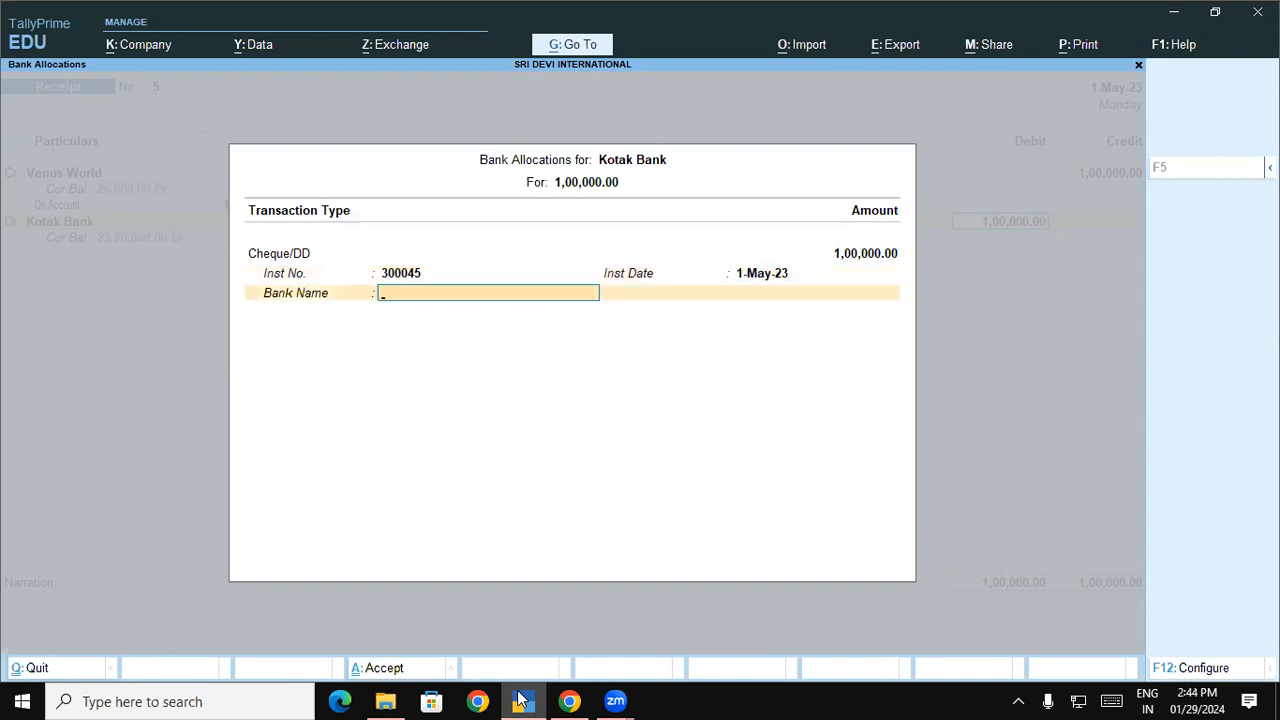
Specify SBI as the cheque's bank name and save the receipt voucher with the narration left blank.
key(Down)
key(Return)
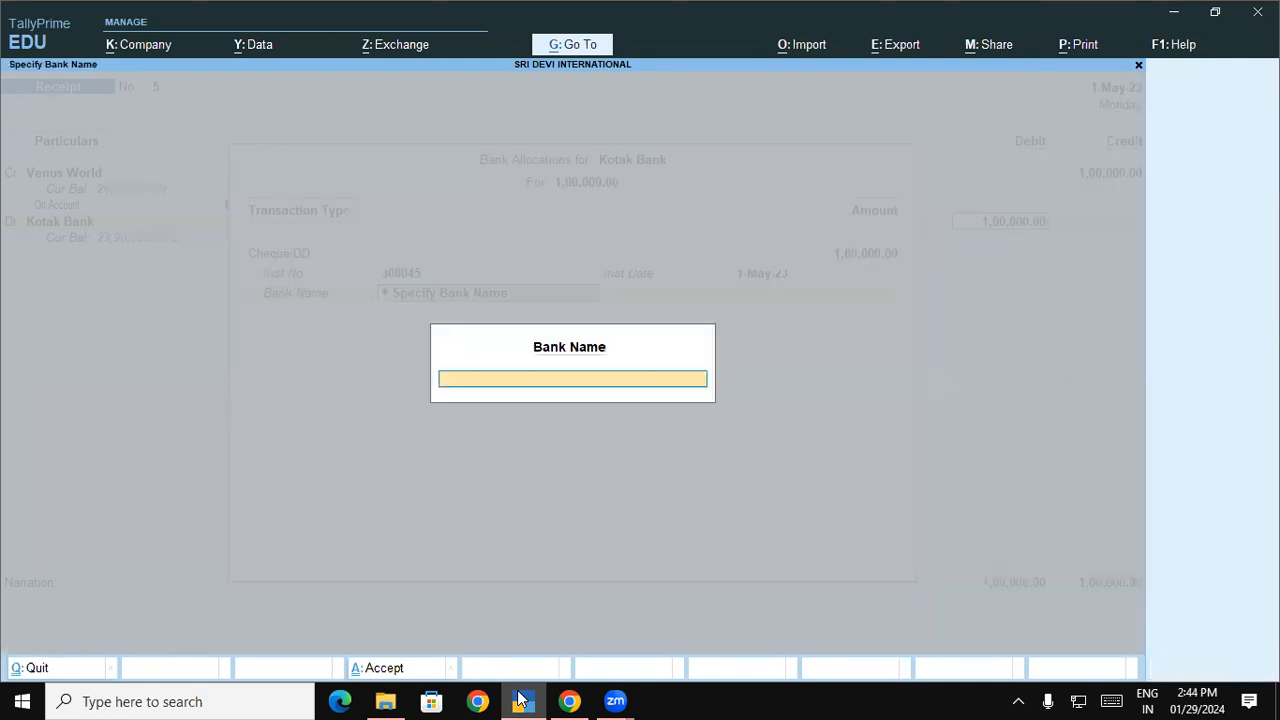
text(SB)
key(Return)
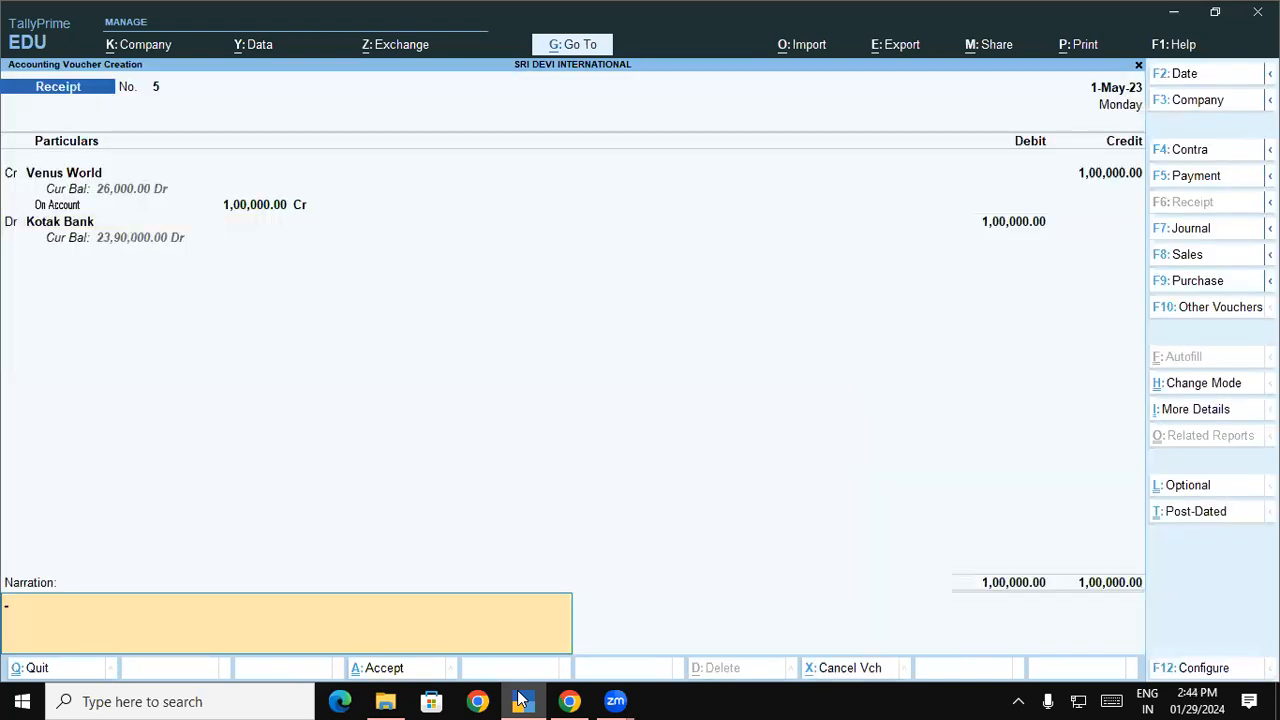
key(Return)
key(Return)
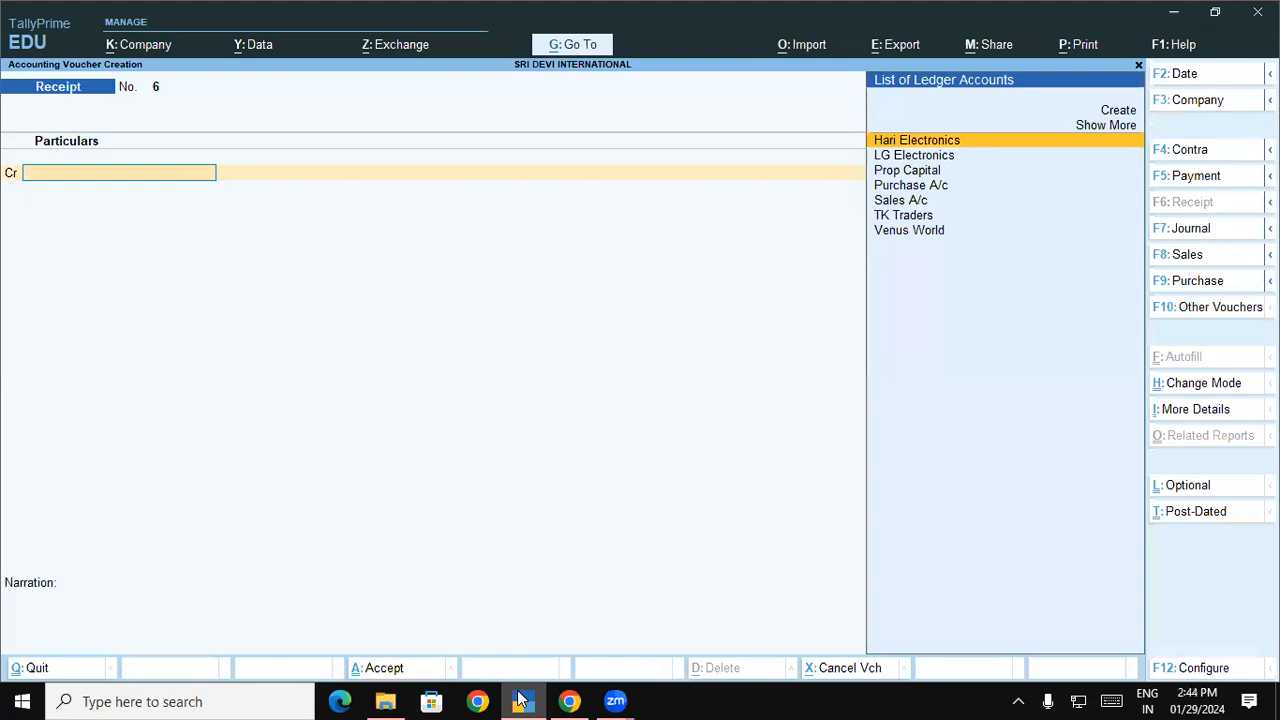
Read the course document's instructions on checking the Ledger Outstanding report, and leave voucher entry in TallyPrime.
click(521, 700)
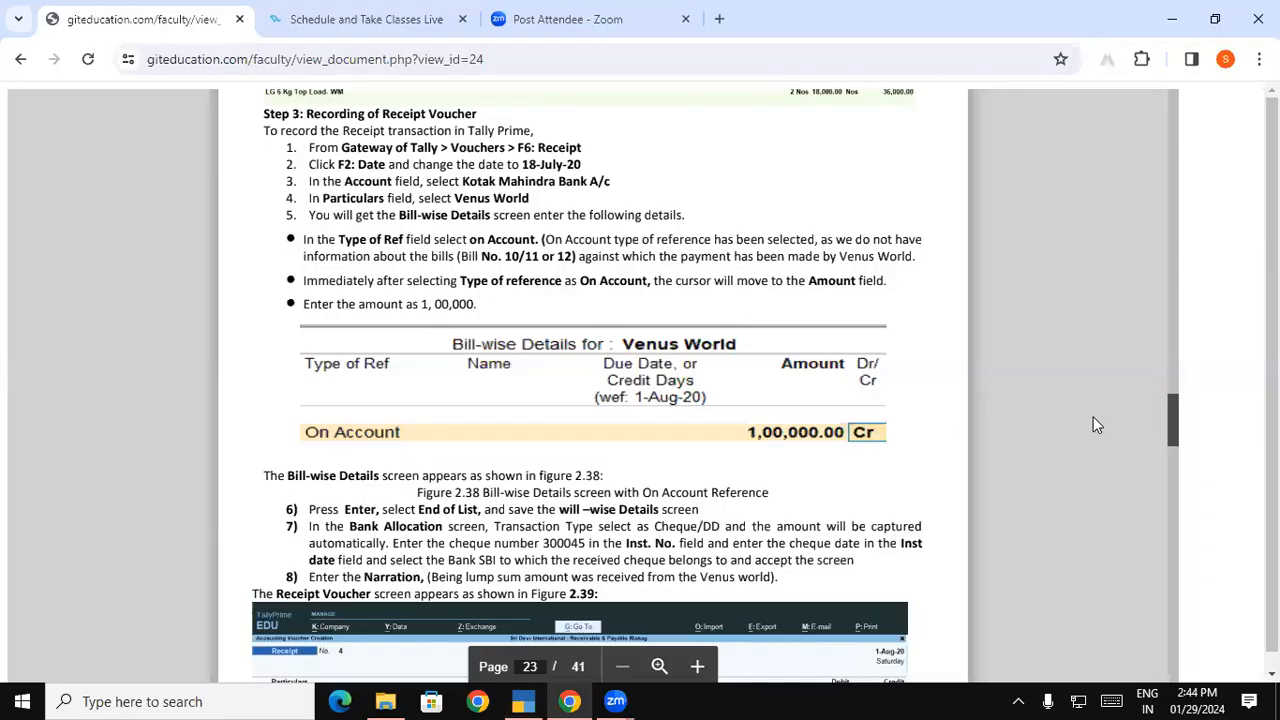
scroll(1172, 420, down, 2)
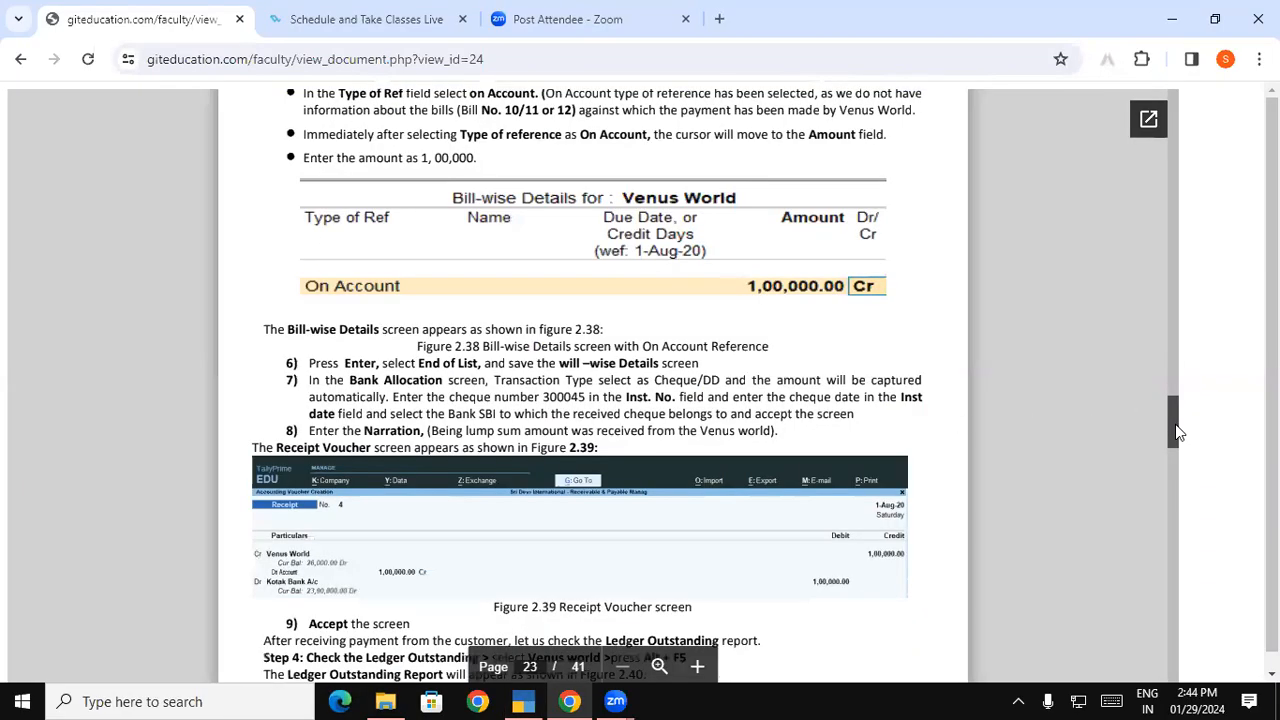
scroll(1155, 420, down, 2)
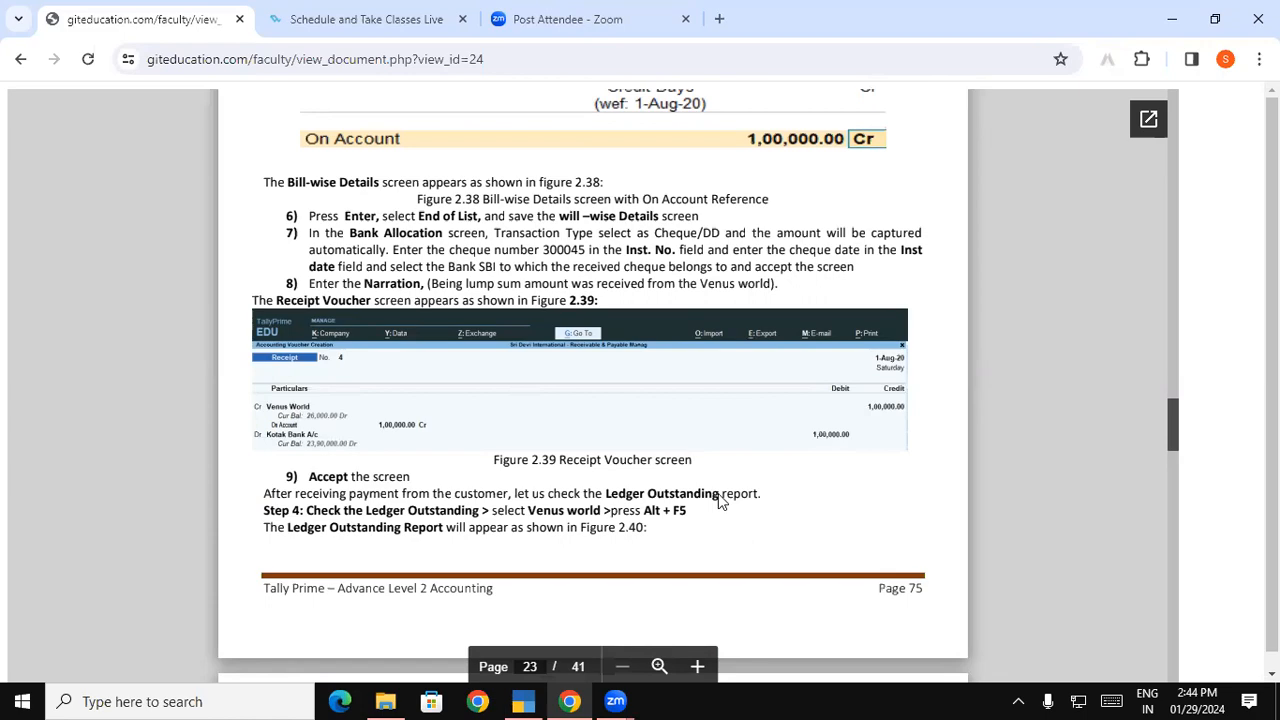
click(523, 701)
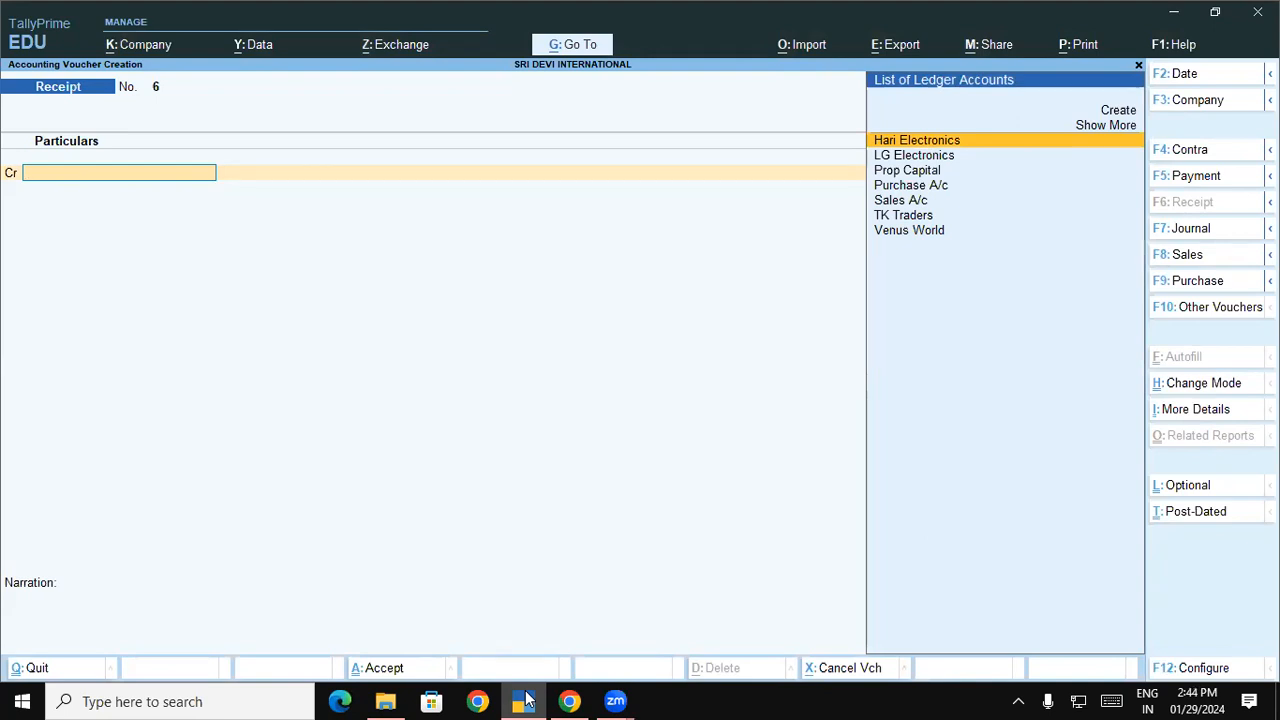
key(Escape)
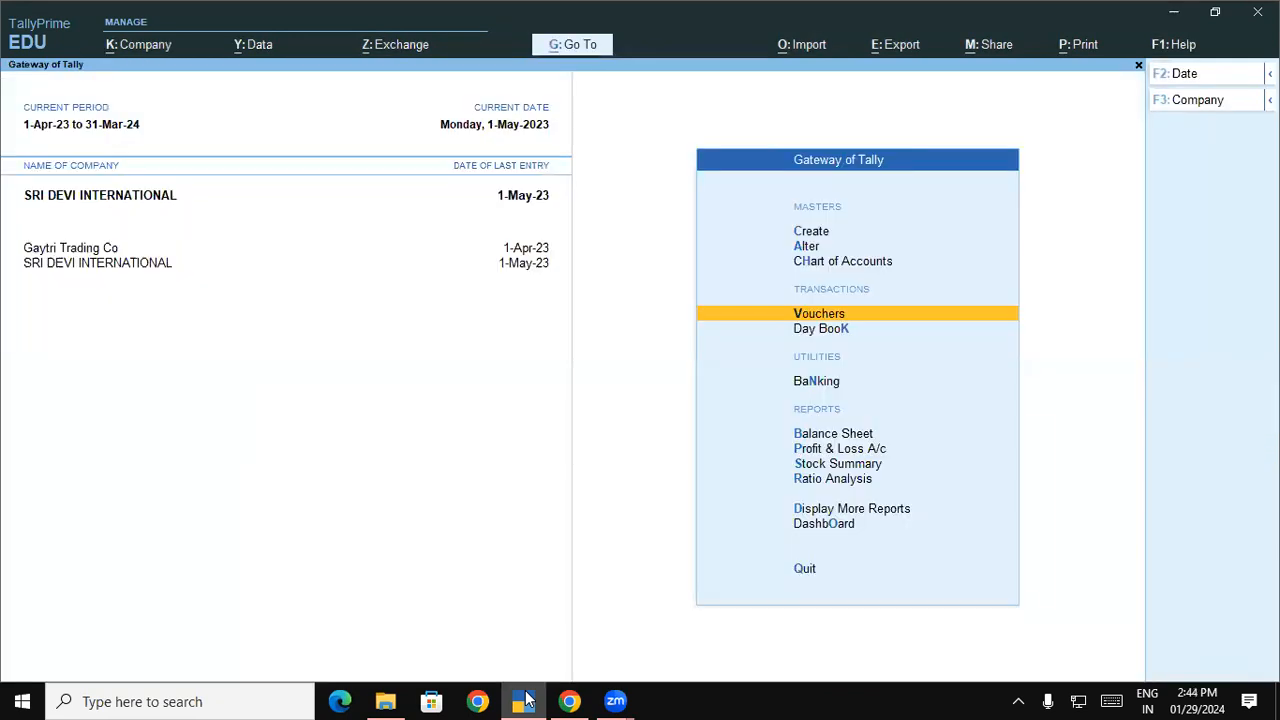
Display the outstanding Receivables report and expand it to show voucher and item details for each bill.
key(d)
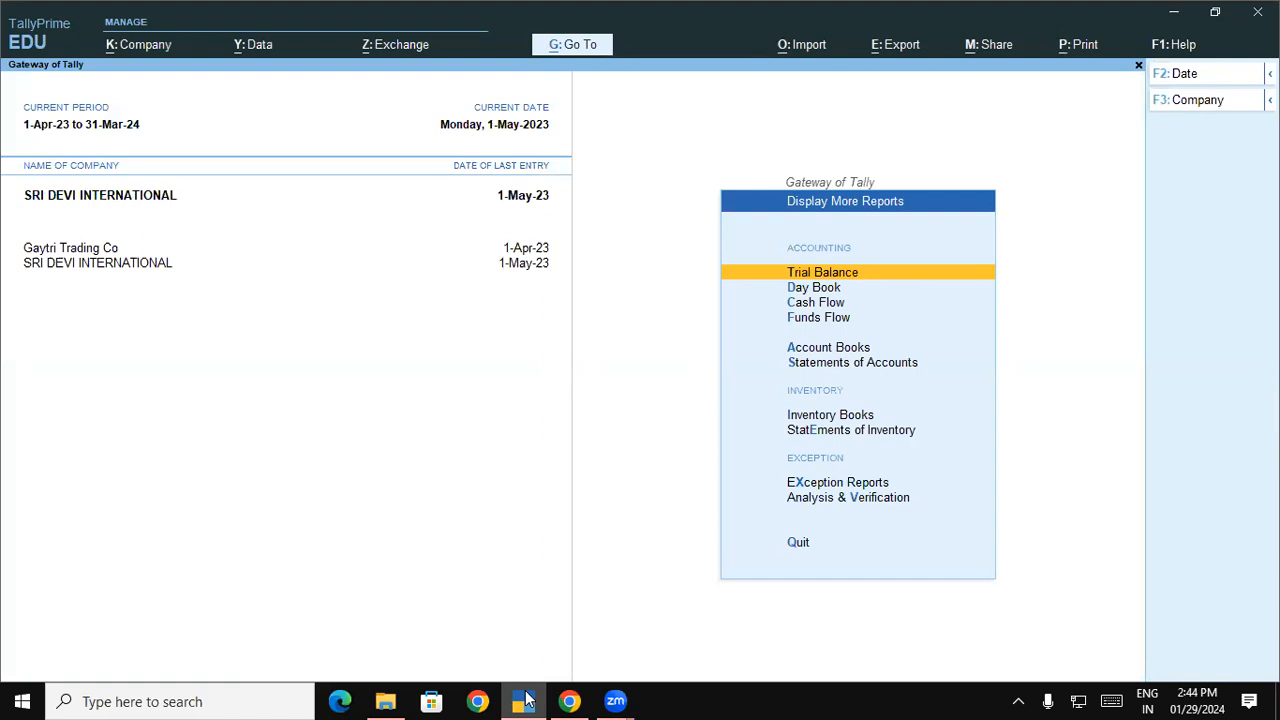
key(s)
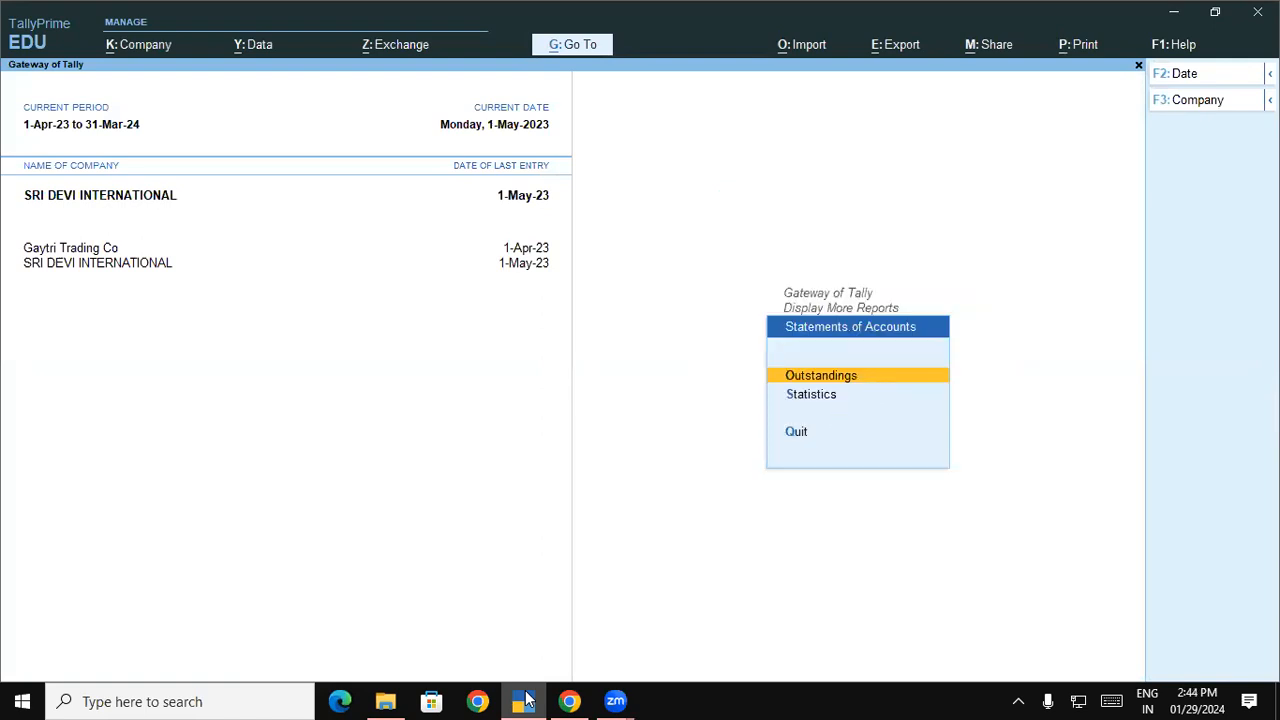
key(o)
key(r)
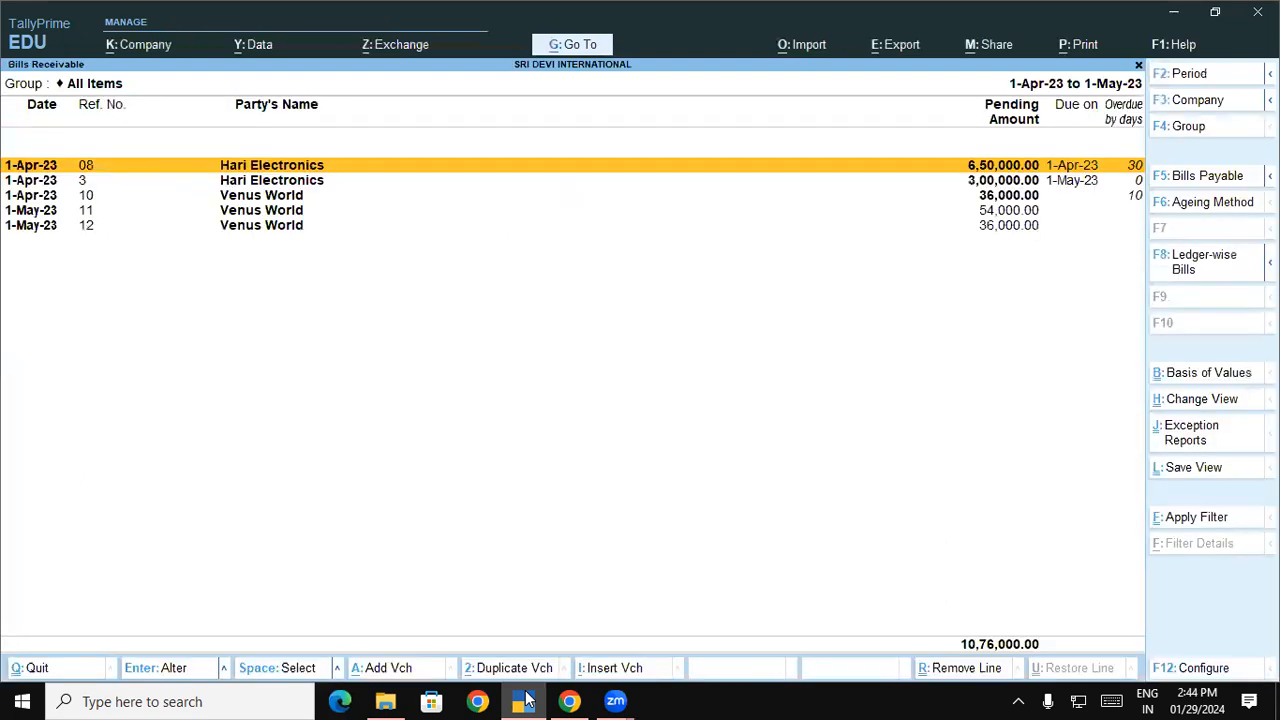
key(alt+F5)
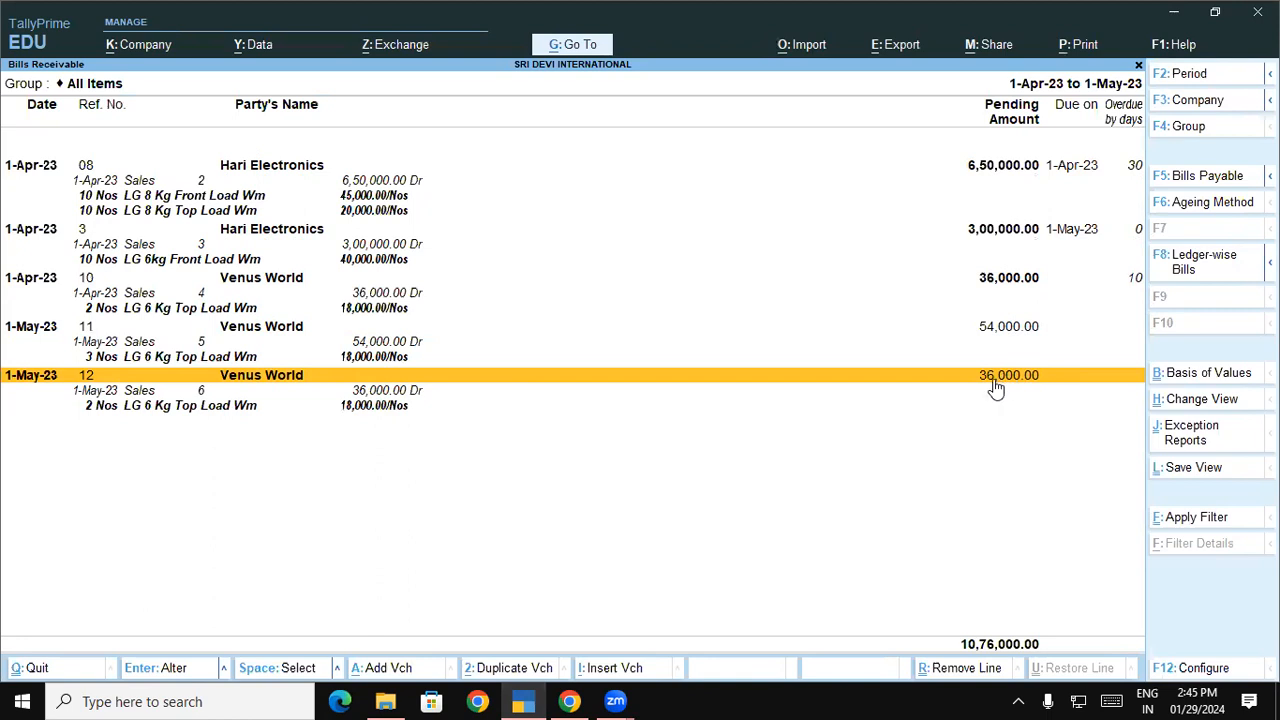
Close the detailed bills receivable report and reopen it in condensed form to review the pending bills.
key(Escape)
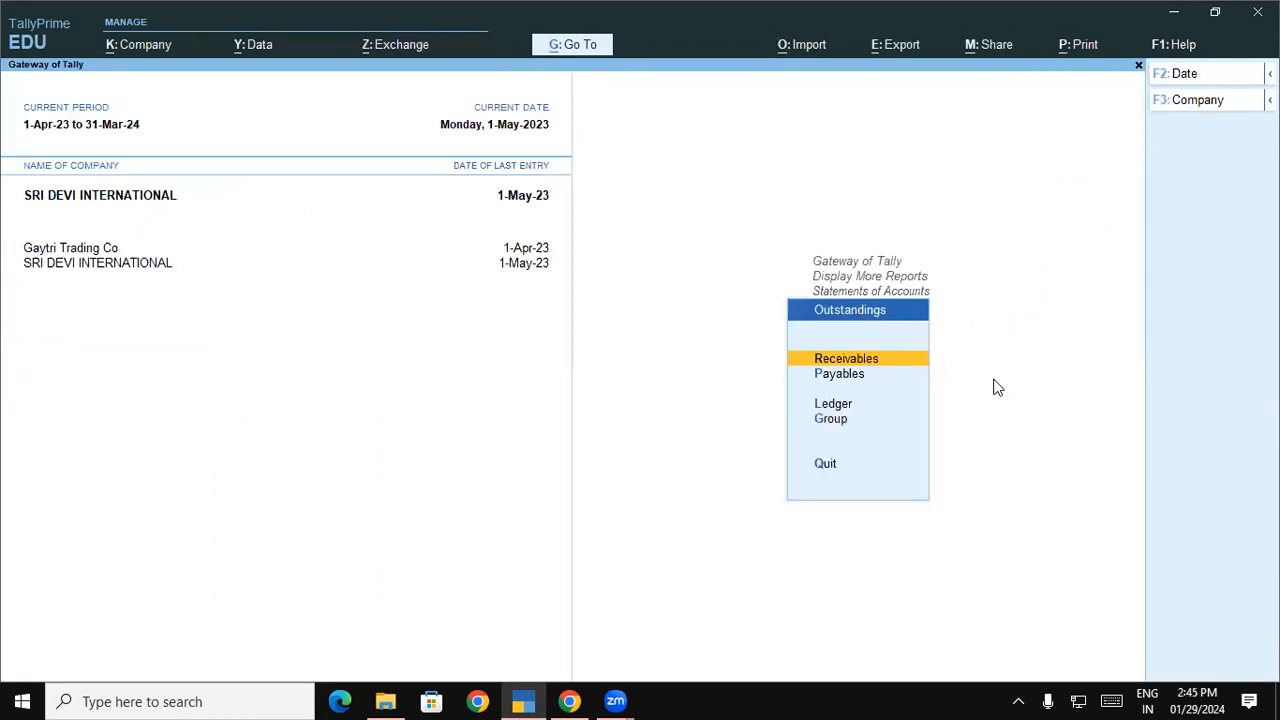
key(Return)
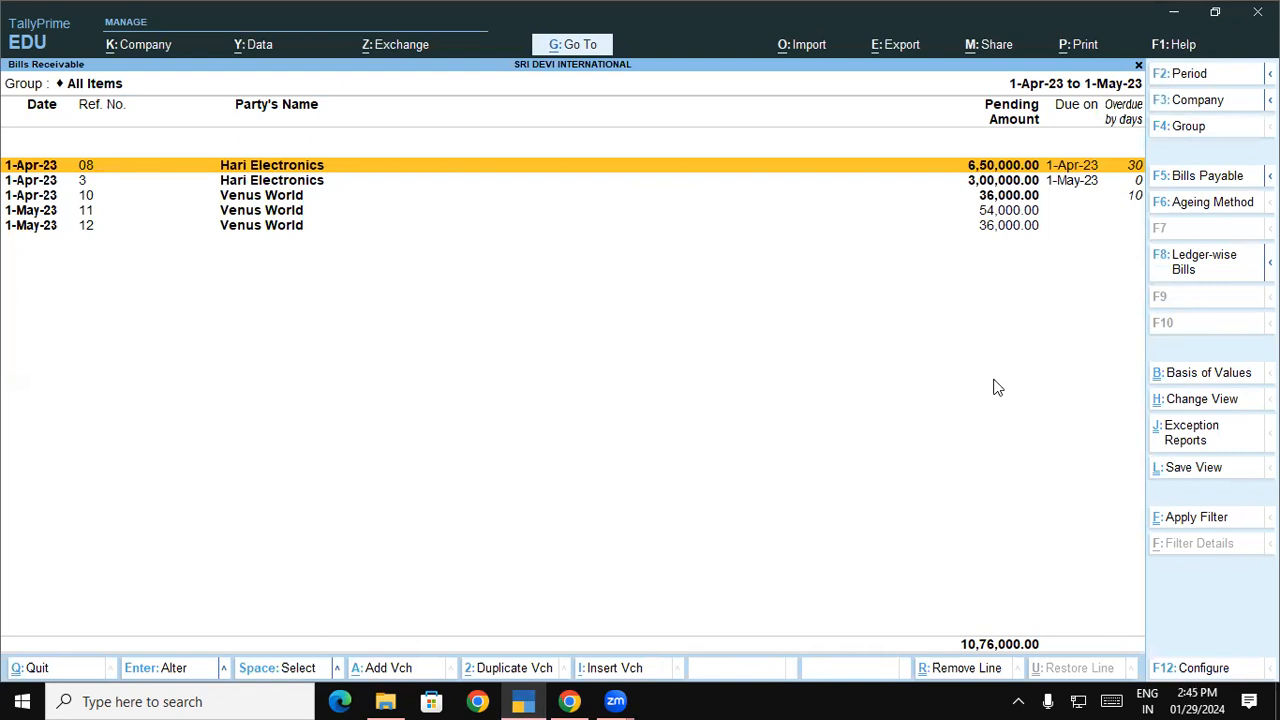
key(F2)
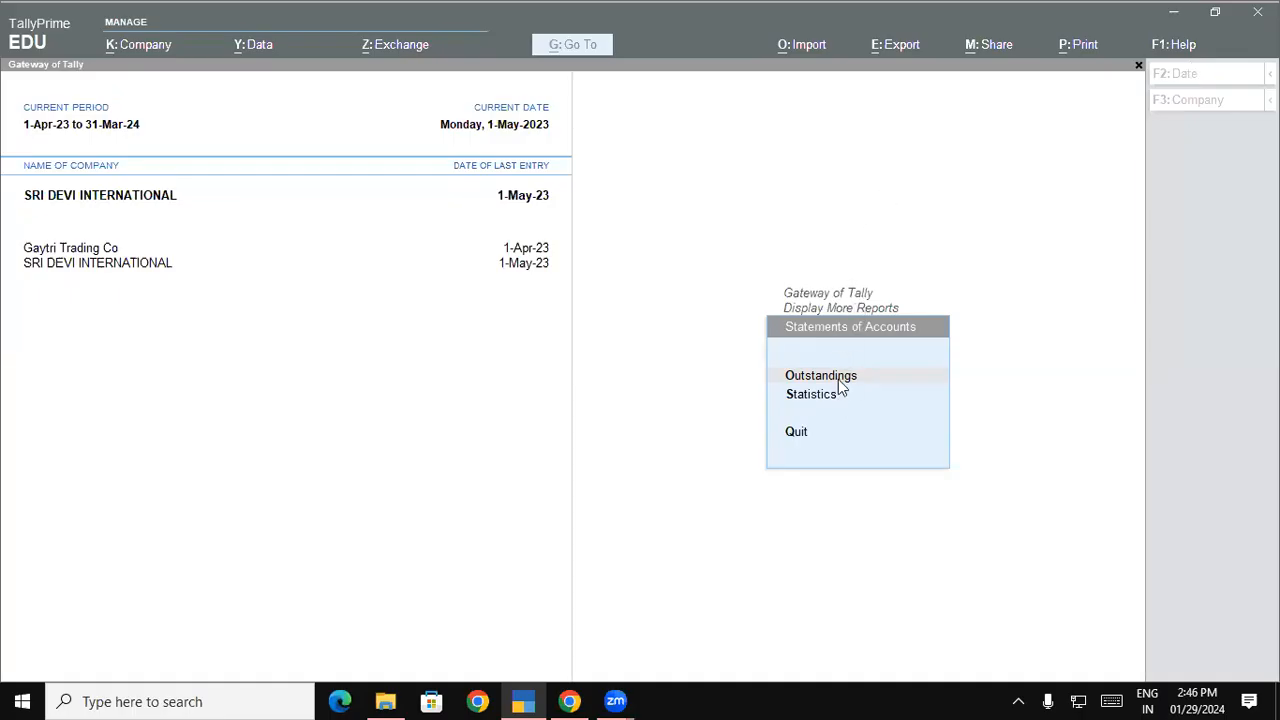
Display the Ledger Outstandings report for Venus World to review its pending bills and On Account amount.
click(840, 380)
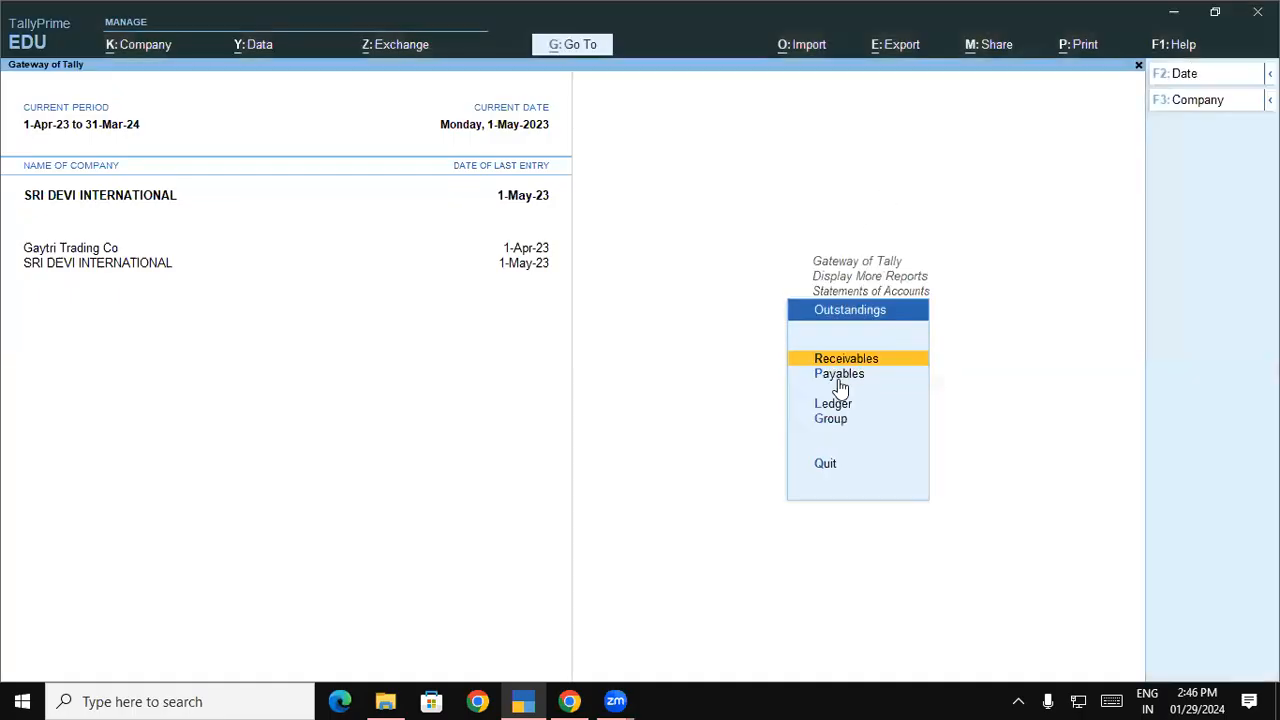
key(Down)
key(Down)
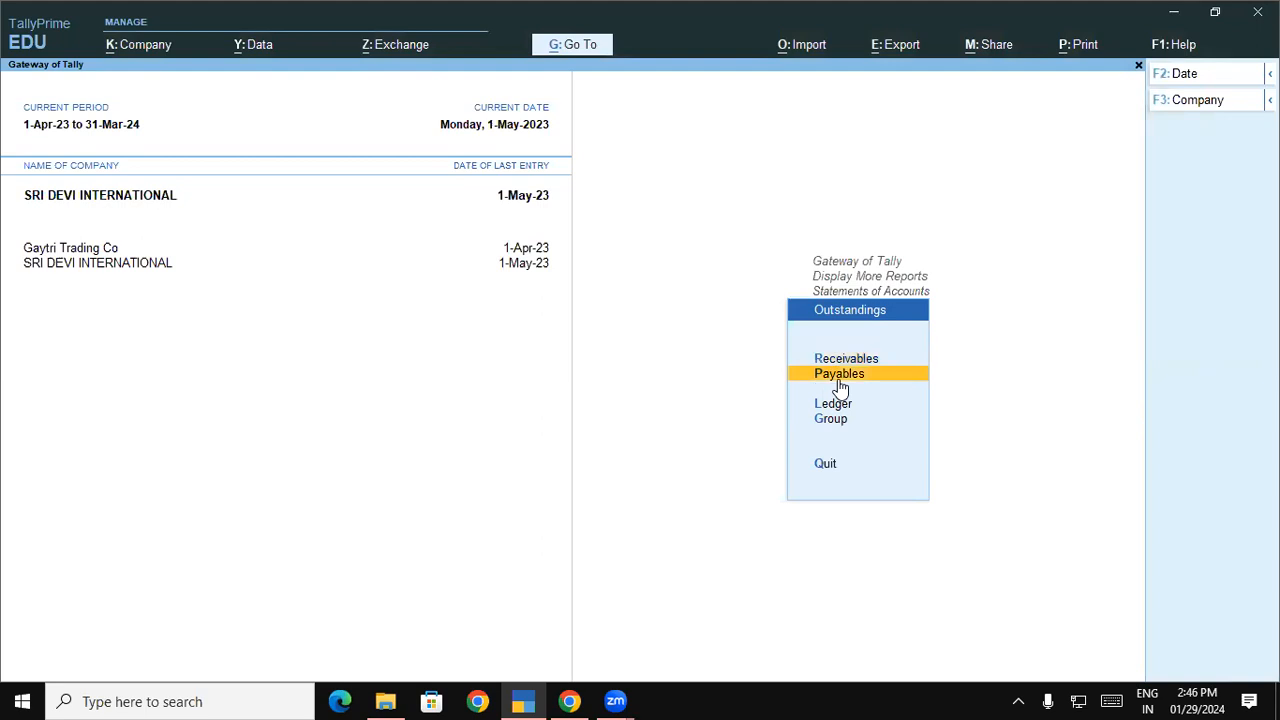
key(Return)
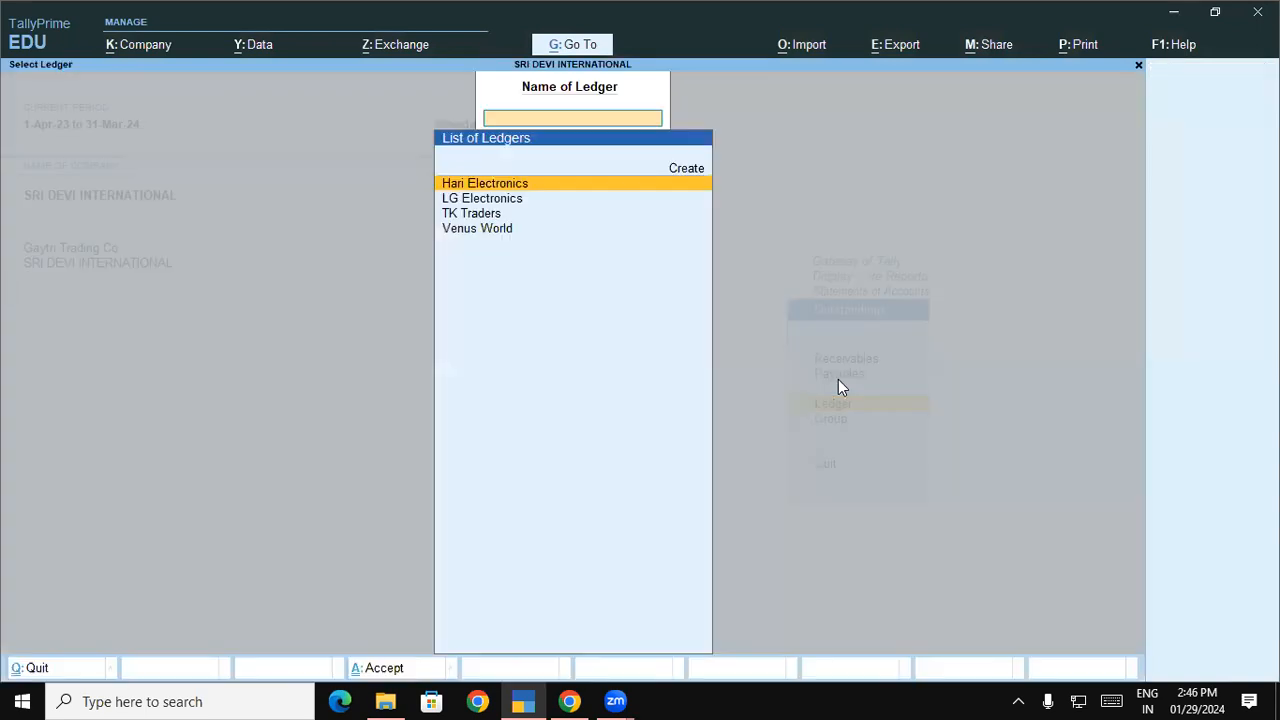
key(Down)
key(Down)
key(Down)
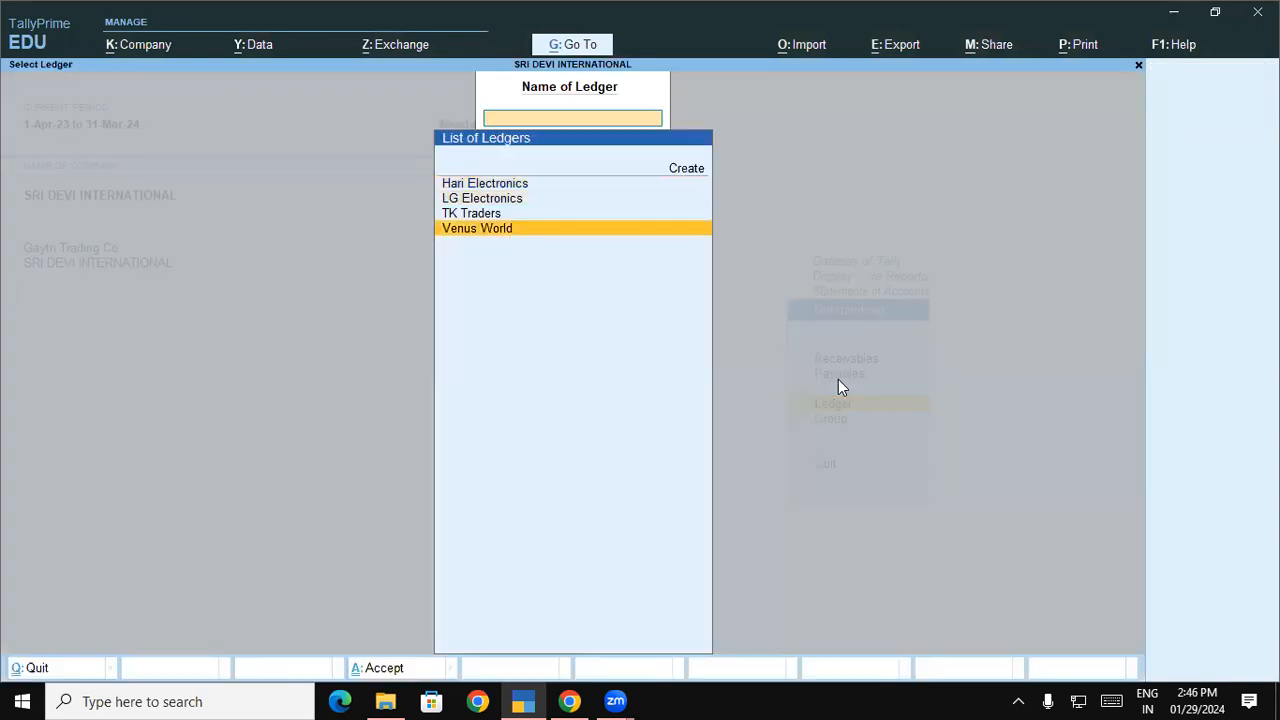
key(Return)
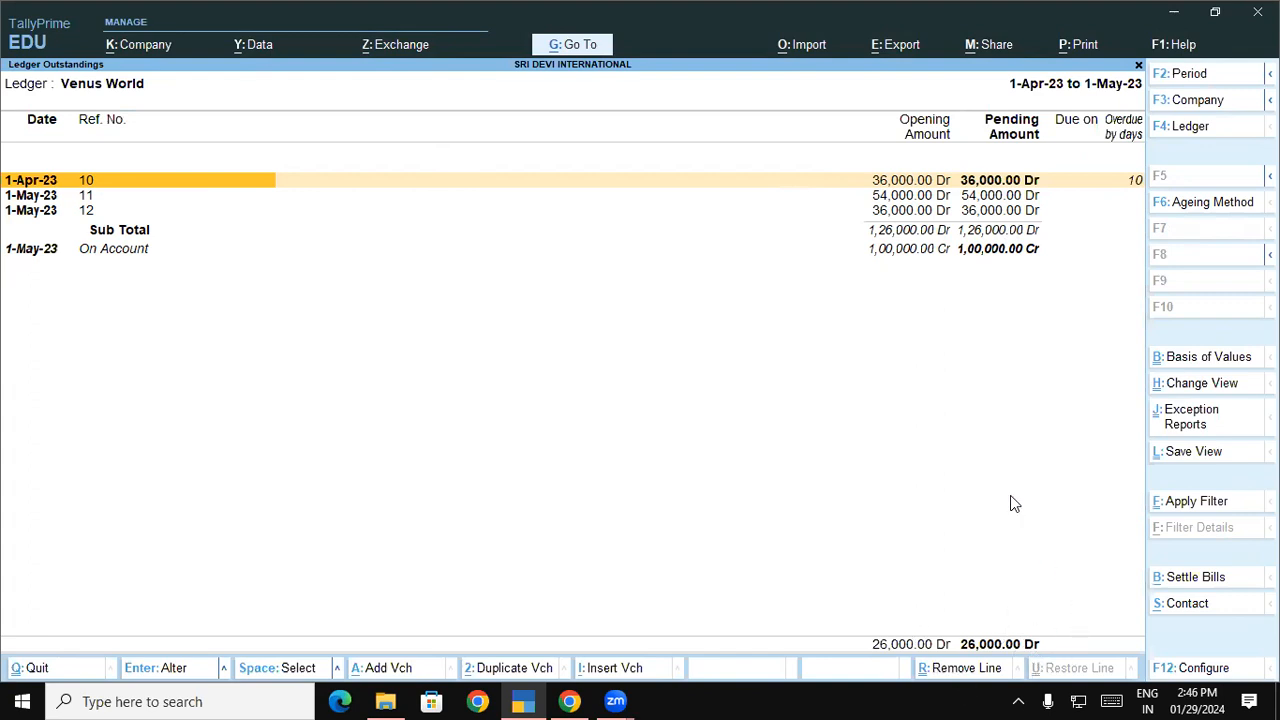
Leave the Venus World ledger outstandings and display the Receivables report to compare the pending bills of all parties.
key(Escape)
key(BackSpace)
key(Escape)
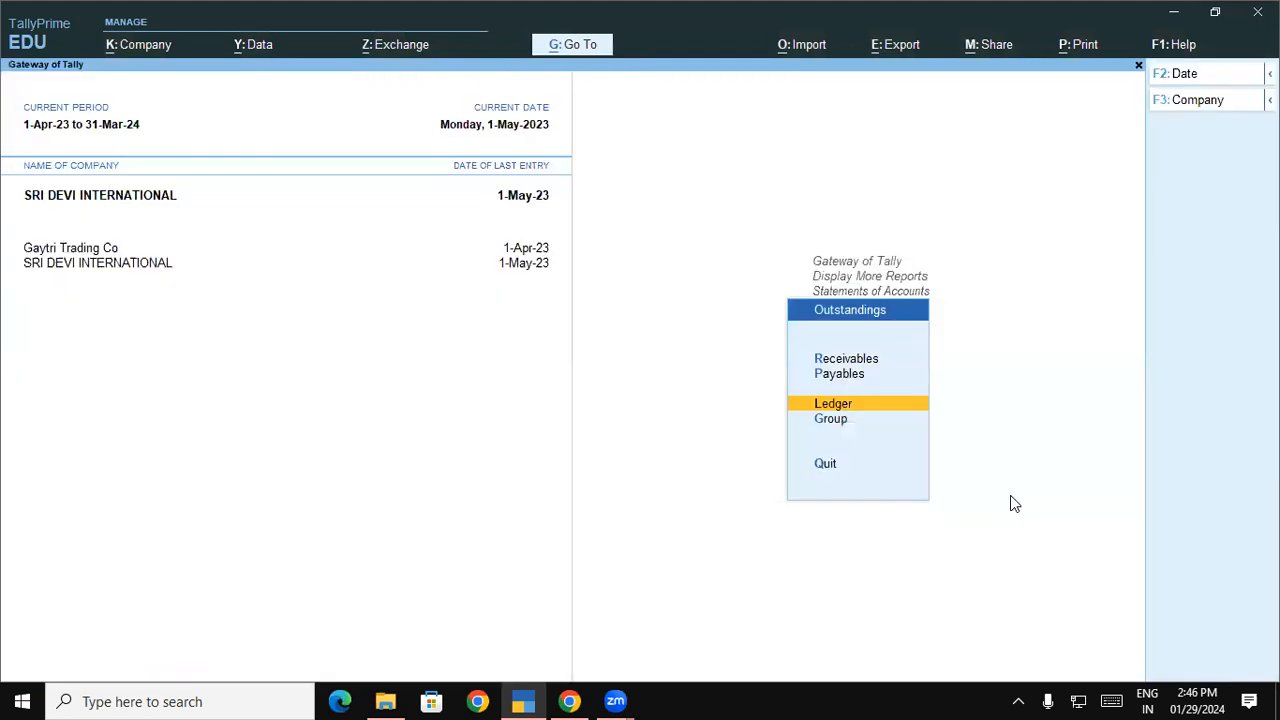
key(Up)
key(Up)
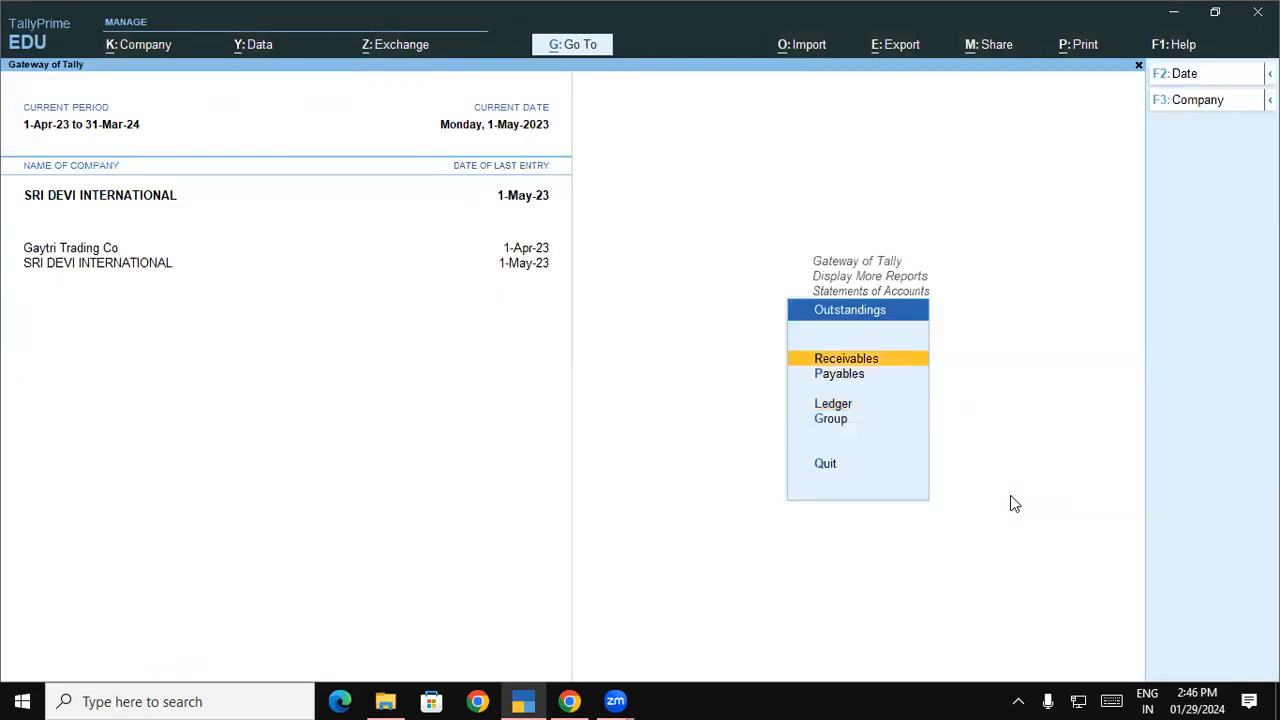
key(Return)
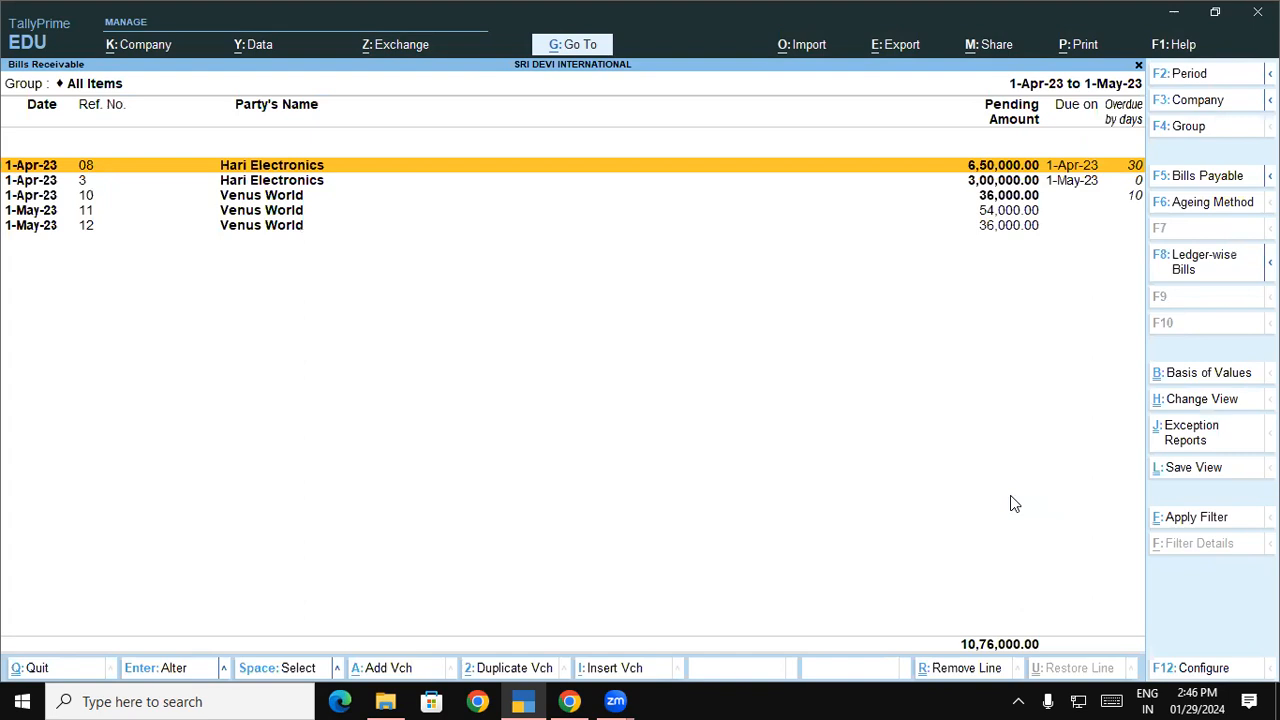
Close the bills receivable report and bring up the outstandings of the Venus World ledger again.
key(Escape)
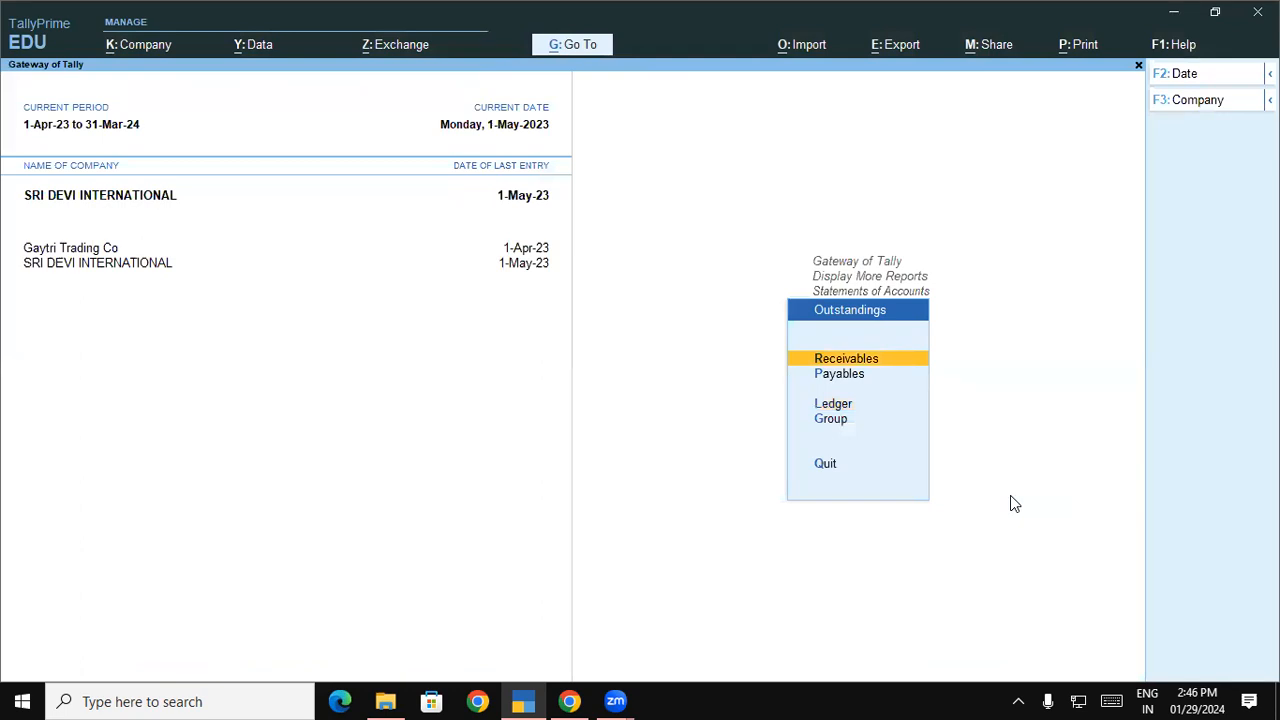
key(Down)
key(Down)
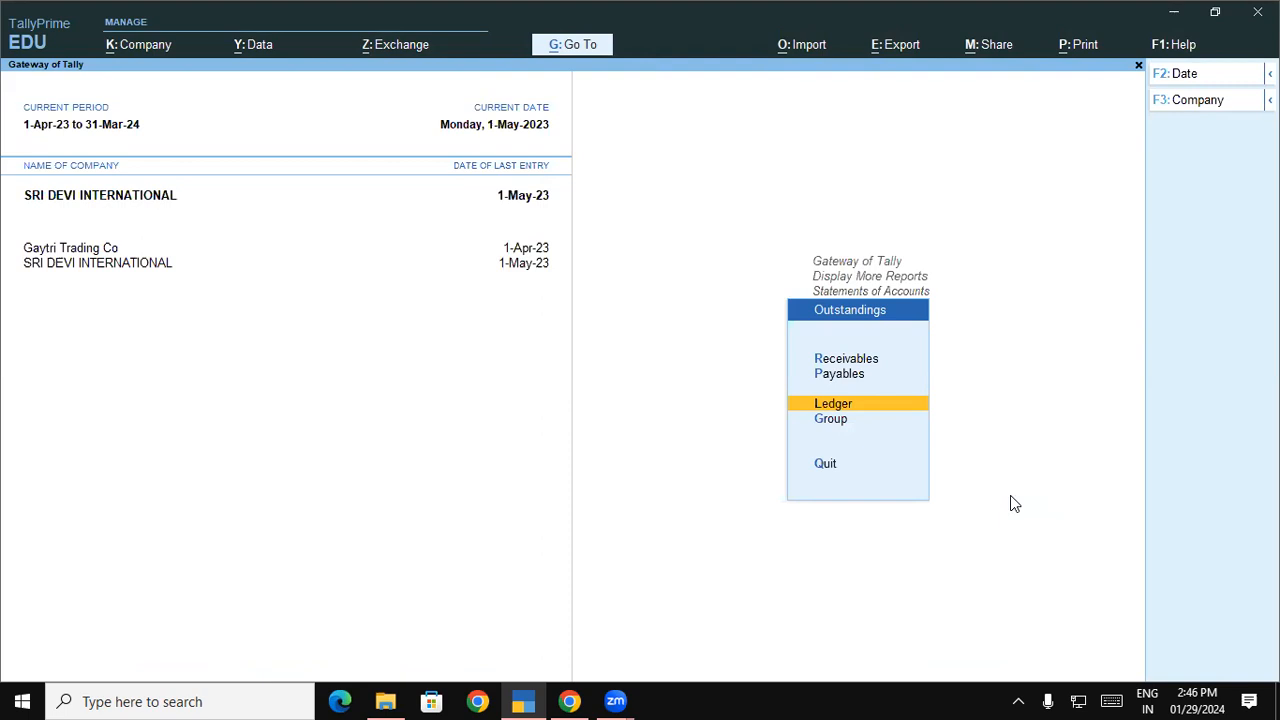
key(Return)
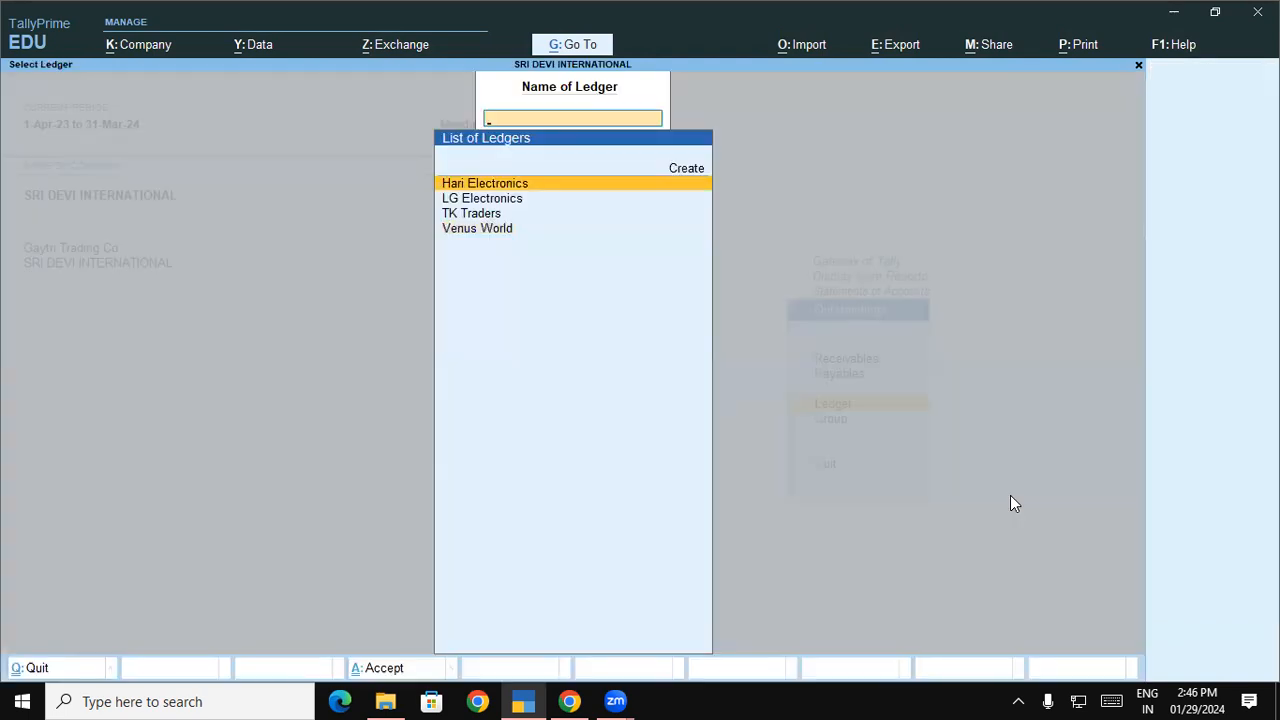
key(Down)
key(Down)
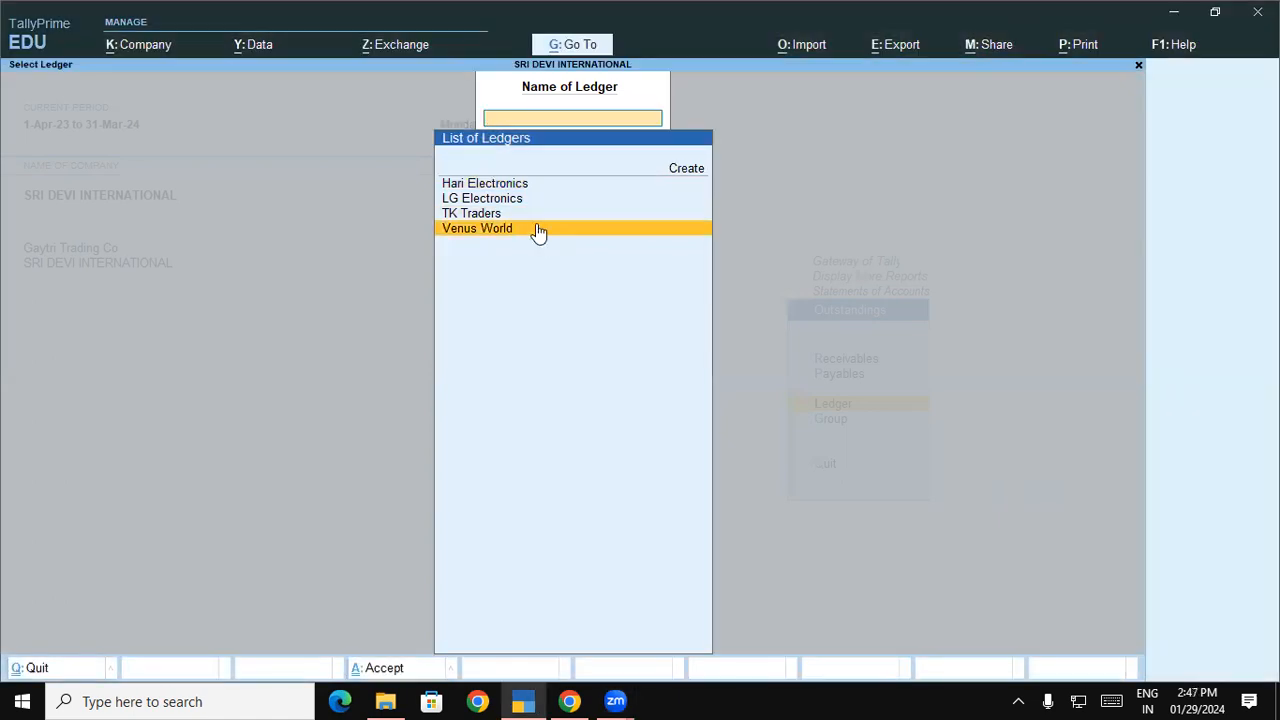
click(536, 230)
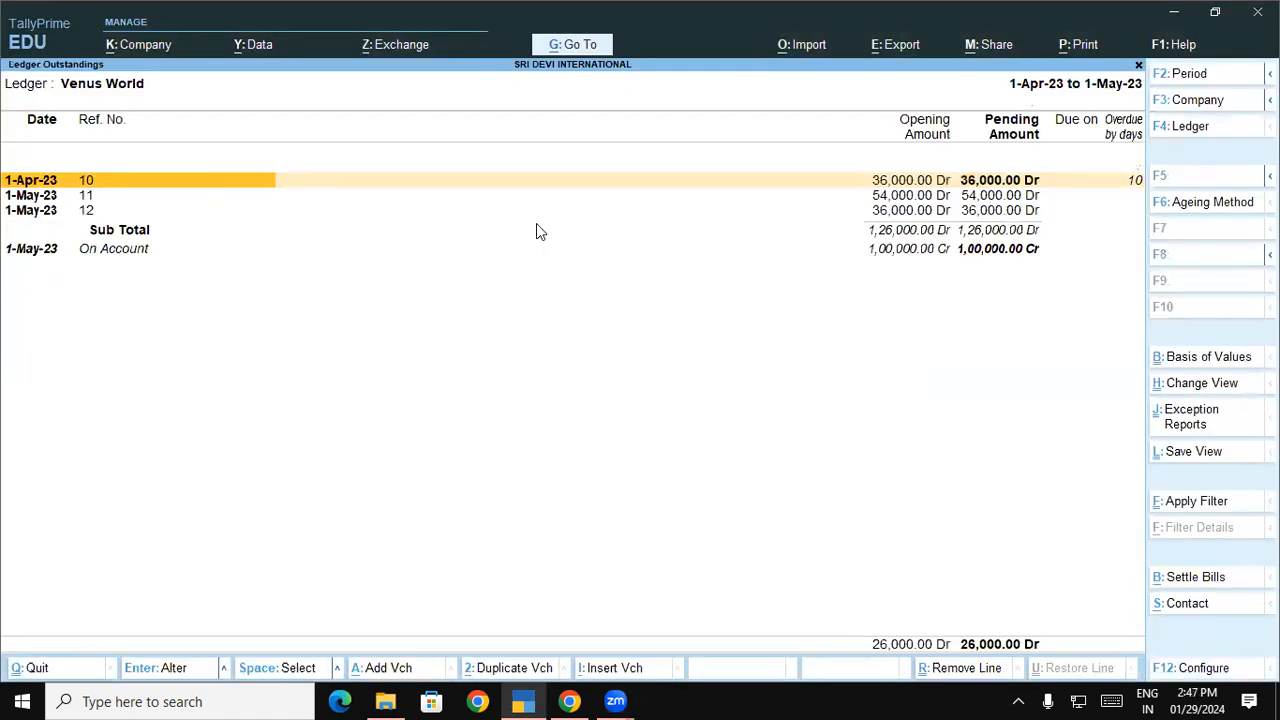